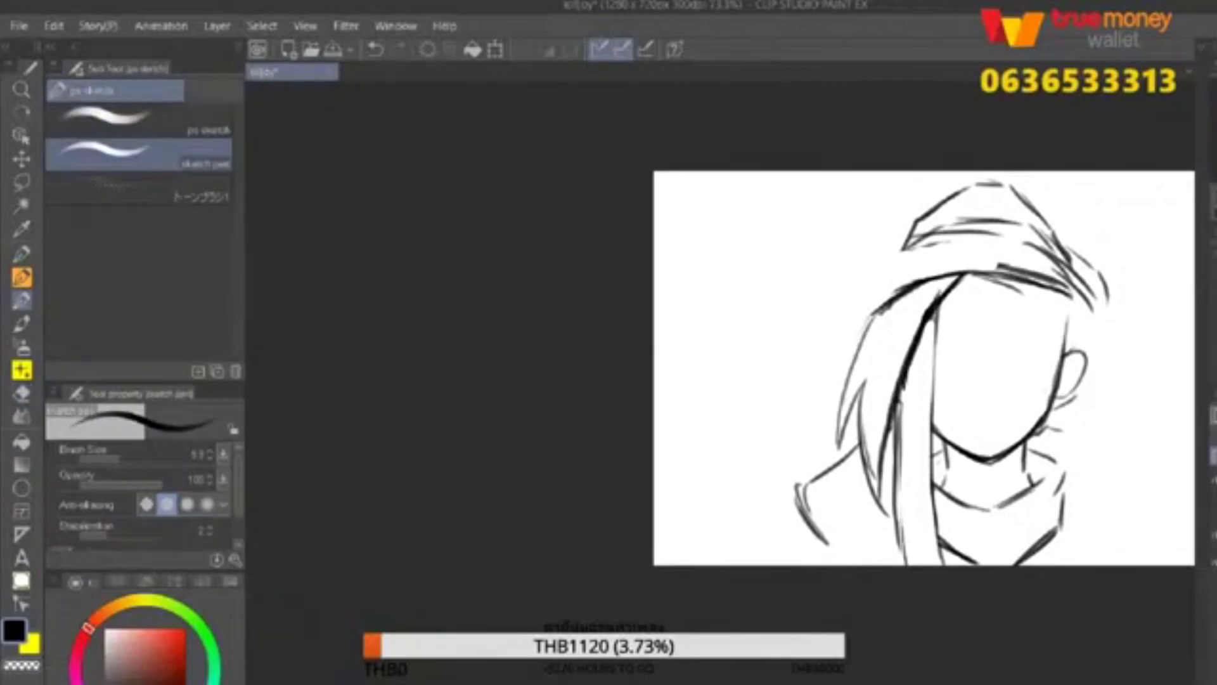
Ink over the long hair strand left of the face and the hairline under the hat's brim.
drag(907, 397, 900, 564)
key(p)
key(p)
drag(995, 271, 874, 314)
key(p)
drag(891, 370, 861, 401)
key(p)
Sketch centre-parted hair under the brim and a long straight strand down the right side of the face.
drag(961, 290, 910, 362)
mouse_move(982, 271)
mouse_down()
mouse_move(1046, 317)
mouse_move(1038, 368)
mouse_up()
drag(1045, 282, 1022, 530)
drag(1070, 320, 1054, 522)
drag(1065, 409, 1045, 558)
drag(1032, 348, 1024, 362)
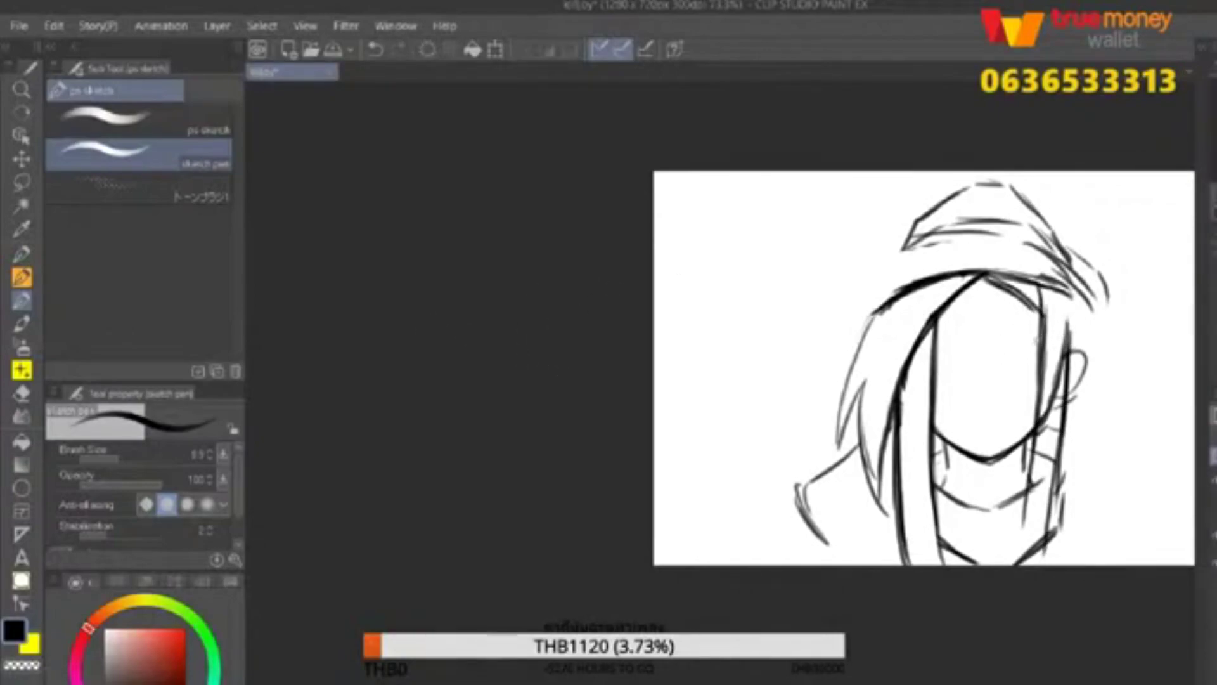
key(p)
key(p)
drag(1035, 415, 1018, 566)
key(p)
key(p)
Add pointed hair tufts flaring outward on the left side and strengthen the left shoulder outline.
scroll(912, 449, up, 1)
drag(909, 449, 868, 443)
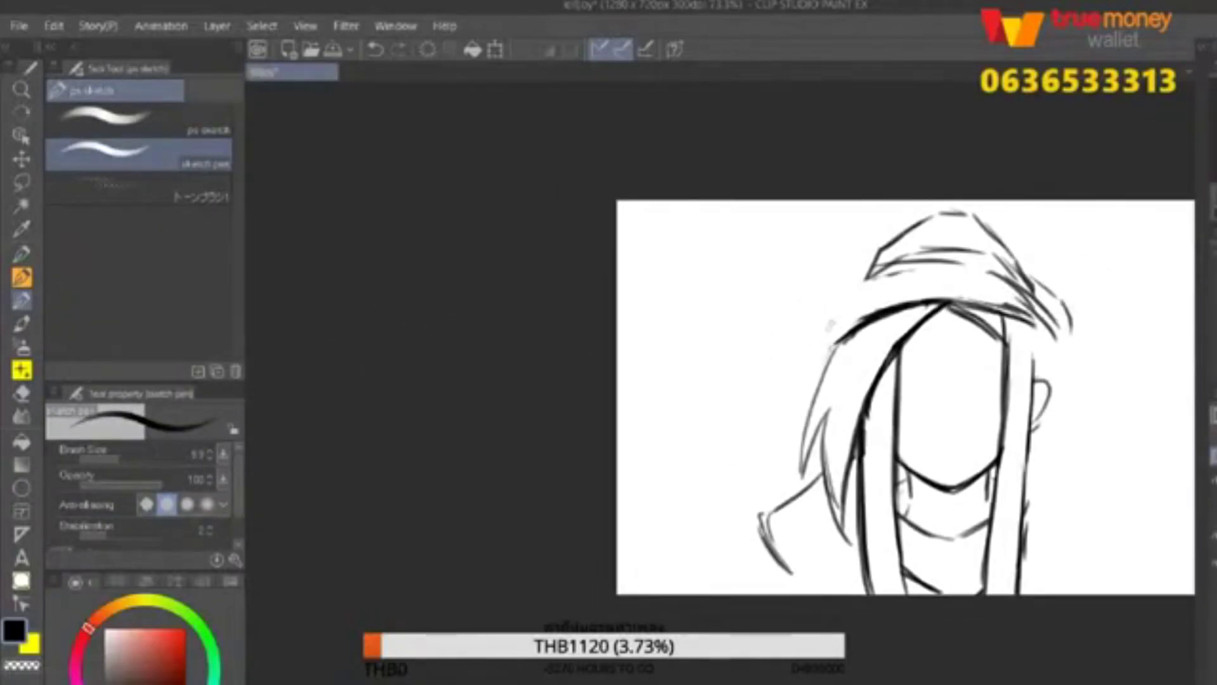
drag(830, 342, 761, 434)
mouse_move(824, 374)
mouse_down()
mouse_move(763, 430)
mouse_move(807, 416)
mouse_move(777, 452)
mouse_up()
mouse_move(843, 412)
mouse_down()
mouse_move(821, 529)
mouse_move(783, 564)
mouse_move(840, 577)
mouse_up()
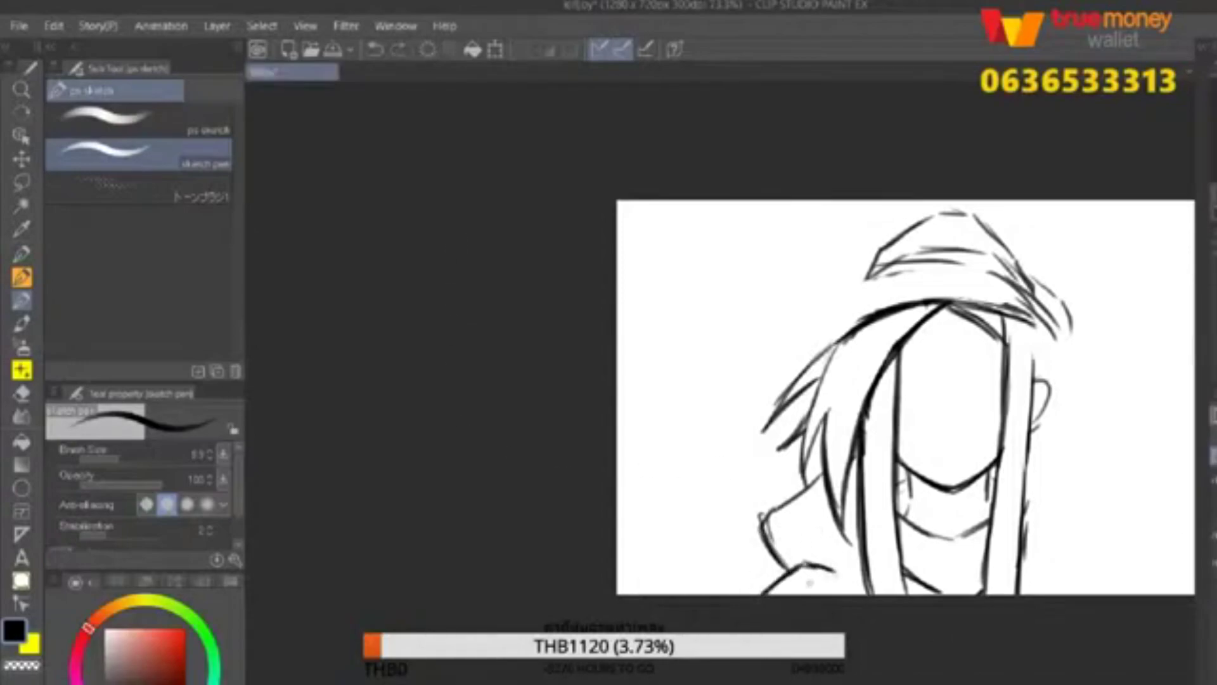
Transform the whole sketch to a smaller size with white space between it and the canvas's lower edge.
key(ctrl+minus)
key(ctrl+t)
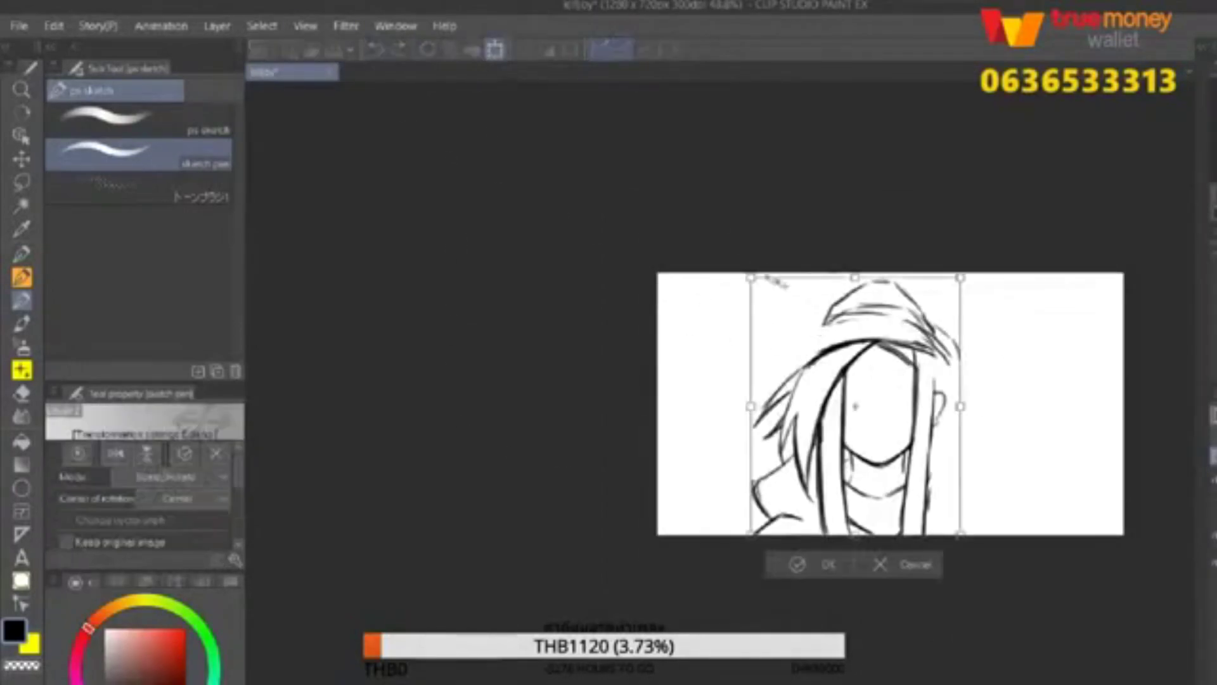
key(Return)
key(ctrl+plus)
drag(773, 453, 701, 507)
key(ctrl+z)
Draw the left end of the hat's folded cuff and erase old hat lines on the right.
mouse_move(875, 368)
mouse_down()
mouse_move(909, 441)
mouse_move(901, 395)
mouse_up()
key(p)
key(e)
mouse_move(774, 272)
mouse_down()
mouse_move(717, 344)
mouse_move(733, 320)
mouse_up()
key(p)
key(e)
drag(899, 323, 838, 275)
key(p)
key(e)
Redraw the curved upper edge of the hat's cuff, erasing the rough lines around it.
mouse_move(760, 277)
mouse_down()
mouse_move(731, 307)
mouse_move(807, 268)
mouse_move(886, 287)
mouse_up()
key(p)
key(e)
key(p)
key(e)
key(p)
key(e)
mouse_move(798, 280)
mouse_down()
mouse_move(749, 321)
mouse_move(824, 297)
mouse_up()
key(p)
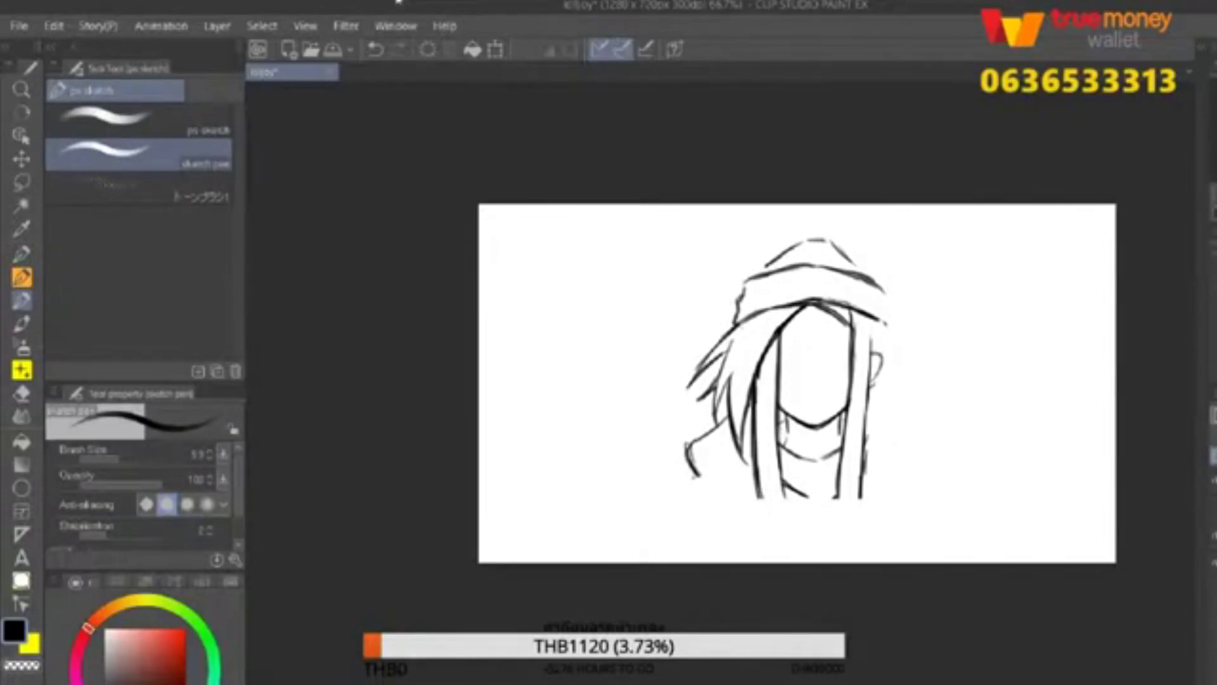
Draw the hat's taller pointed crown and a rectangular patch on the front of the cuff.
key(e)
key(p)
mouse_move(764, 263)
mouse_down()
mouse_move(830, 234)
mouse_move(856, 295)
mouse_up()
drag(756, 276, 804, 225)
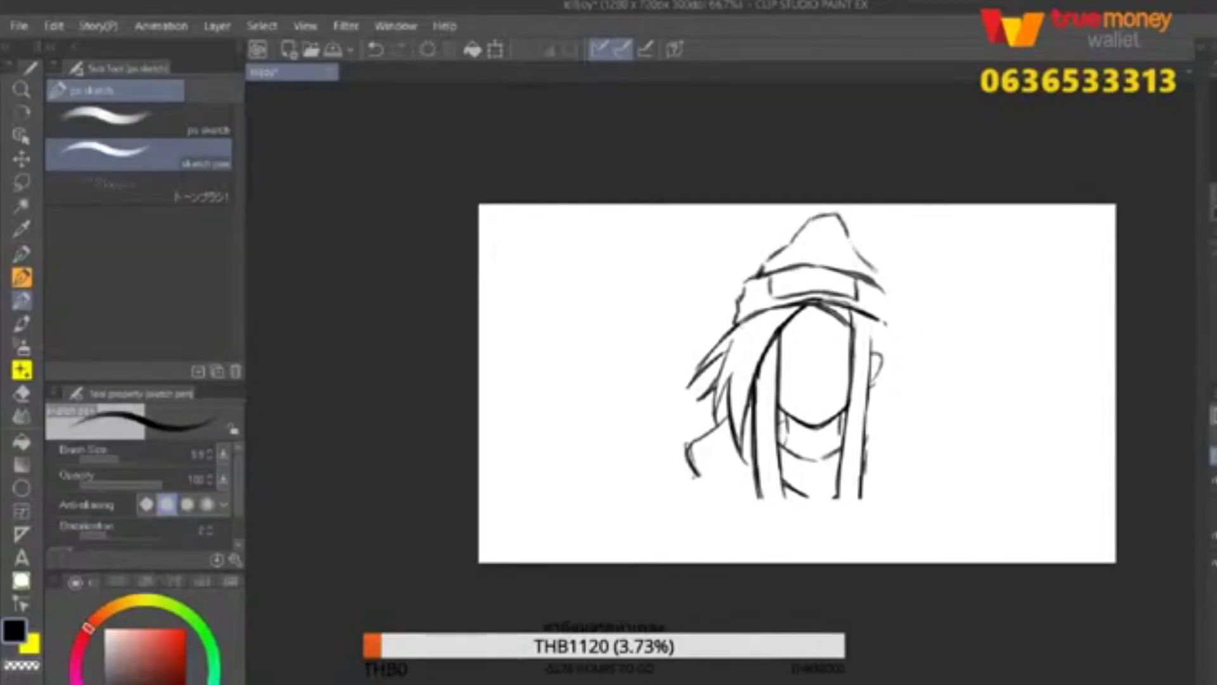
Close the cuff's right end, draw the side hair and ear below it, and shade under the chin.
key(p)
drag(892, 296, 861, 462)
key(p)
key(p)
key(p)
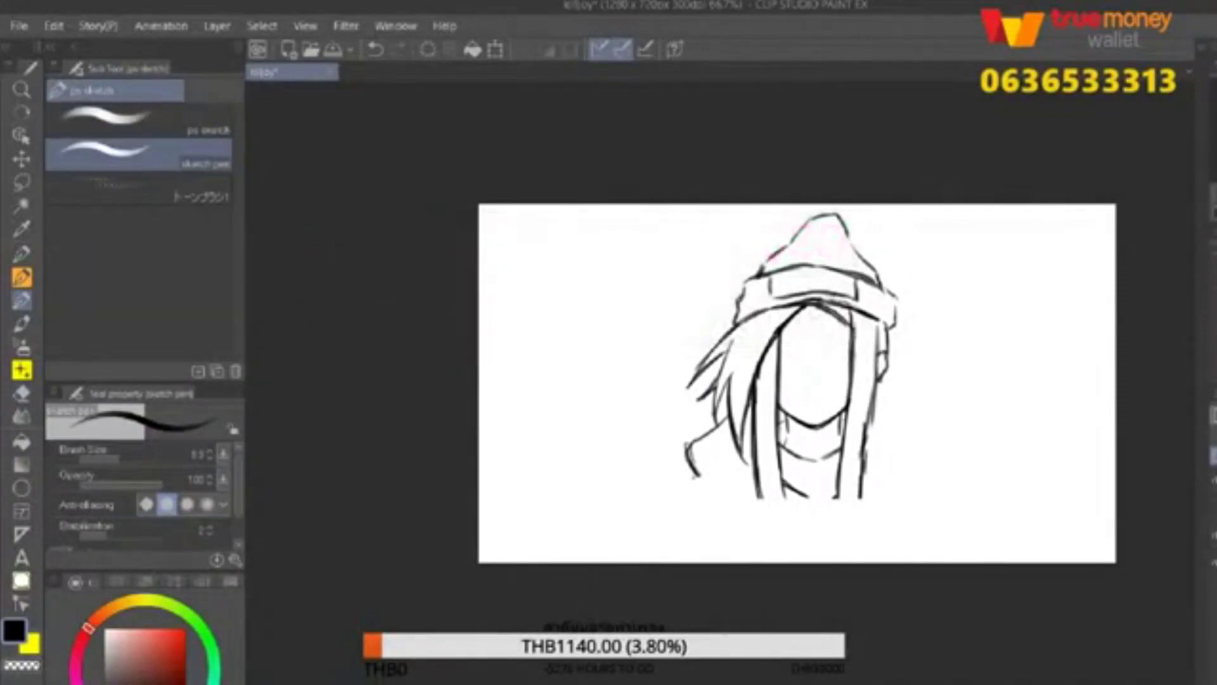
drag(789, 416, 842, 441)
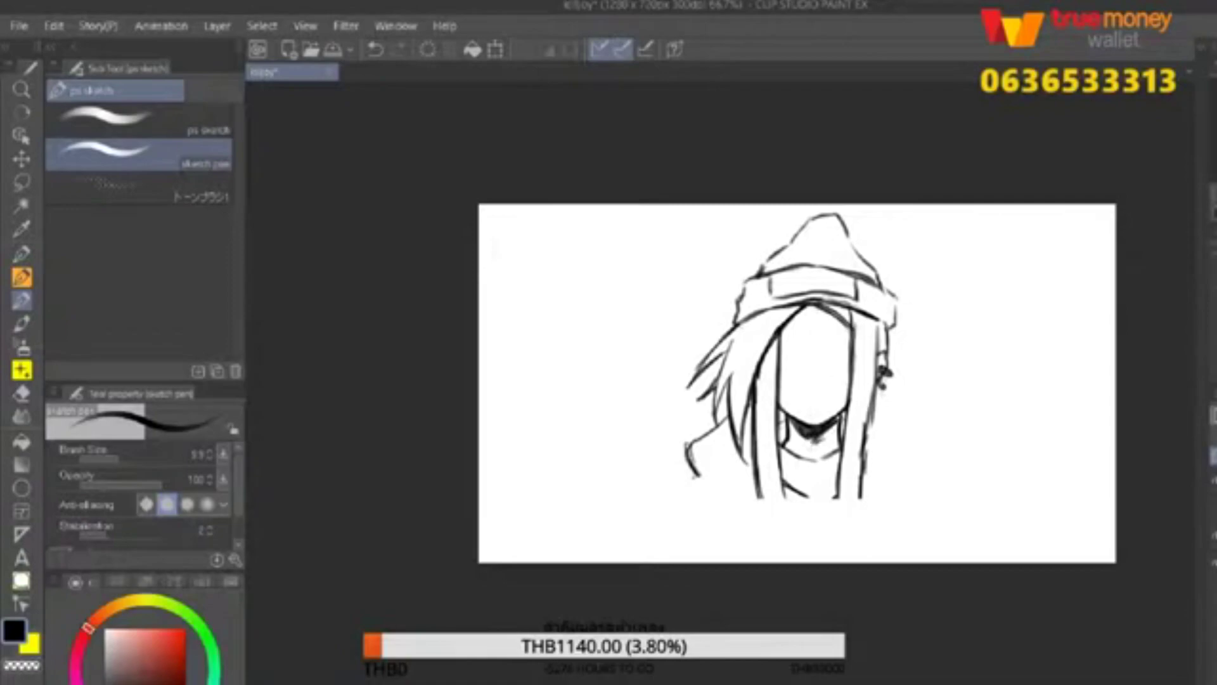
Erase the left hair tufts and redraw them as fewer, longer pointed locks.
key(e)
mouse_move(729, 466)
mouse_down()
mouse_move(780, 348)
mouse_move(710, 355)
mouse_move(727, 333)
mouse_move(685, 368)
mouse_up()
key(p)
drag(748, 322, 713, 438)
drag(780, 332, 716, 441)
Replace the outer line of the long left hair strand with a longer one reaching the chest.
key(e)
drag(758, 405, 761, 510)
key(p)
key(ctrl+z)
drag(753, 399, 768, 542)
click(790, 379)
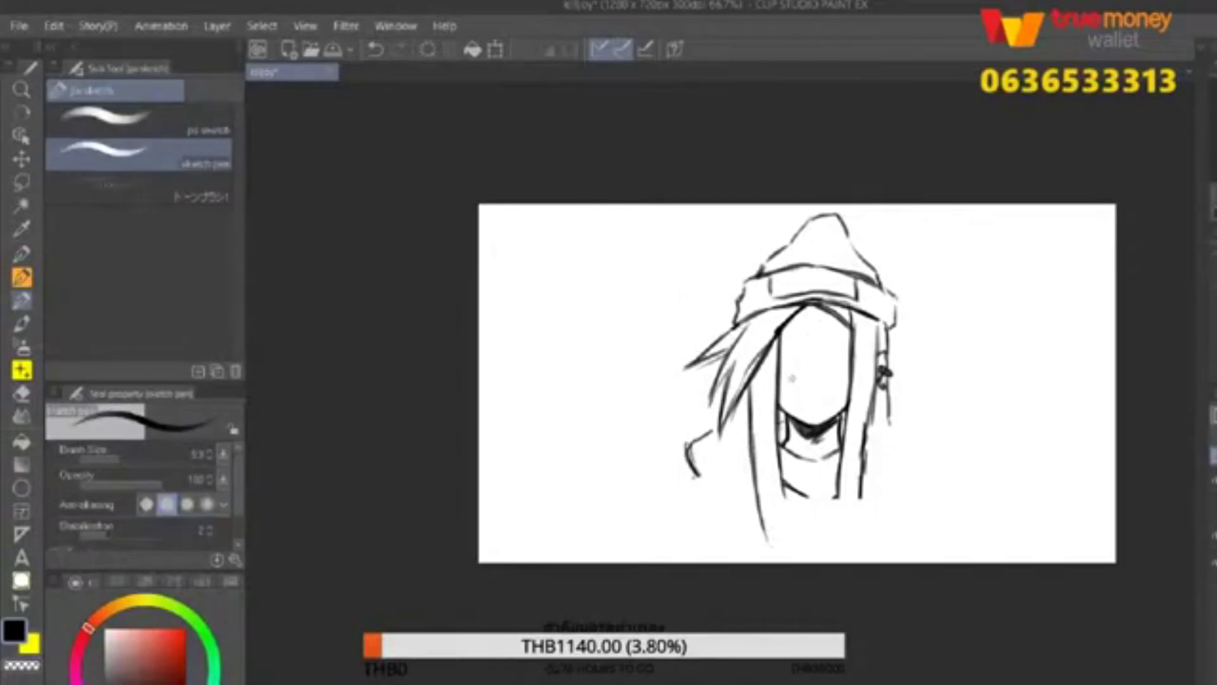
Erase the left strand's stiff lines and redraw both front strands' inner edges with tapered ends.
key(e)
key(p)
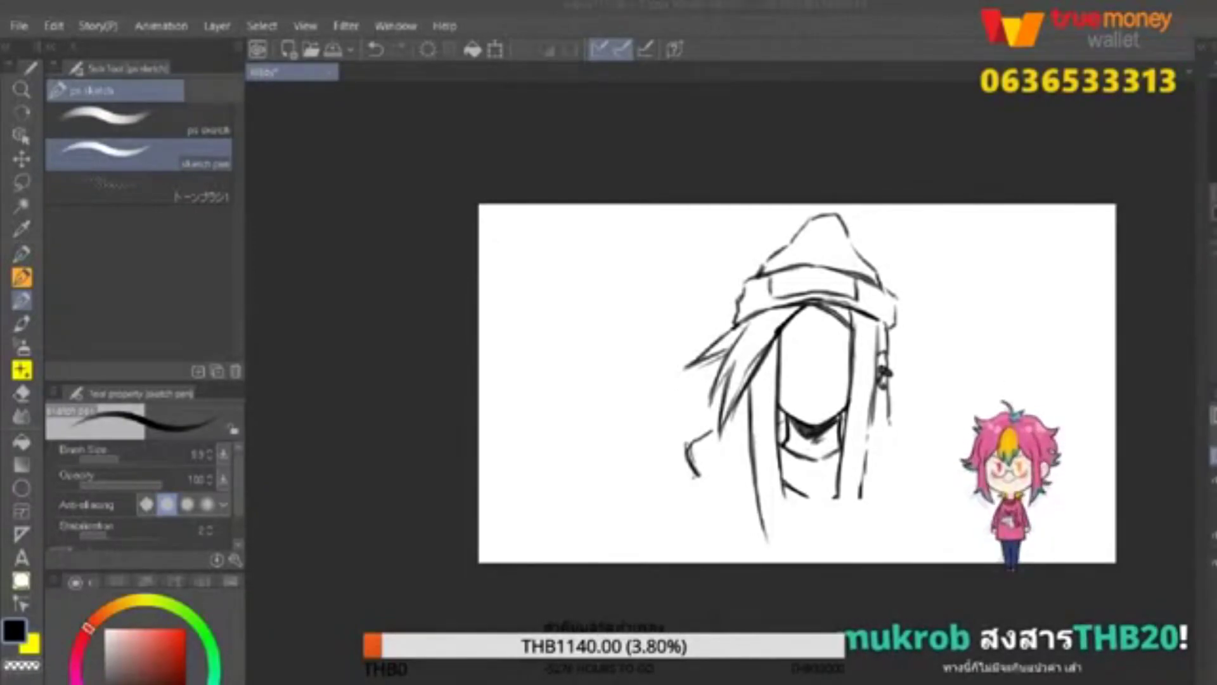
key(e)
mouse_move(764, 368)
mouse_down()
mouse_move(739, 488)
mouse_move(743, 549)
mouse_up()
key(p)
drag(776, 425, 796, 540)
drag(843, 390, 836, 501)
key(p)
key(p)
Draw the right hair strand flowing down to the chest and splitting into pointed tips.
drag(873, 403, 911, 558)
drag(836, 447, 849, 553)
drag(856, 491, 874, 539)
key(p)
key(p)
drag(871, 397, 900, 545)
drag(878, 431, 905, 552)
key(p)
key(p)
drag(873, 379, 900, 529)
key(p)
key(p)
Redraw the left edge of the face and sketch both shoulders with the left sleeve outline.
drag(770, 456, 786, 331)
drag(886, 399, 912, 432)
key(p)
key(p)
drag(743, 411, 707, 475)
key(p)
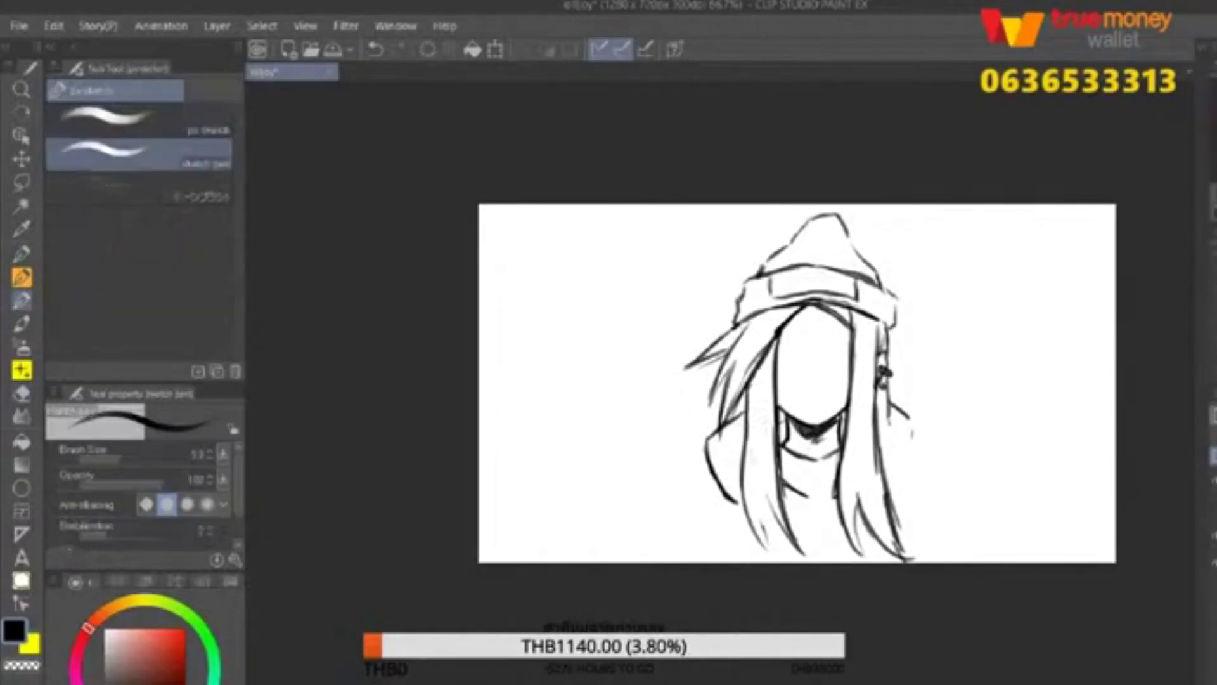
key(p)
key(p)
Try sketching the jacket's right side and sleeve edge beside the hair, then undo the last stroke.
drag(888, 445, 871, 494)
drag(876, 502, 909, 490)
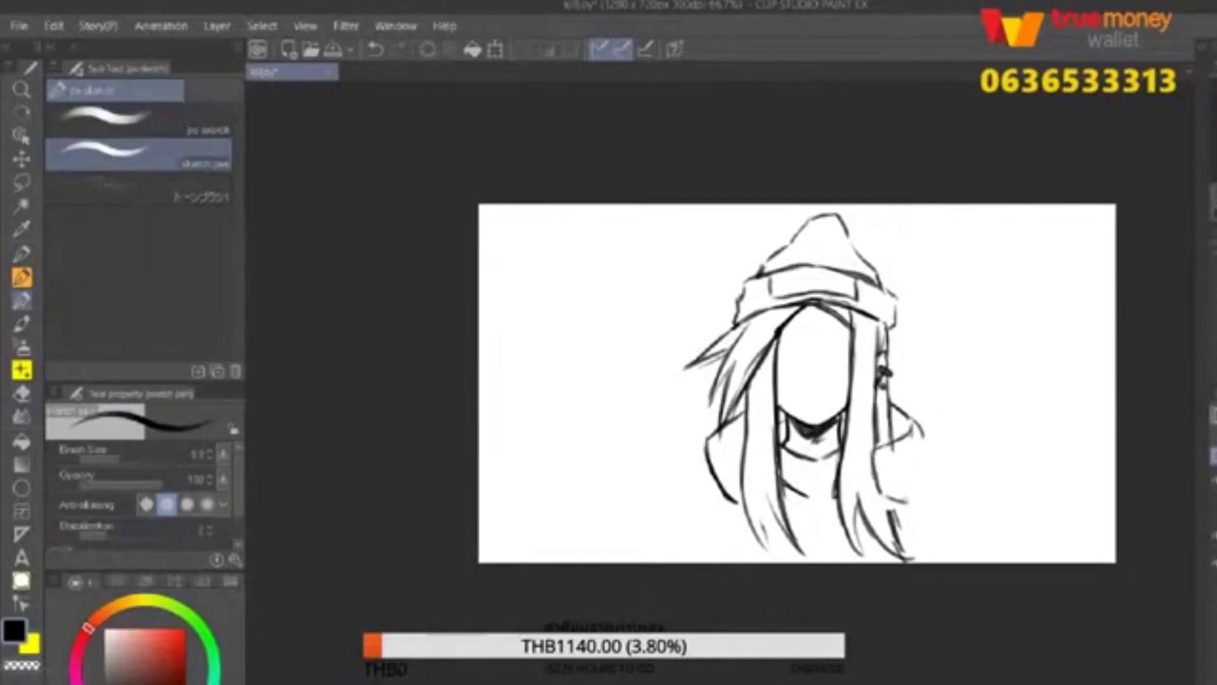
key(p)
key(p)
key(p)
key(ctrl+z)
Draw the right shoulder and sleeve outline with the jacket's armhole line beside the hair.
key(p)
drag(920, 424, 909, 506)
key(p)
key(p)
drag(888, 422, 917, 446)
drag(895, 438, 884, 509)
key(p)
key(p)
Draw the jacket's inner edges and lower hems on both sides of the hair.
drag(746, 451, 735, 510)
drag(719, 438, 748, 507)
drag(878, 406, 888, 519)
key(p)
key(p)
mouse_move(756, 457)
mouse_down()
mouse_move(738, 510)
mouse_move(752, 511)
mouse_up()
drag(729, 436, 738, 444)
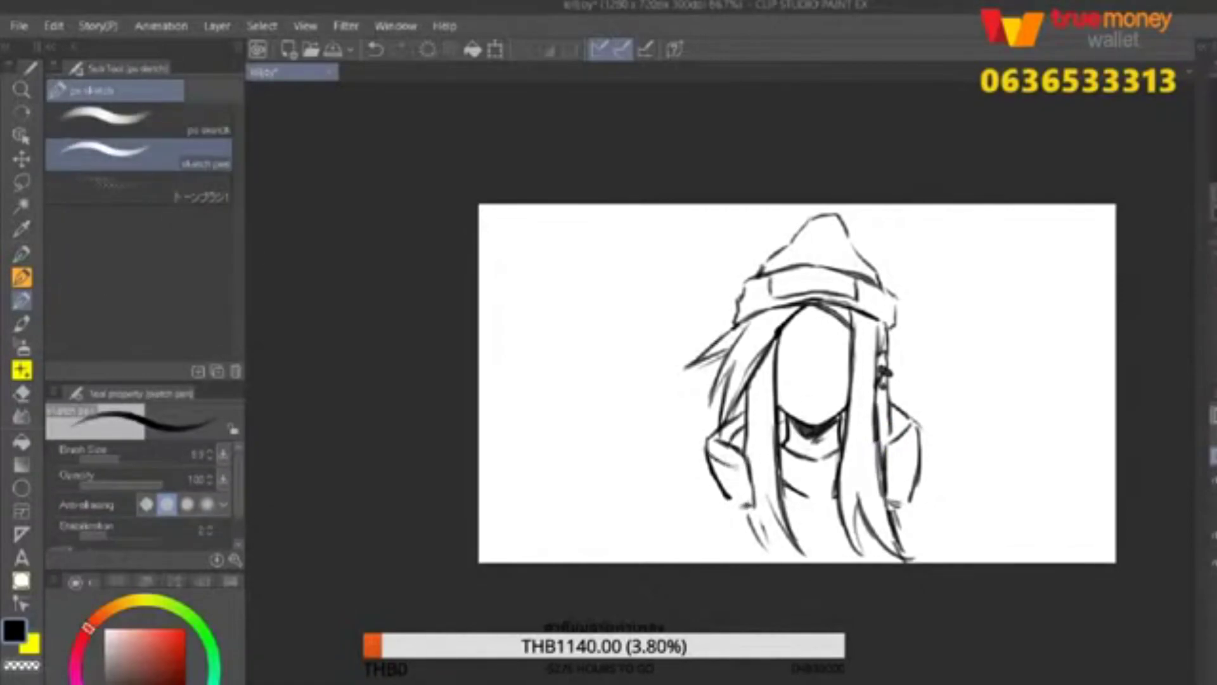
drag(916, 429, 894, 507)
Remove the left hair tips and draw the torso's side lines and a V-shaped neckline.
drag(658, 356, 752, 348)
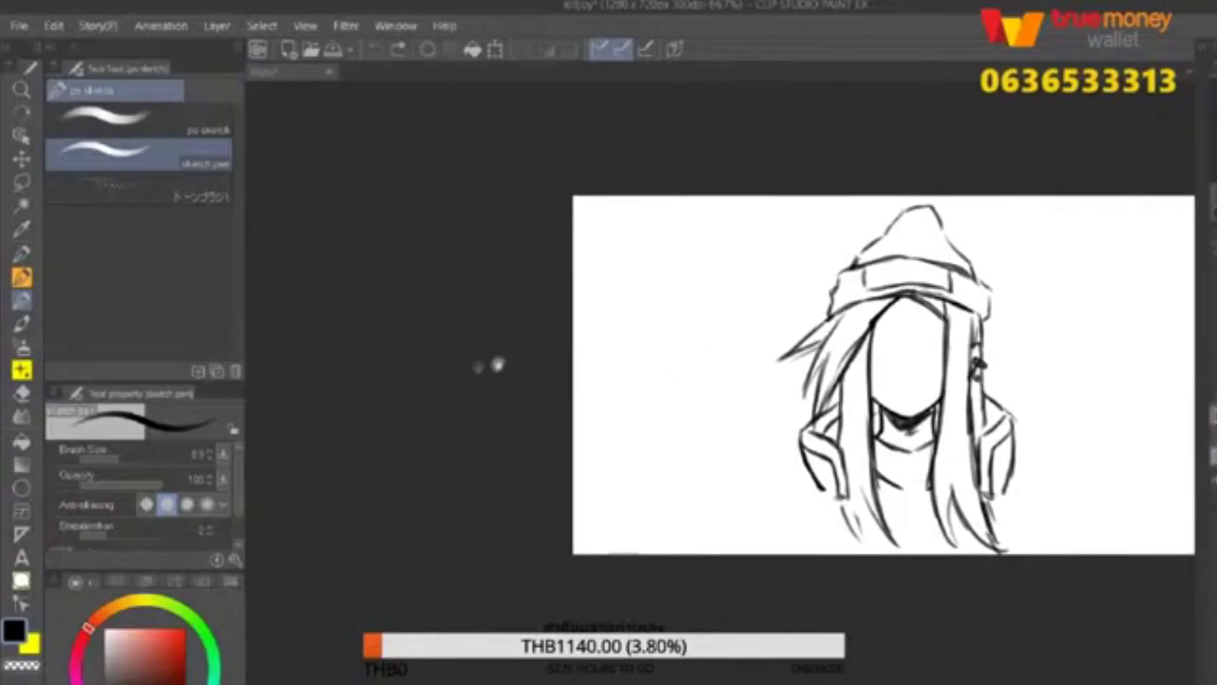
drag(843, 507, 894, 539)
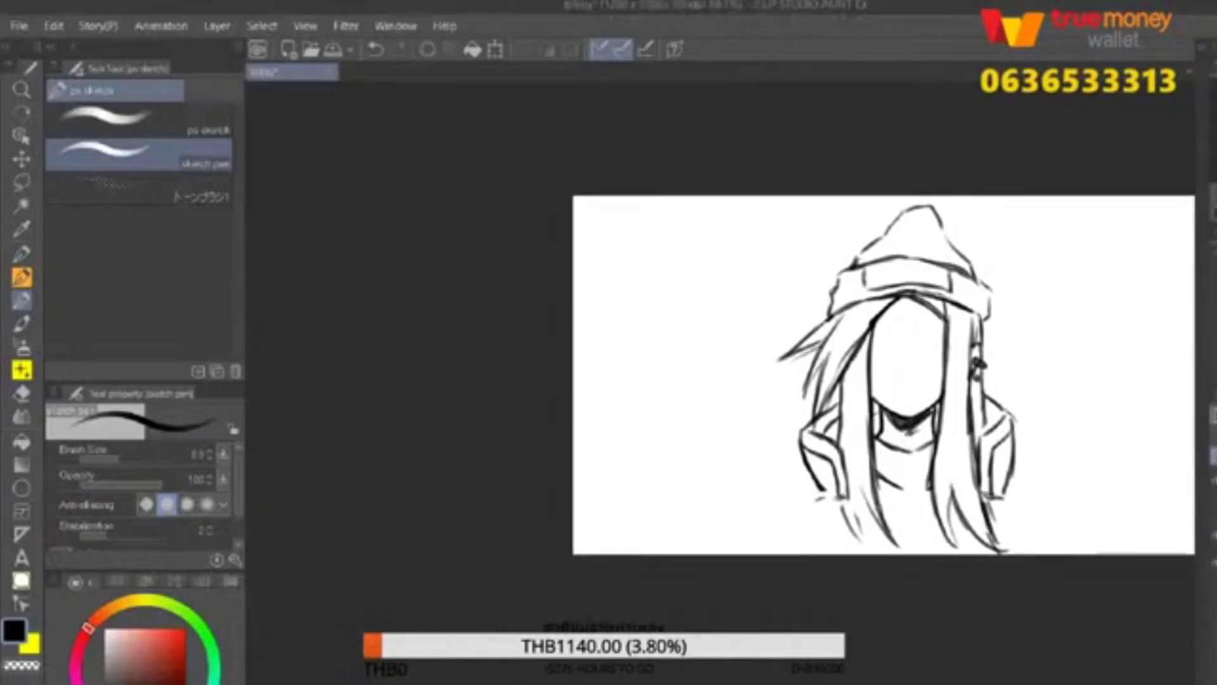
drag(863, 500, 849, 532)
key(p)
key(p)
drag(975, 439, 979, 554)
drag(850, 495, 856, 553)
mouse_move(880, 475)
mouse_down()
mouse_move(911, 506)
mouse_move(927, 466)
mouse_up()
key(ctrl+z)
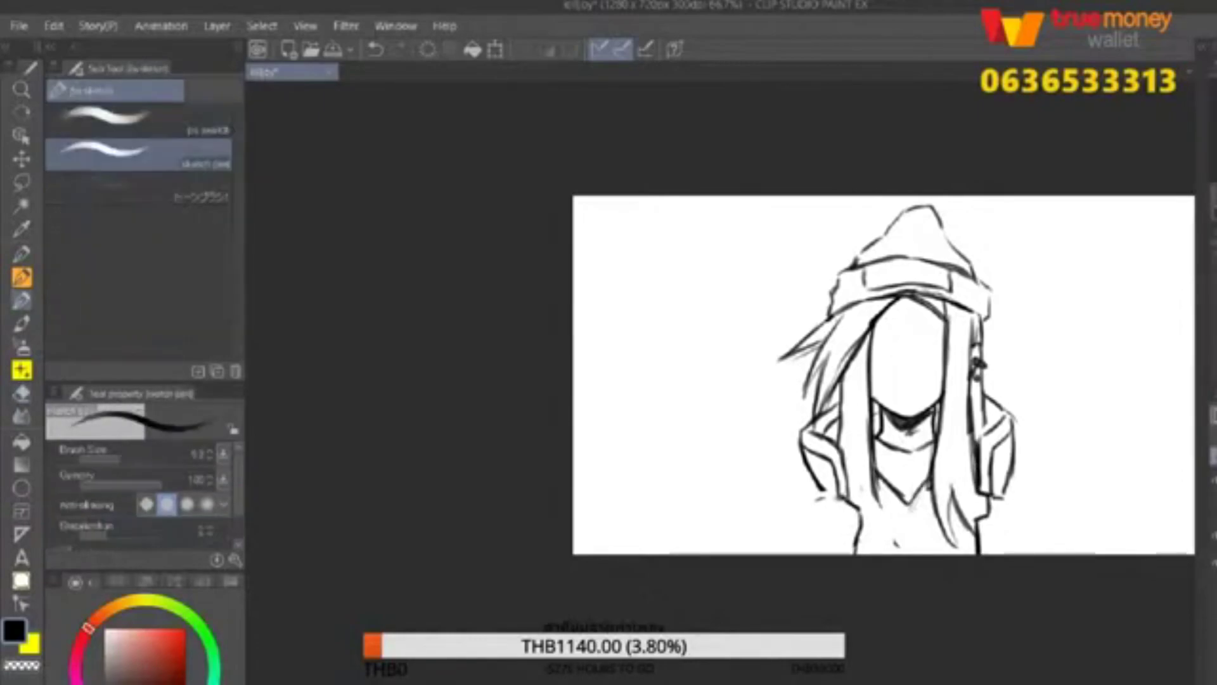
Shade both sides of the neck in black and thicken the left hair parting and its locks.
drag(875, 404, 878, 437)
drag(930, 404, 939, 434)
key(p)
key(p)
drag(821, 411, 904, 290)
drag(808, 351, 824, 415)
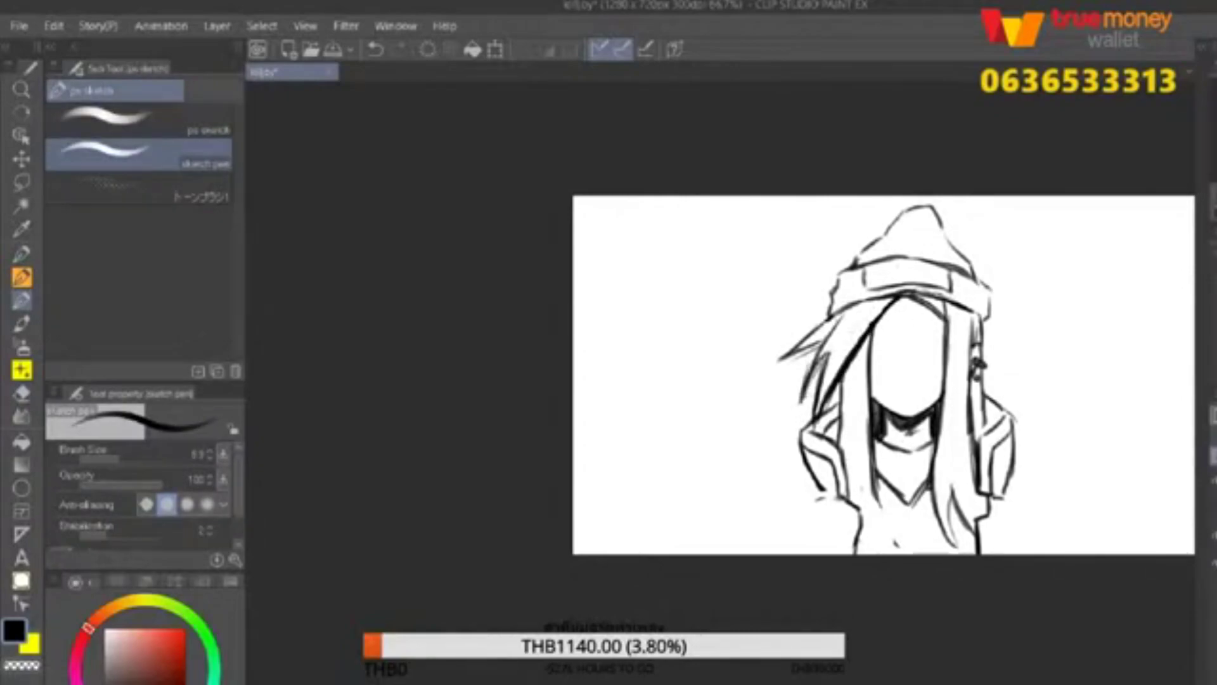
Darken the hat cuff's lower edge and draw the right eye, nose and smiling mouth.
mouse_move(831, 318)
mouse_down()
mouse_move(916, 292)
mouse_move(989, 320)
mouse_up()
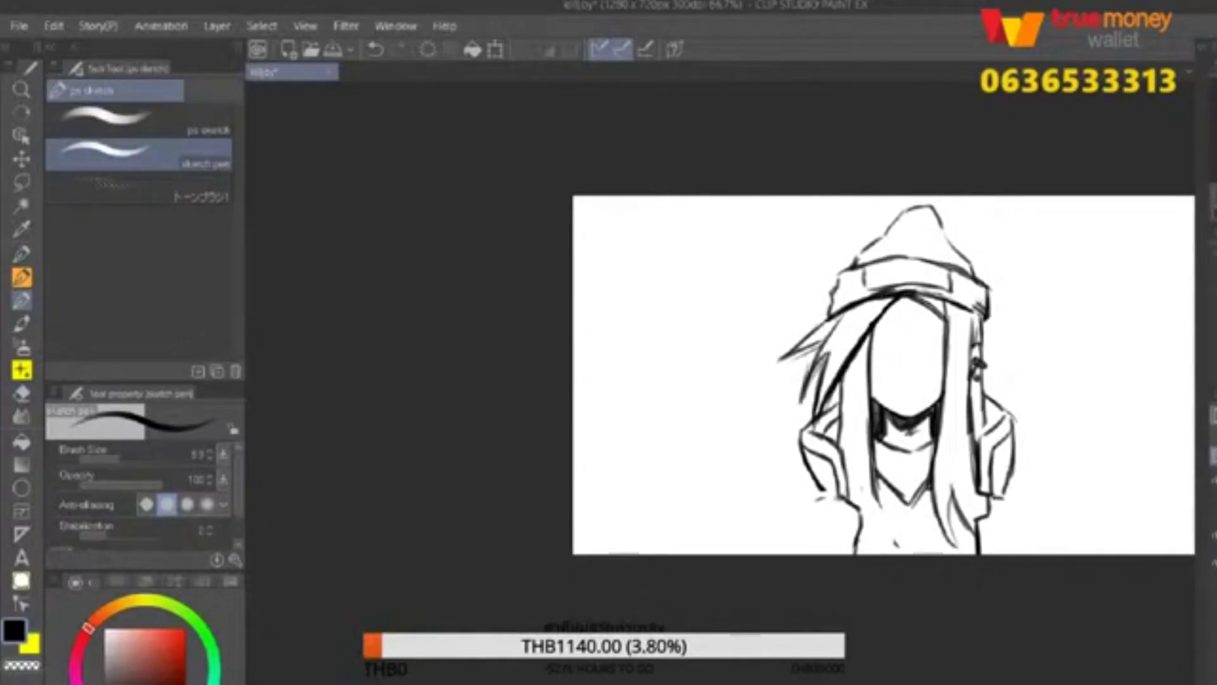
drag(892, 315, 874, 329)
key(ctrl+z)
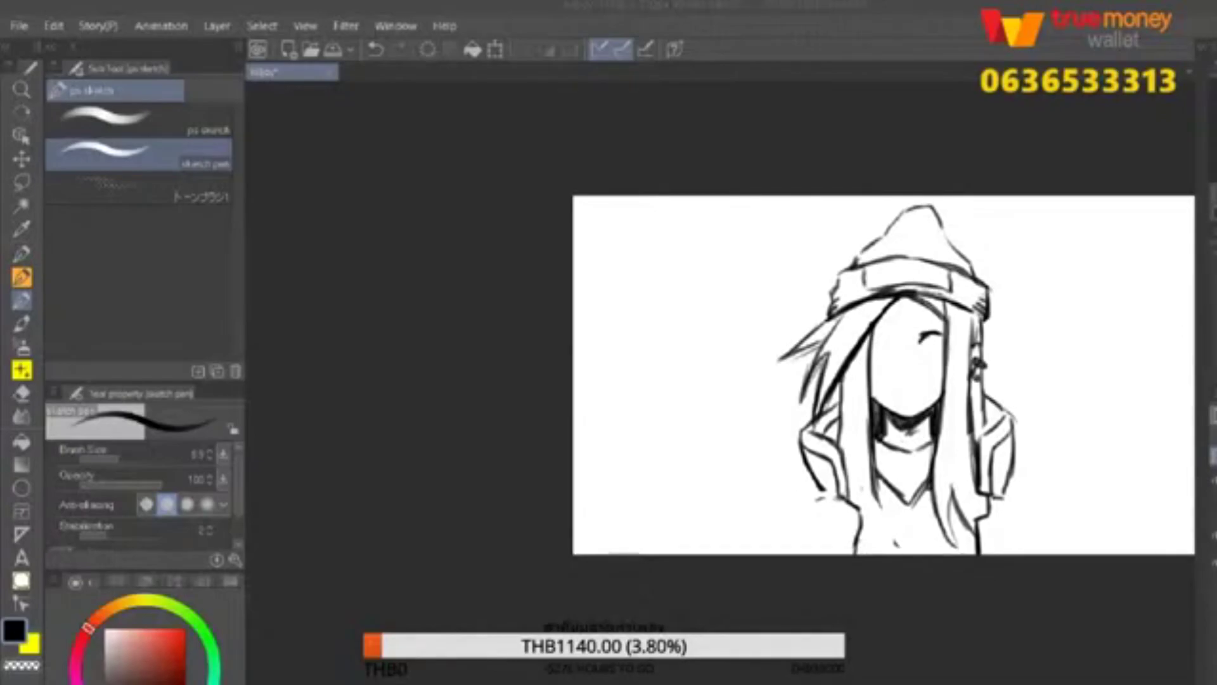
scroll(1113, 324, up, 2)
key(ctrl+z)
mouse_move(824, 374)
mouse_down()
mouse_move(831, 352)
mouse_move(868, 345)
mouse_up()
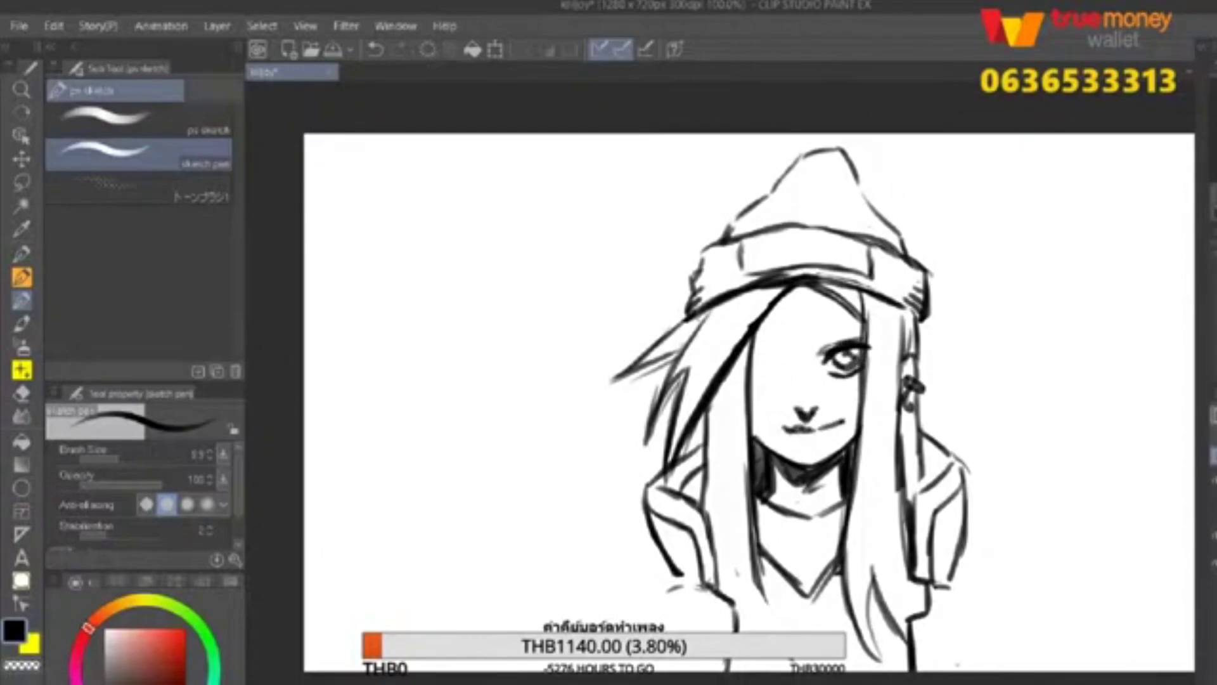
Draw thick dark eyebrows and round glasses over the eyes.
mouse_move(808, 349)
mouse_down()
mouse_move(856, 327)
mouse_move(838, 320)
mouse_move(859, 320)
mouse_up()
key(ctrl+z)
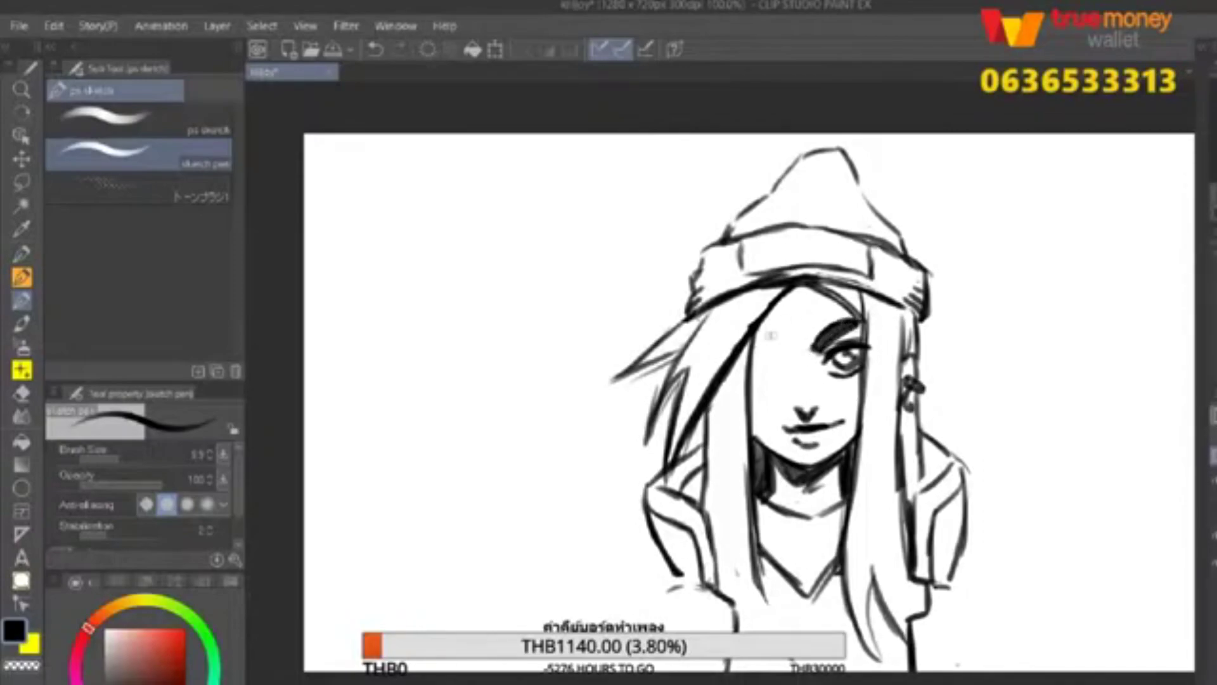
mouse_move(780, 374)
mouse_down()
mouse_move(792, 400)
mouse_move(811, 371)
mouse_move(818, 403)
mouse_move(757, 413)
mouse_up()
key(ctrl+z)
key(ctrl+z)
drag(797, 356, 789, 412)
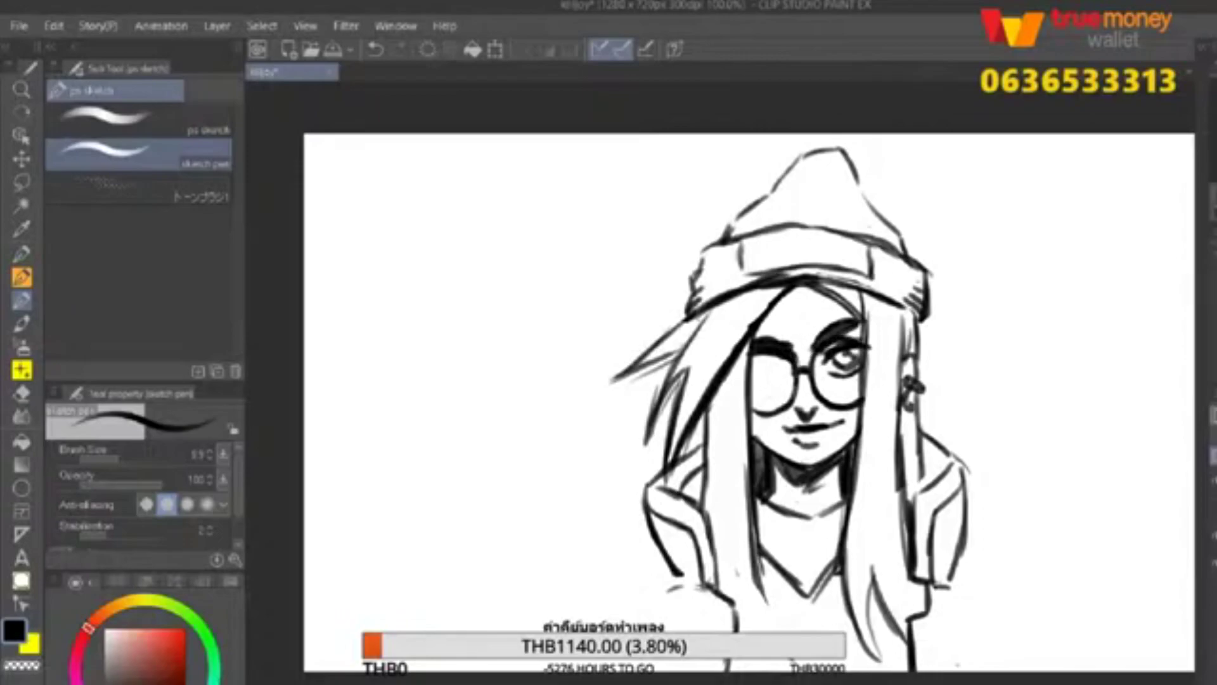
Clean up the hair edge beside the left eyebrow and refine the eyebrow's outer end.
key(ctrl+z)
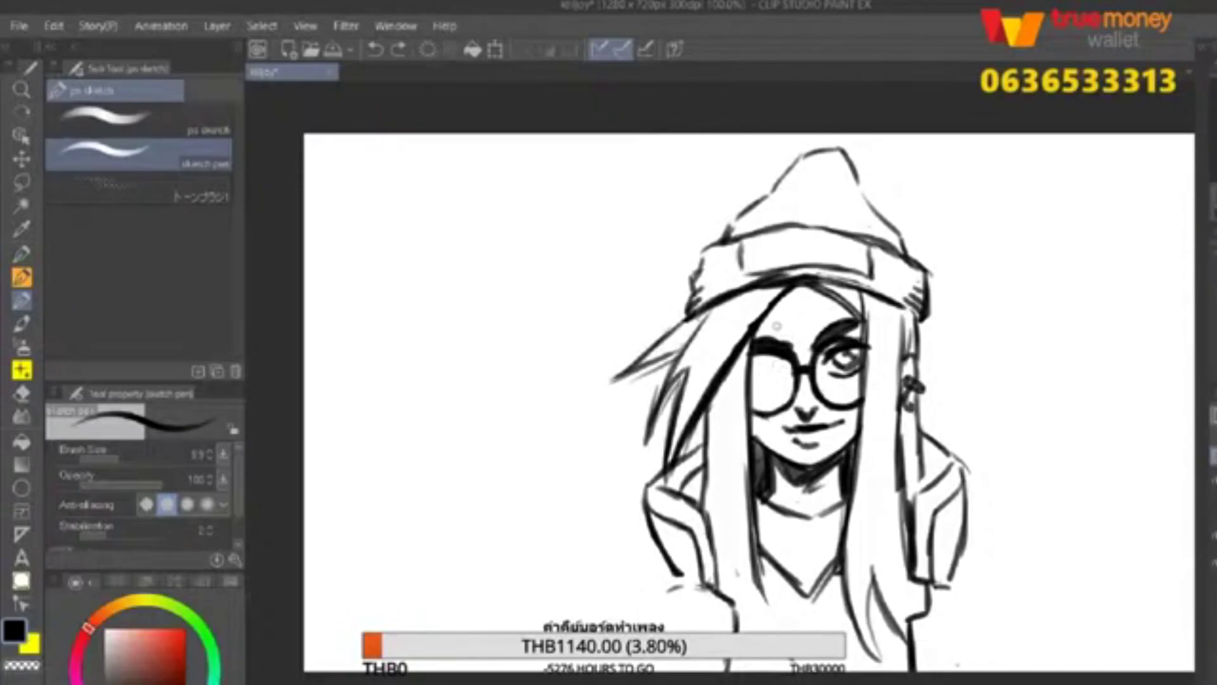
key(e)
key(p)
mouse_move(757, 336)
mouse_down()
mouse_move(786, 346)
mouse_move(773, 339)
mouse_up()
key(e)
key(p)
key(ctrl+z)
drag(748, 415, 767, 449)
key(ctrl+z)
key(e)
key(p)
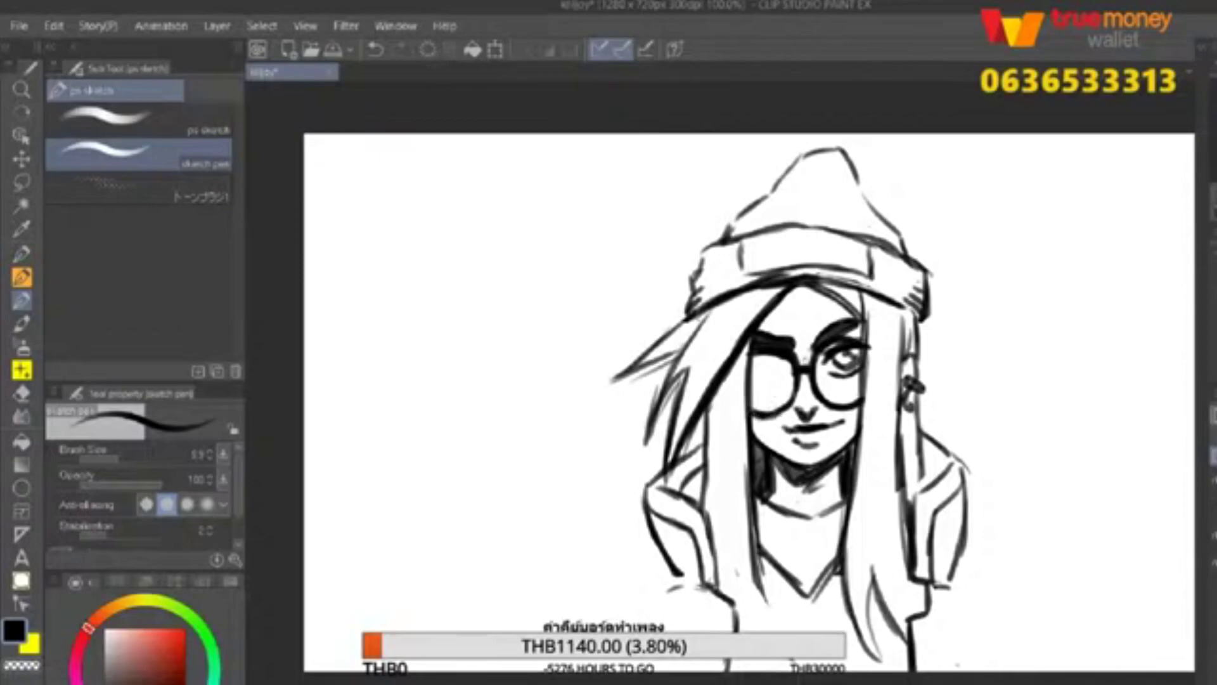
Clean up the outer edge of the left glasses lens where it meets the hair and redraw its line.
key(e)
mouse_move(758, 351)
mouse_down()
mouse_move(786, 373)
mouse_move(748, 387)
mouse_move(748, 409)
mouse_up()
key(p)
key(e)
key(p)
scroll(887, 215, down, 3)
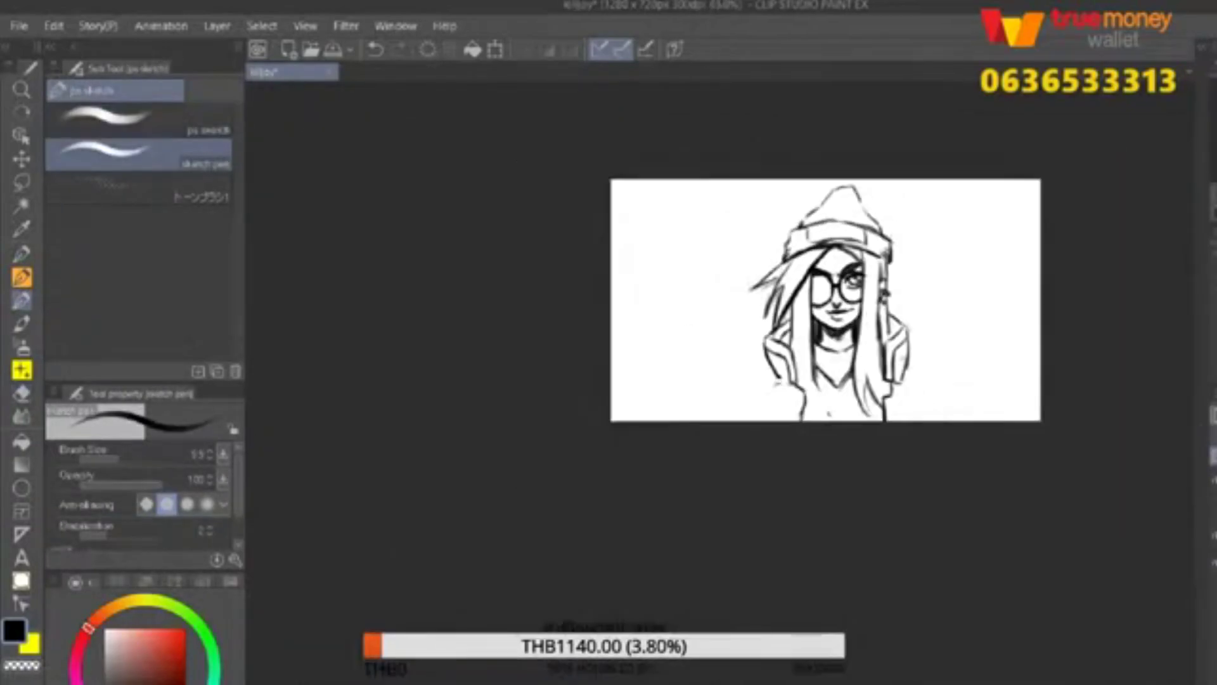
scroll(852, 298, up, 4)
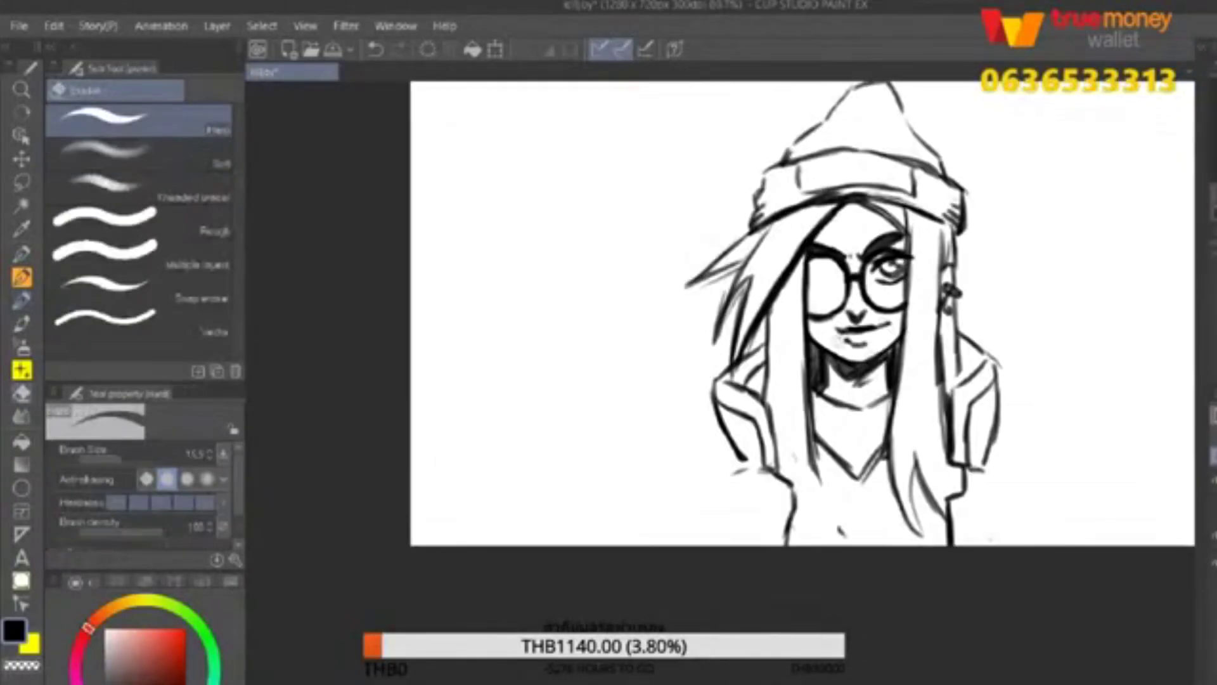
scroll(801, 327, up, 1)
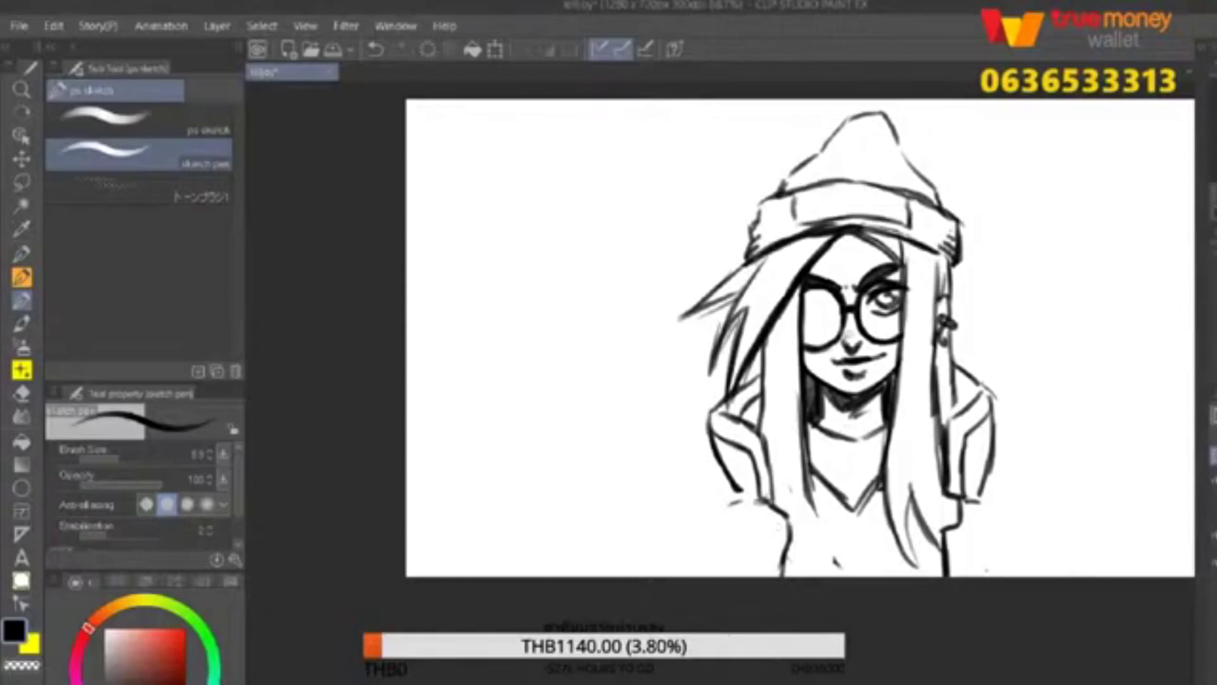
Erase stray lines around the left lens's rim and add a small dark mark beneath the right eye.
key(e)
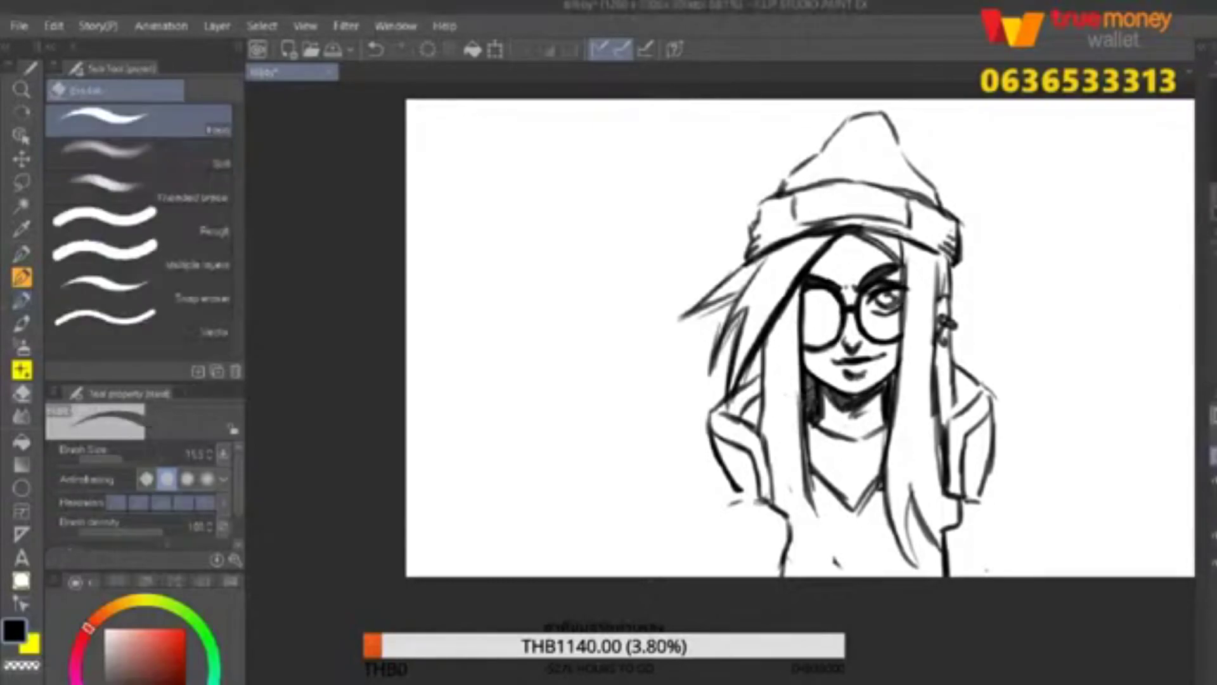
drag(835, 327, 840, 345)
mouse_move(826, 303)
mouse_down()
mouse_move(838, 320)
mouse_move(821, 355)
mouse_up()
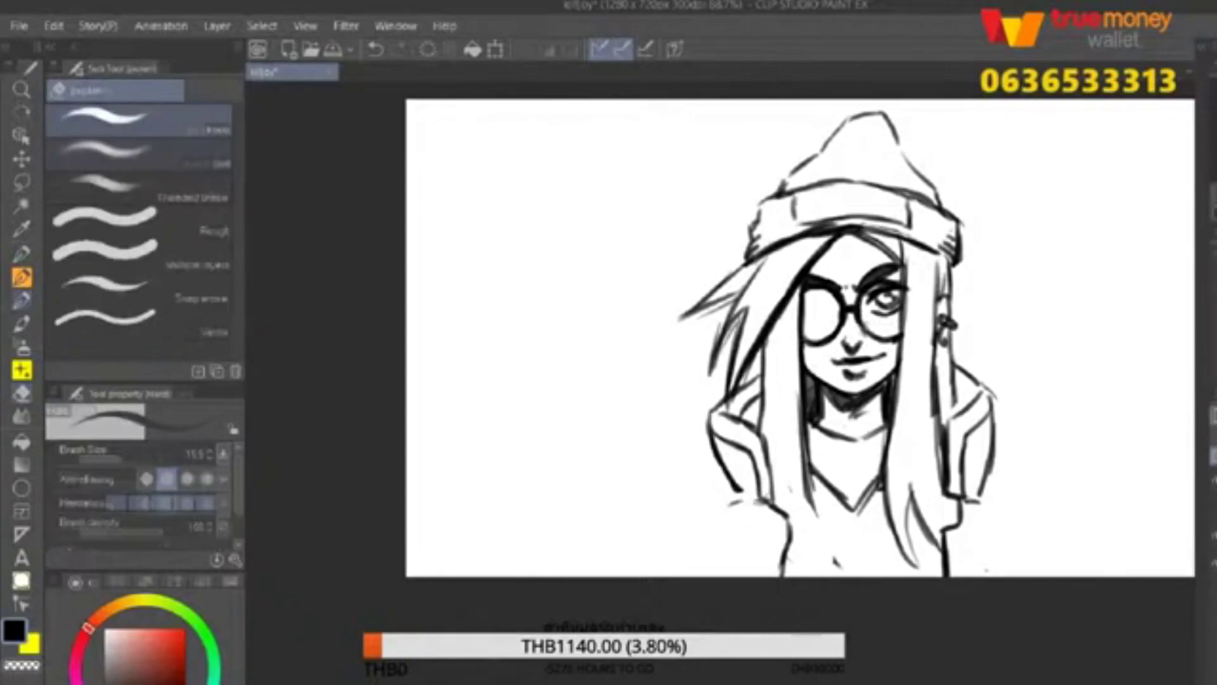
key(p)
key(p)
key(p)
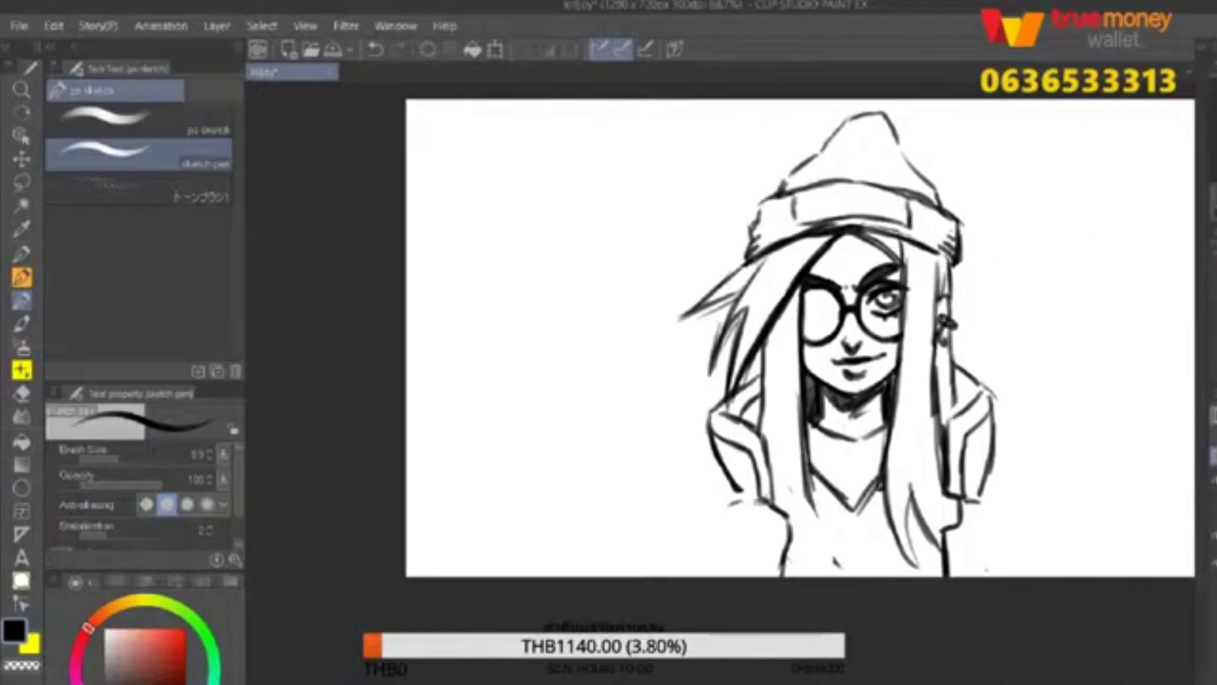
Sketch a low horizontal line extending from the shoulders on both sides of the character.
key(ctrl+minus)
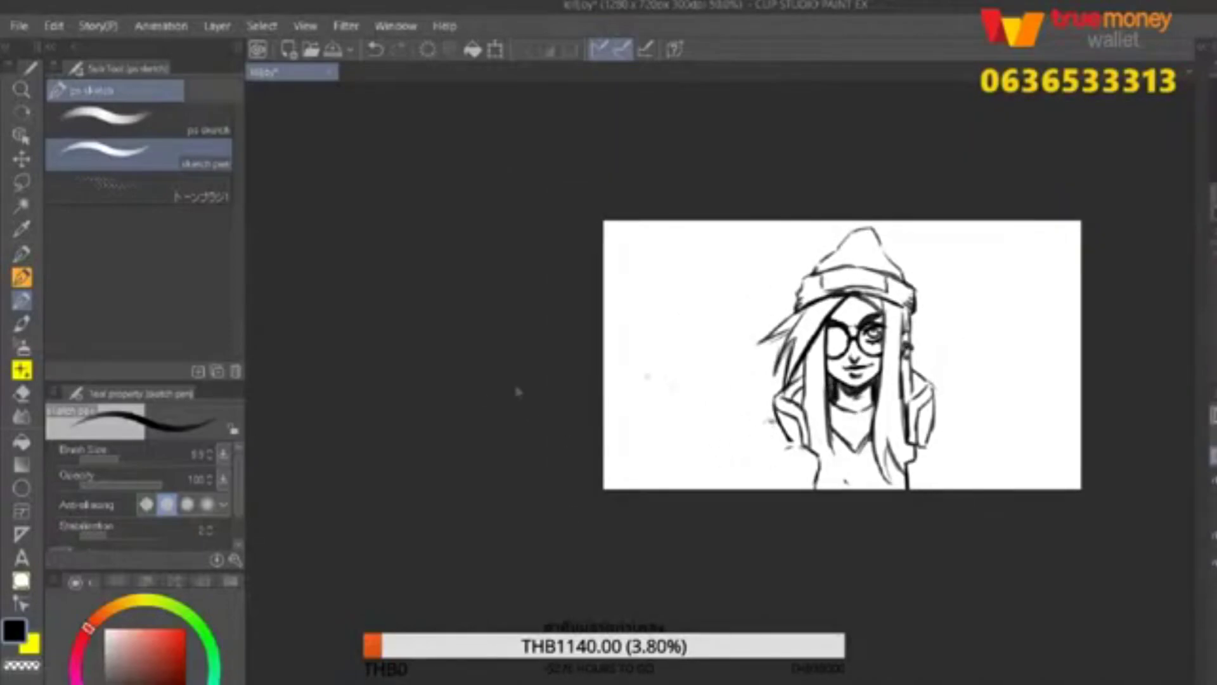
mouse_move(736, 381)
mouse_down()
mouse_move(767, 380)
mouse_move(653, 424)
mouse_up()
key(ctrl+z)
mouse_move(937, 413)
mouse_down()
mouse_move(965, 404)
mouse_move(1079, 416)
mouse_up()
drag(765, 401, 719, 409)
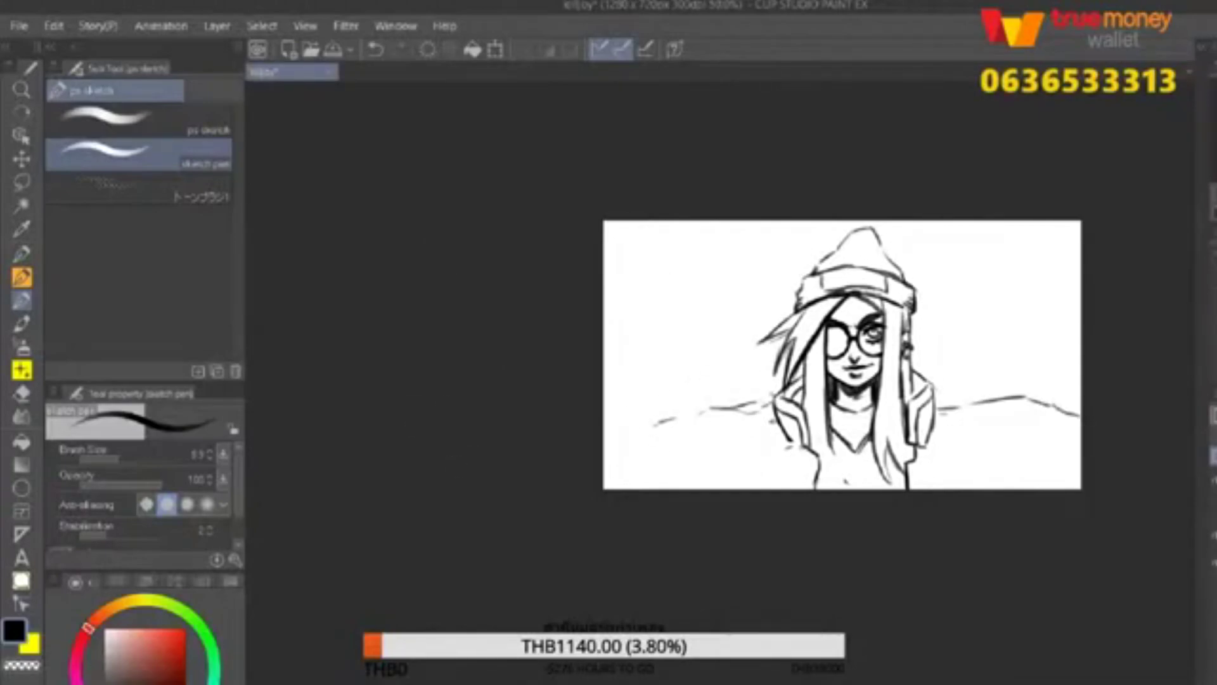
Scale the sketch down within the canvas and erase the horizontal lines on both sides of the character.
key(ctrl+minus)
key(ctrl+t)
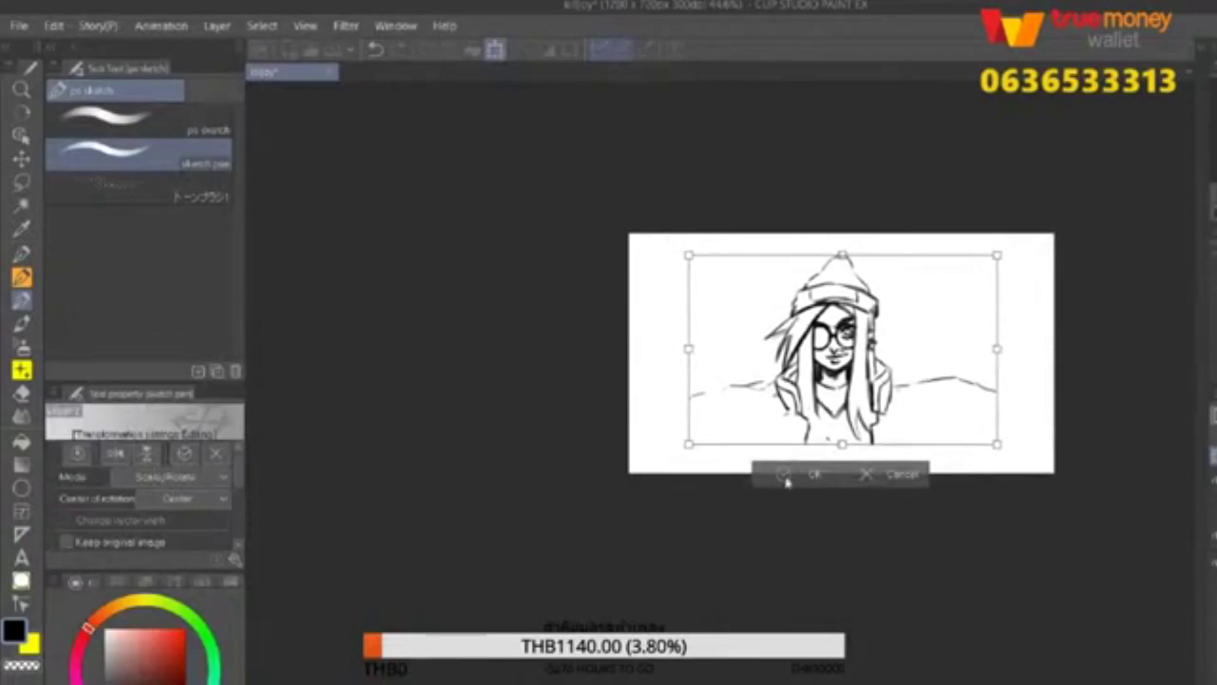
key(Return)
key(j)
drag(676, 387, 740, 356)
drag(974, 379, 1114, 345)
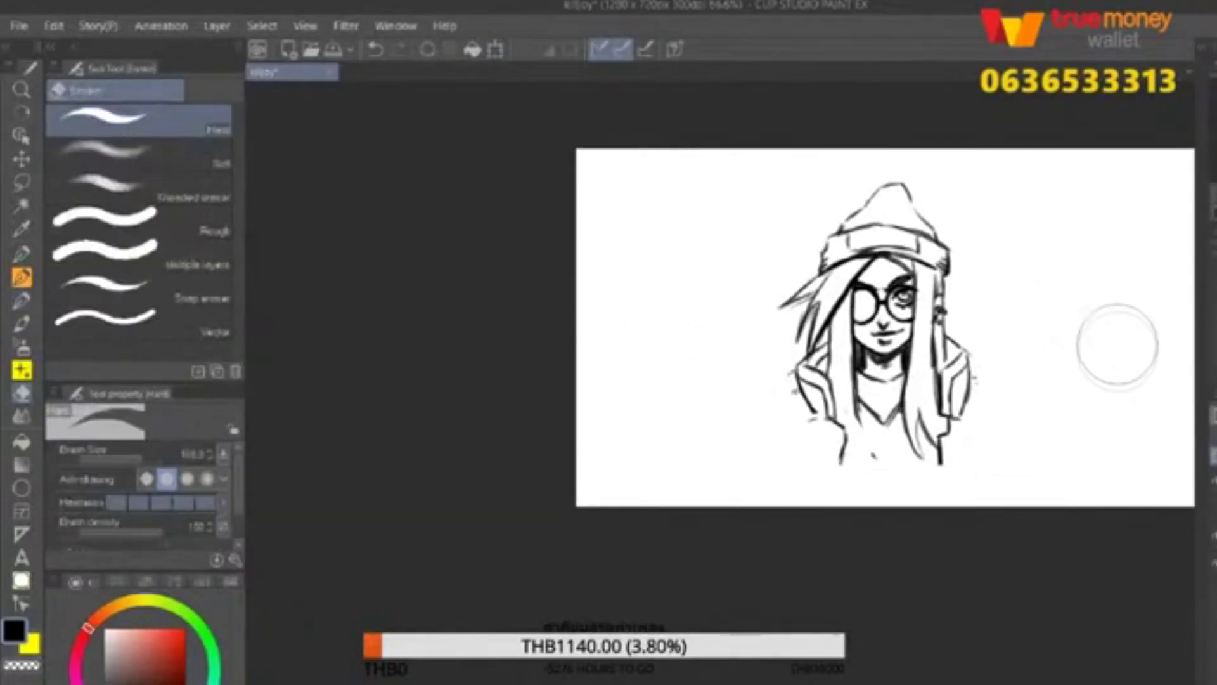
Sketch the upper line of an outstretched arm from the right shoulder.
key(p)
key(ctrl+t)
drag(782, 511, 824, 517)
click(822, 512)
mouse_move(1027, 346)
mouse_down()
mouse_move(972, 348)
mouse_move(1087, 333)
mouse_move(1138, 367)
mouse_up()
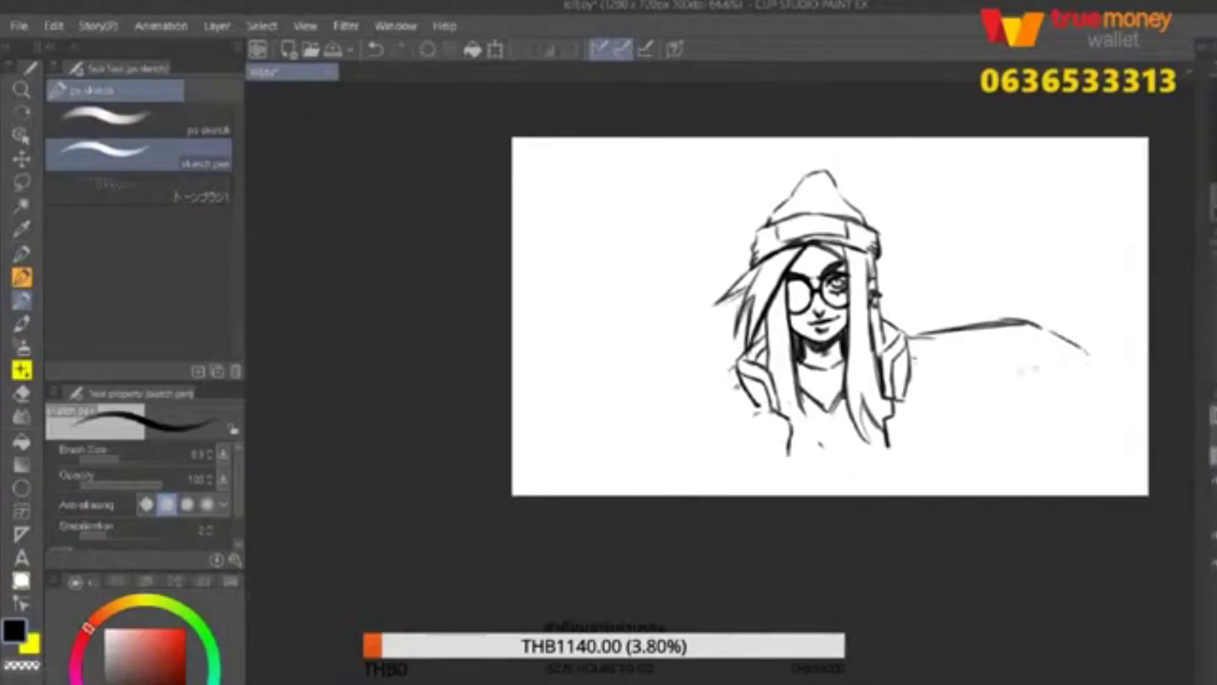
Extend the left hair lock and jacket edges toward the canvas's lower edge, and add zipper teeth along the right opening.
drag(885, 419, 892, 495)
drag(791, 366, 831, 472)
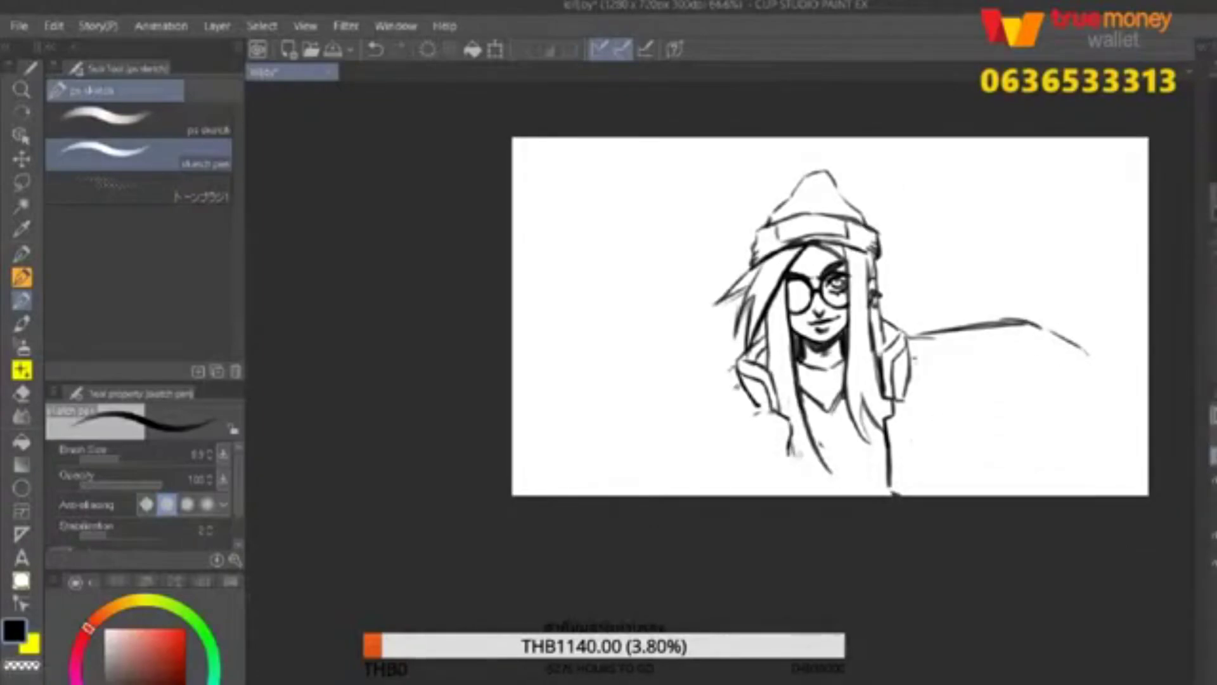
drag(783, 418, 776, 496)
drag(910, 413, 905, 498)
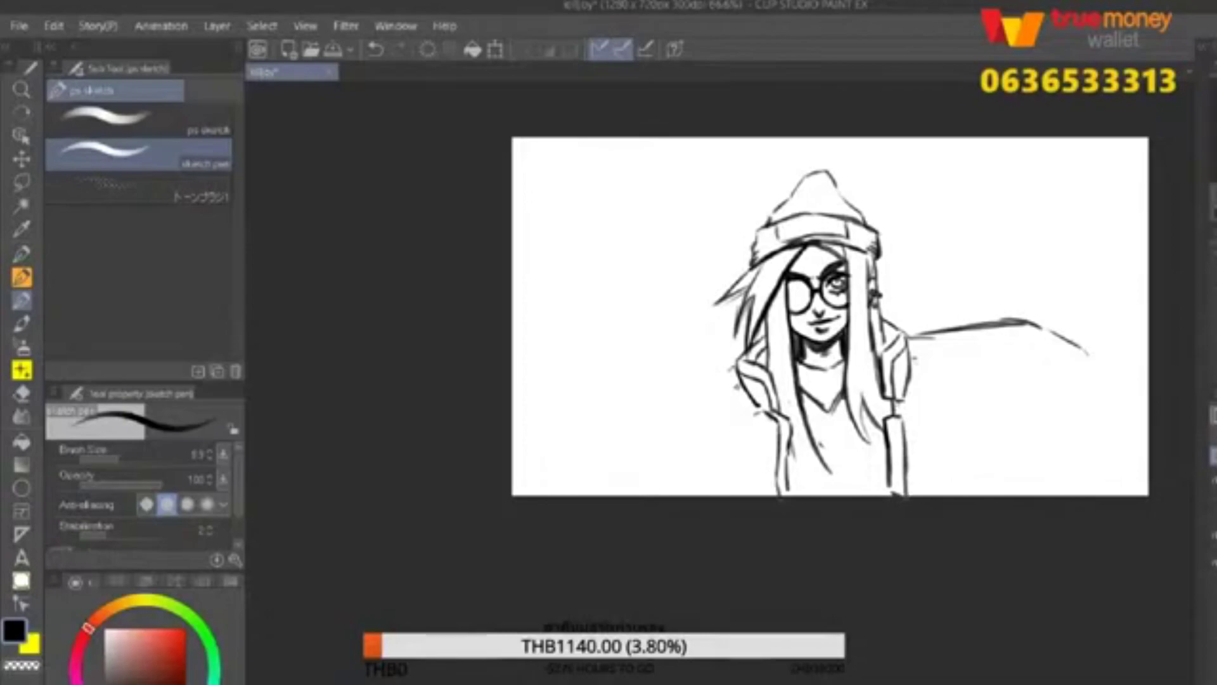
key(e)
drag(883, 413, 862, 466)
key(p)
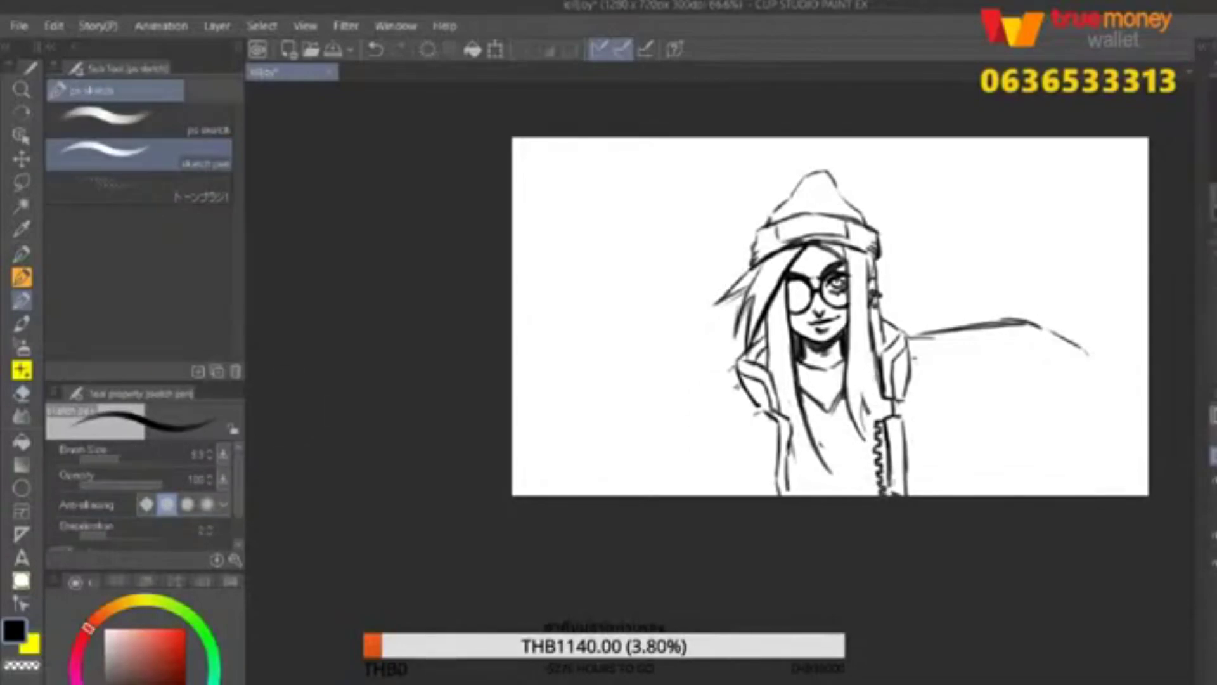
Erase the outstretched arm line and redraw the right hair locks longer, reaching down over the chest.
key(e)
drag(910, 333, 1073, 353)
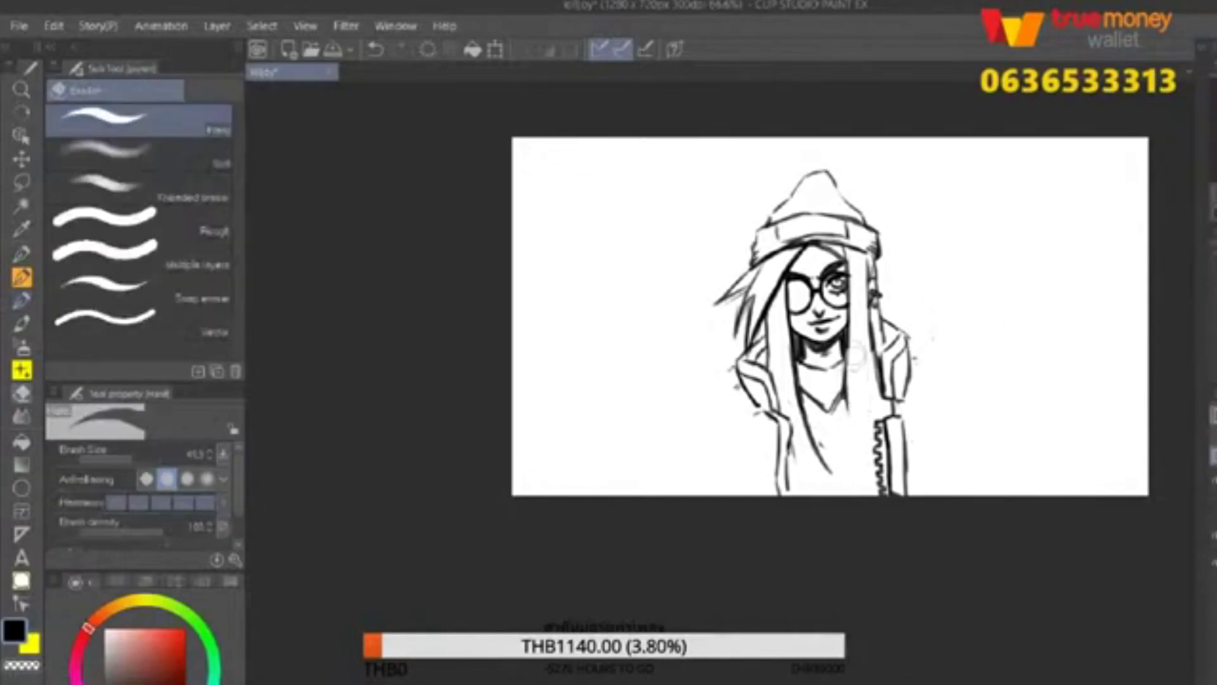
key(p)
drag(845, 336, 863, 472)
drag(866, 355, 886, 462)
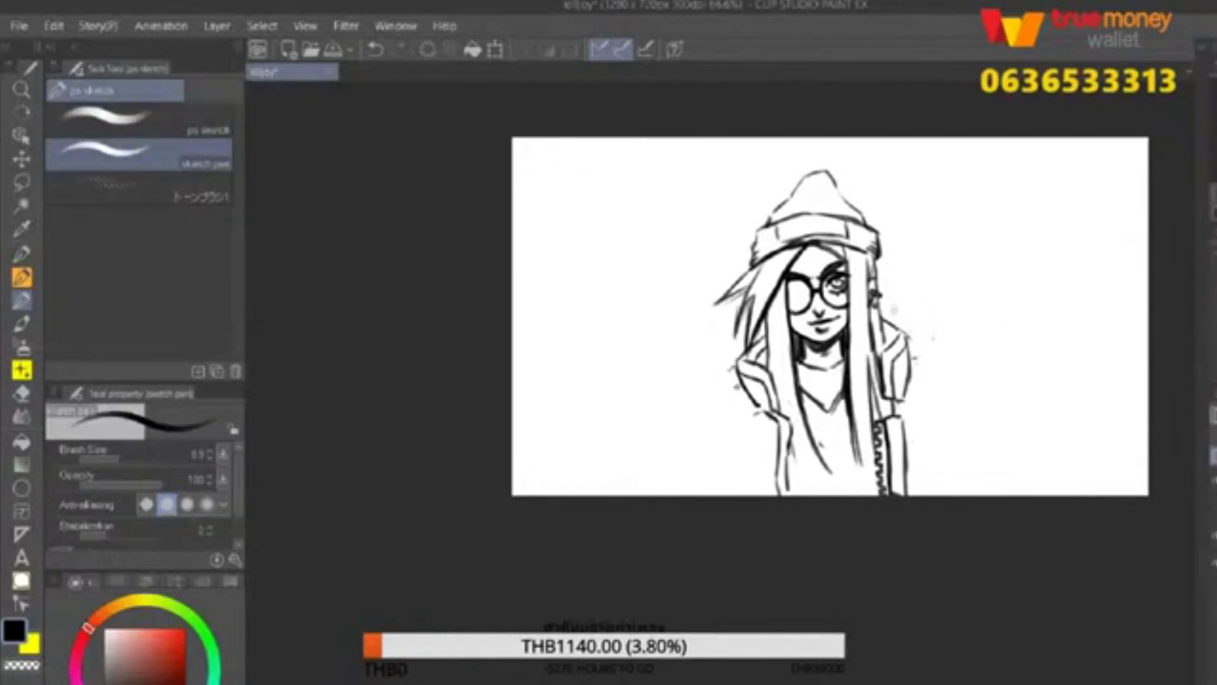
Try a curved arm line from the right shoulder with torso strokes below, and undo the latest strokes.
mouse_move(907, 347)
mouse_down()
mouse_move(965, 334)
mouse_move(1070, 355)
mouse_up()
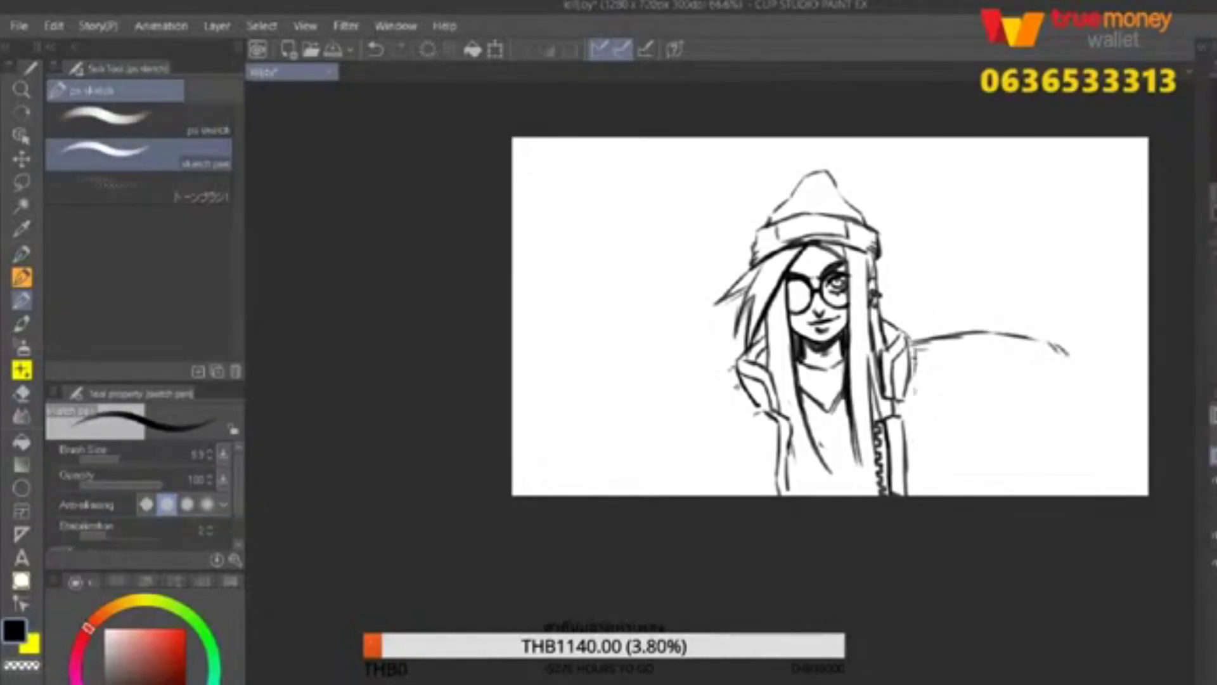
mouse_move(909, 374)
mouse_down()
mouse_move(924, 447)
mouse_move(950, 491)
mouse_up()
mouse_move(923, 425)
mouse_down()
mouse_move(989, 411)
mouse_move(1043, 418)
mouse_up()
key(ctrl+z)
key(ctrl+z)
key(ctrl+z)
key(ctrl+z)
key(ctrl+z)
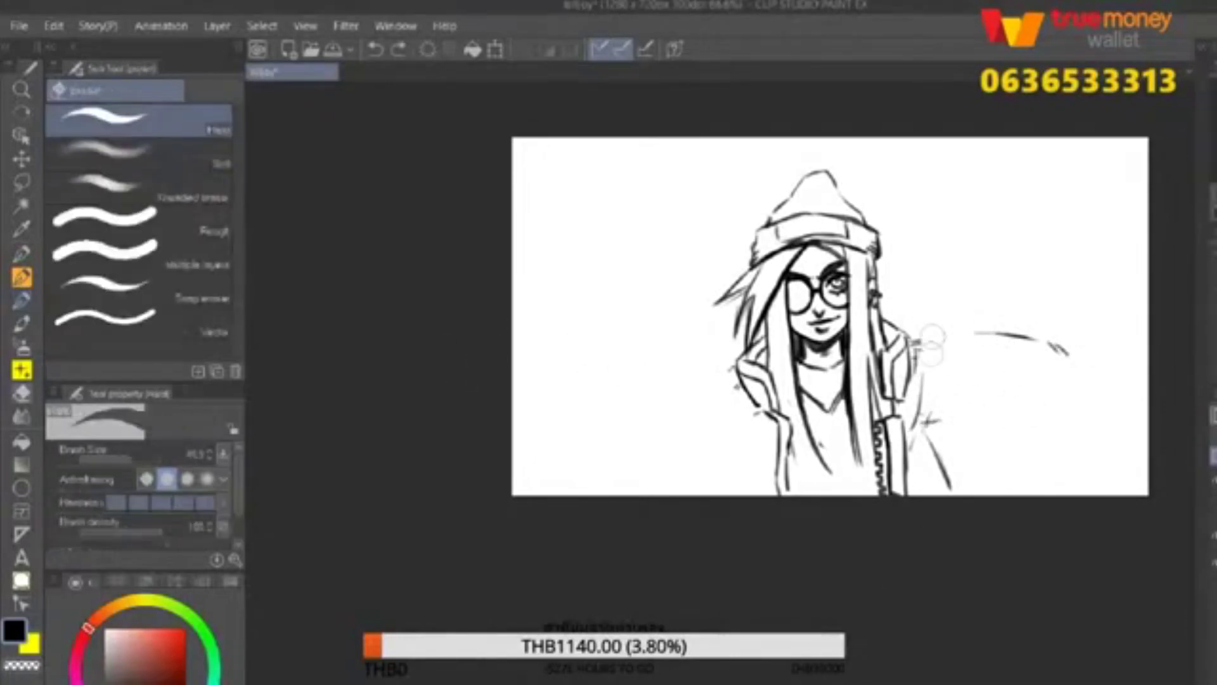
Draw the upper and lower outlines of a straight arm stretching out from the right shoulder.
drag(906, 331, 1099, 326)
key(ctrl+z)
drag(907, 330, 992, 322)
mouse_move(1012, 324)
mouse_down()
mouse_move(1071, 326)
mouse_move(1106, 361)
mouse_up()
mouse_move(932, 367)
mouse_down()
mouse_move(925, 415)
mouse_move(979, 374)
mouse_move(1065, 358)
mouse_up()
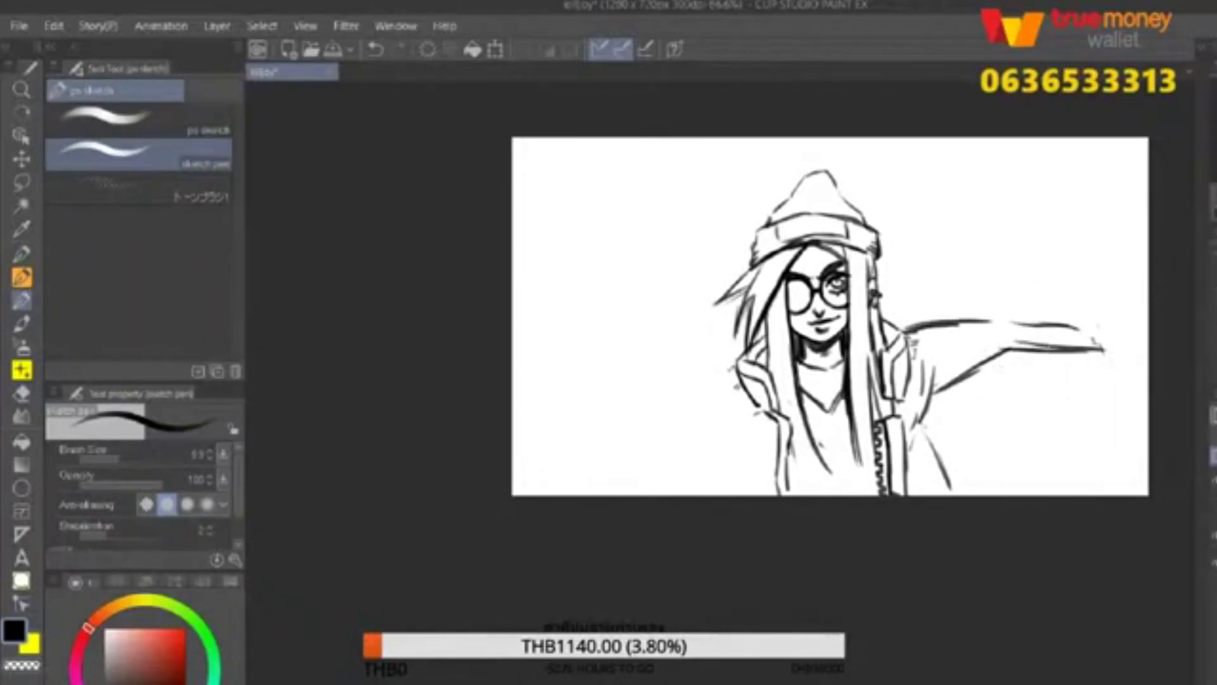
Rework the right arm's upper outline and draw a horizontal ledge line out to the canvas's edge.
key(e)
key(p)
drag(979, 326, 1147, 348)
key(e)
mouse_move(907, 329)
mouse_down()
mouse_move(1014, 326)
mouse_move(944, 325)
mouse_move(1018, 315)
mouse_up()
key(p)
key(e)
key(p)
Draw a banded cuff and a hand resting on the ledge at the end of the right arm.
key(^)
drag(745, 402, 710, 457)
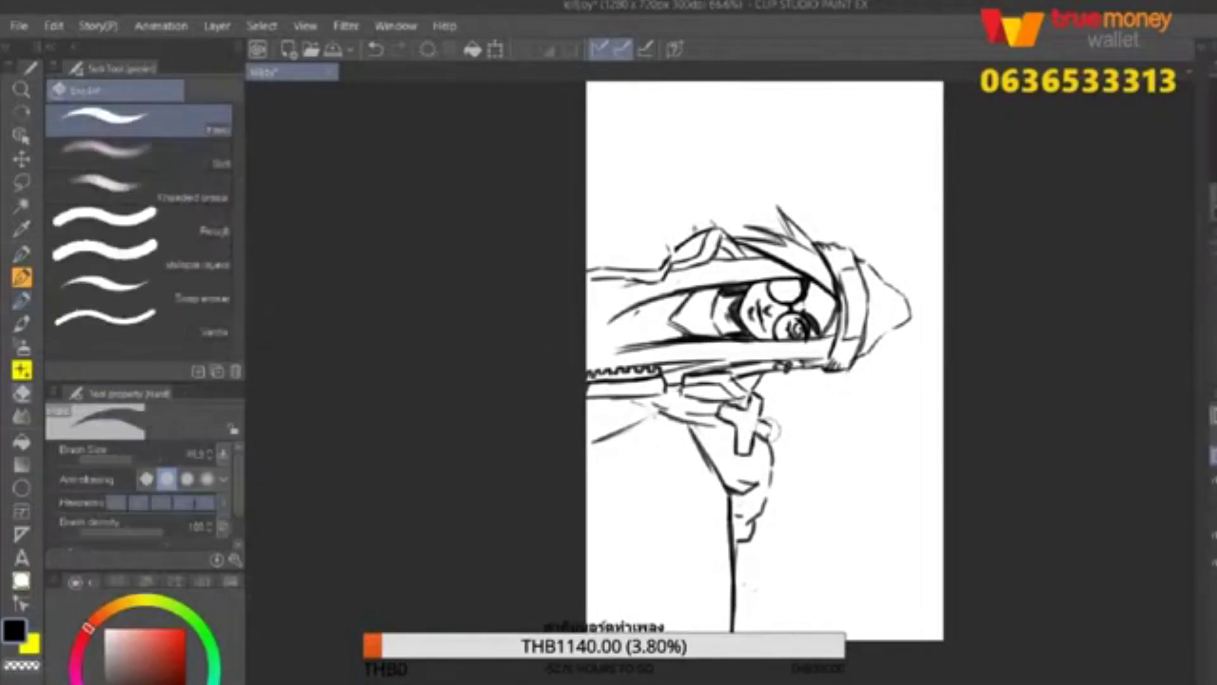
key(p)
key(ctrl+0)
key(p)
key(p)
key(p)
key(p)
key(p)
key(p)
key(p)
key(p)
key(p)
key(p)
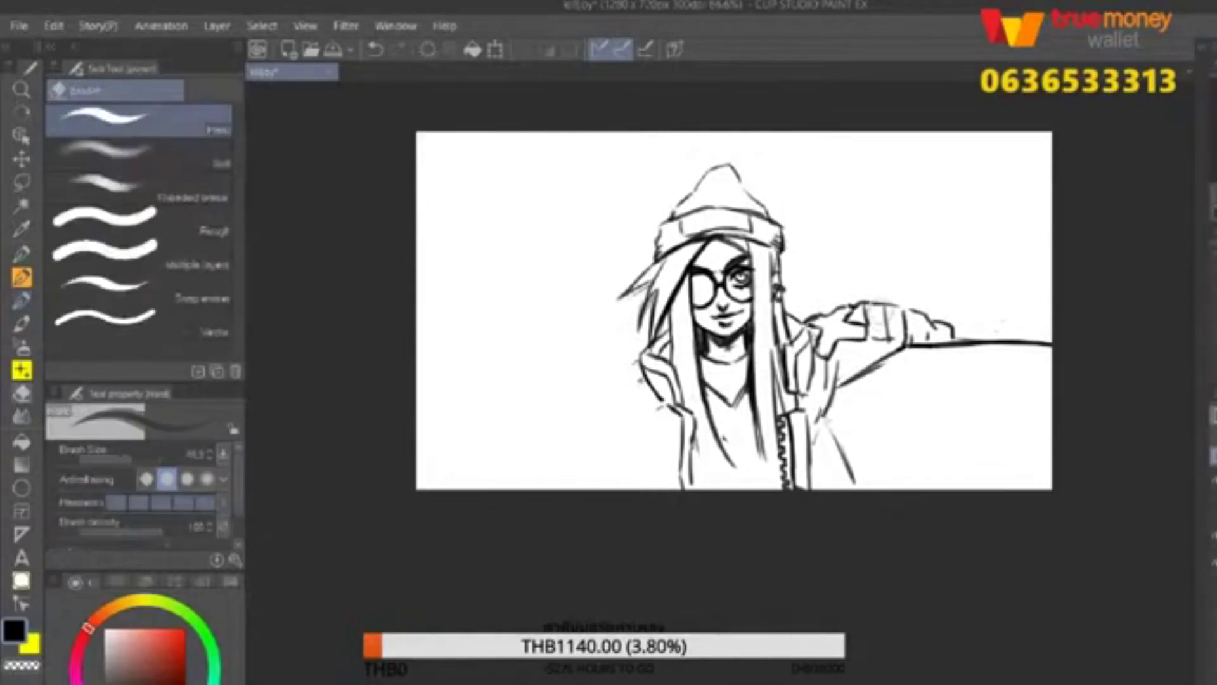
Erase the hand on the ledge and sketch new finger shapes beyond the cuff.
key(p)
key(p)
key(p)
key(p)
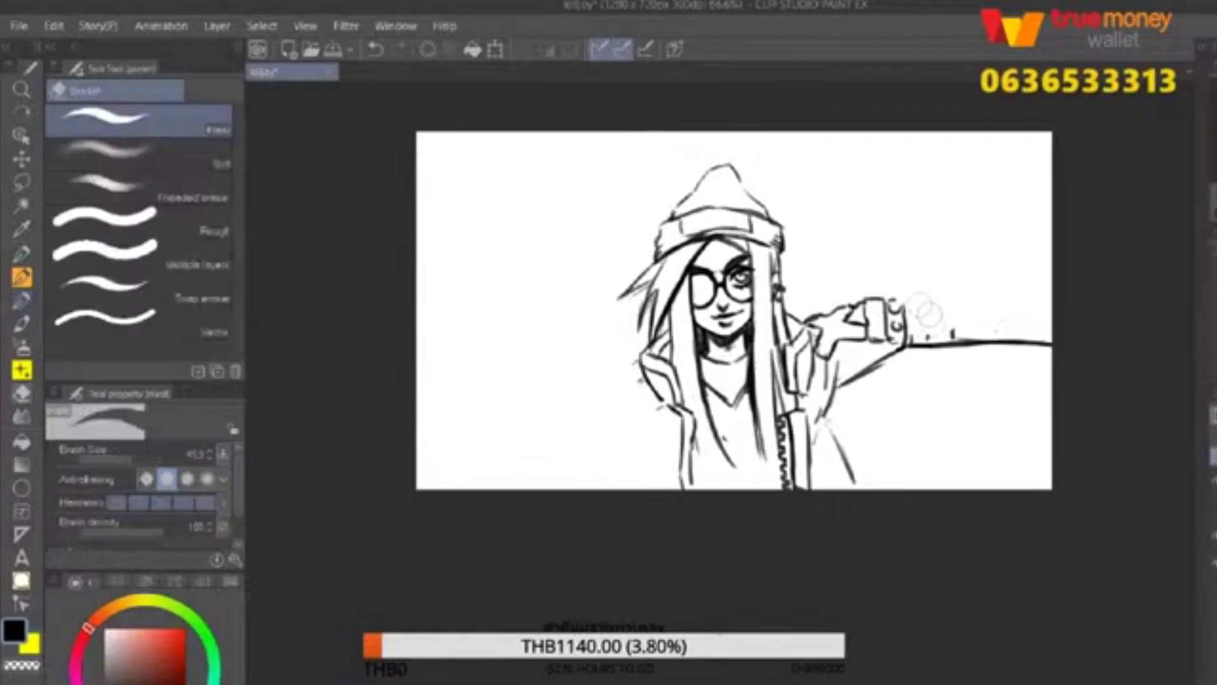
drag(922, 301, 938, 339)
key(p)
key(p)
drag(937, 297, 984, 336)
Remove the right arm and cuff, and redraw the horizontal ledge line thicker and longer.
scroll(951, 295, down, 2)
scroll(861, 327, up, 1)
key(p)
key(p)
key(p)
key(p)
key(ctrl+z)
key(ctrl+z)
drag(919, 339, 1018, 337)
key(ctrl+z)
key(ctrl+y)
key(p)
key(ctrl+z)
key(p)
drag(872, 339, 915, 416)
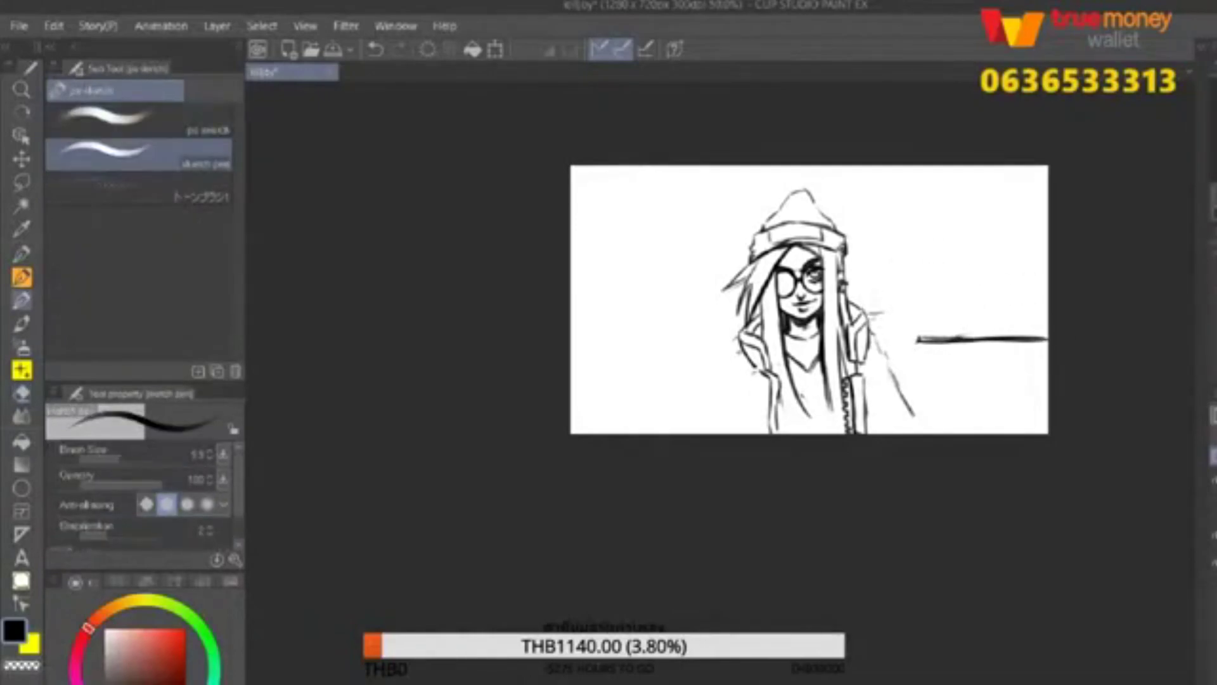
Clear the loose torso line beside the jacket and add short sleeve strokes at the left shoulder.
key(p)
key(p)
scroll(811, 304, down, 1)
key(p)
key(p)
mouse_move(656, 336)
mouse_down()
mouse_move(627, 356)
mouse_move(712, 318)
mouse_up()
key(ctrl+z)
key(ctrl+z)
key(e)
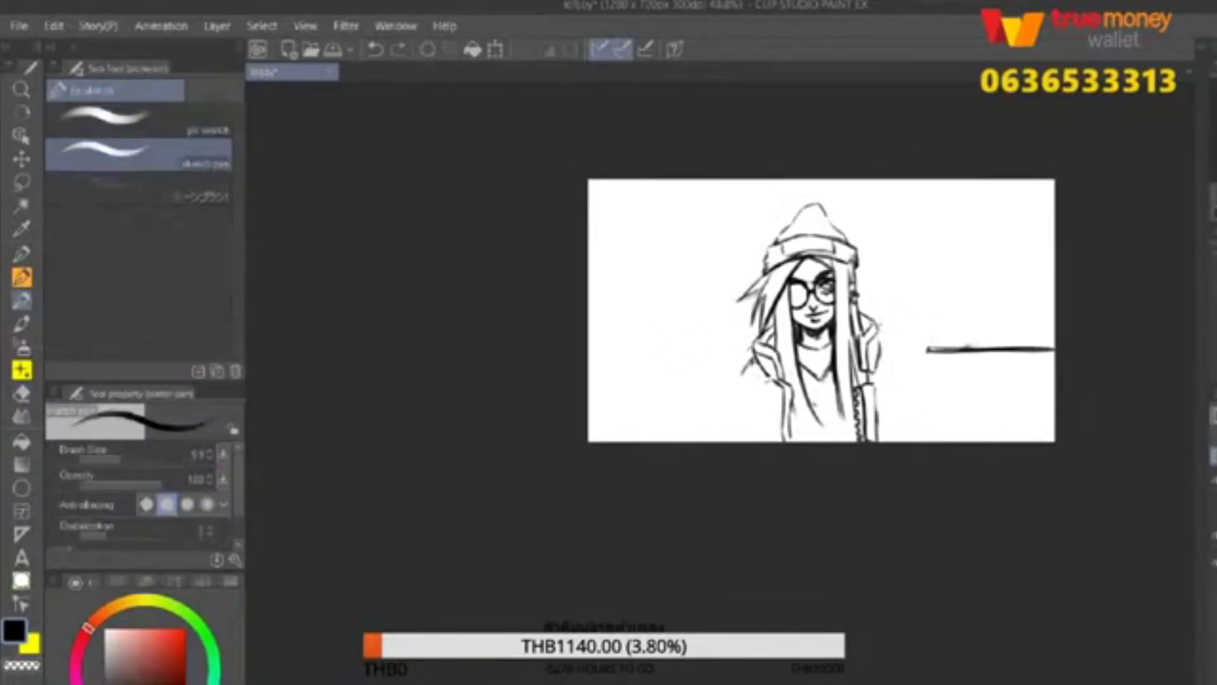
Draw the jacket's right side and a sleeve reaching from the right shoulder toward the ledge.
key(p)
drag(880, 342, 907, 440)
drag(937, 324, 1030, 343)
drag(939, 346, 897, 393)
key(e)
key(p)
drag(869, 324, 932, 314)
drag(958, 343, 895, 396)
Clean up the right forearm and redraw its bent end resting on the ledge line.
key(e)
key(p)
key(e)
mouse_move(936, 317)
mouse_down()
mouse_move(989, 310)
mouse_move(1030, 343)
mouse_move(1004, 348)
mouse_up()
key(p)
drag(954, 350, 979, 333)
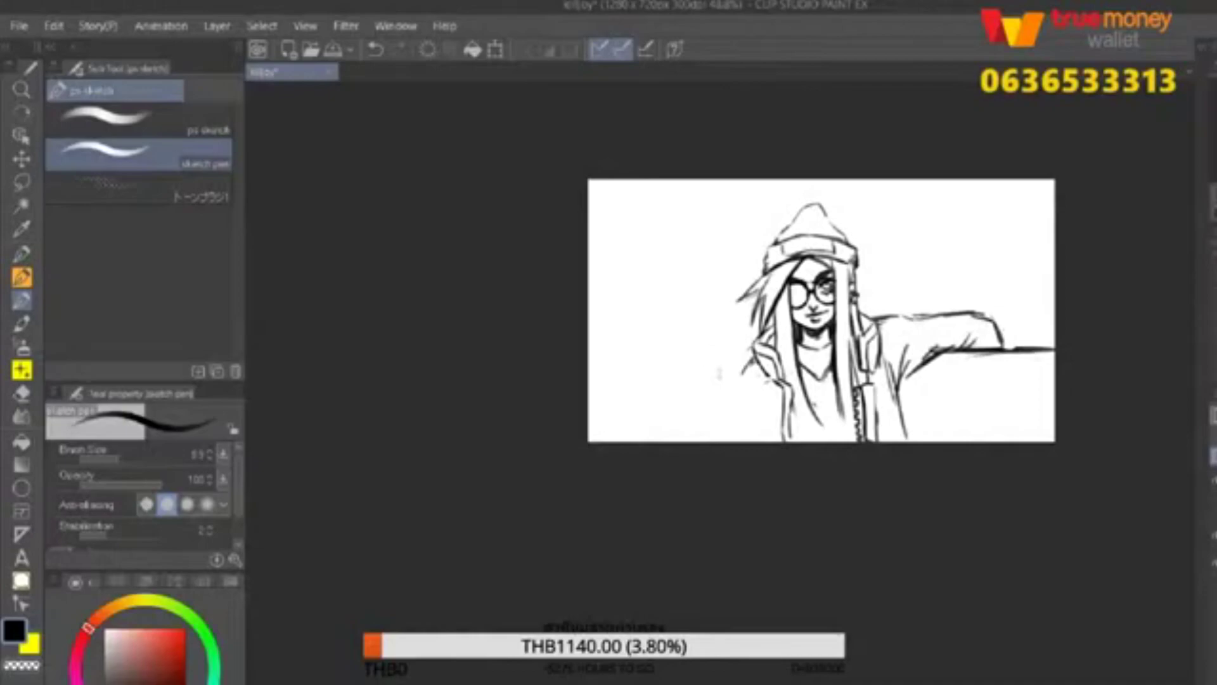
Sketch the raised left hand with curled fingers, a wrist and a sleeve cuff at the canvas's lower edge.
key(e)
drag(684, 428, 735, 412)
key(p)
mouse_move(698, 384)
mouse_down()
mouse_move(722, 361)
mouse_move(736, 393)
mouse_up()
drag(729, 400, 709, 422)
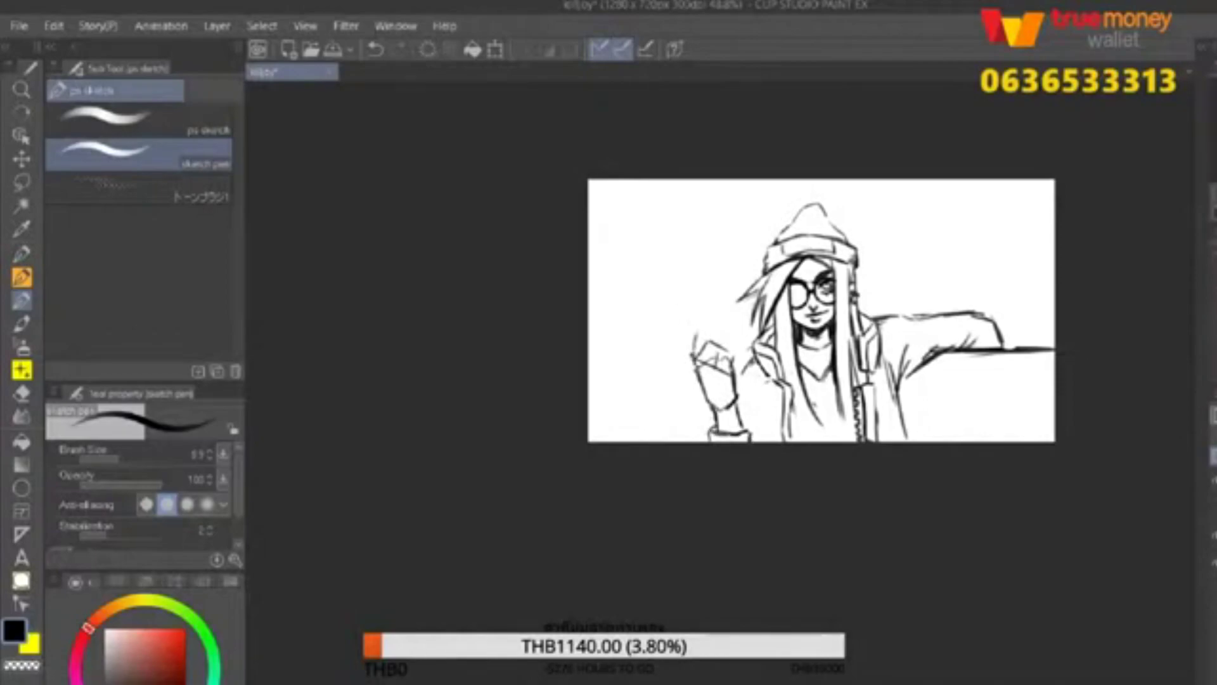
key(ctrl+z)
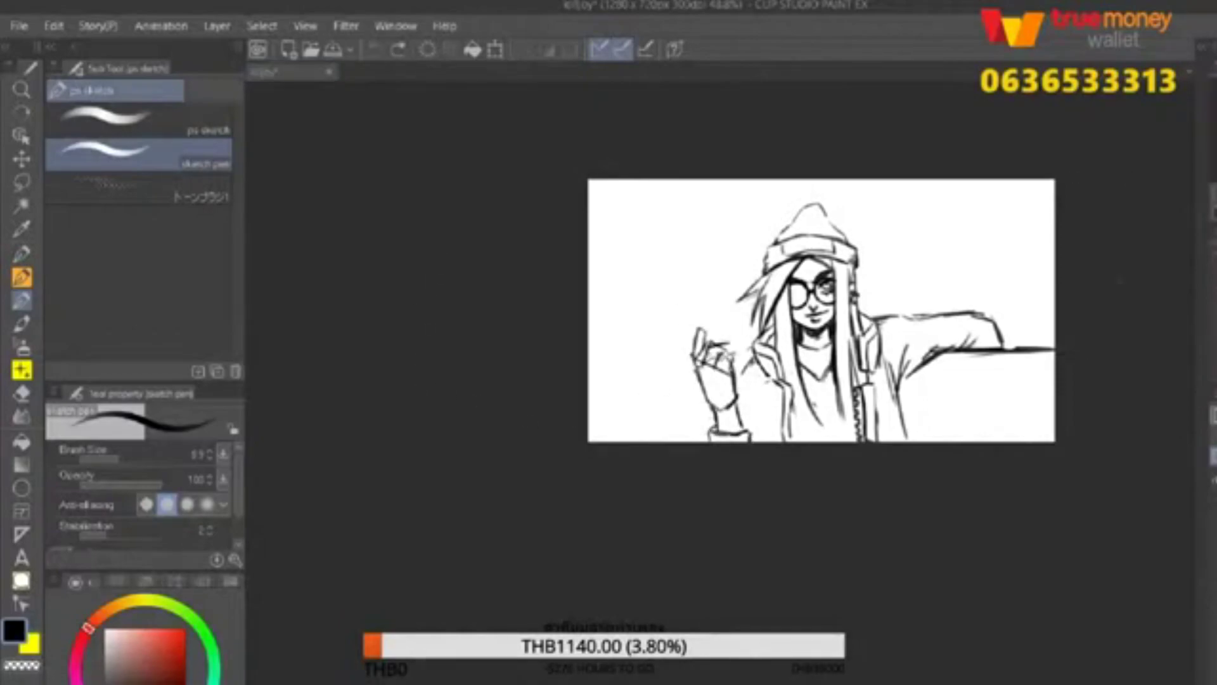
mouse_move(677, 361)
mouse_down()
mouse_move(681, 295)
mouse_move(694, 267)
mouse_move(723, 269)
mouse_up()
key(ctrl+z)
key(ctrl+z)
key(ctrl+z)
Draw an upright gun in the raised left hand, with a blocky body and a long rectangular barrel.
drag(696, 320, 689, 364)
mouse_move(672, 286)
mouse_down()
mouse_move(655, 375)
mouse_move(662, 345)
mouse_up()
drag(677, 279, 697, 356)
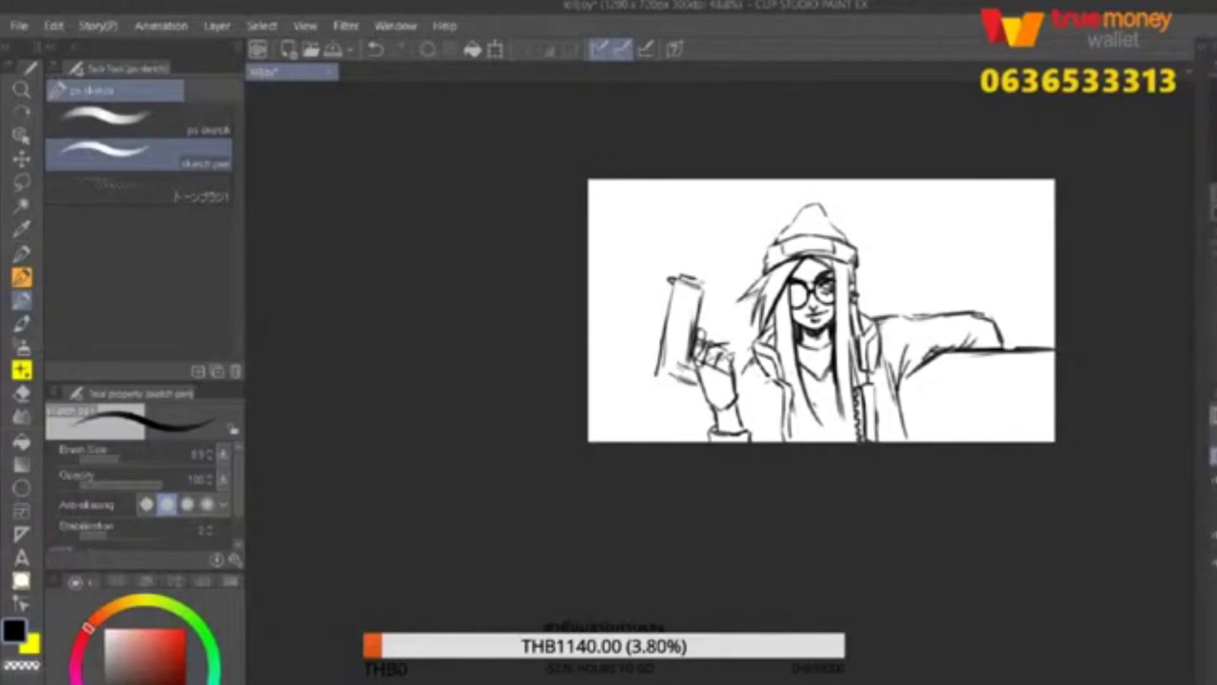
mouse_move(691, 208)
mouse_down()
mouse_move(676, 277)
mouse_move(724, 215)
mouse_up()
mouse_move(723, 216)
mouse_down()
mouse_move(709, 284)
mouse_move(659, 374)
mouse_up()
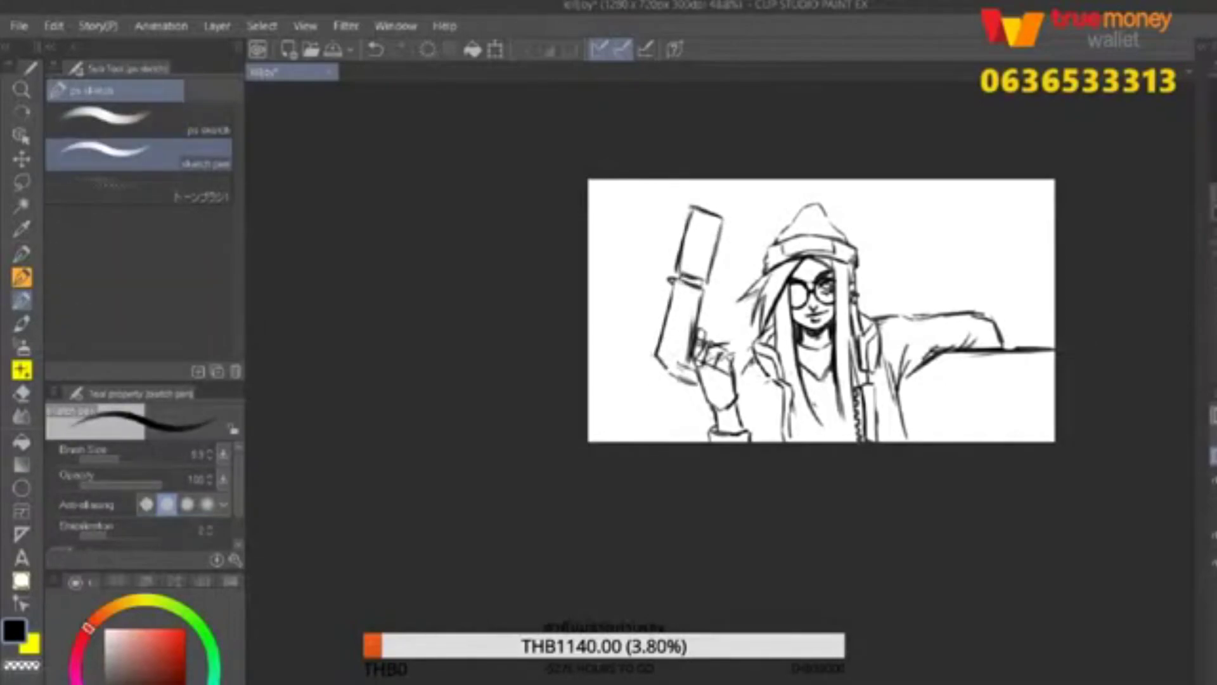
Clean up the gun's lower body and redraw its outline beside the fingers.
mouse_move(698, 307)
mouse_down()
mouse_move(666, 384)
mouse_move(658, 377)
mouse_move(683, 368)
mouse_up()
key(e)
key(p)
drag(673, 283, 660, 349)
key(e)
key(p)
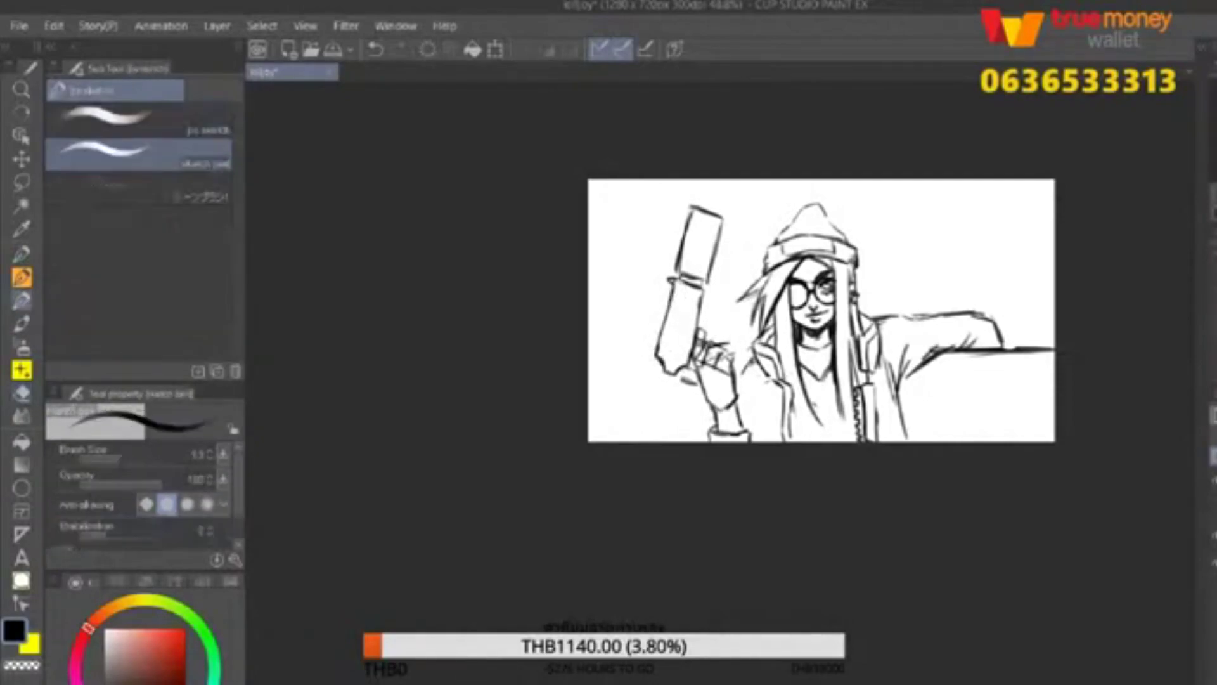
Clean up and redraw the gun's lower body as a slim block with straight, doubled side edges.
drag(673, 281, 658, 353)
key(e)
key(p)
key(e)
key(p)
drag(705, 291, 687, 353)
key(e)
drag(679, 273, 662, 304)
key(p)
key(e)
Redraw the gun's rectangular barrel higher, near the canvas's upper edge, with a collar joining it to the body.
mouse_move(717, 212)
mouse_down()
mouse_move(671, 292)
mouse_move(711, 268)
mouse_move(700, 260)
mouse_move(713, 265)
mouse_up()
key(p)
key(e)
key(p)
key(e)
key(p)
key(e)
key(p)
mouse_move(701, 185)
mouse_down()
mouse_move(684, 249)
mouse_move(731, 193)
mouse_up()
mouse_move(731, 195)
mouse_down()
mouse_move(722, 246)
mouse_move(672, 269)
mouse_move(661, 356)
mouse_up()
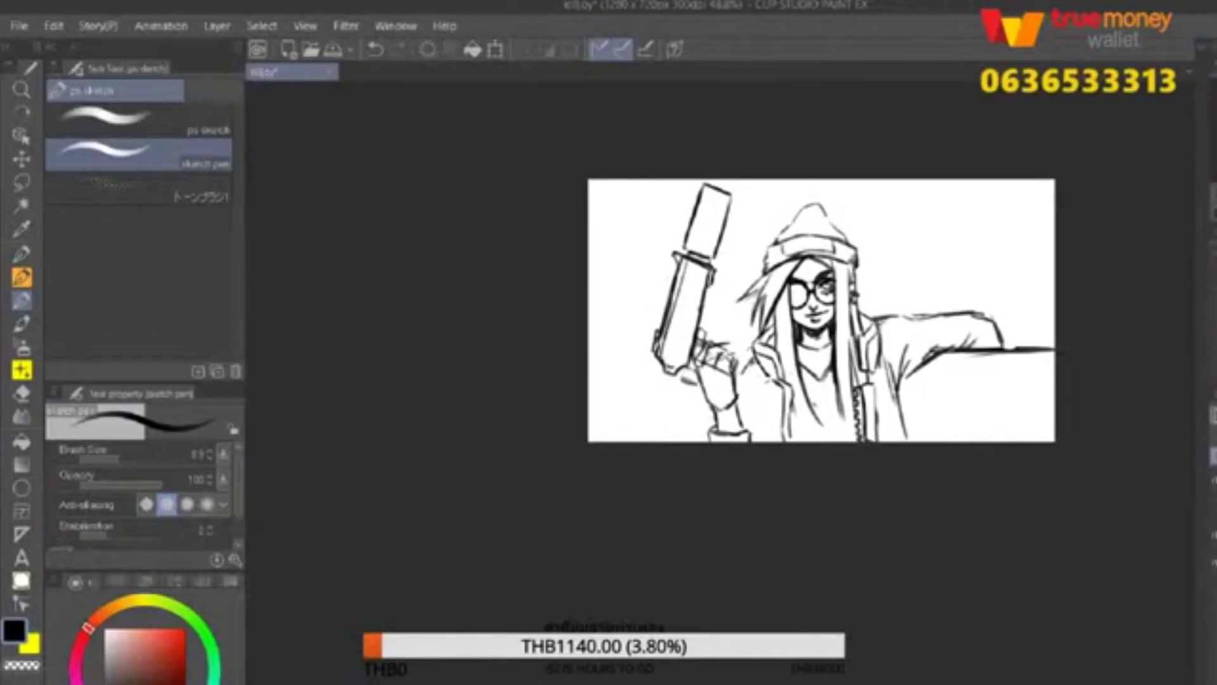
Lasso the gun and rotate it slightly counter-clockwise so that it stands more upright.
key(h)
drag(956, 345, 1115, 345)
key(m)
mouse_move(856, 200)
mouse_down()
mouse_move(922, 380)
mouse_move(932, 190)
mouse_up()
key(ctrl+t)
key(h)
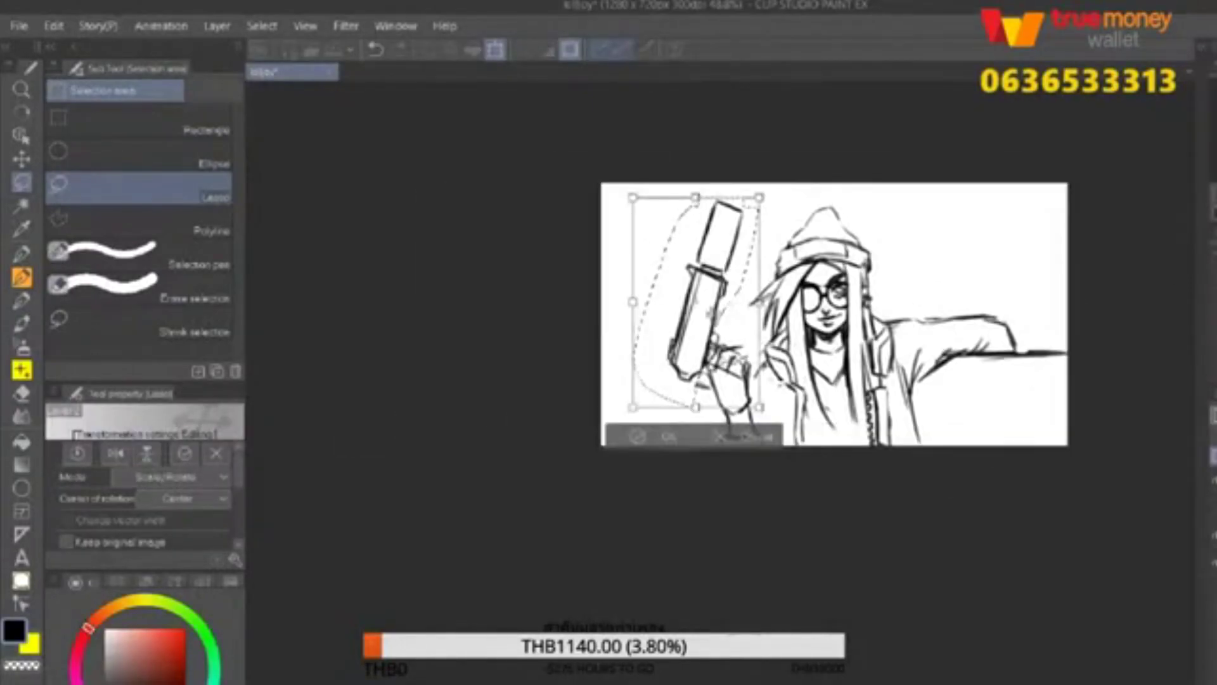
drag(574, 488, 552, 517)
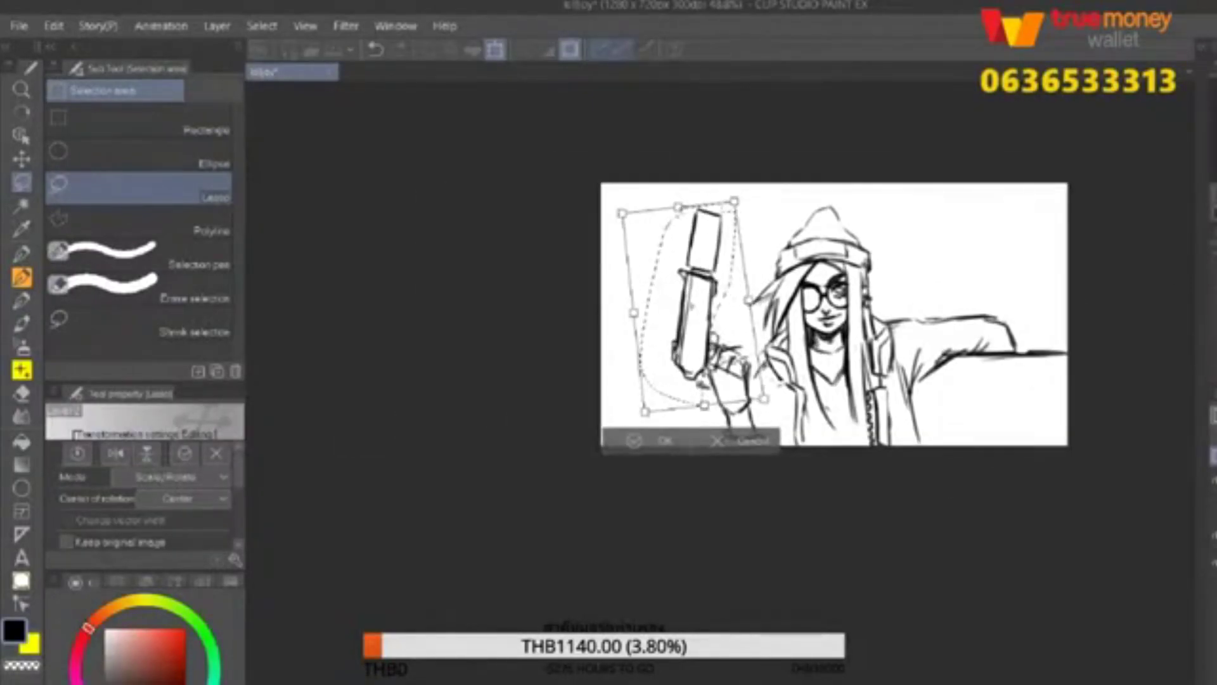
key(Return)
key(ctrl+d)
key(p)
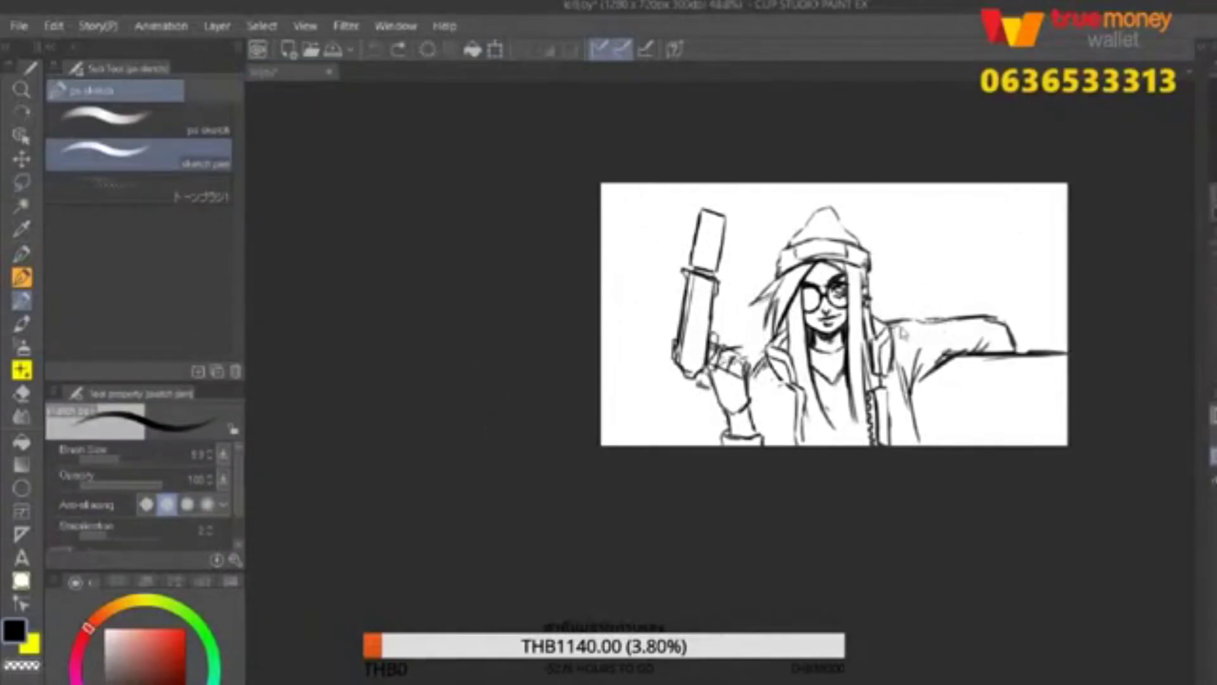
Draw an angular patch on the right sleeve's shoulder and try a second one near the elbow.
drag(922, 338, 759, 440)
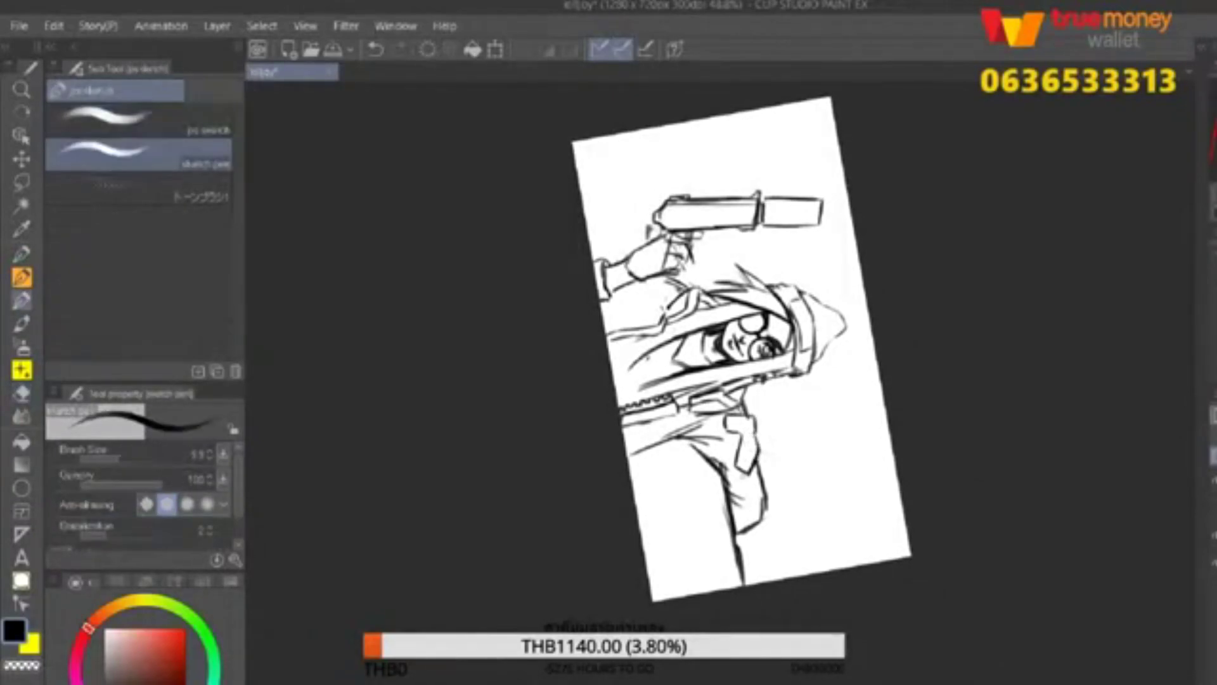
key(ctrl+z)
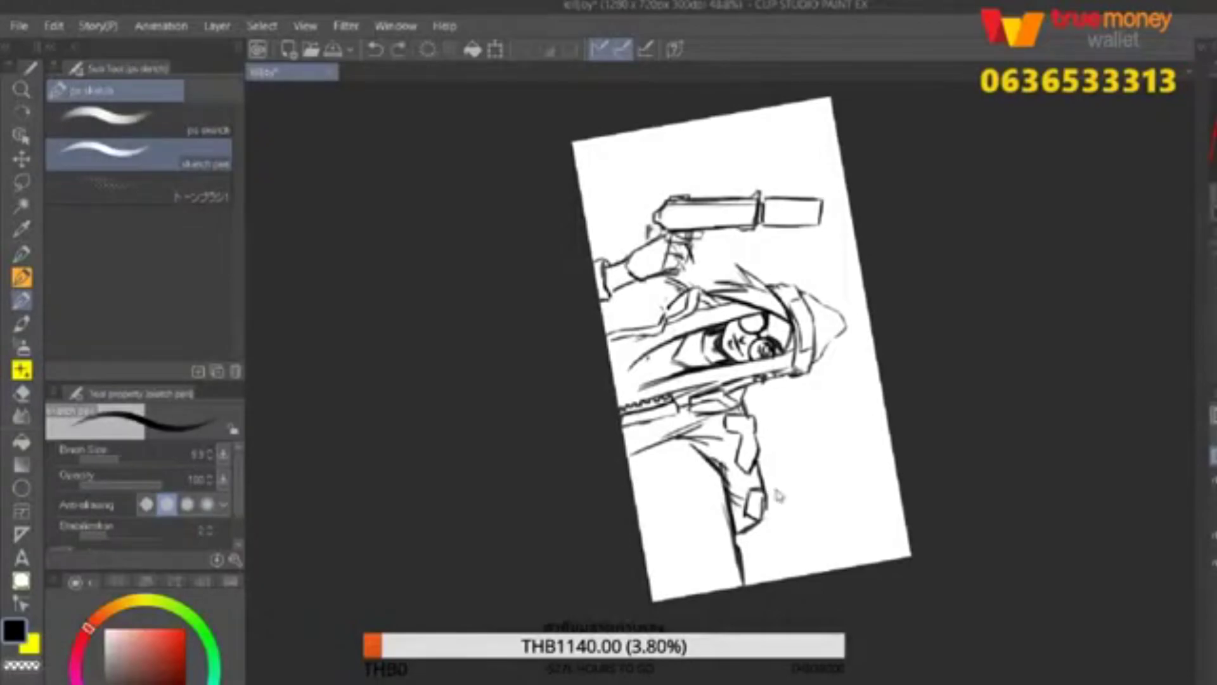
key(ctrl+@)
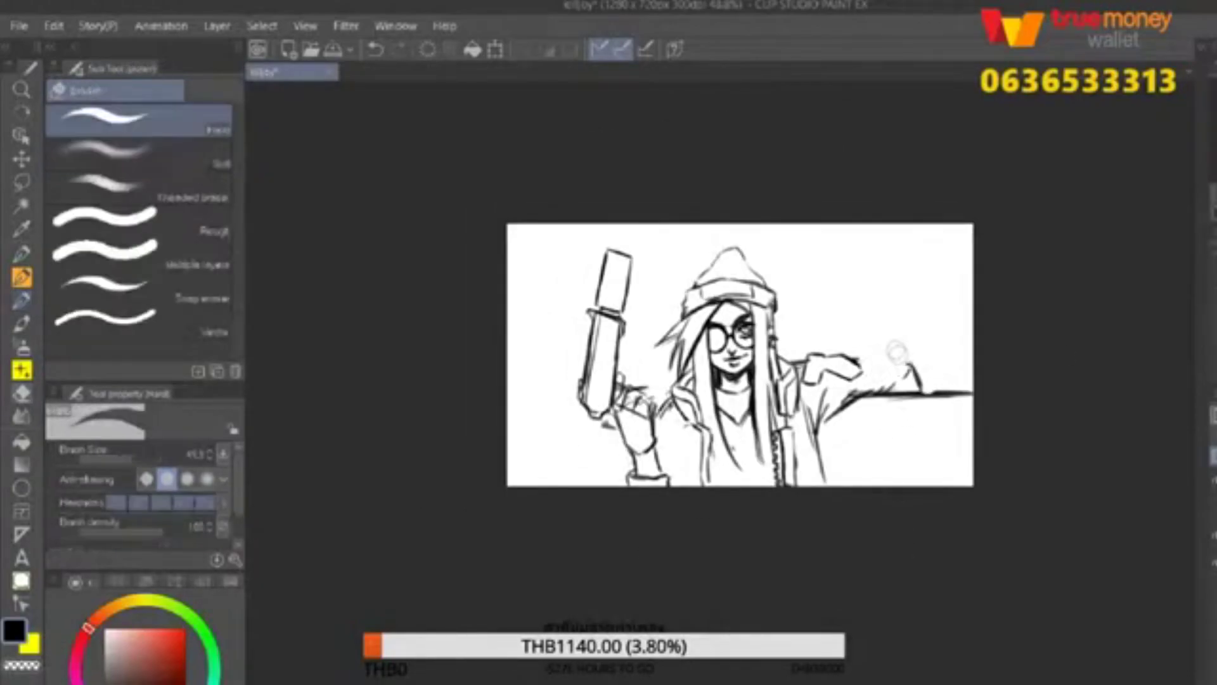
Clean up the right forearm and redraw its upper edge and bent end above the ledge line.
drag(351, 231, 443, 314)
scroll(832, 441, up, 5)
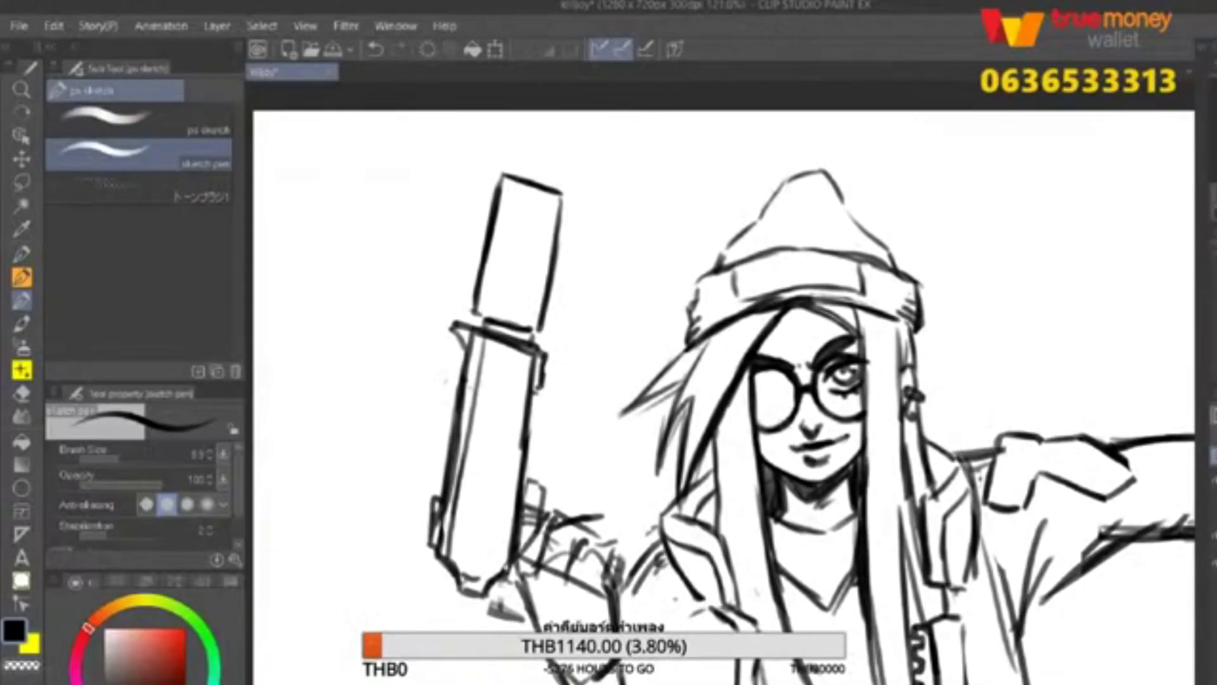
key(e)
scroll(847, 437, down, 4)
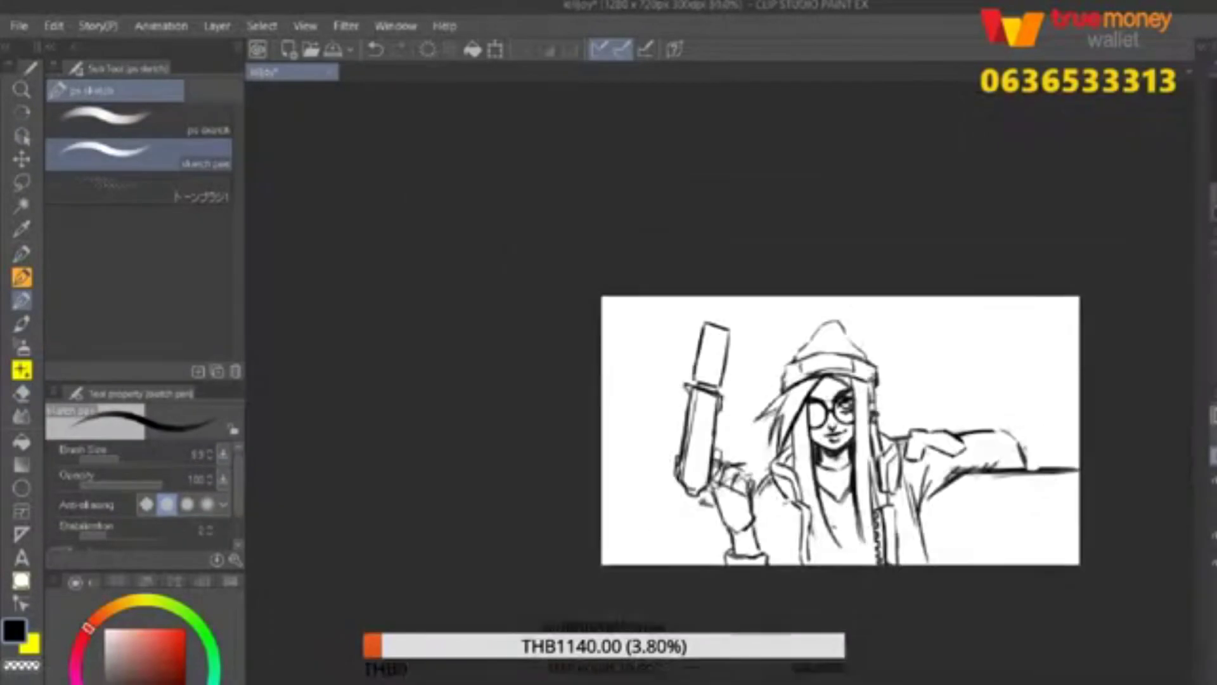
key(p)
key(p)
key(p)
key(p)
key(p)
key(p)
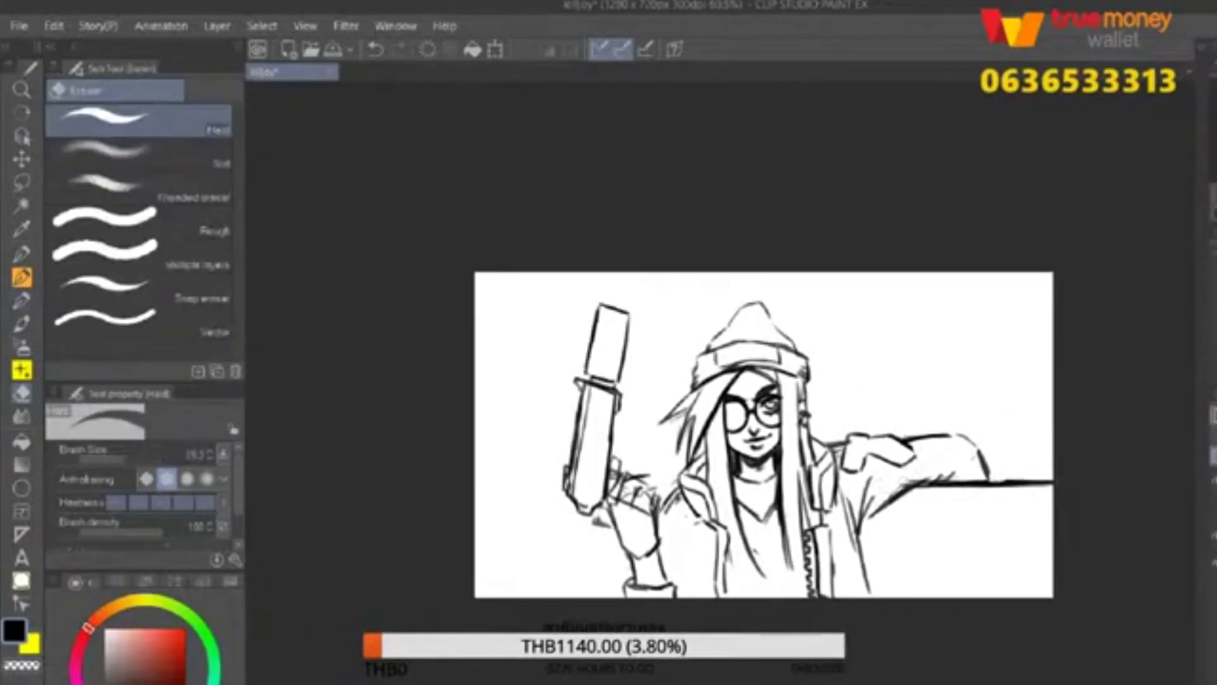
Add fold marks to the right forearm and redraw the jacket's right side edge down to the canvas border.
key(e)
key(p)
key(e)
key(p)
mouse_move(853, 522)
mouse_down()
mouse_move(875, 600)
mouse_move(840, 598)
mouse_up()
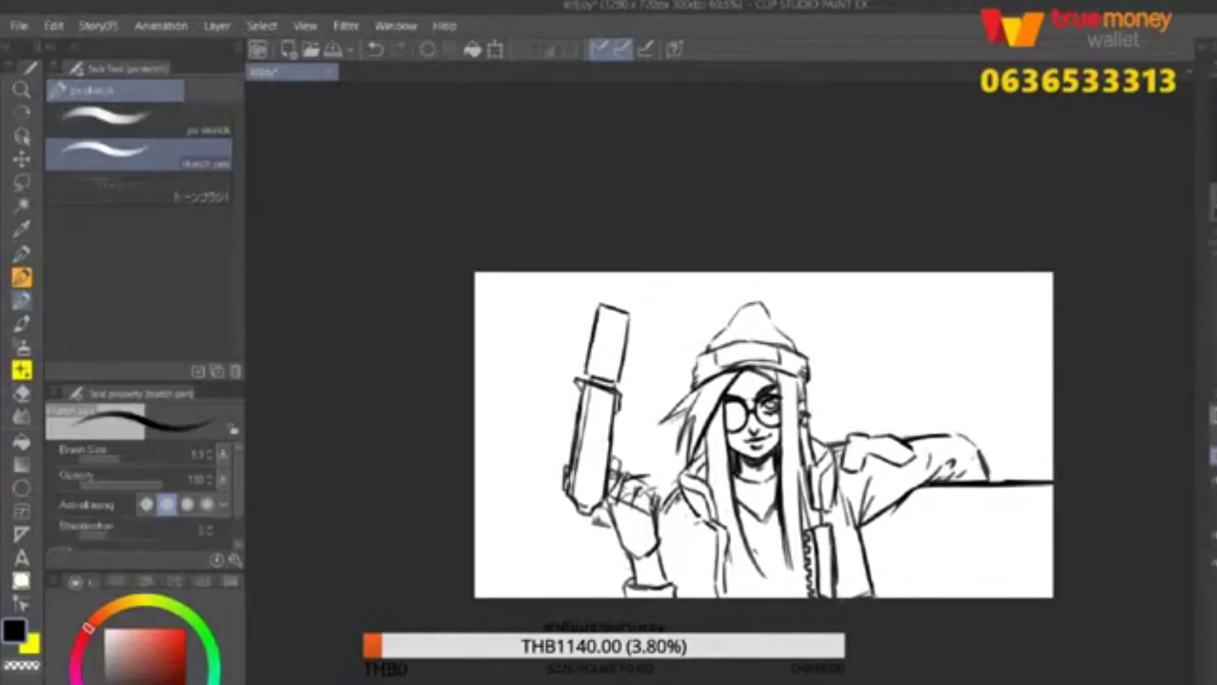
drag(760, 431, 806, 411)
key(p)
key(p)
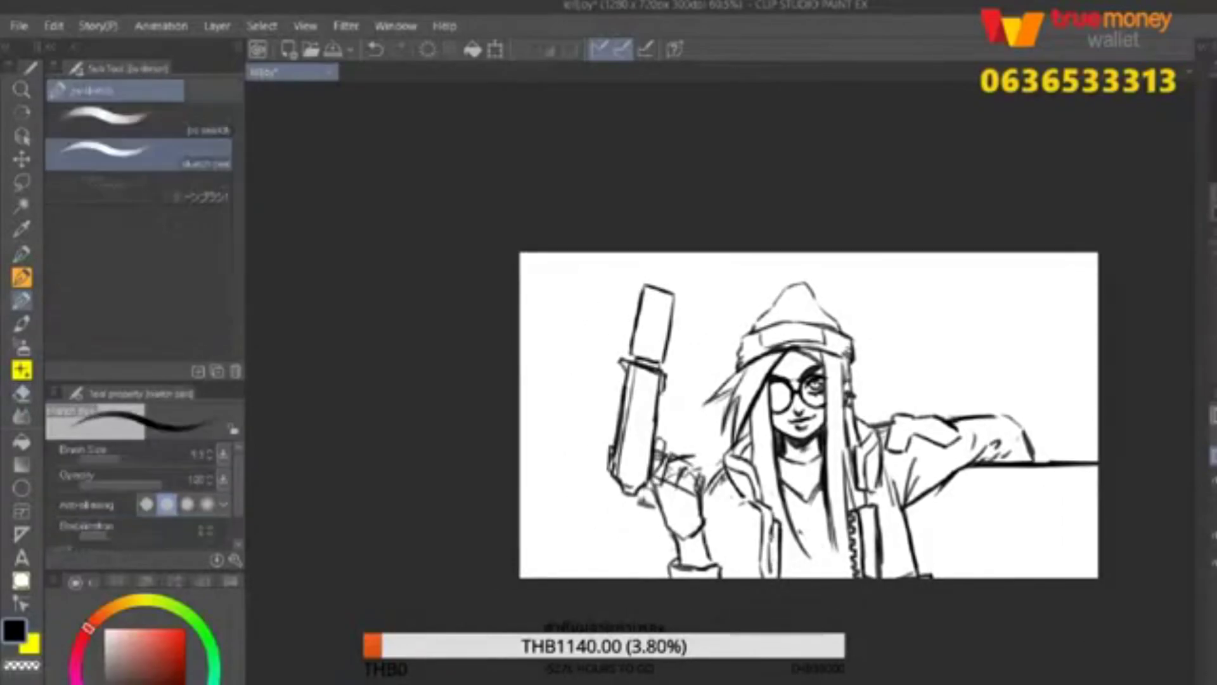
Draw zipper teeth along the jacket's left front opening and fold lines on the lower shirt.
drag(824, 507, 850, 580)
key(p)
key(p)
drag(780, 550, 815, 578)
Clean up the scribbled lines on the raised left hand and redraw its curled fingers beside the gun.
key(e)
drag(761, 431, 832, 413)
drag(729, 447, 764, 485)
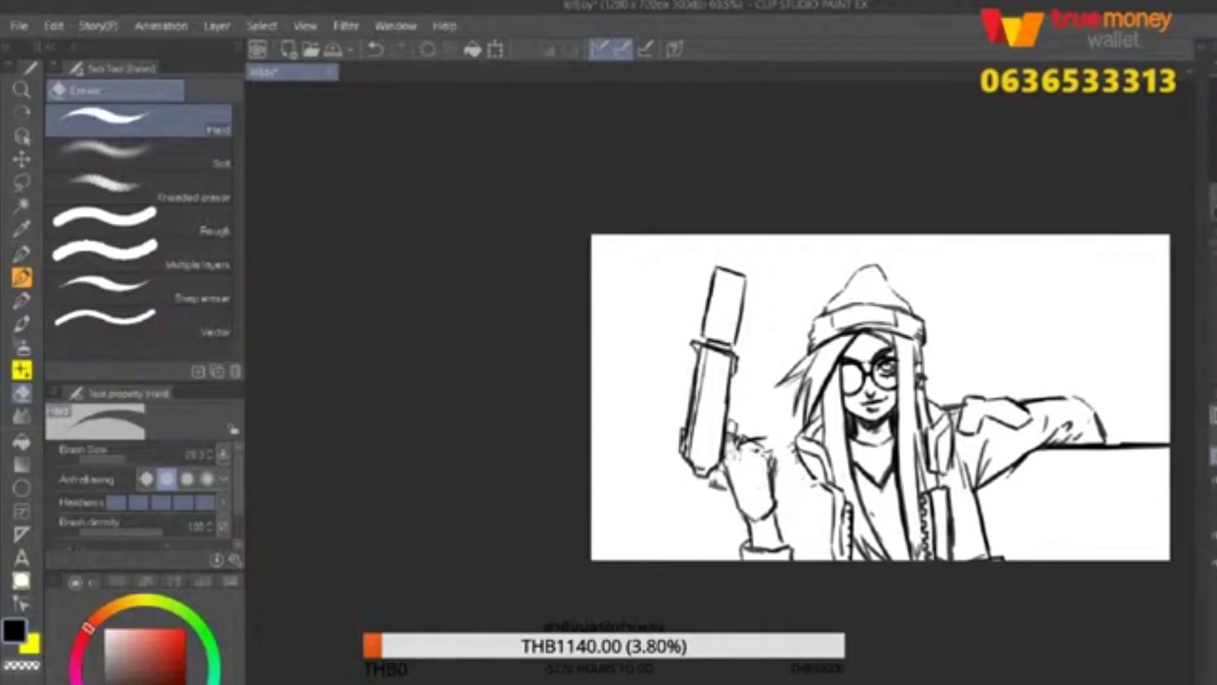
key(p)
key(p)
mouse_move(763, 444)
mouse_down()
mouse_move(746, 471)
mouse_move(743, 453)
mouse_up()
key(p)
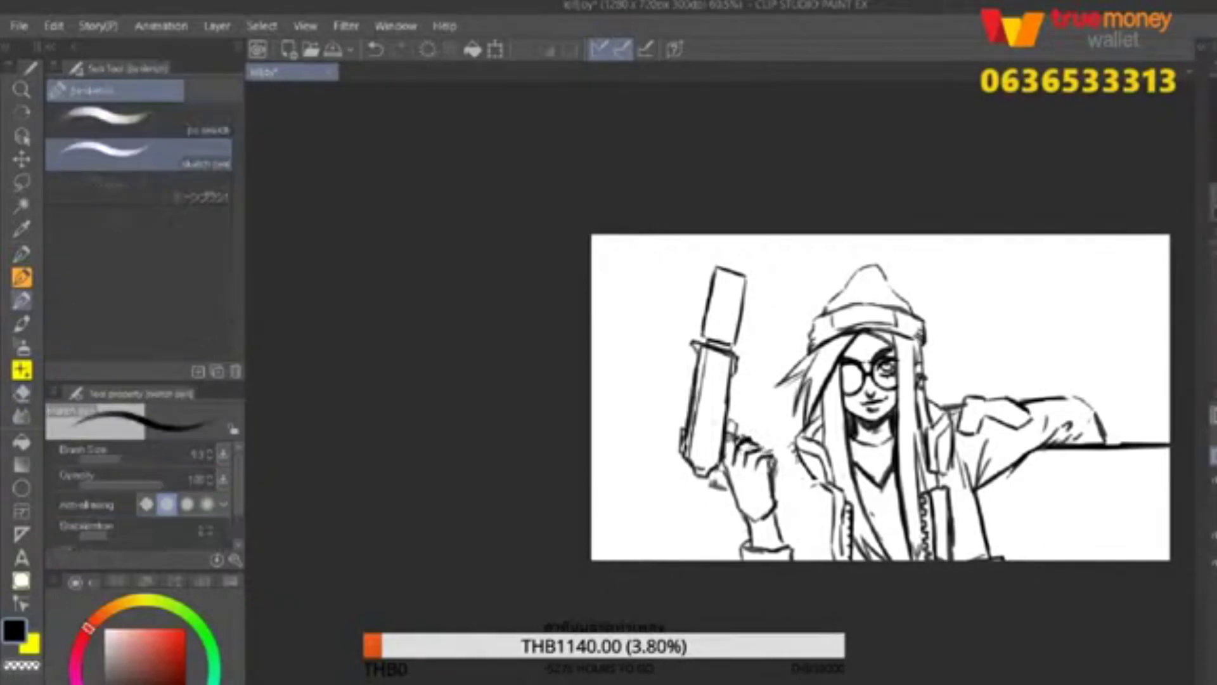
Redraw the raised left hand's palm and wrist, with a higher sleeve cuff and the forearm below it.
mouse_move(752, 495)
mouse_down()
mouse_move(820, 417)
mouse_move(800, 437)
mouse_up()
key(p)
key(p)
key(p)
mouse_move(815, 383)
mouse_down()
mouse_move(792, 444)
mouse_move(814, 447)
mouse_move(833, 417)
mouse_move(806, 468)
mouse_up()
key(p)
key(p)
key(p)
key(p)
key(p)
key(h)
key(ctrl+0)
key(p)
key(p)
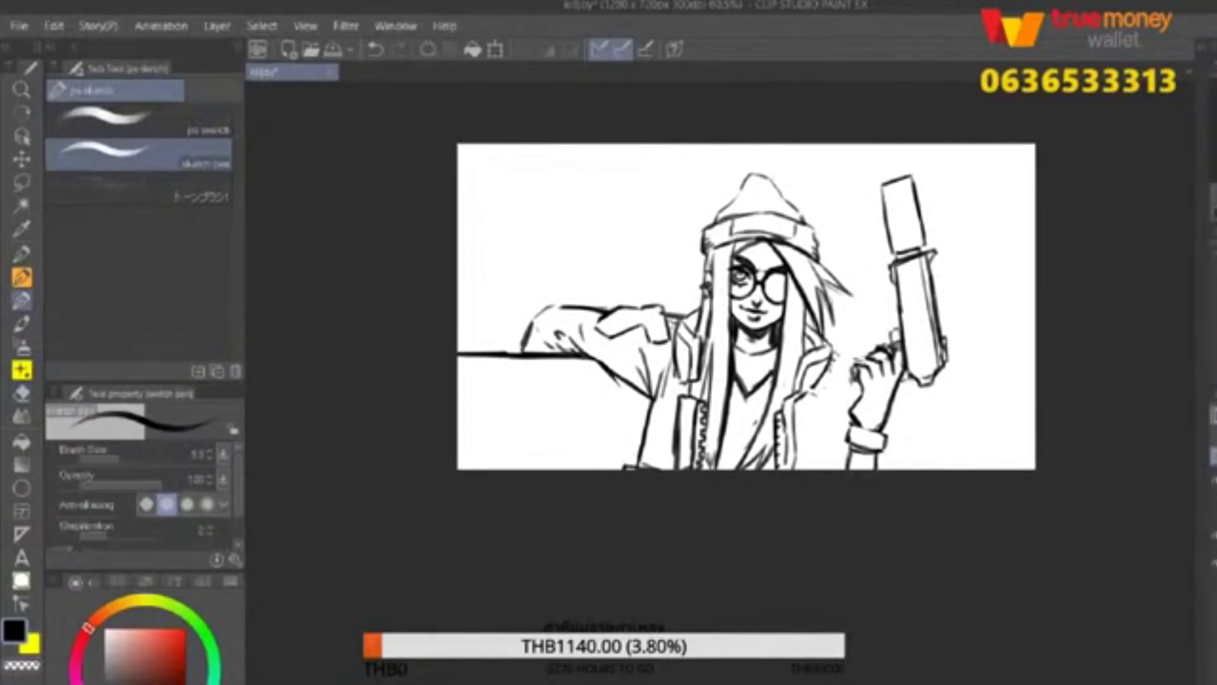
key(h)
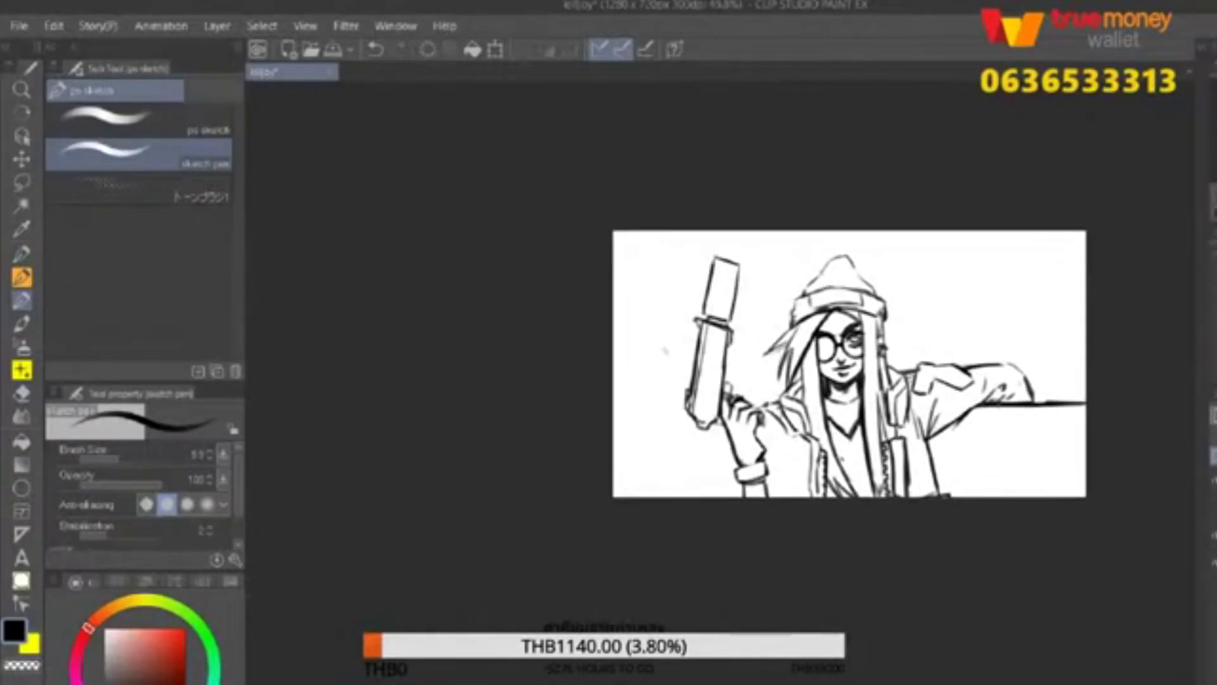
Lasso and transform the gun together with the raised hand, and extend the sleeve below the cuff.
key(m)
mouse_move(761, 255)
mouse_down()
mouse_move(758, 523)
mouse_move(780, 254)
mouse_up()
key(ctrl+t)
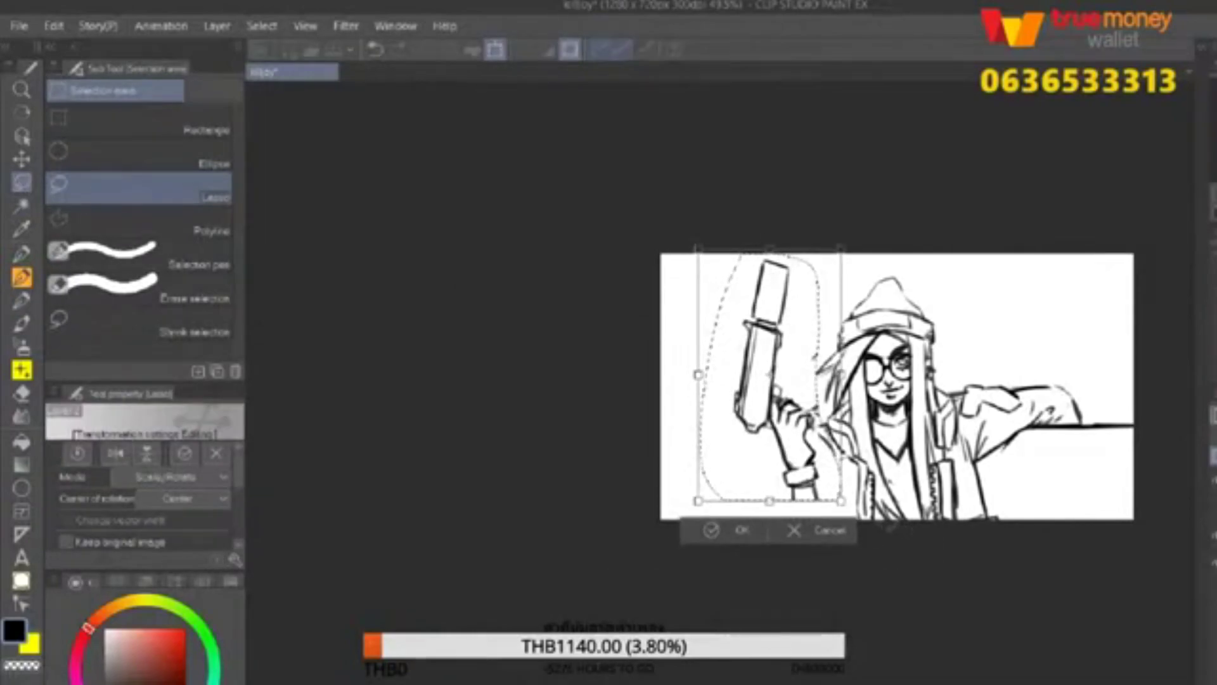
key(p)
click(21, 300)
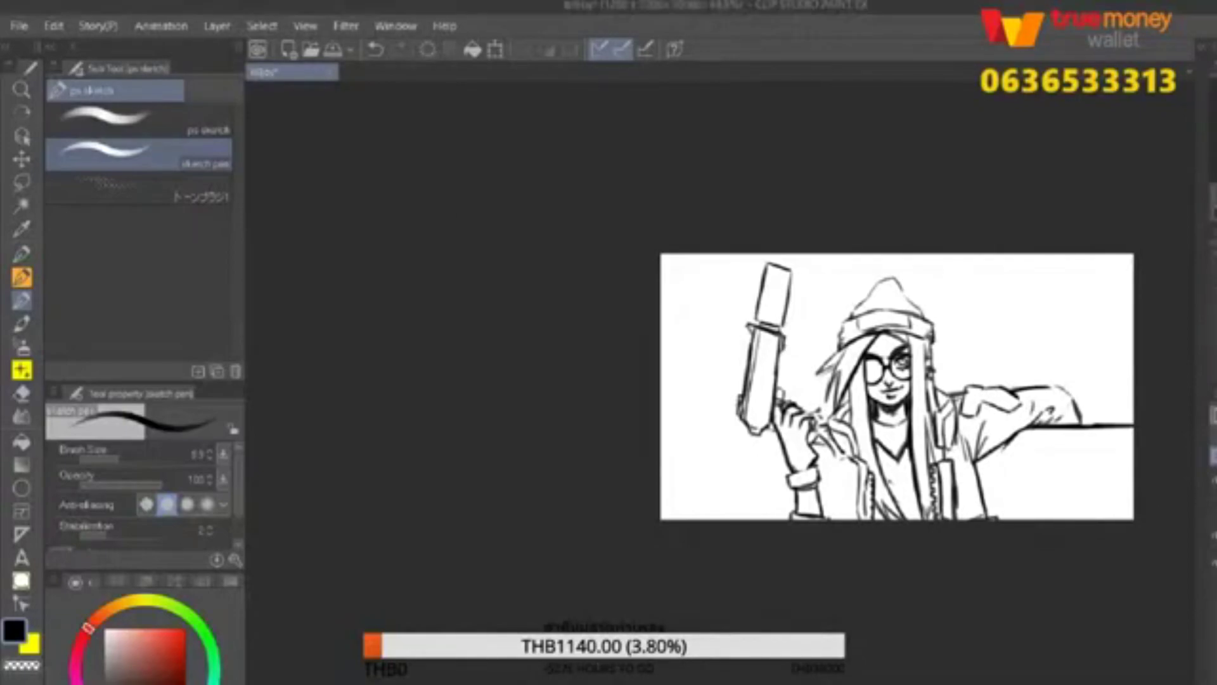
key(ctrl+z)
drag(897, 387, 926, 364)
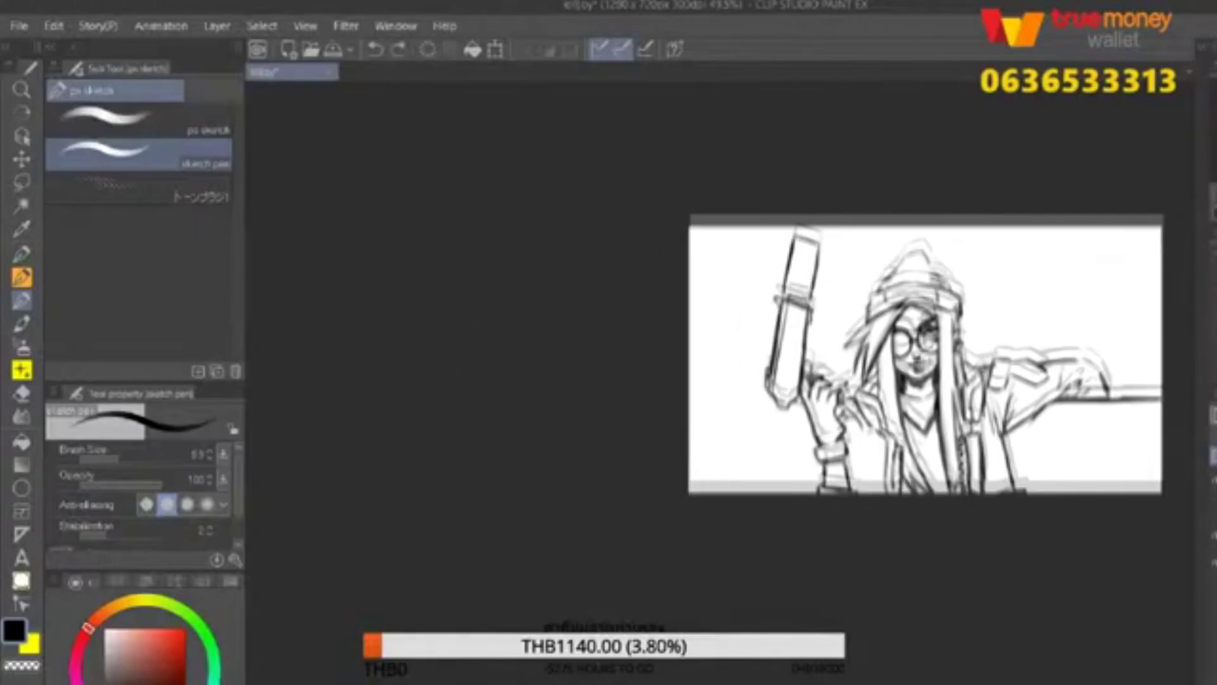
Remove the gun, the raised left hand and its sleeve from the drawing.
key(e)
mouse_move(786, 393)
mouse_down()
mouse_move(801, 258)
mouse_move(831, 469)
mouse_up()
key(p)
mouse_move(826, 416)
mouse_down()
mouse_move(743, 388)
mouse_move(757, 392)
mouse_up()
key(ctrl+z)
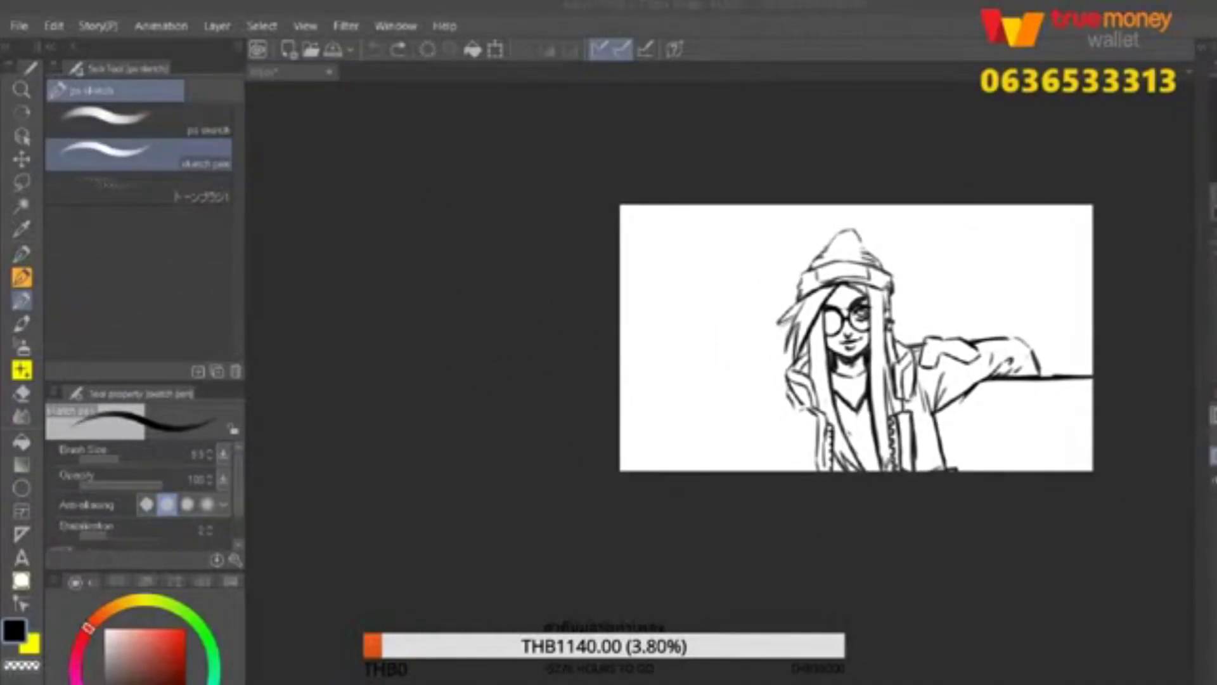
Sketch an open left hand with long upright fingers and a thumb beside the jacket.
click(734, 411)
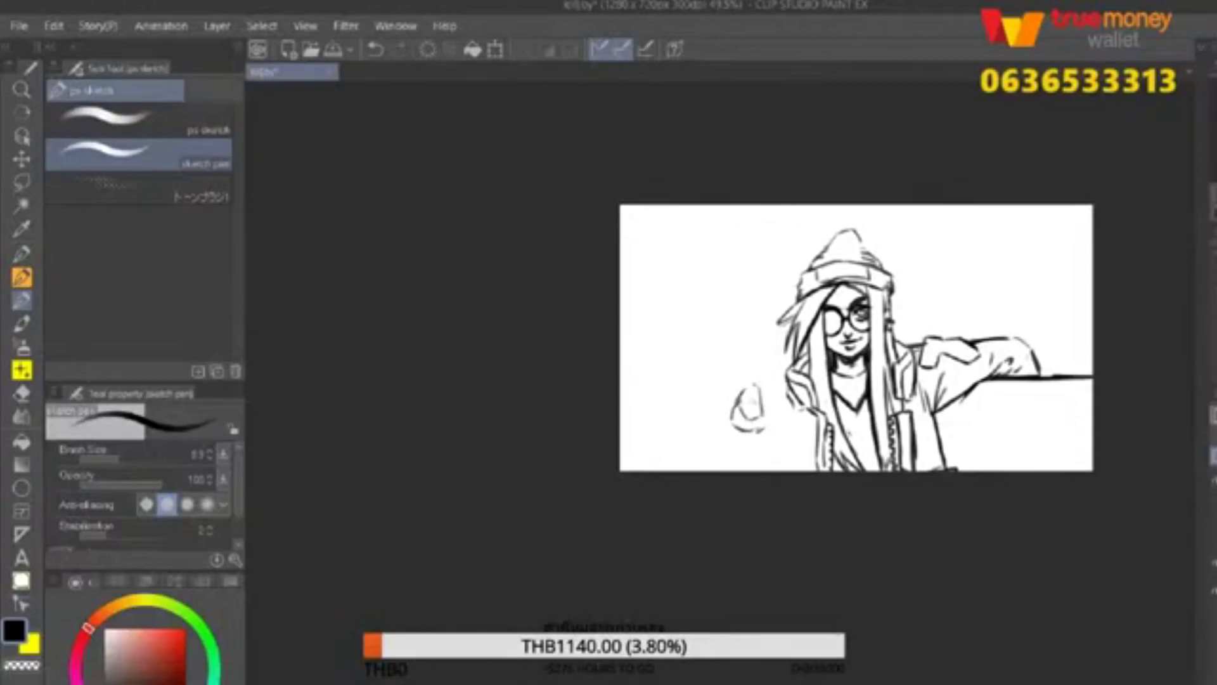
drag(770, 349, 762, 381)
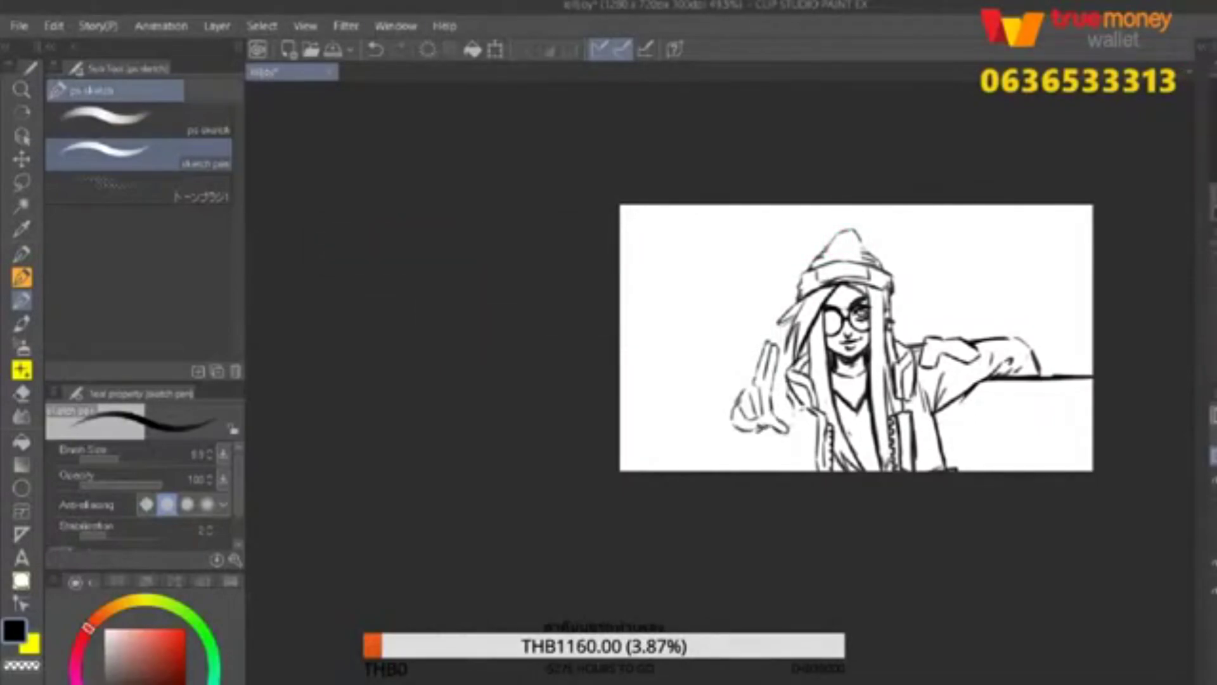
key(e)
mouse_move(748, 418)
mouse_down()
mouse_move(779, 443)
mouse_move(739, 421)
mouse_up()
key(p)
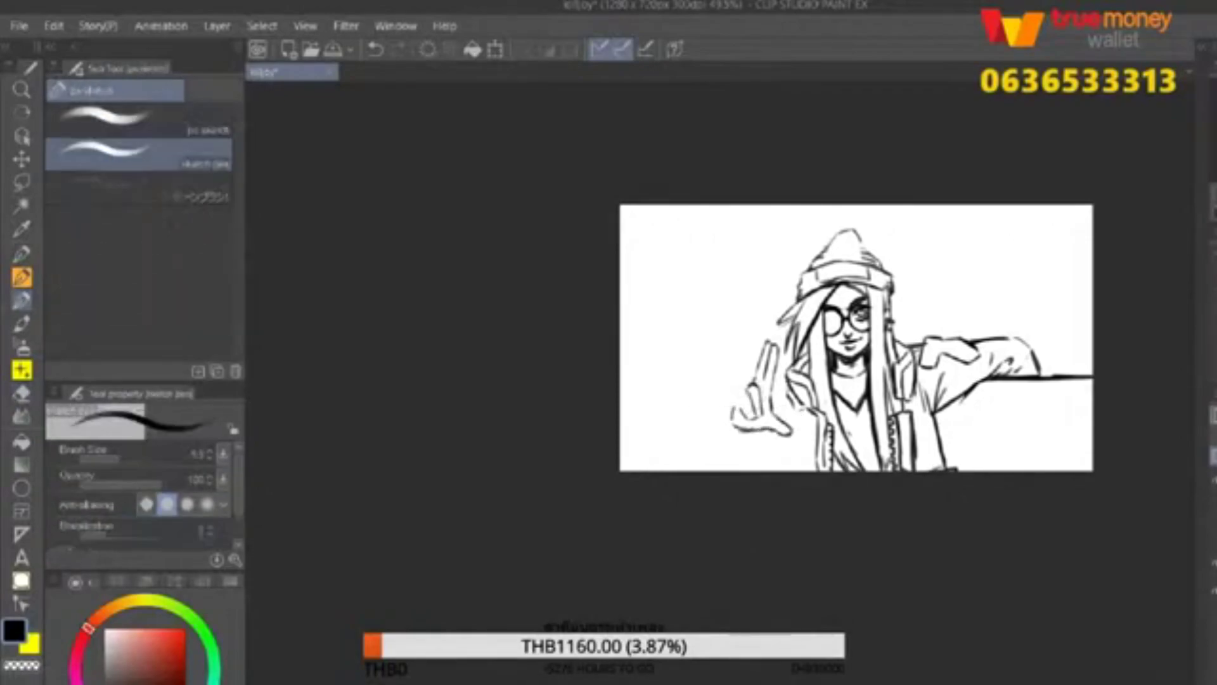
Rework the open left hand with shorter, tilted fingers and a closed outline at its lower edge.
key(e)
mouse_move(738, 399)
mouse_down()
mouse_move(722, 433)
mouse_move(719, 420)
mouse_move(730, 423)
mouse_up()
key(p)
key(e)
key(p)
key(e)
drag(778, 346, 757, 387)
key(p)
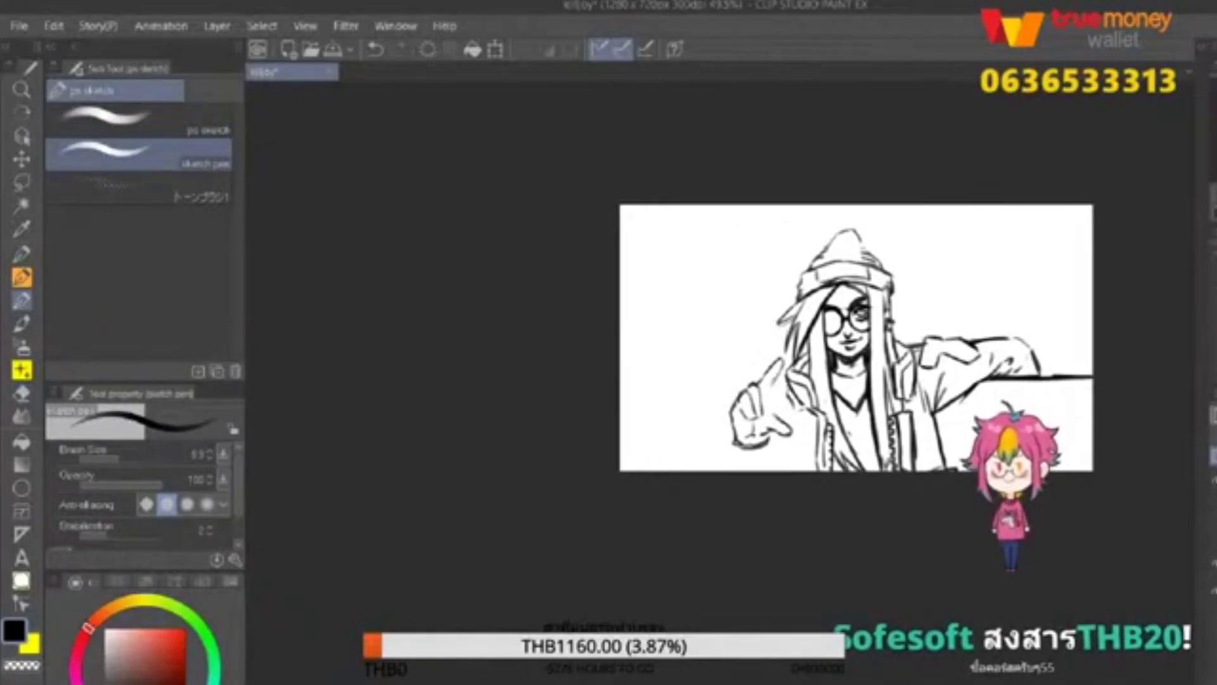
Clean up and redraw the left hand's finger outlines with the canvas mirrored.
key(h)
key(e)
key(p)
mouse_move(843, 335)
mouse_down()
mouse_move(828, 375)
mouse_move(856, 365)
mouse_move(830, 428)
mouse_up()
key(e)
key(p)
key(e)
key(p)
key(e)
key(p)
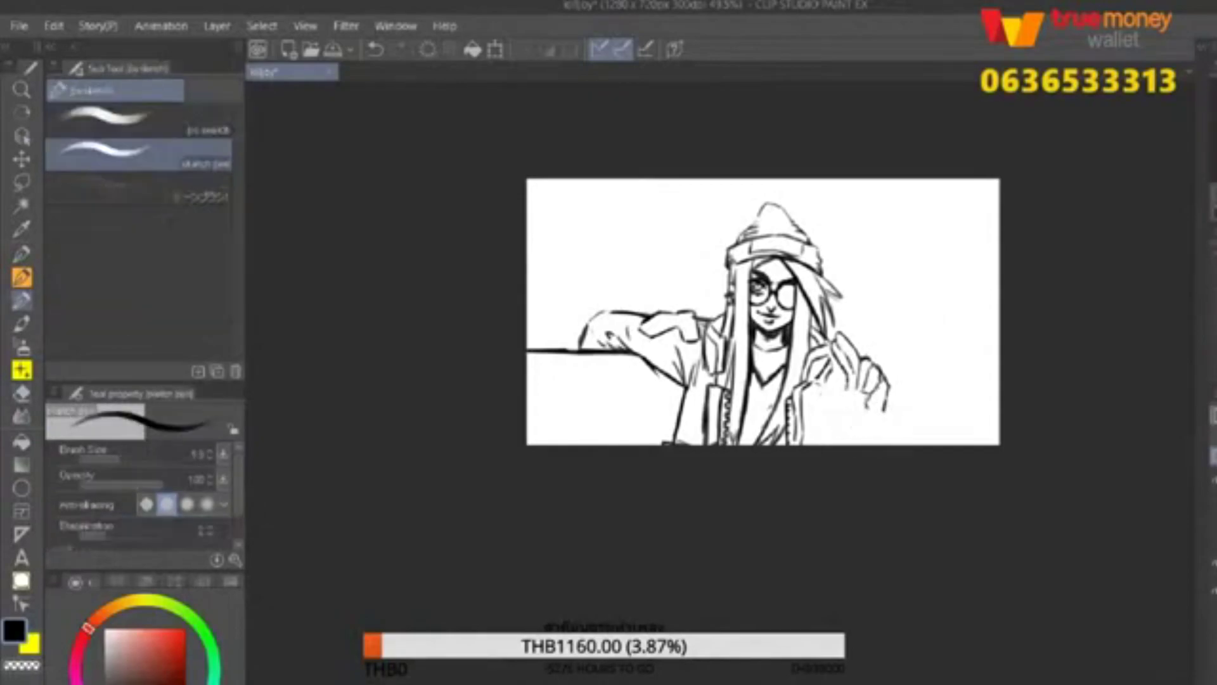
Erase parts of the left hand and redraw its fingers and thumb closer to the jacket collar.
key(e)
key(p)
key(e)
drag(870, 363, 856, 393)
key(h)
key(e)
mouse_move(780, 396)
mouse_down()
mouse_move(752, 361)
mouse_move(792, 387)
mouse_up()
key(p)
key(e)
key(p)
mouse_move(793, 336)
mouse_down()
mouse_move(777, 386)
mouse_move(764, 381)
mouse_move(779, 377)
mouse_up()
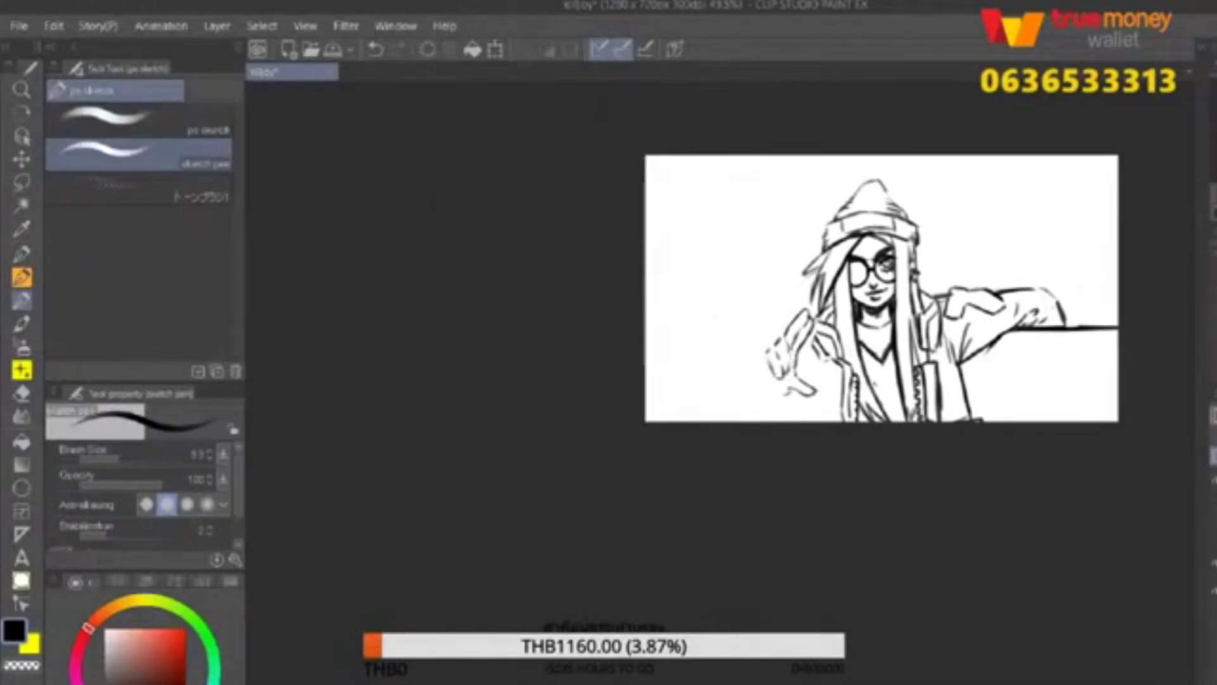
Erase the sketched left hand beside the jacket collar.
key(h)
key(e)
drag(887, 336, 837, 418)
key(p)
drag(735, 240, 768, 255)
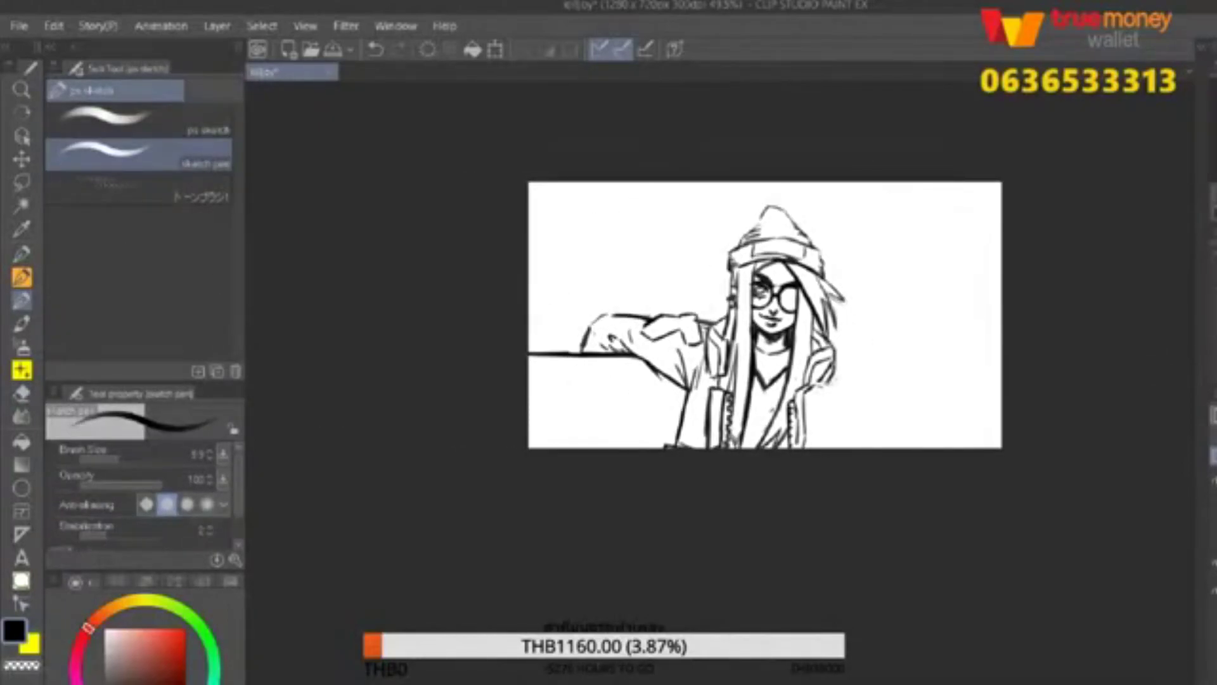
key(e)
key(h)
scroll(811, 361, up, 2)
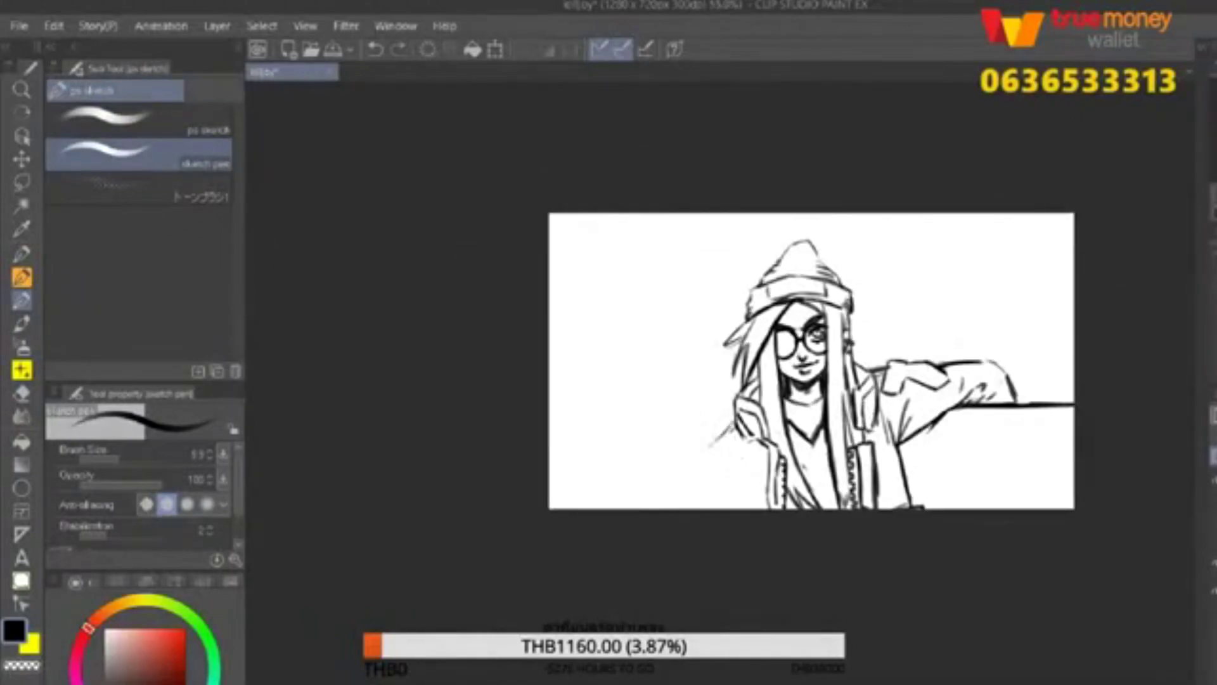
Sketch a guide line left of the jacket and rotate the whole drawing slightly clockwise.
drag(729, 388, 669, 384)
key(ctrl+t)
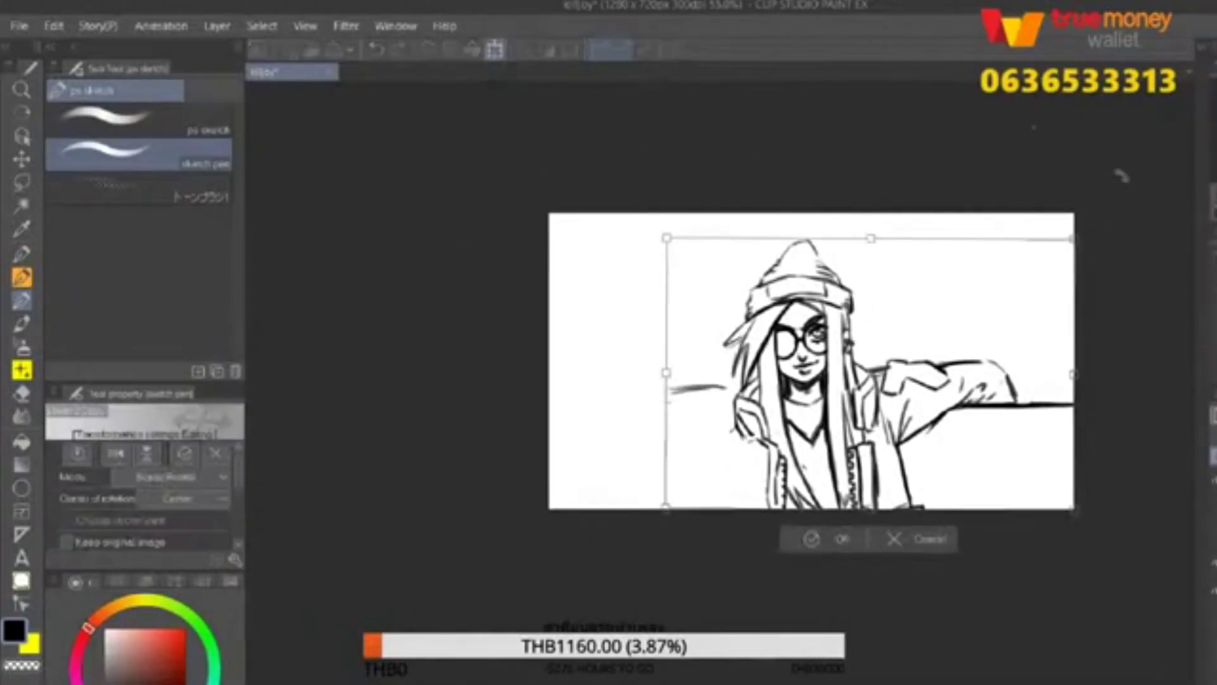
drag(1114, 177, 1093, 203)
click(814, 548)
Try a freehand left arm resting on a ledge line and erase the attempt.
drag(811, 362, 970, 345)
drag(868, 401, 710, 404)
key(e)
key(p)
mouse_move(881, 361)
mouse_down()
mouse_move(821, 365)
mouse_move(862, 366)
mouse_up()
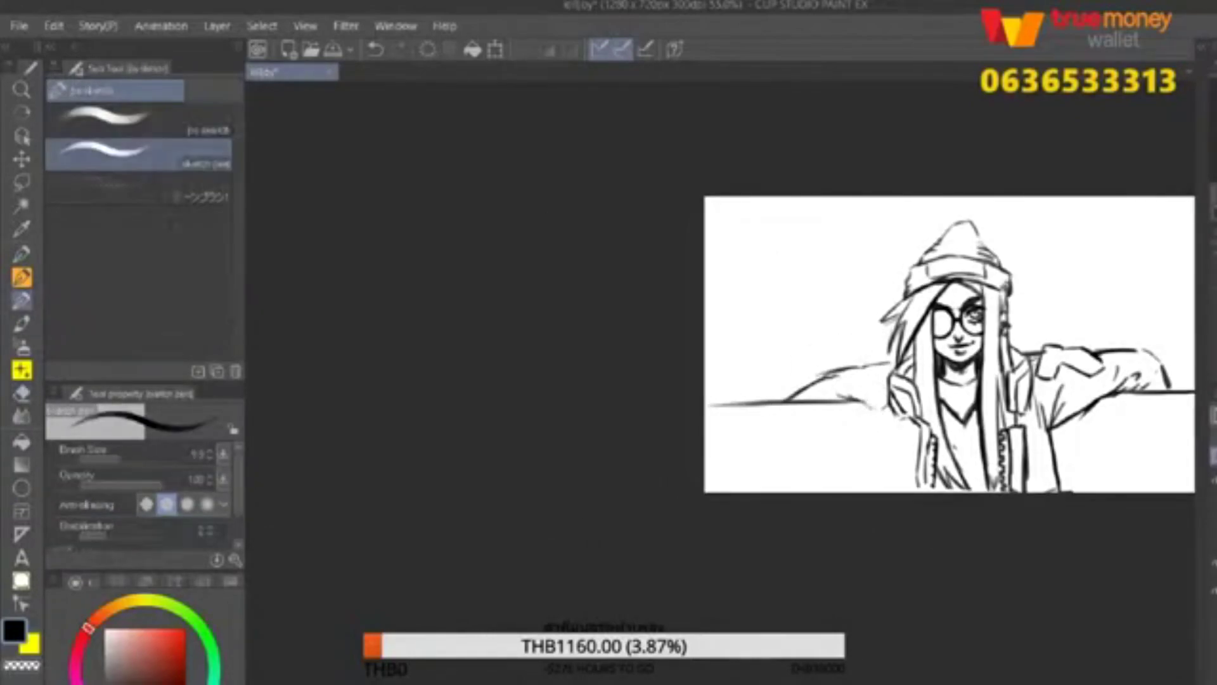
key(e)
drag(888, 418, 824, 405)
drag(887, 355, 767, 438)
key(p)
Lasso the right arm with its ledge and jacket side, and duplicate it for transforming.
key(m)
mouse_move(1029, 326)
mouse_down()
mouse_move(1037, 355)
mouse_move(1021, 305)
mouse_up()
key(ctrl+c)
key(ctrl+v)
key(ctrl+t)
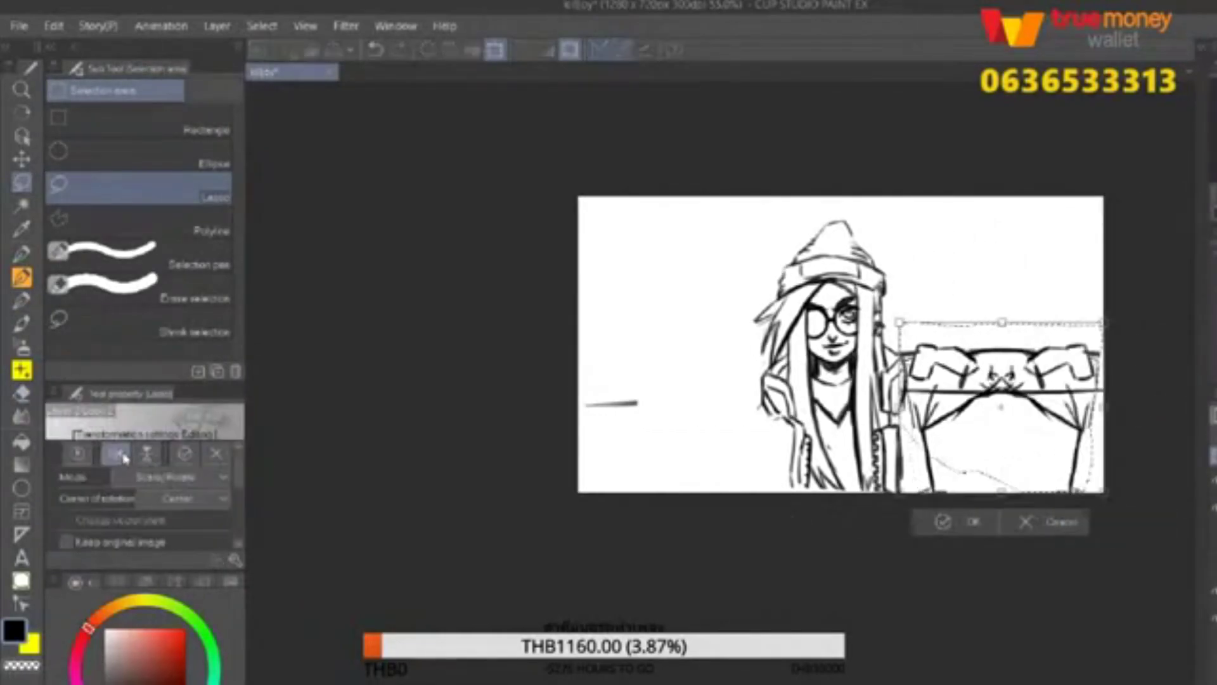
Flip the copied arm horizontally, move it to the left shoulder and rotate it slightly to fit the body.
click(115, 453)
drag(1001, 393, 679, 393)
scroll(824, 329, up, 1)
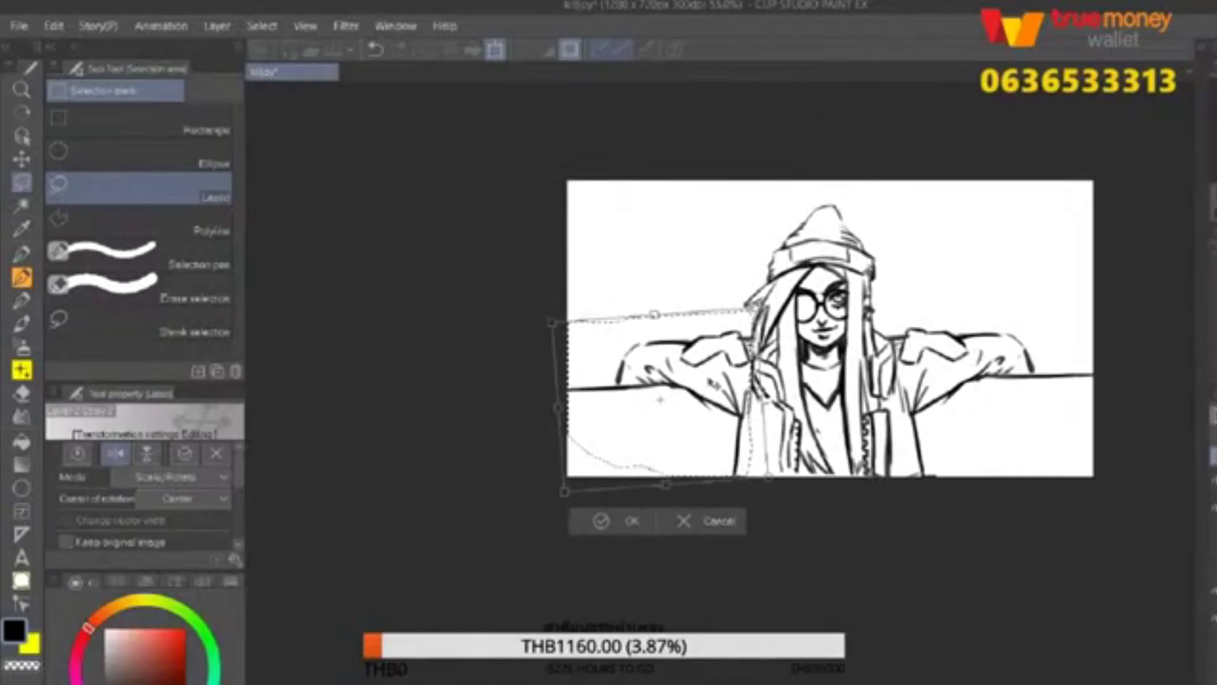
key(Return)
key(ctrl+d)
Apply the arm transform, redraw the ledge line at the canvas's left side and reshape the upper outline of the left forearm.
mouse_move(1012, 562)
mouse_down()
mouse_move(1101, 572)
mouse_move(1070, 570)
mouse_up()
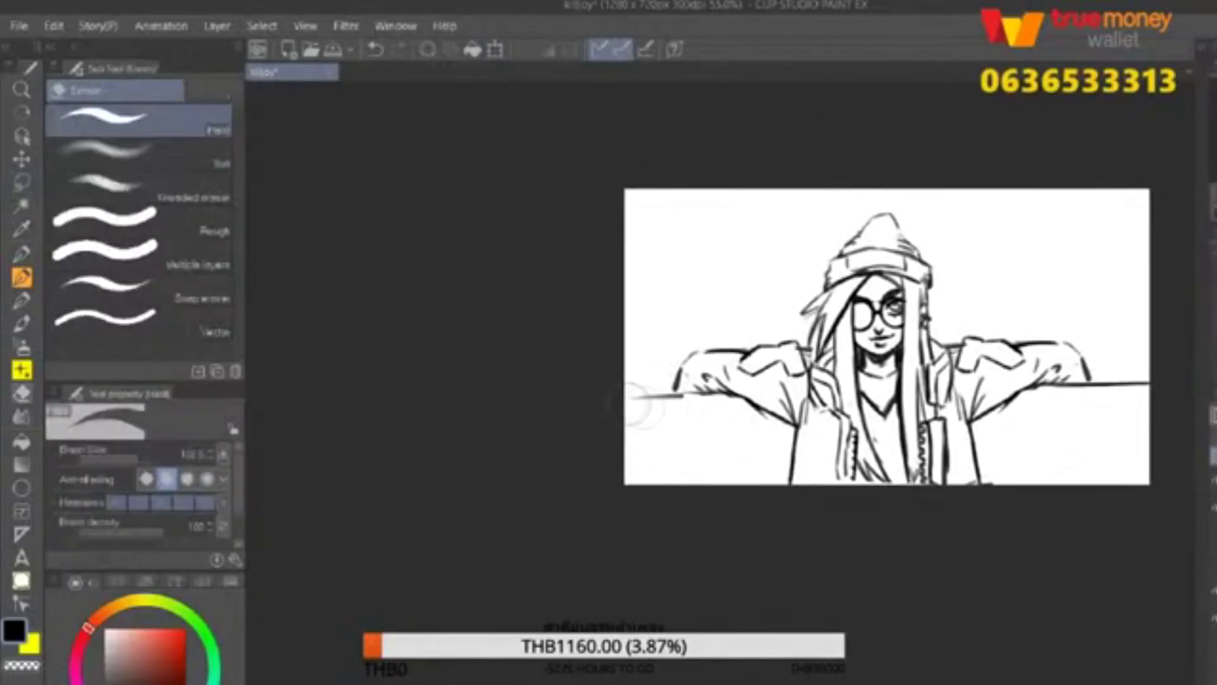
drag(625, 388, 723, 385)
key(e)
mouse_move(729, 324)
mouse_down()
mouse_move(697, 355)
mouse_move(745, 352)
mouse_up()
key(p)
drag(685, 380, 741, 355)
Erase the copied jacket side below the left arm and sketch a new side line down to the canvas edge.
key(e)
drag(786, 425, 805, 482)
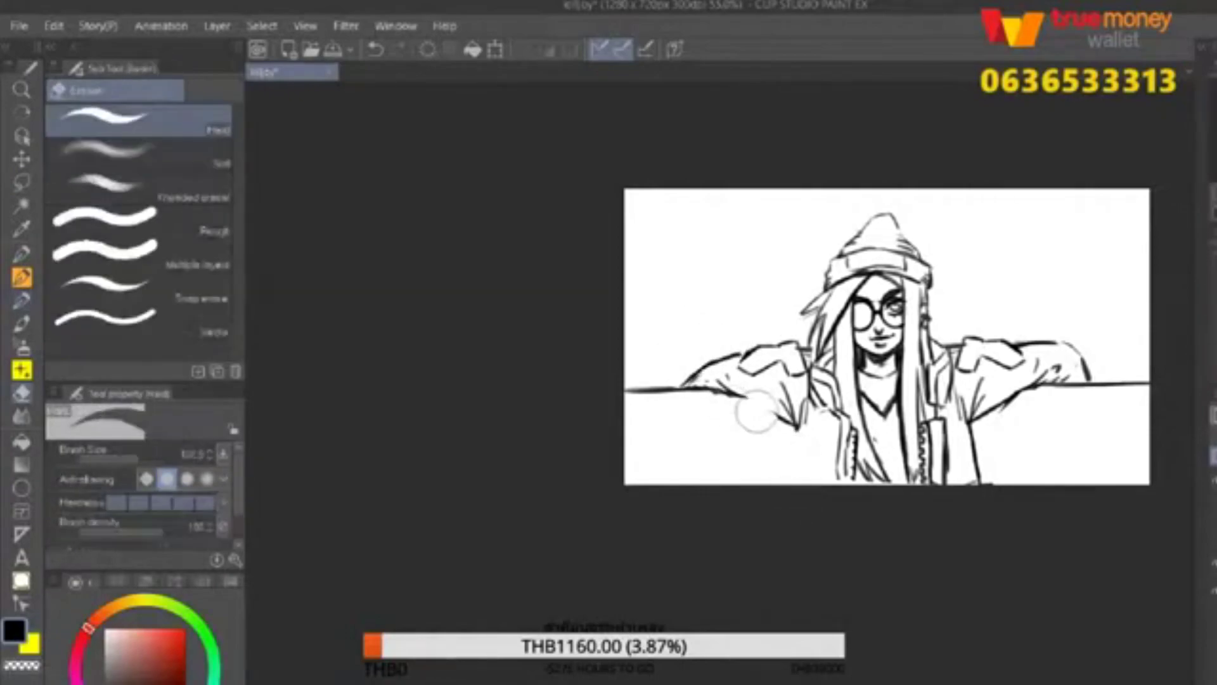
key(p)
key(e)
key(p)
drag(810, 383, 787, 491)
key(e)
key(p)
key(e)
key(p)
Rework the jacket's left side below the armpit with short fold lines, erasing the stray strokes.
drag(809, 426, 793, 471)
key(e)
key(p)
drag(803, 429, 794, 448)
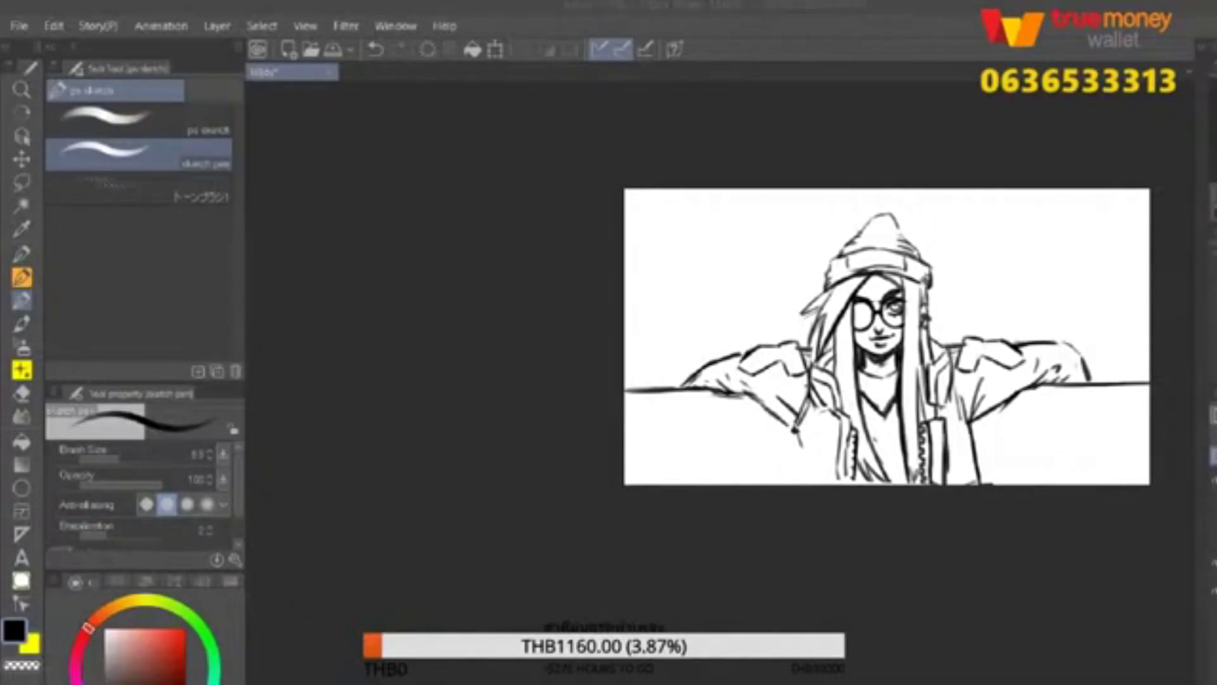
key(e)
mouse_move(774, 437)
mouse_down()
mouse_move(802, 422)
mouse_move(764, 418)
mouse_move(818, 449)
mouse_up()
key(p)
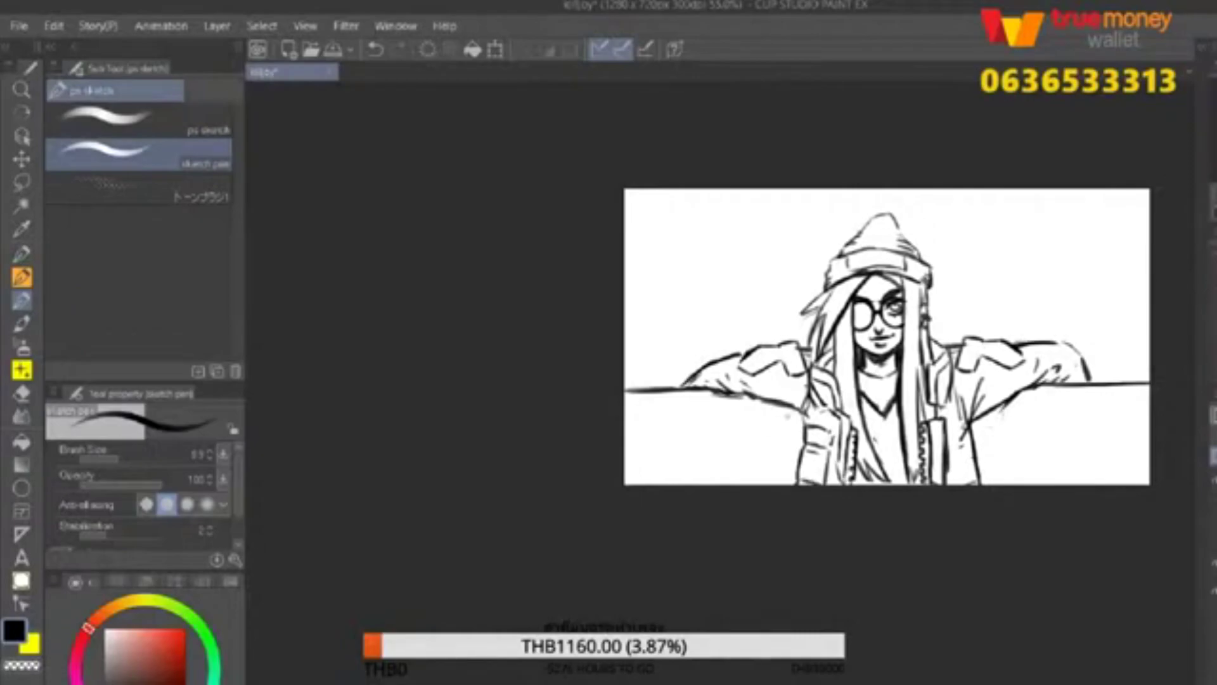
Turn the ledge into a sofa back with curved top edges, short crease marks and a vertical seam on each side.
drag(782, 418, 656, 450)
drag(985, 435, 1052, 434)
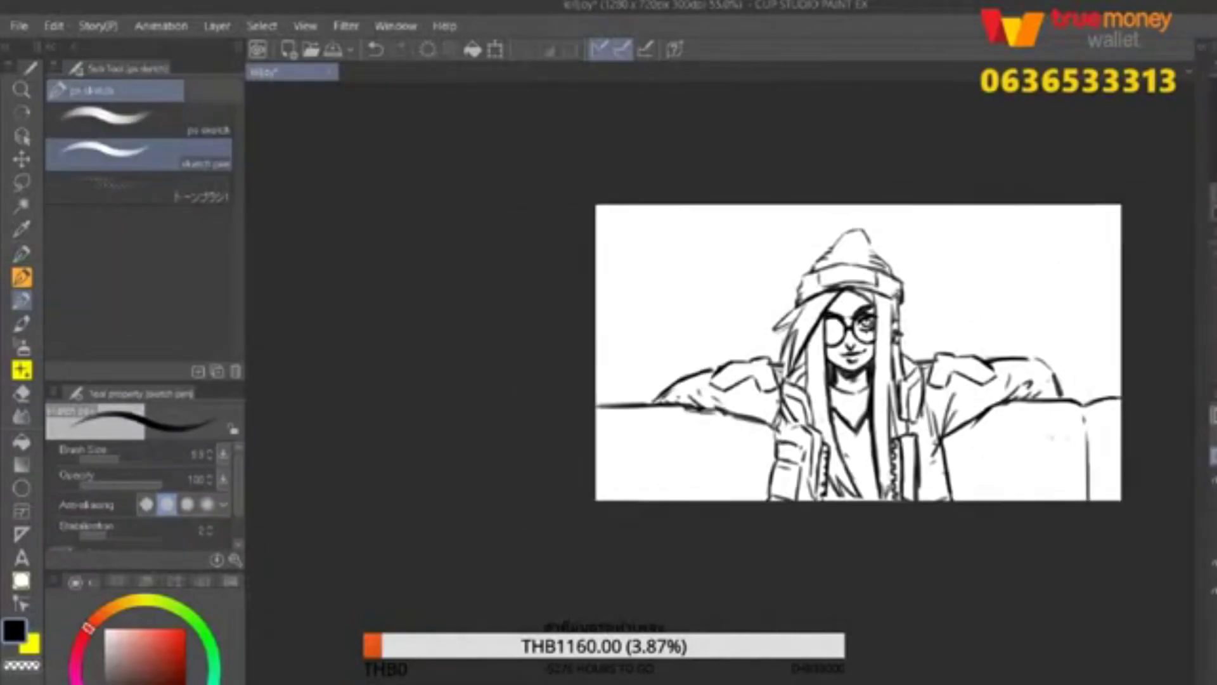
drag(597, 407, 672, 413)
drag(650, 418, 647, 499)
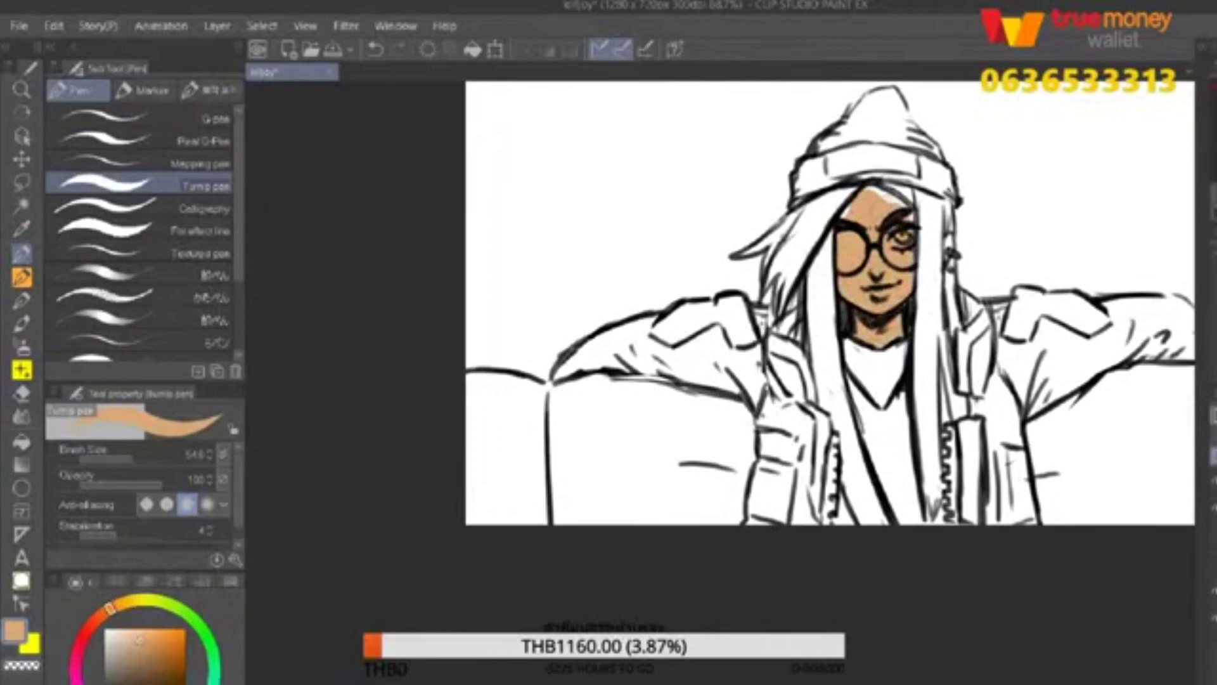
Paint the shirt's V-neck area slate blue and fill the long hair with dark blue-grey, touching up the strands beside the ear.
mouse_move(843, 346)
mouse_down()
mouse_move(881, 393)
mouse_move(906, 355)
mouse_up()
key(g)
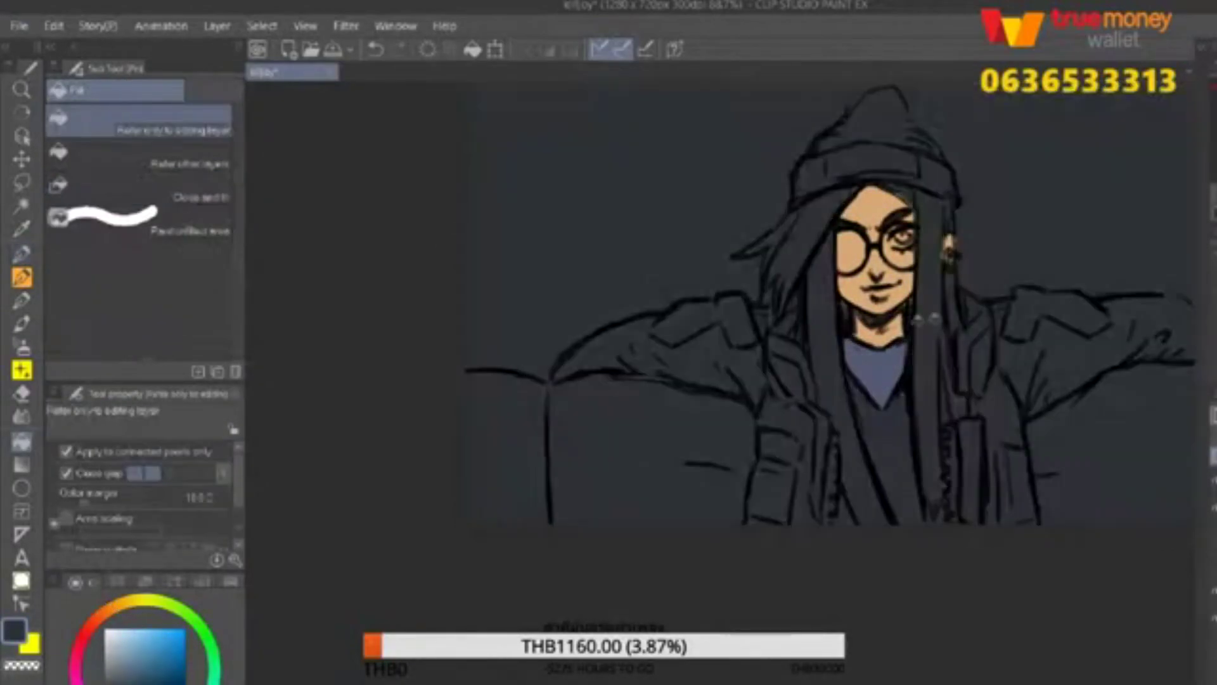
click(824, 305)
click(932, 380)
click(780, 241)
key(p)
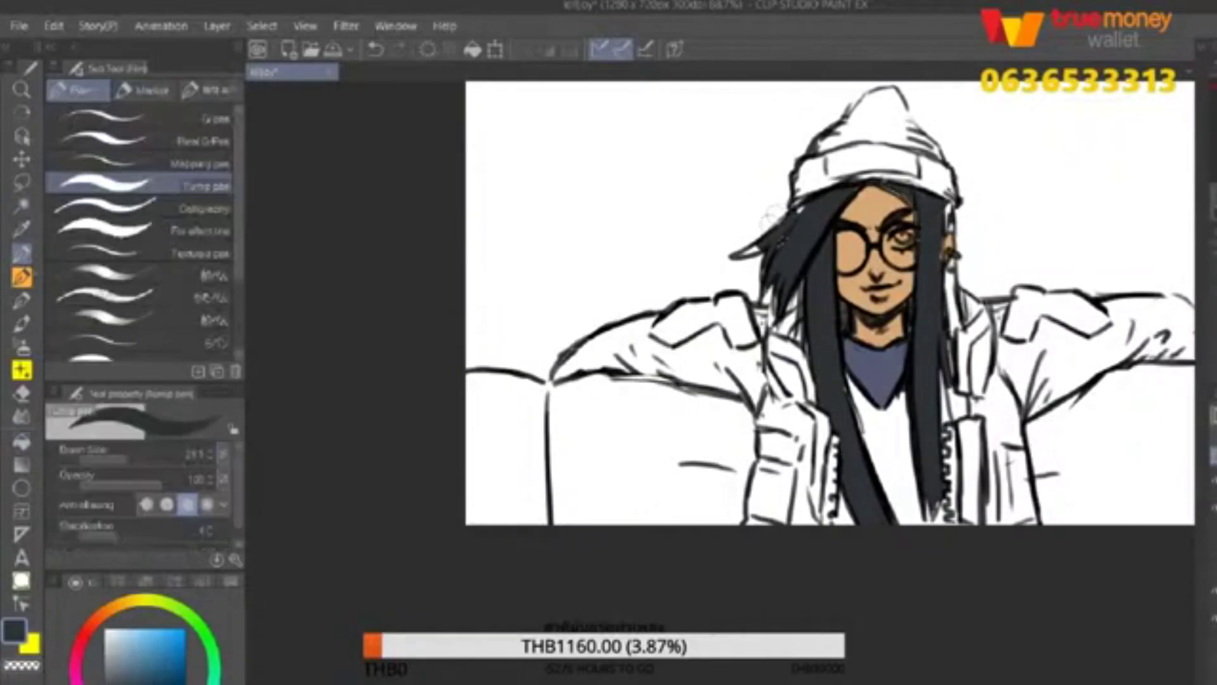
drag(947, 199, 952, 377)
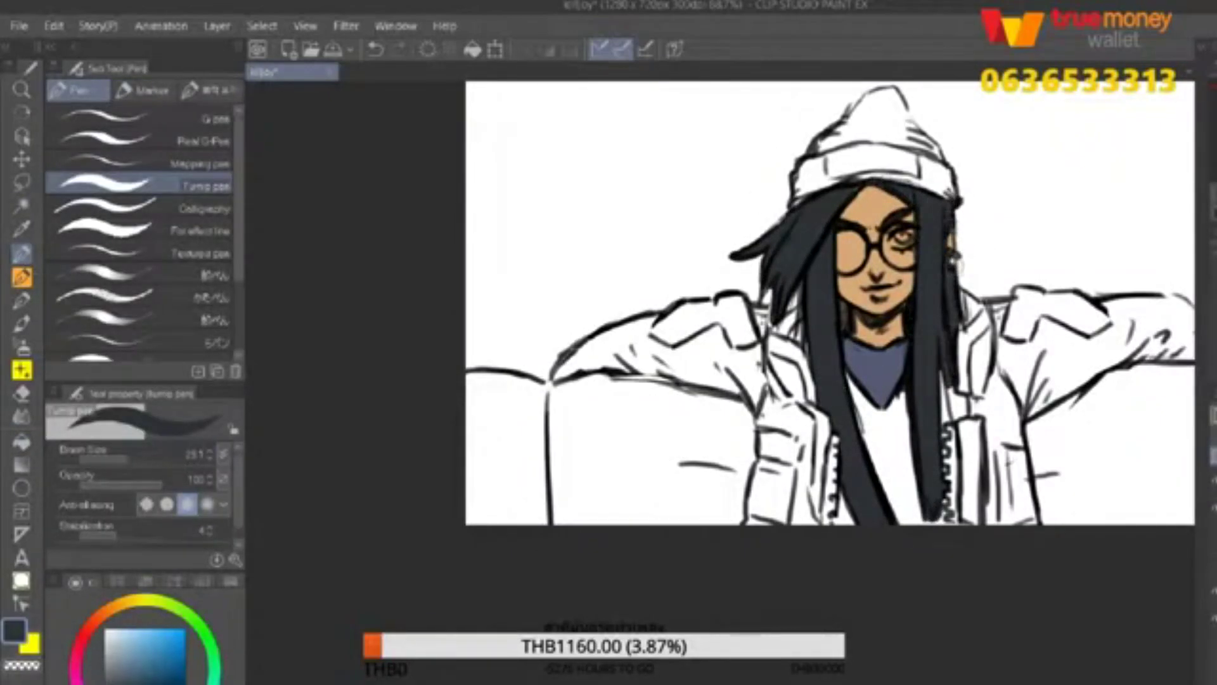
Paint the beanie teal and its rectangular front patch pale cyan.
mouse_move(818, 161)
mouse_down()
mouse_move(805, 187)
mouse_move(847, 149)
mouse_move(916, 158)
mouse_move(945, 178)
mouse_up()
mouse_move(786, 209)
mouse_down()
mouse_move(850, 153)
mouse_move(874, 184)
mouse_up()
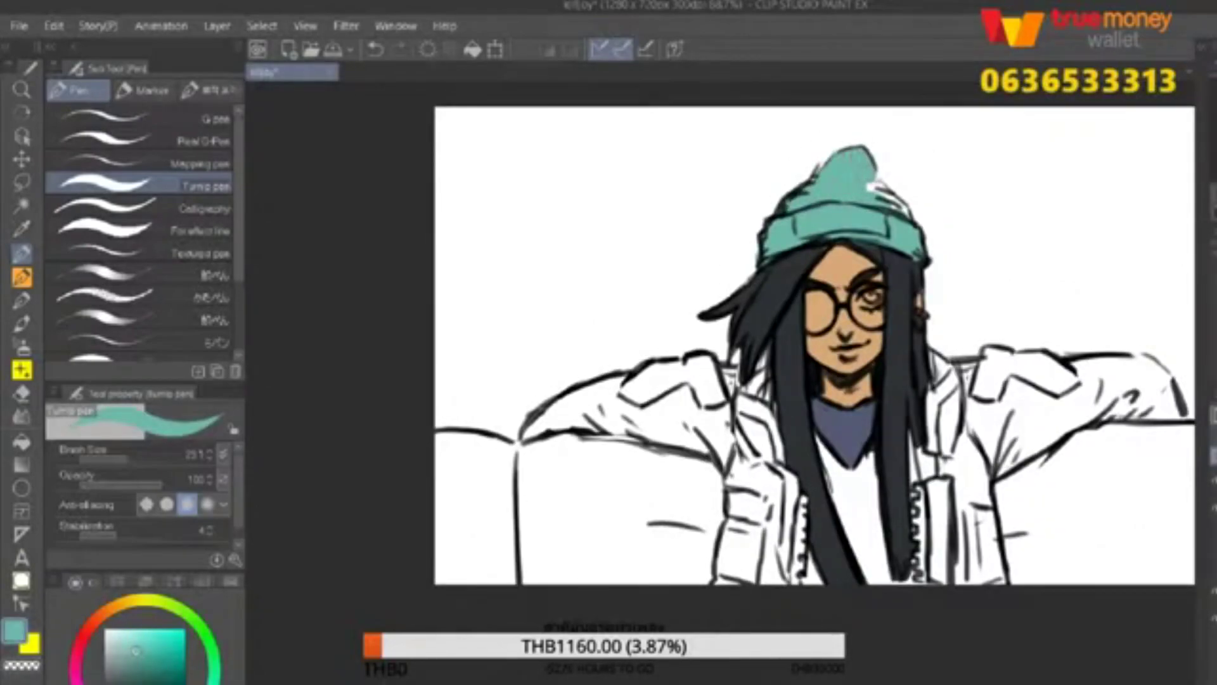
click(125, 629)
drag(789, 222, 887, 215)
Paint the glasses lens in a pale peach tone.
scroll(815, 346, down, 2)
click(109, 609)
click(126, 634)
drag(812, 212, 840, 244)
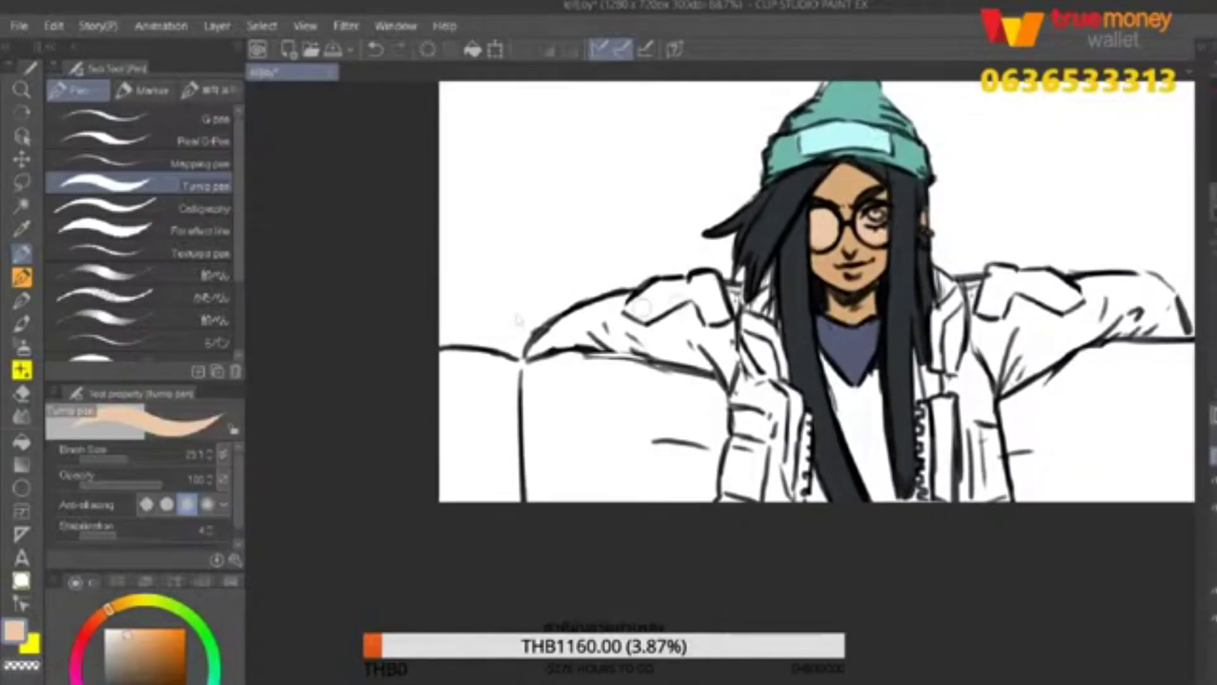
Fill the shirt with pale lavender and the jacket's body and sleeves with yellow, using the fill that refers to other layers.
key(g)
click(849, 444)
click(762, 426)
click(739, 481)
click(758, 355)
click(716, 340)
drag(716, 341, 603, 267)
click(850, 355)
click(881, 260)
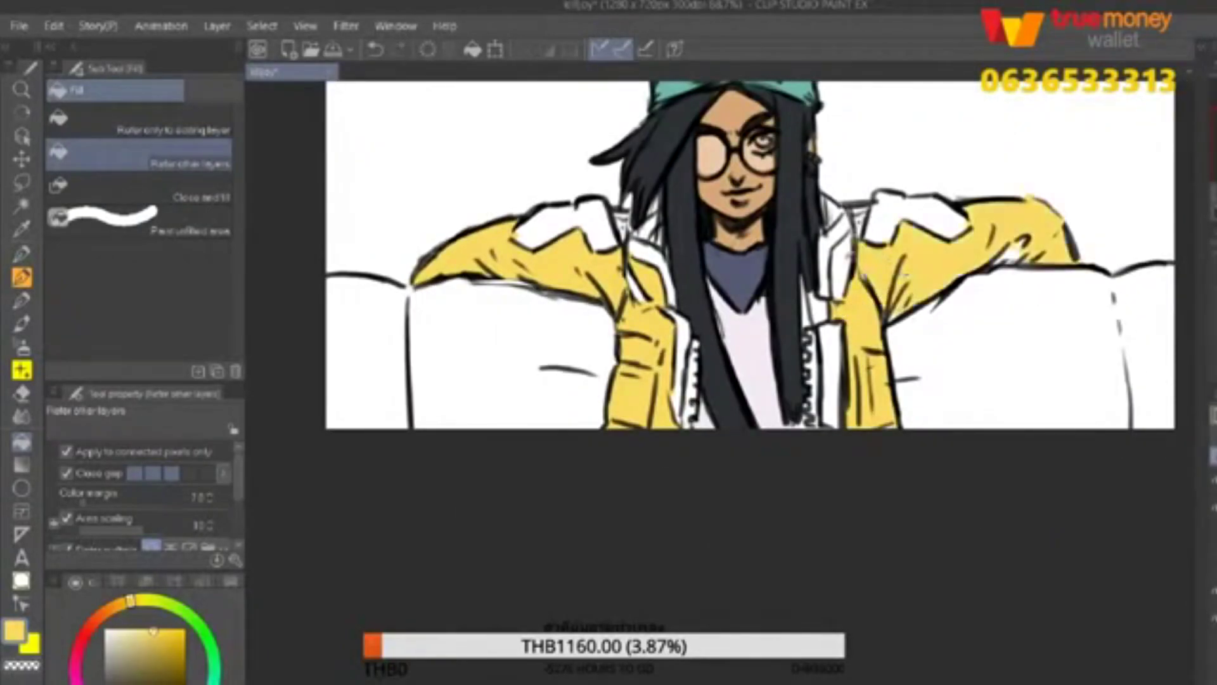
drag(751, 254, 831, 209)
Paint yellow over the unfilled gaps in the jacket's front panels and right sleeve with the Turnip pen.
key(p)
drag(761, 266, 761, 378)
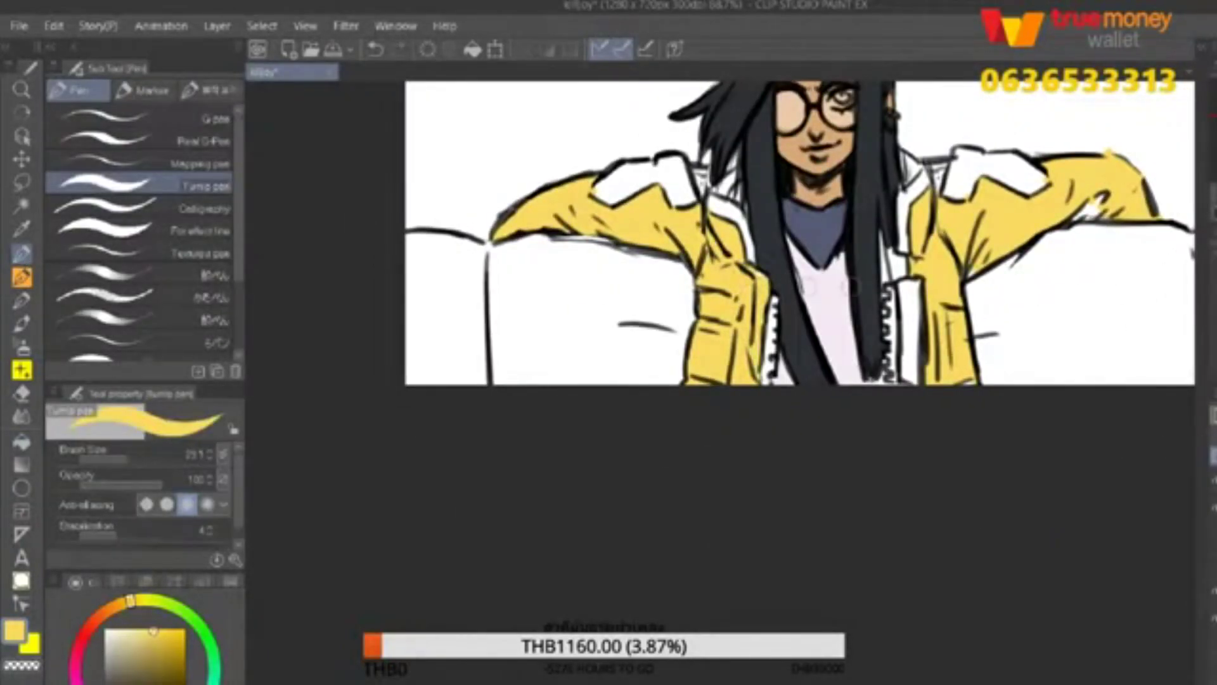
drag(913, 282, 910, 383)
drag(900, 256, 900, 346)
drag(1077, 215, 1101, 197)
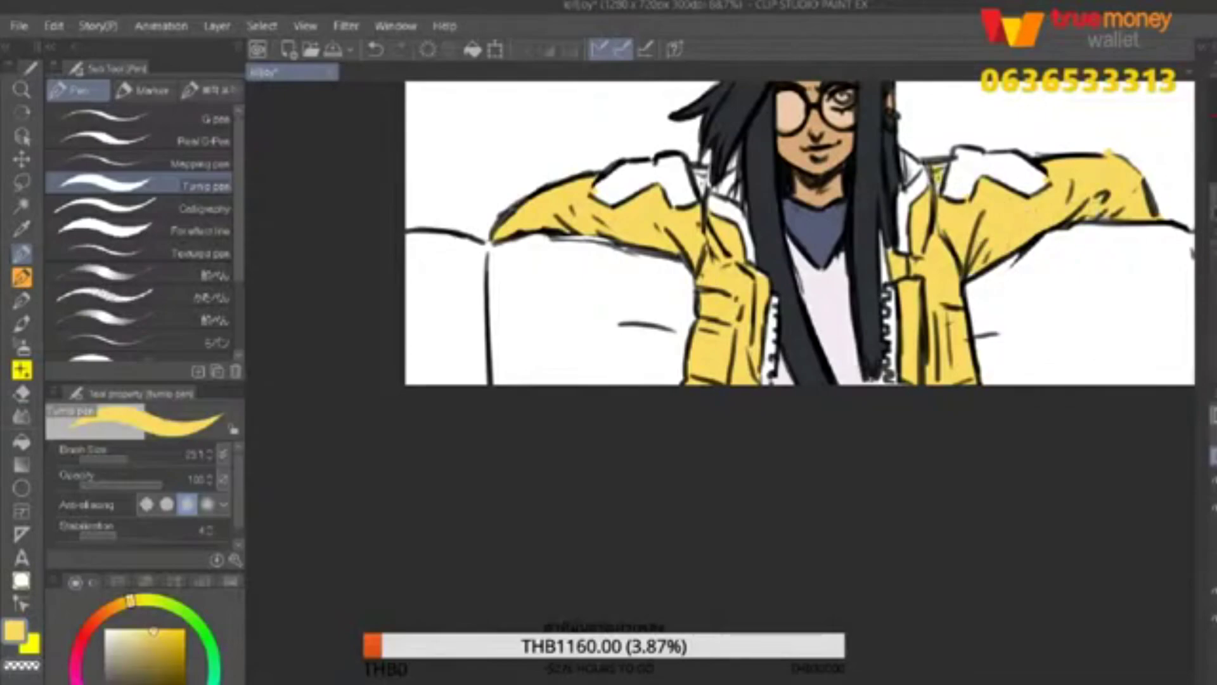
Outline a diagonal shadow edge across the shirt and fill the area above it with warm grey.
drag(629, 270, 691, 290)
drag(913, 309, 880, 342)
click(21, 442)
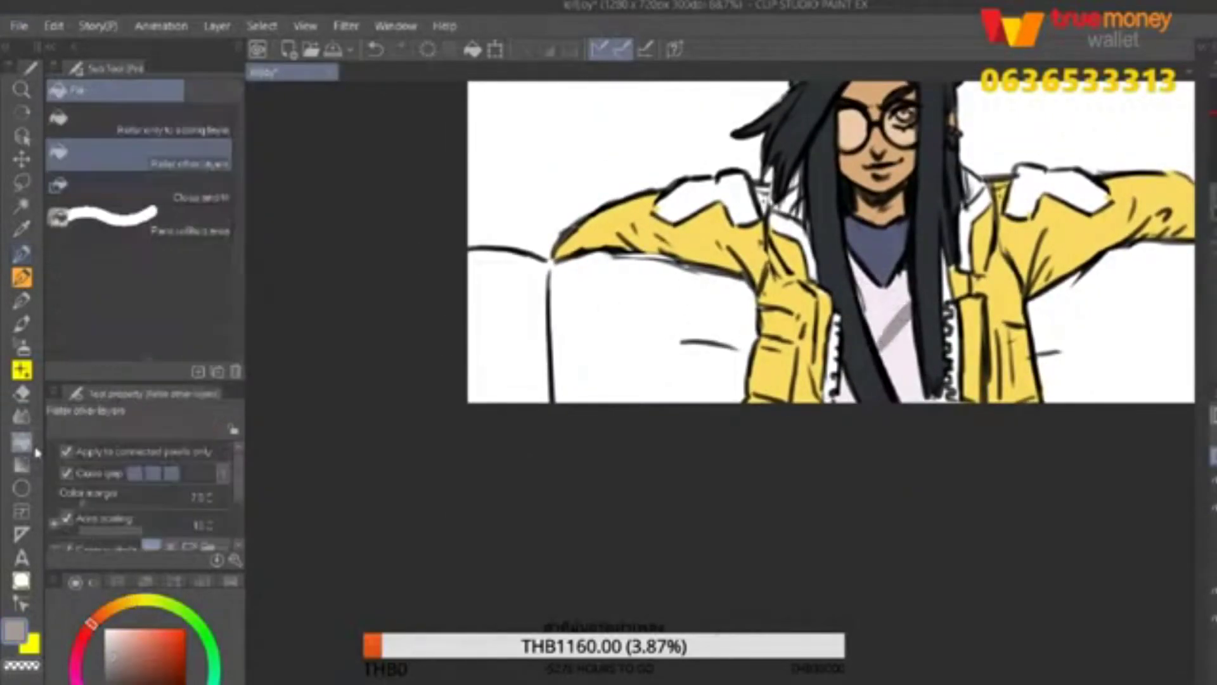
click(881, 304)
Fill the shoulder patches on both sides of the jacket with light purple.
scroll(824, 254, down, 5)
scroll(825, 254, up, 4)
click(79, 659)
click(754, 311)
click(1071, 303)
mouse_move(1071, 303)
mouse_down()
mouse_move(1045, 241)
mouse_move(1027, 234)
mouse_up()
Fill the jacket's inner collar and both zipper strips with blue, painting over the remaining gaps with the Turnip pen.
click(147, 649)
click(951, 267)
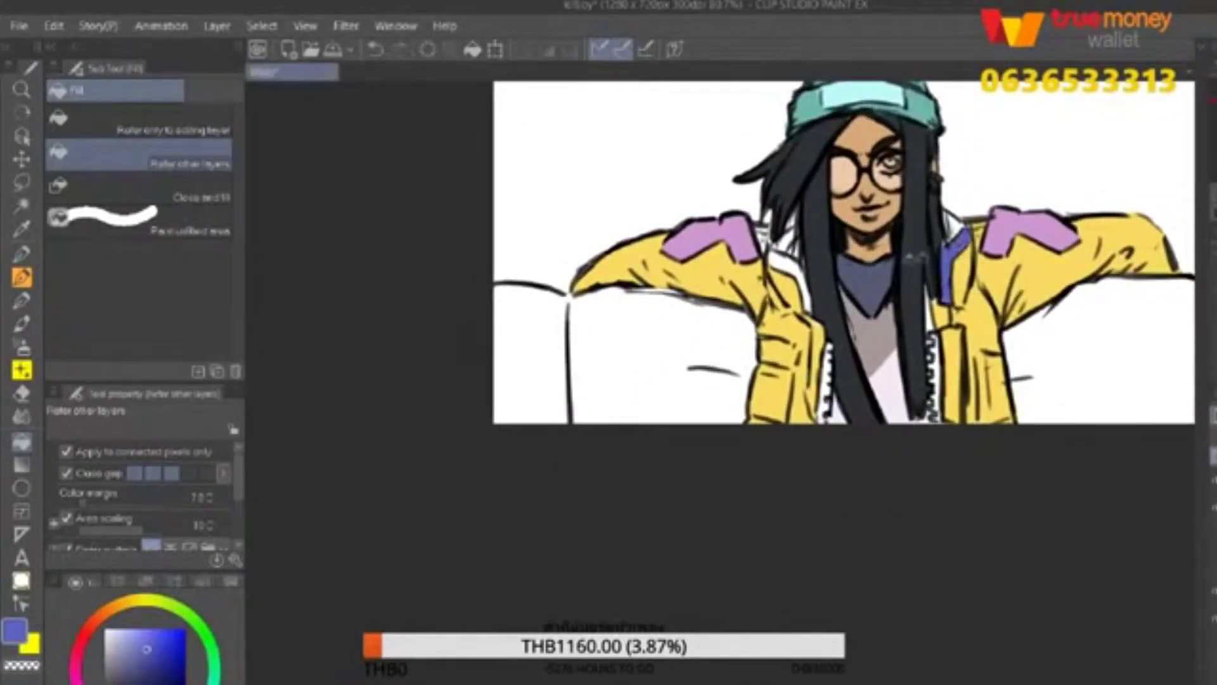
click(789, 266)
click(961, 225)
click(837, 358)
click(827, 387)
click(938, 367)
key(p)
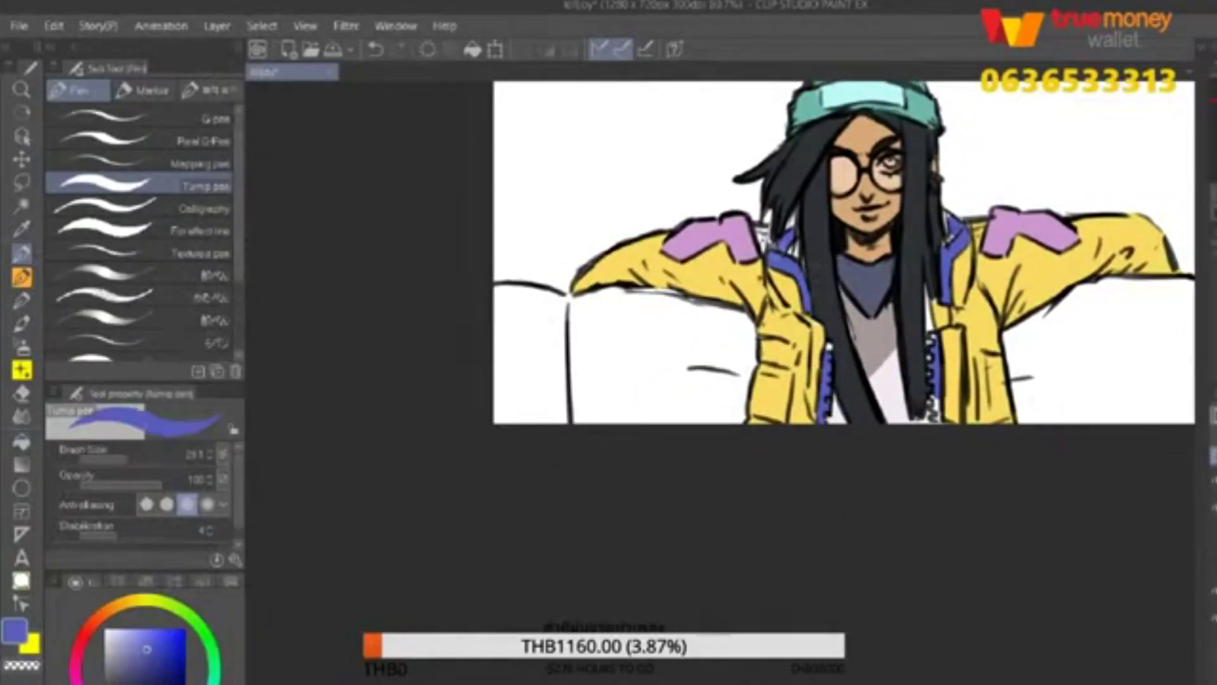
drag(932, 332, 941, 424)
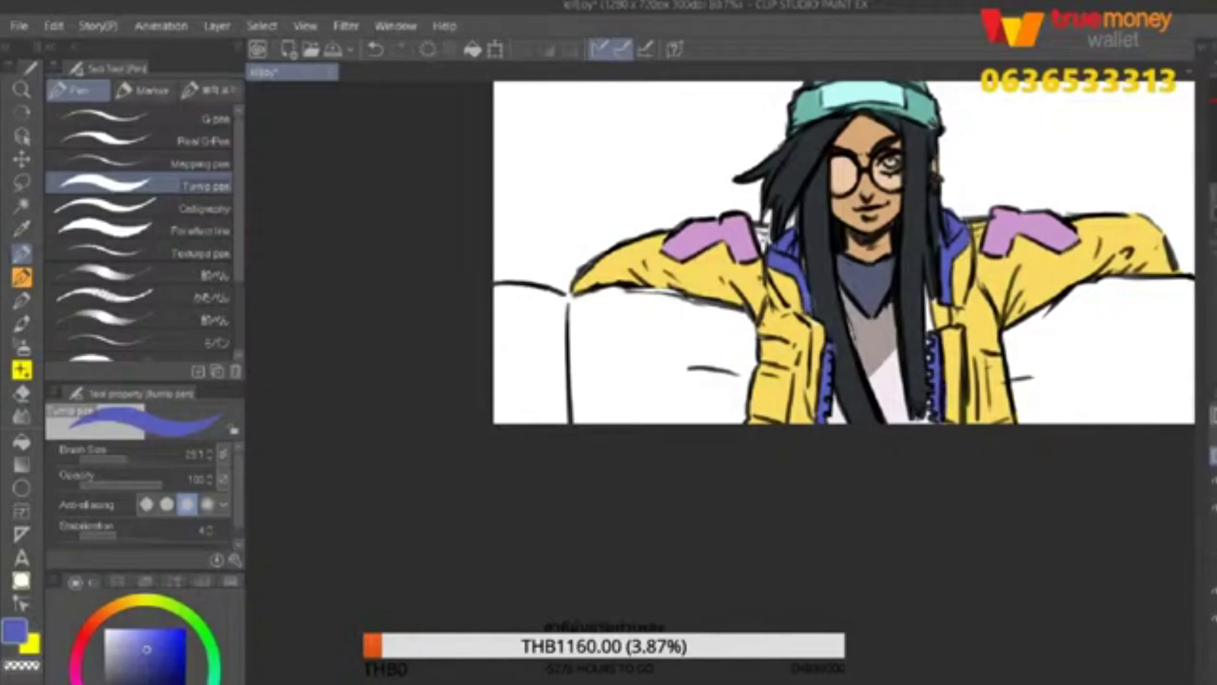
Add orange shading to the jacket's lower left front and under both armpits, using the Dense watercolor brush for the armpits.
key(p)
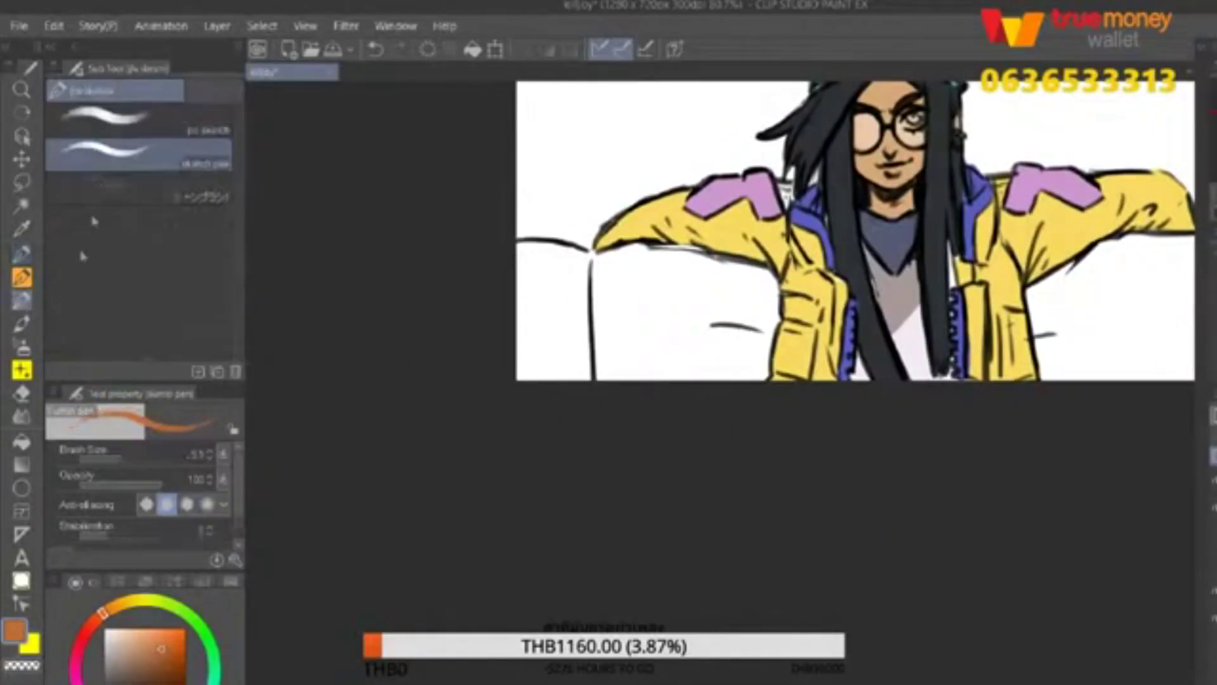
key(b)
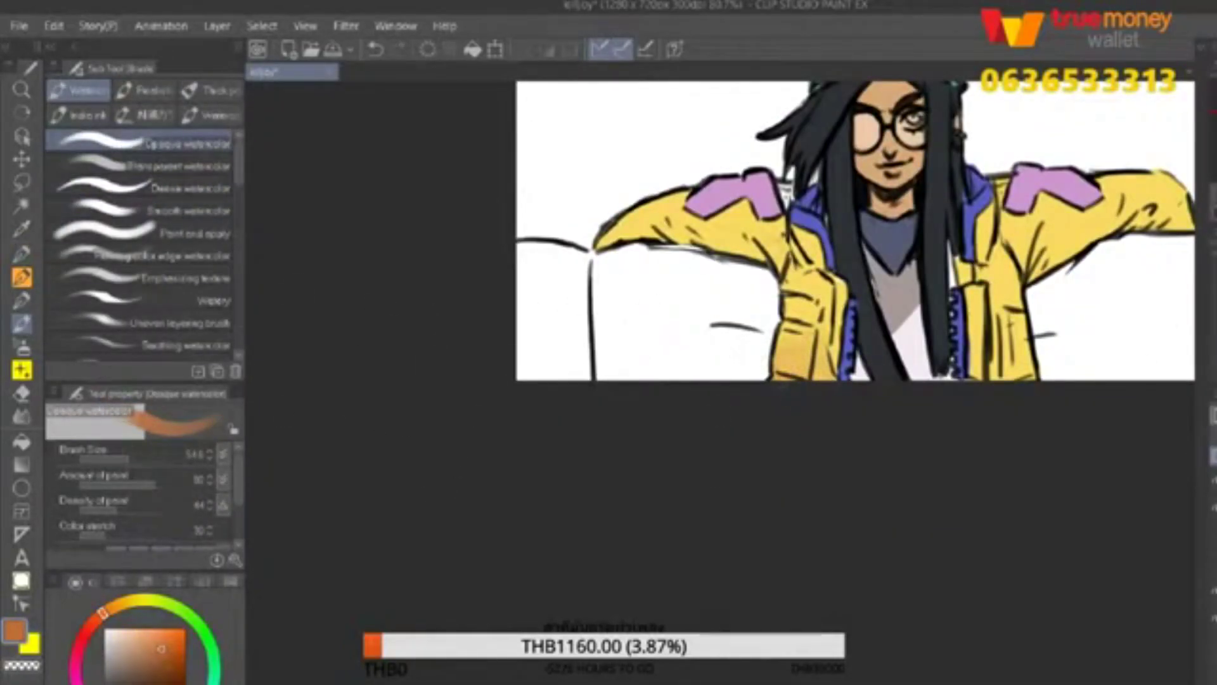
click(145, 188)
key(ctrl+z)
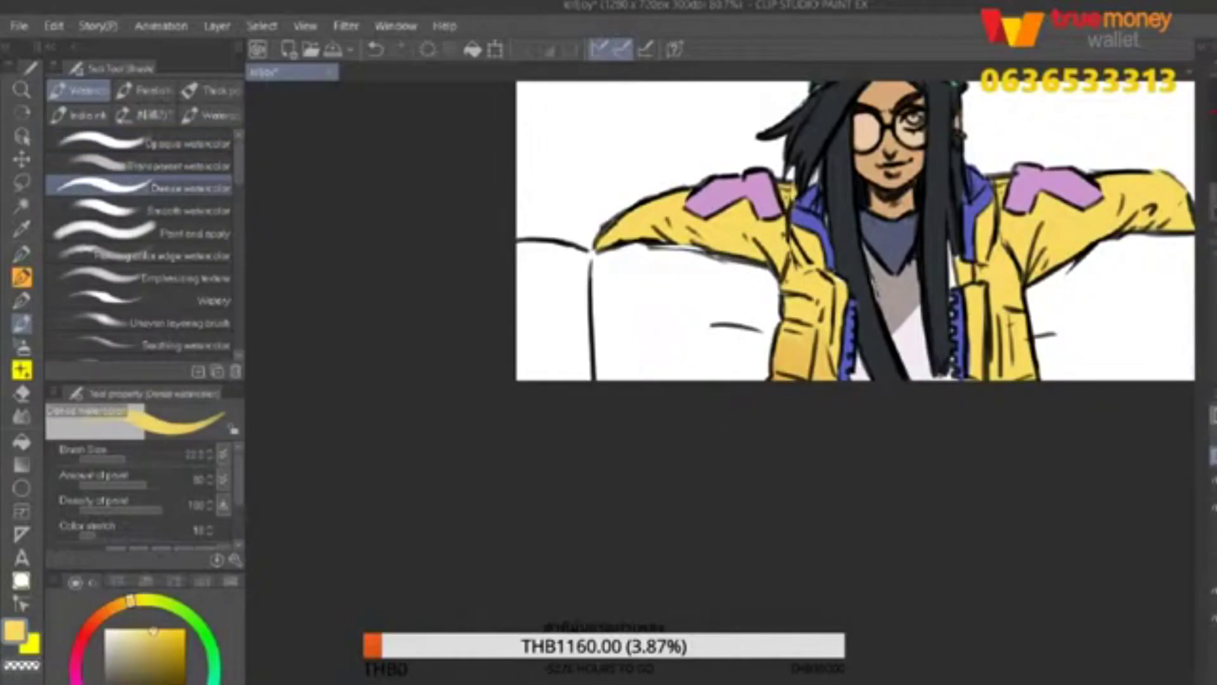
mouse_move(1024, 223)
mouse_down()
mouse_move(1049, 279)
mouse_move(1072, 251)
mouse_up()
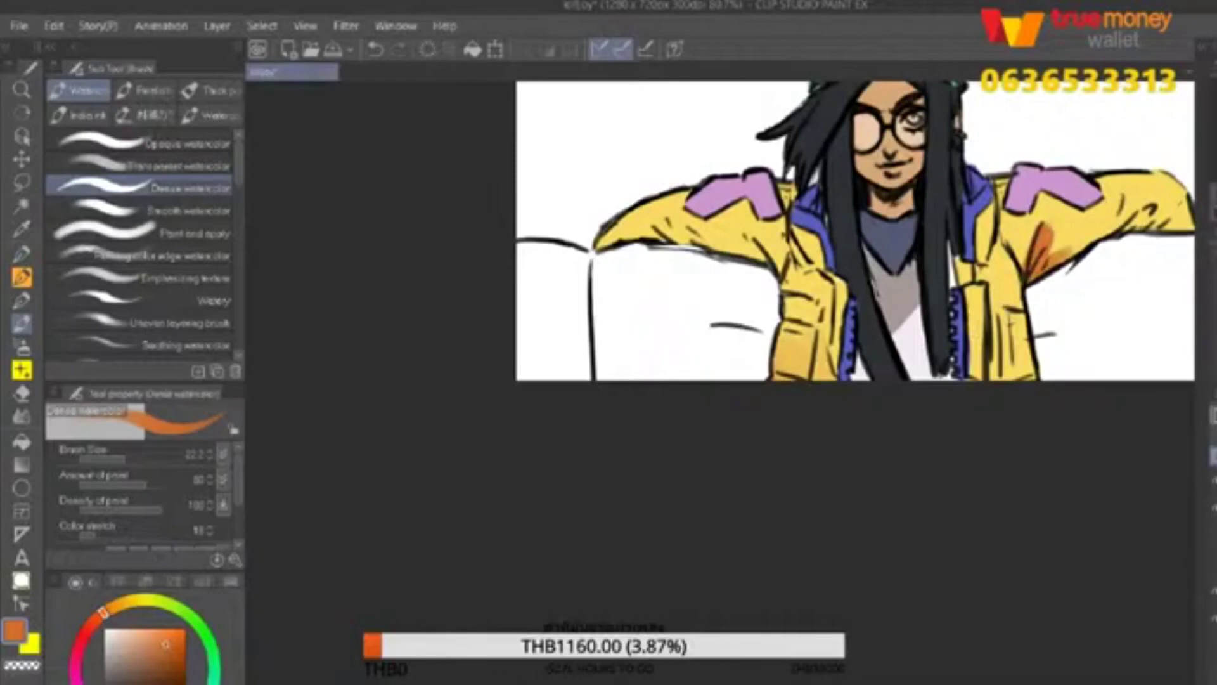
drag(748, 232, 781, 276)
Extend soft orange shadows along the undersides of both sleeves with the Opaque watercolor brush.
click(142, 142)
drag(628, 222, 779, 266)
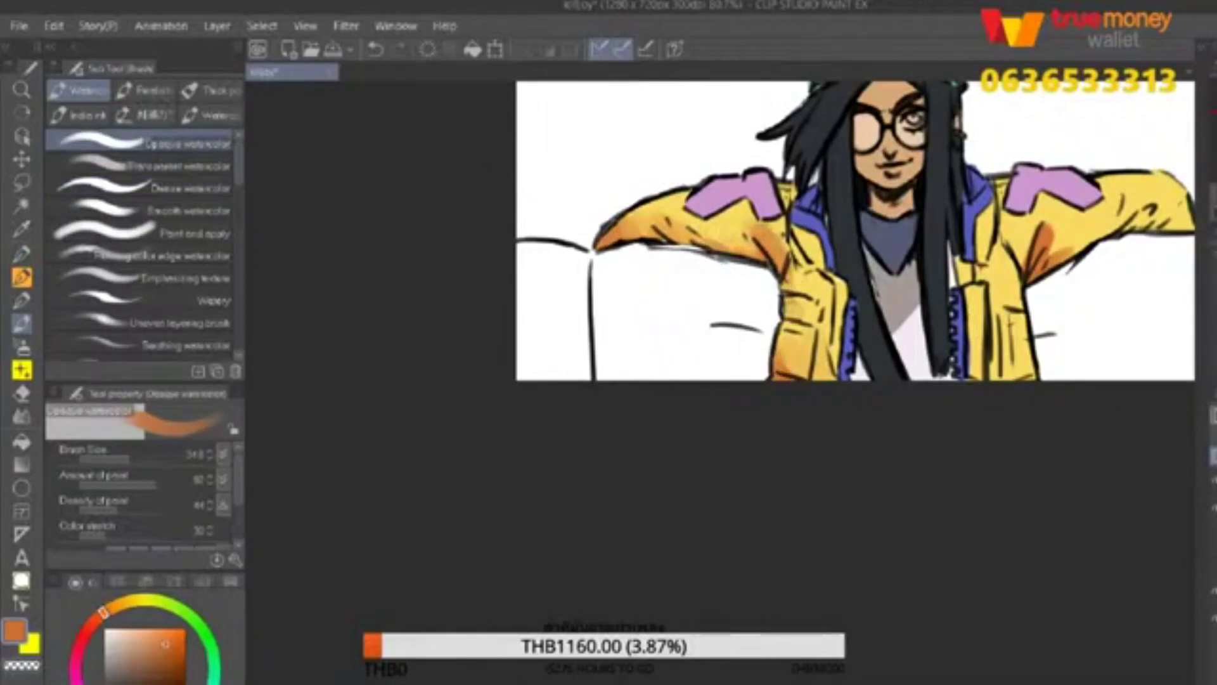
drag(1045, 269, 1150, 209)
drag(856, 228, 732, 280)
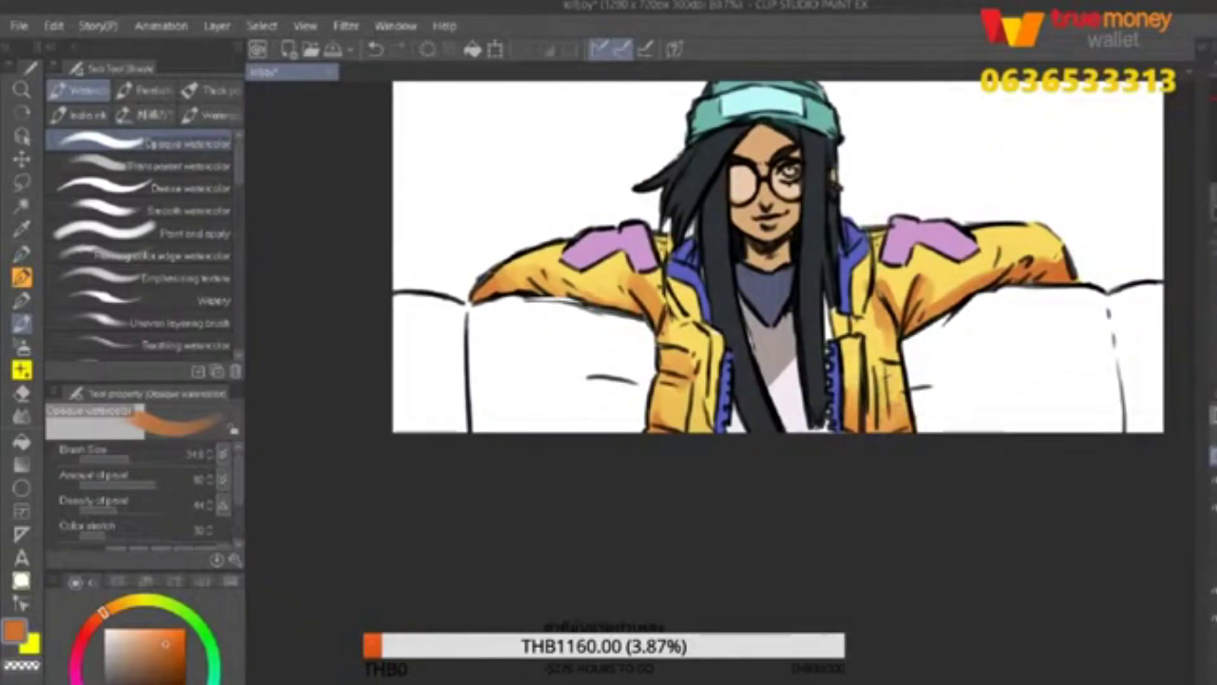
Shade the face with a darker brown and tint the lips dark red using the Dense watercolor brush.
key(ctrl+z)
click(190, 188)
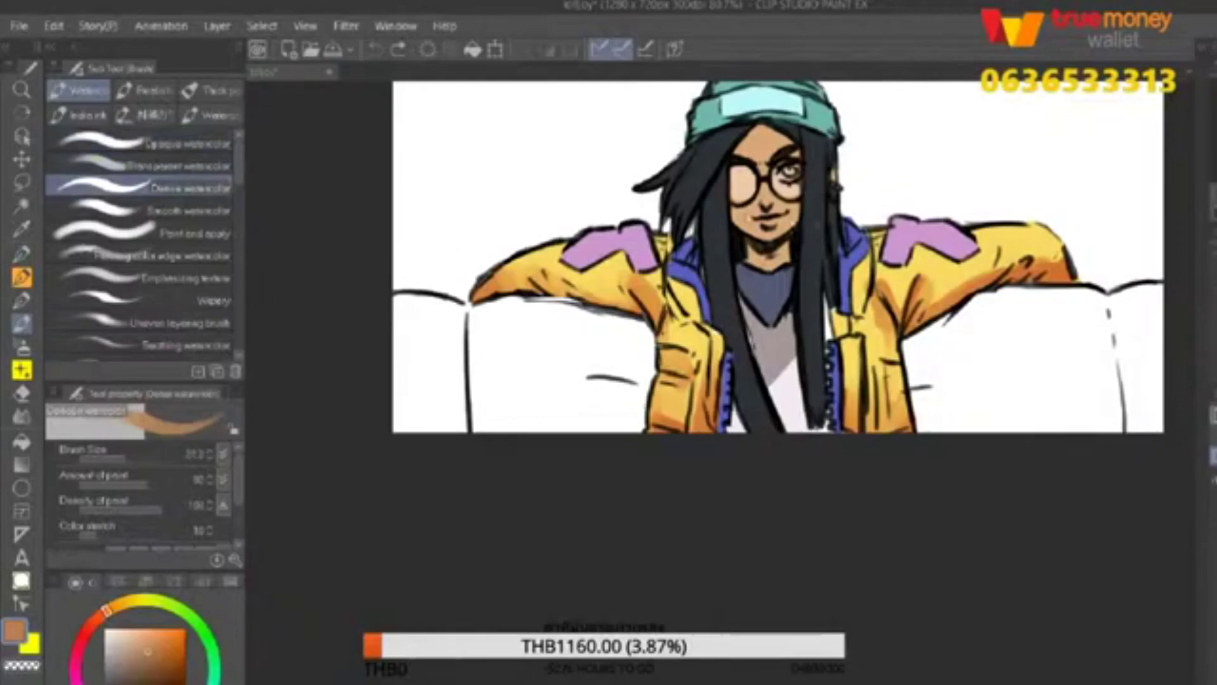
key(ctrl+y)
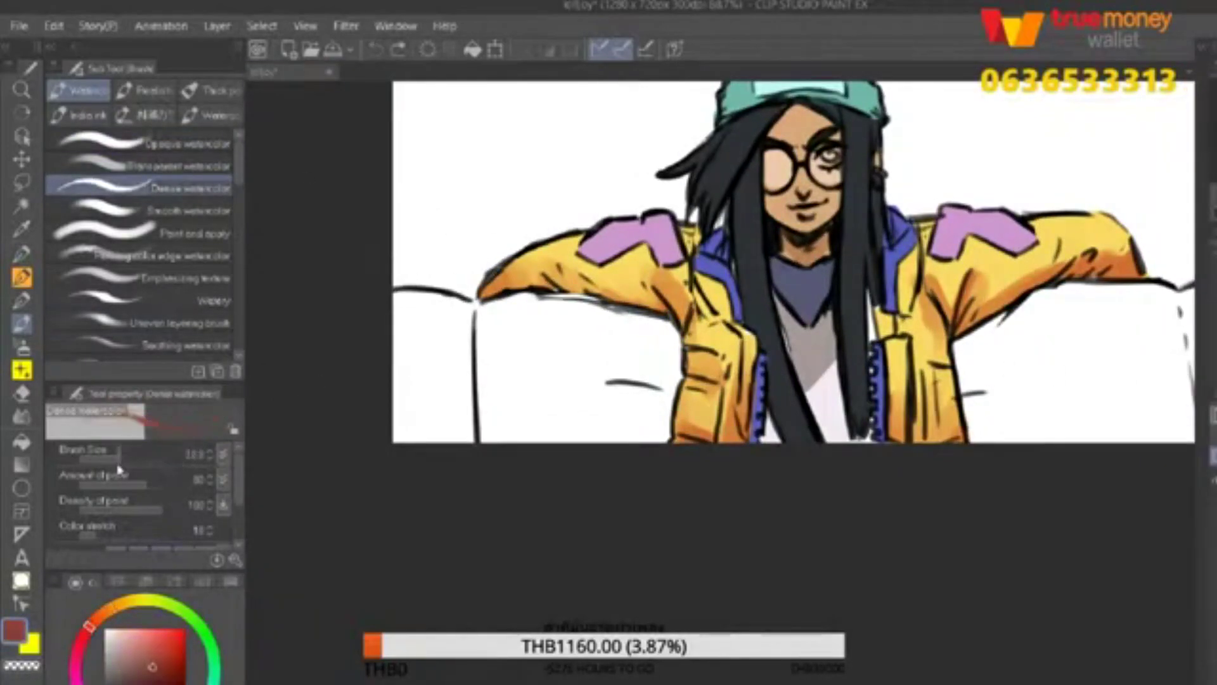
key(ctrl+y)
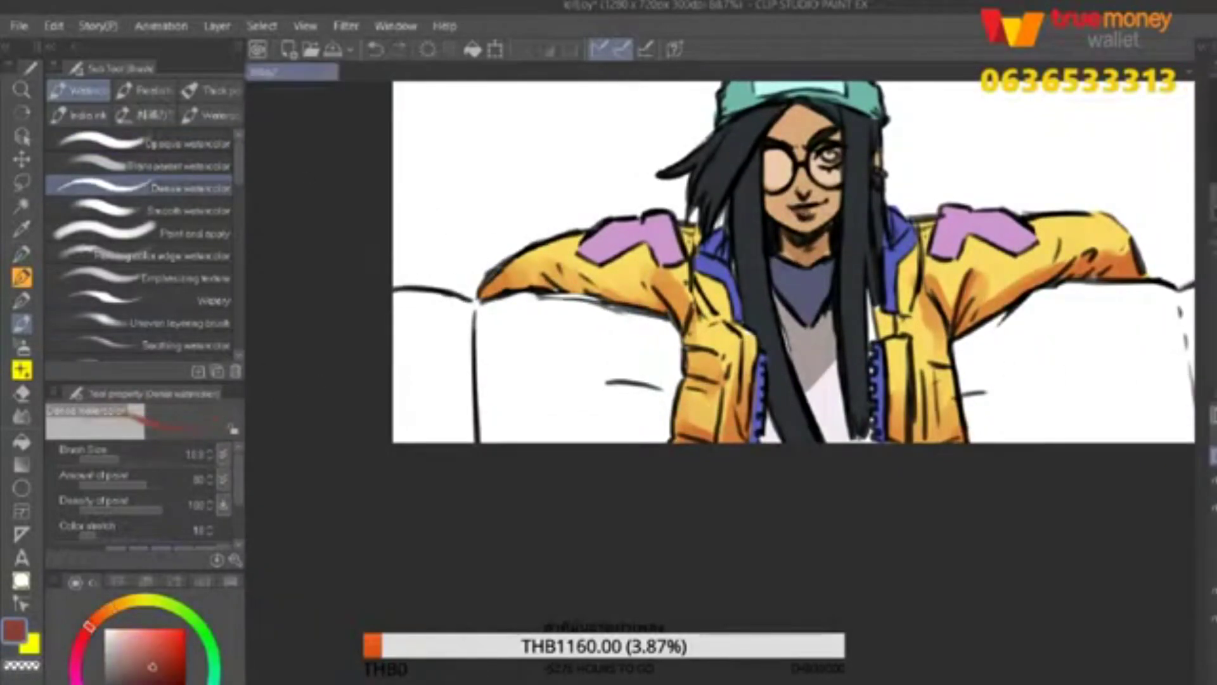
key(ctrl+z)
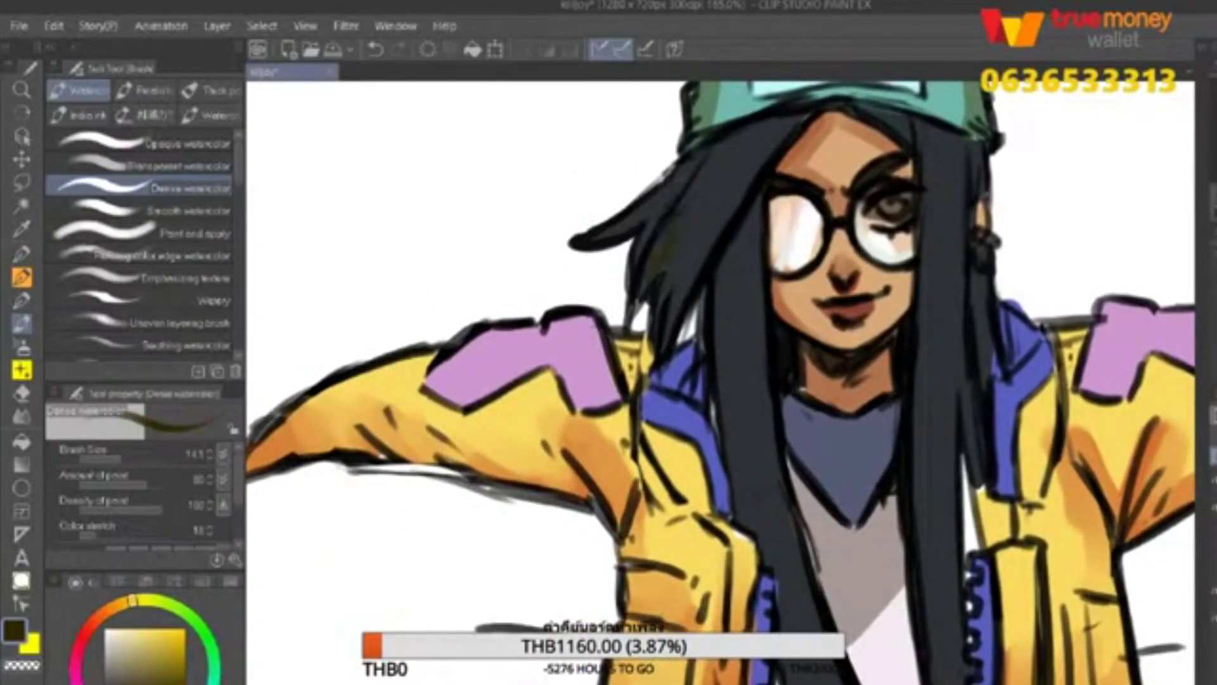
Glaze dark olive over the long hair strands on the left of the face with the Opaque watercolor brush.
click(140, 142)
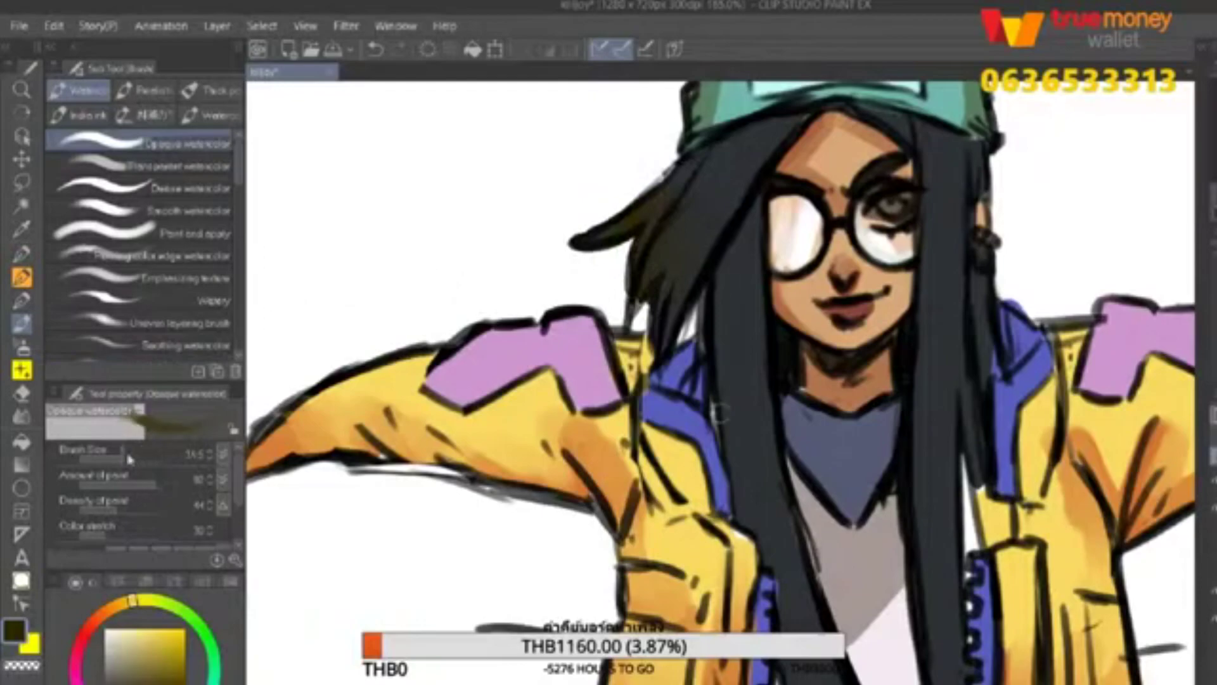
mouse_move(710, 298)
mouse_down()
mouse_move(726, 437)
mouse_move(720, 371)
mouse_up()
drag(722, 380, 755, 494)
drag(723, 124, 742, 203)
scroll(729, 380, down, 3)
mouse_move(729, 374)
mouse_down()
mouse_move(783, 544)
mouse_move(776, 517)
mouse_up()
scroll(729, 380, up, 6)
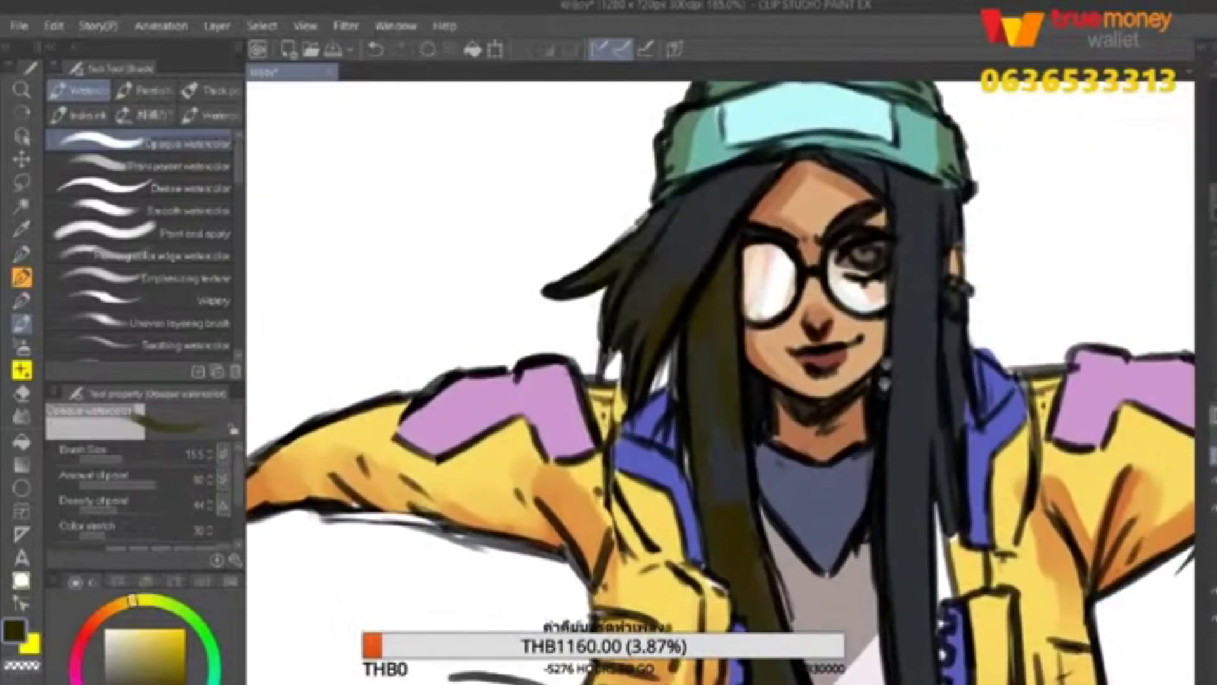
Continue the dark olive glaze across the hair under the beanie and down the strands right of the face.
scroll(720, 380, up, 1)
drag(735, 184, 755, 219)
mouse_move(837, 165)
mouse_down()
mouse_move(913, 225)
mouse_move(913, 289)
mouse_up()
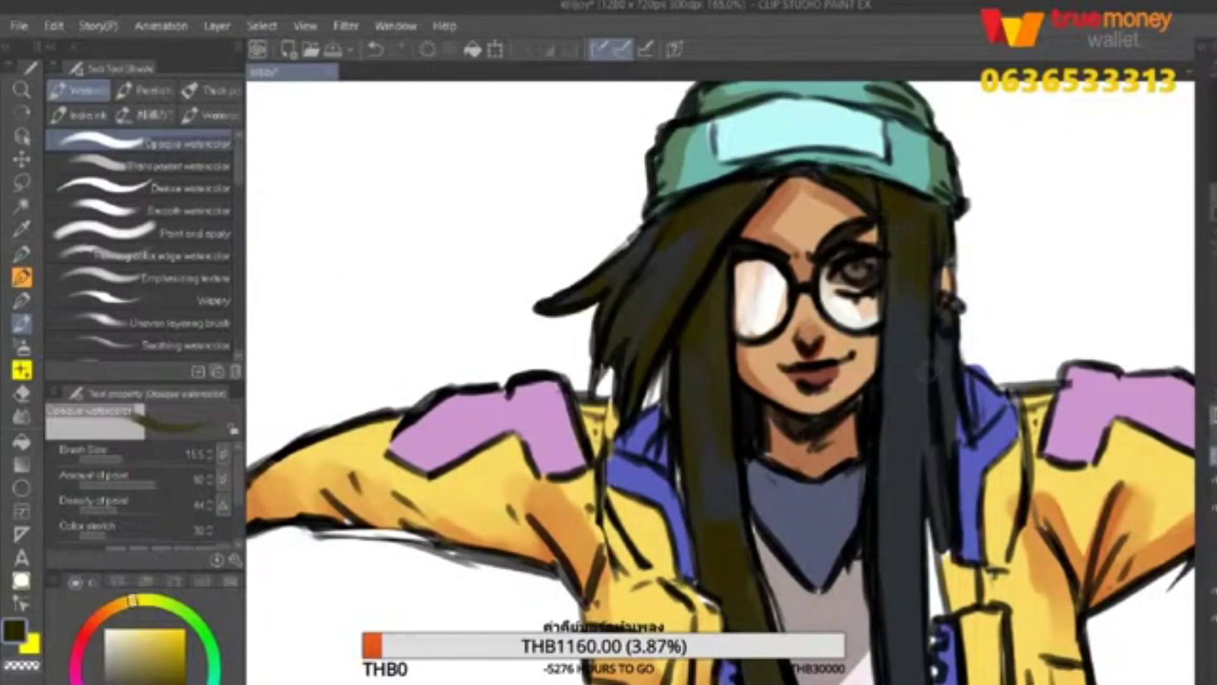
scroll(729, 380, down, 2)
drag(901, 452, 938, 682)
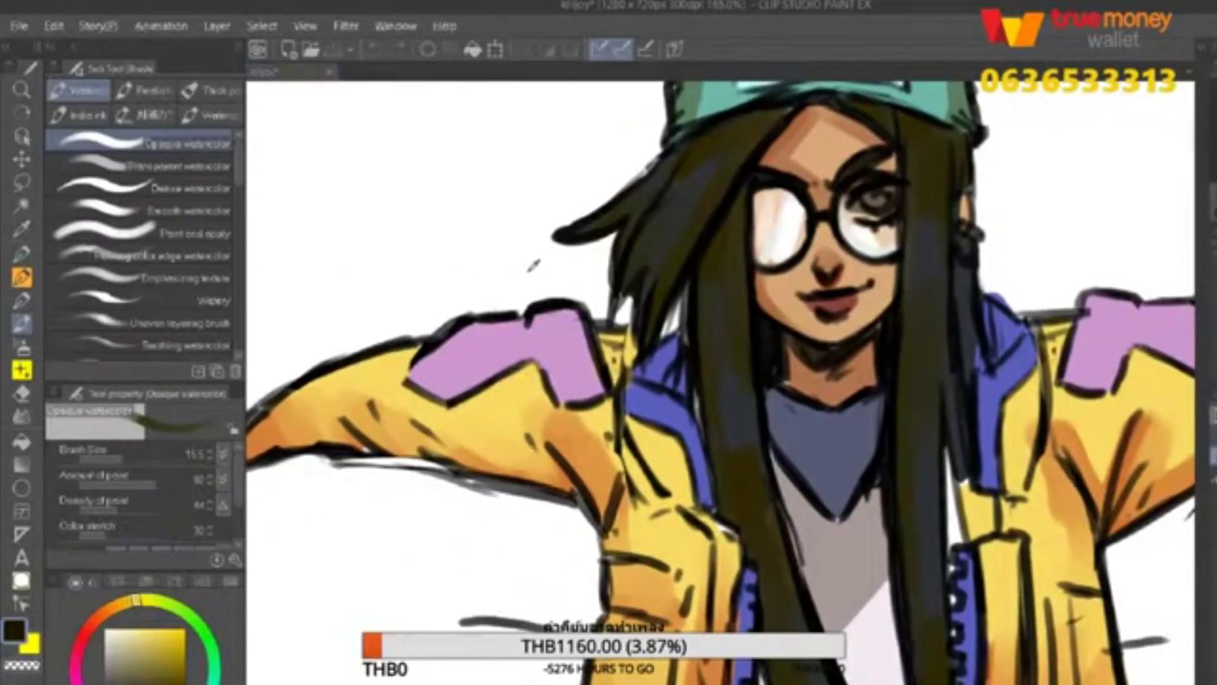
Deepen the hair strands with near-black shadow strokes, switching to the Dense watercolor brush, and undo the last stroke.
scroll(698, 380, down, 7)
drag(901, 412, 884, 550)
click(190, 188)
drag(805, 475, 735, 550)
scroll(729, 381, up, 7)
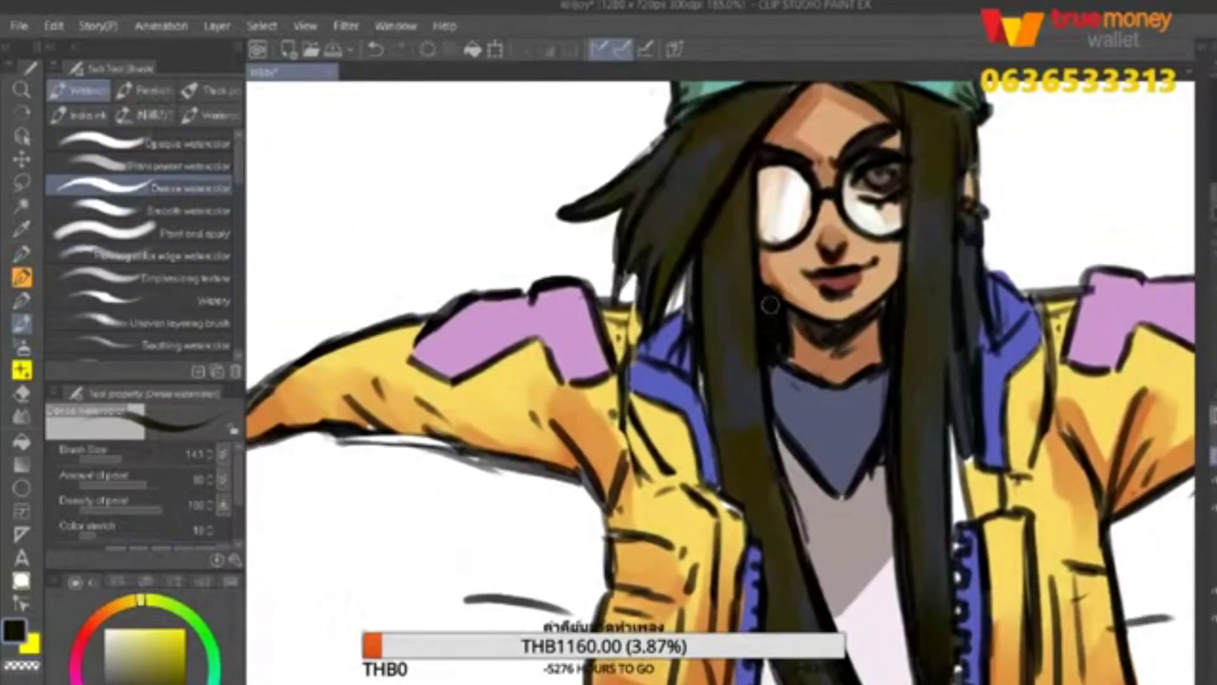
key(ctrl+z)
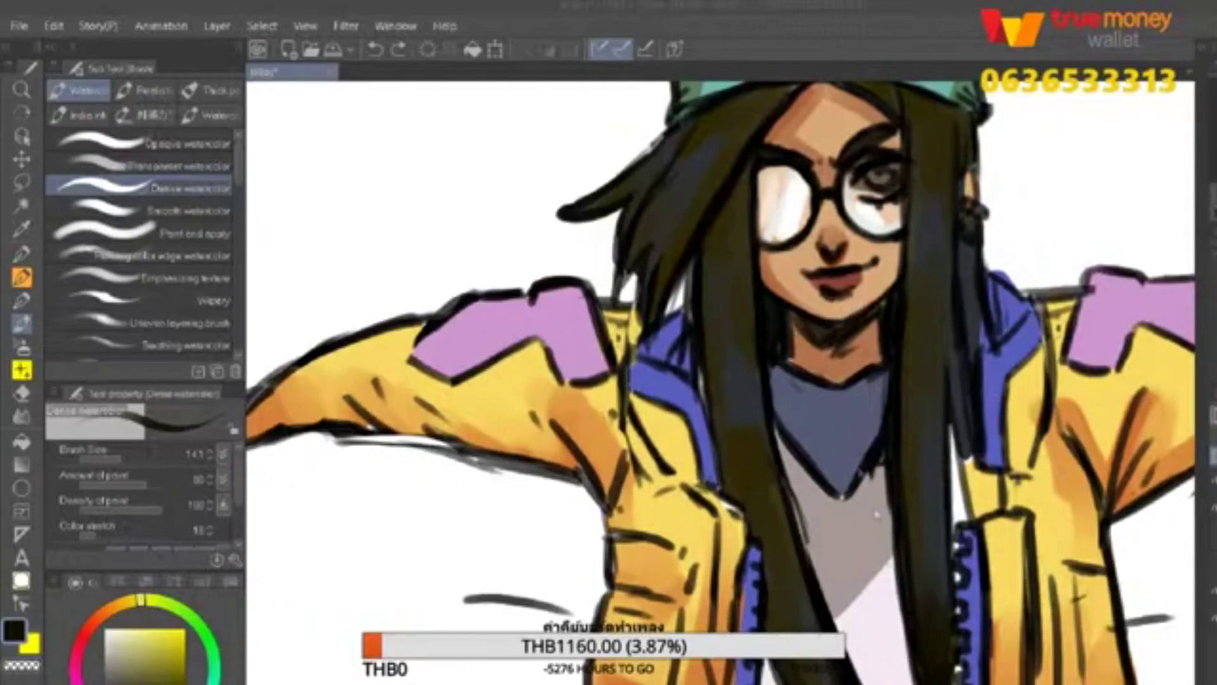
scroll(719, 380, up, 3)
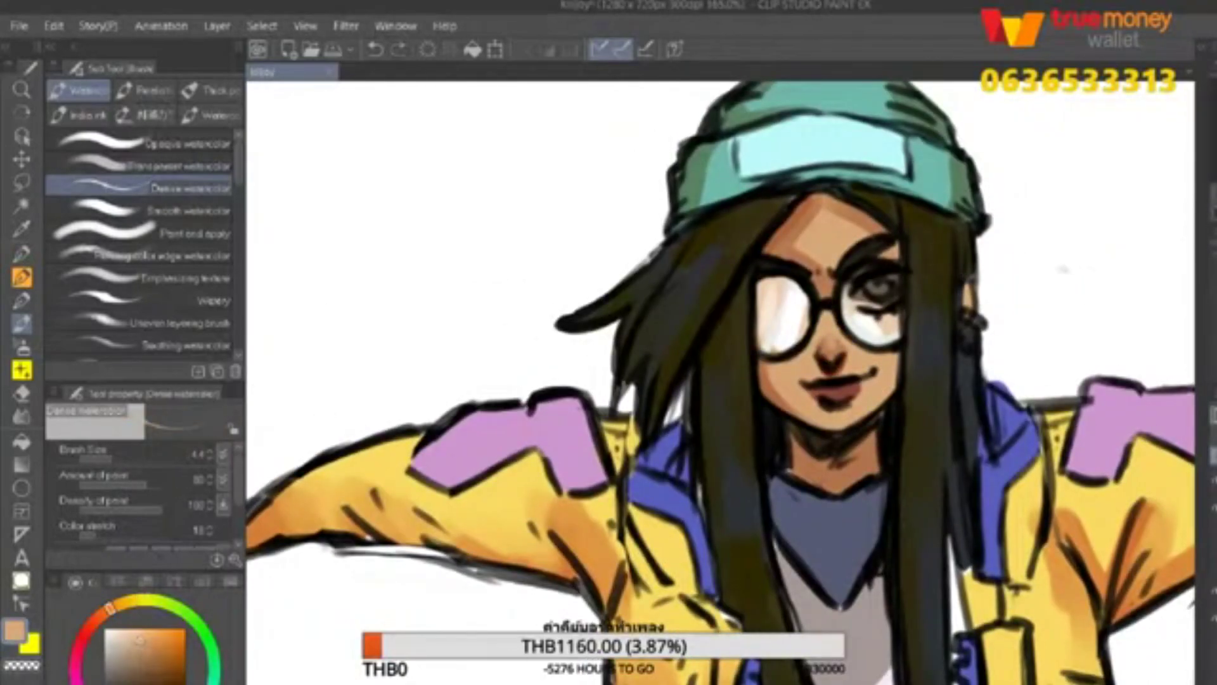
Paint a blue-grey sheen on the long hair and light blue strokes on the strand right of the neck with Dense watercolor, undoing the last stroke.
alt+click(1075, 280)
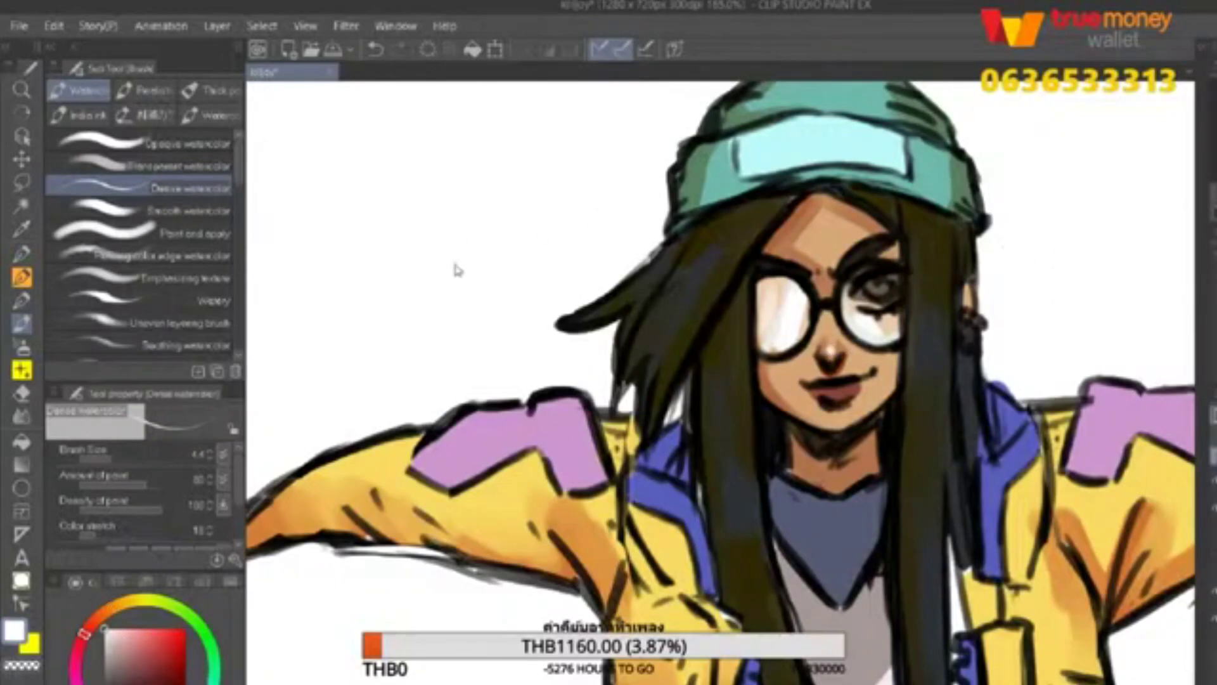
alt+click(524, 239)
scroll(720, 380, down, 3)
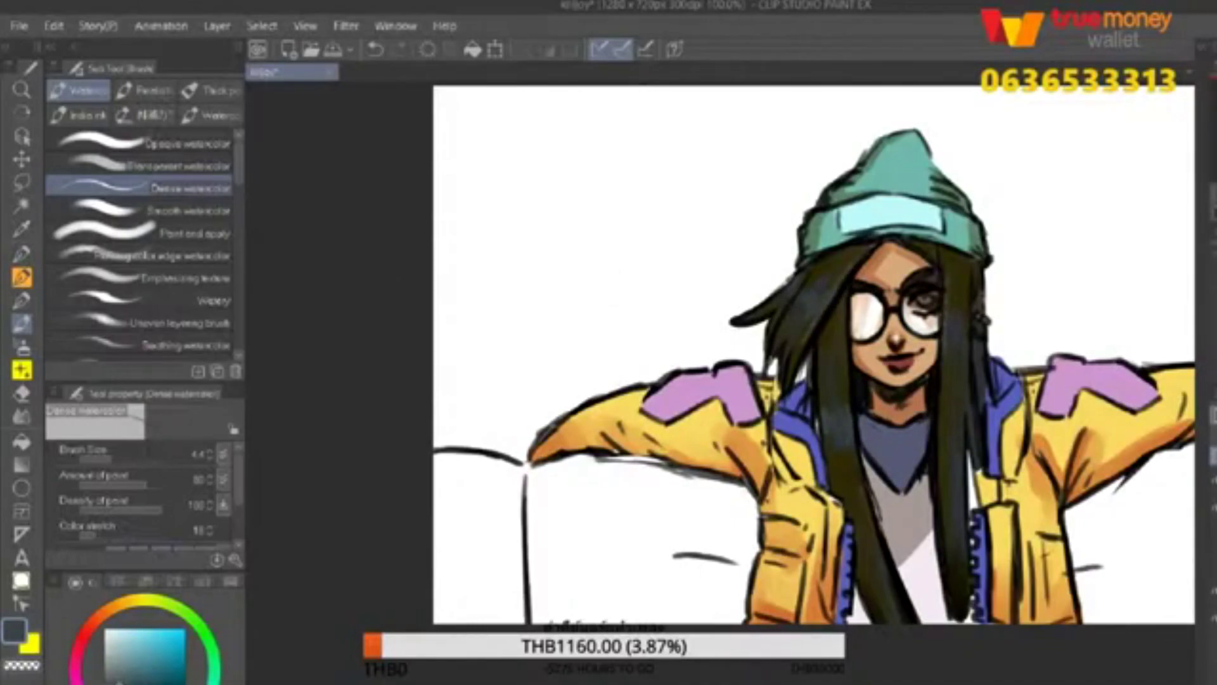
alt+click(507, 248)
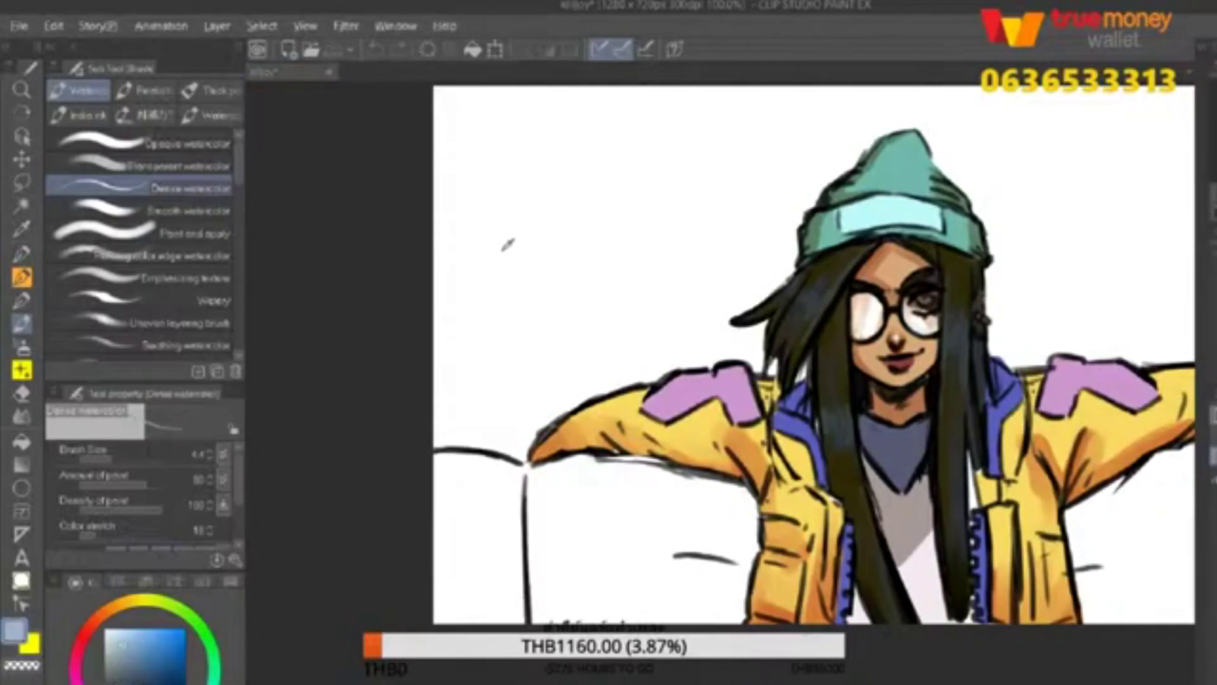
drag(983, 339, 977, 403)
click(123, 465)
drag(983, 324, 977, 431)
key(ctrl+z)
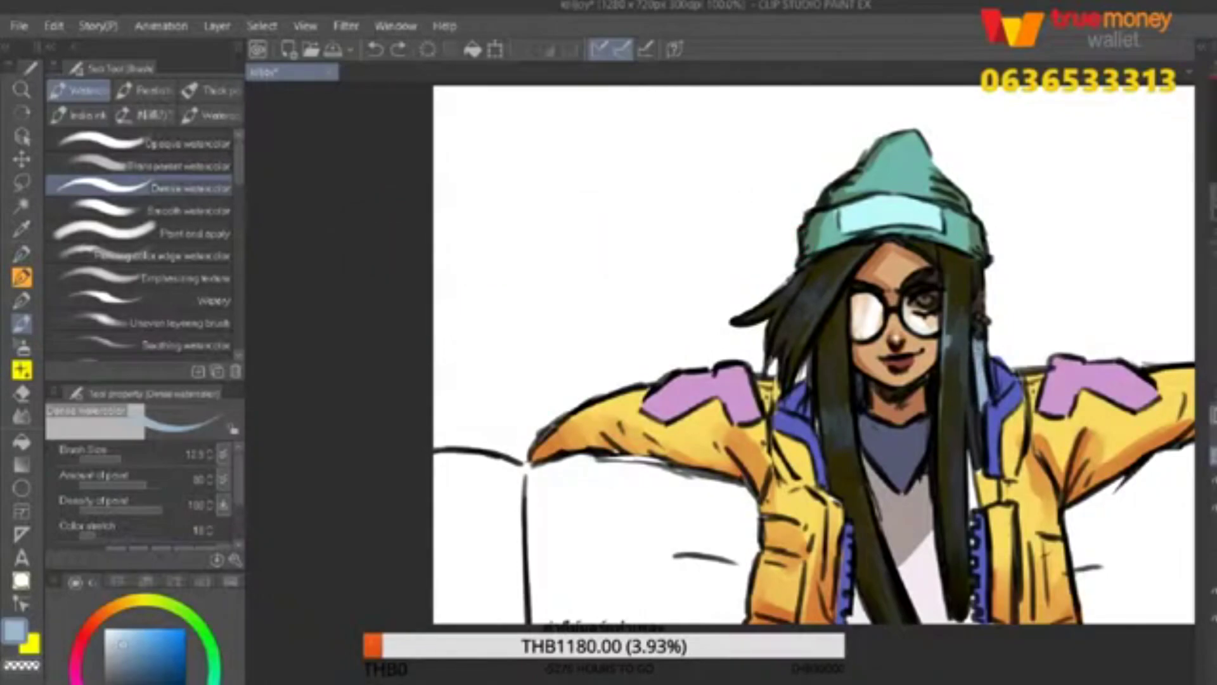
Brush light blue highlights over the hair left of the face and undo the last two strokes.
drag(848, 293, 818, 379)
drag(872, 247, 798, 346)
drag(824, 282, 794, 314)
key(ctrl+z)
key(ctrl+z)
Add fine pale blue highlights to the hair with a smaller Opaque watercolor brush, undoing unwanted strokes.
click(142, 143)
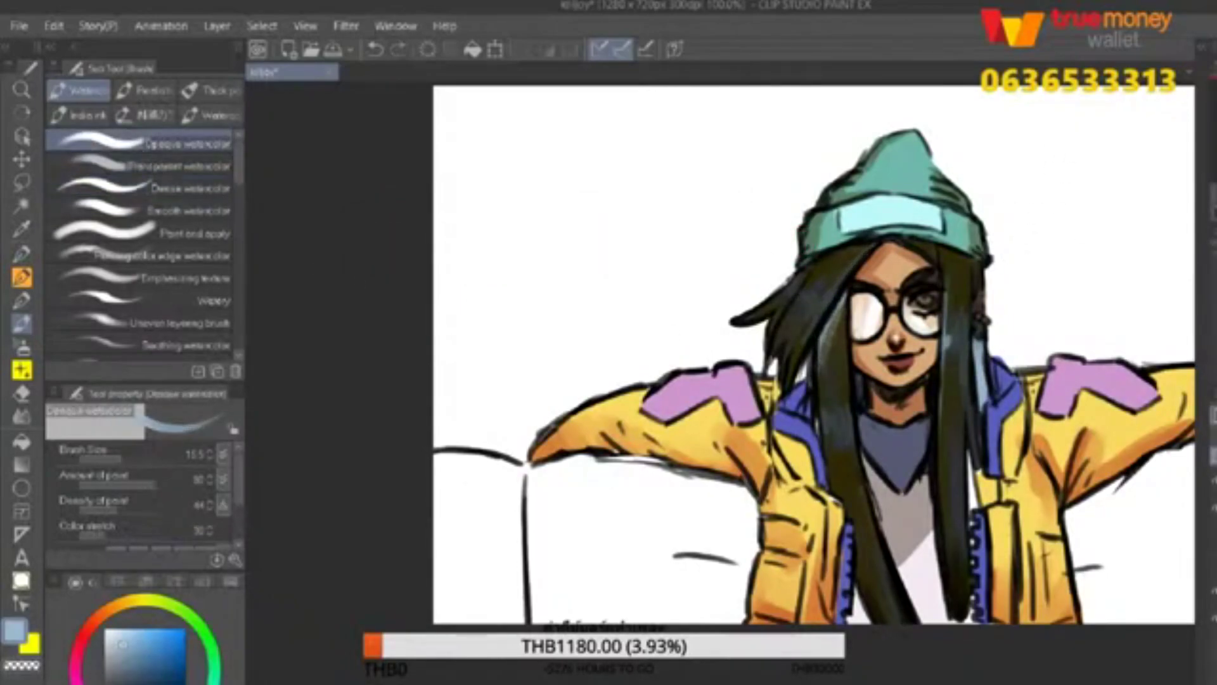
scroll(951, 127, down, 3)
scroll(951, 127, up, 3)
key(bracketleft)
key(bracketleft)
key(bracketleft)
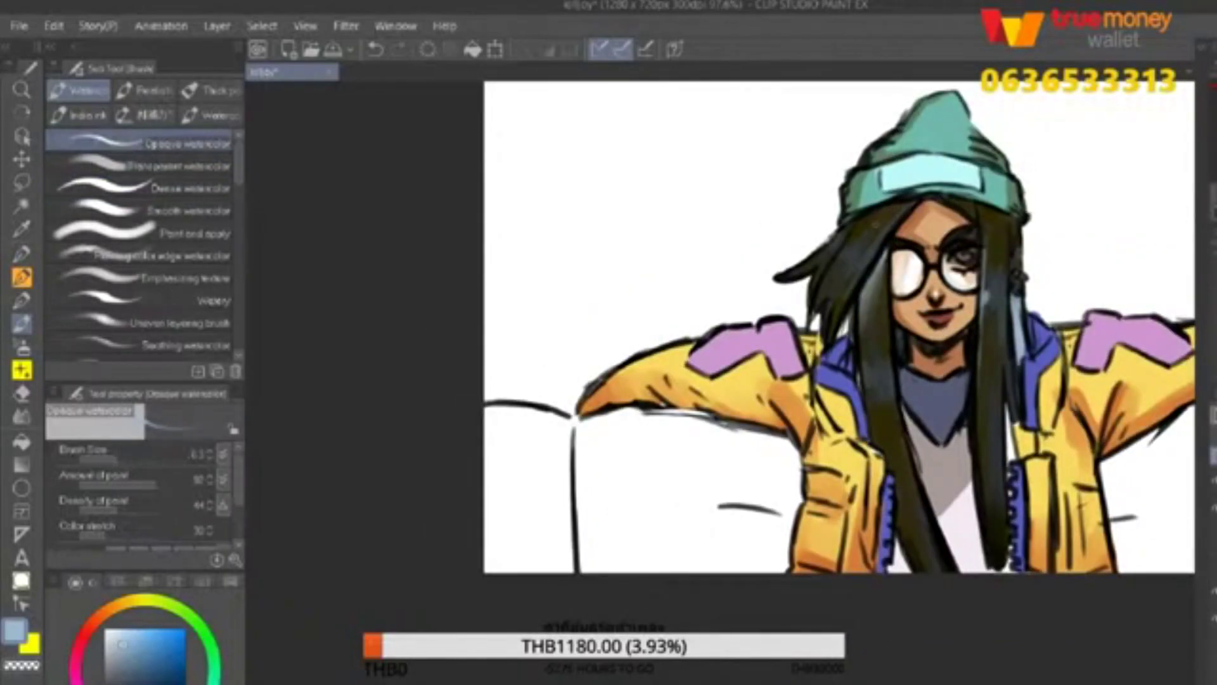
key(ctrl+z)
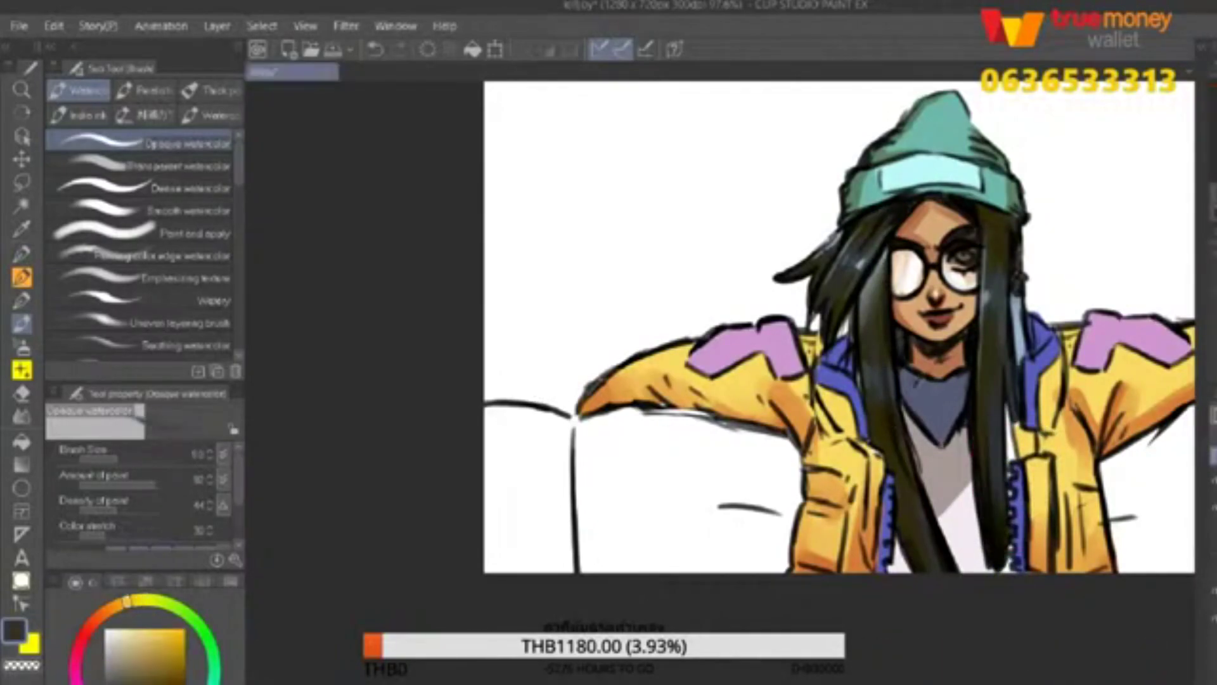
key(ctrl+z)
Shade the collar with dark navy and the shirt below it with a darker grey using the Dense watercolor brush.
click(133, 677)
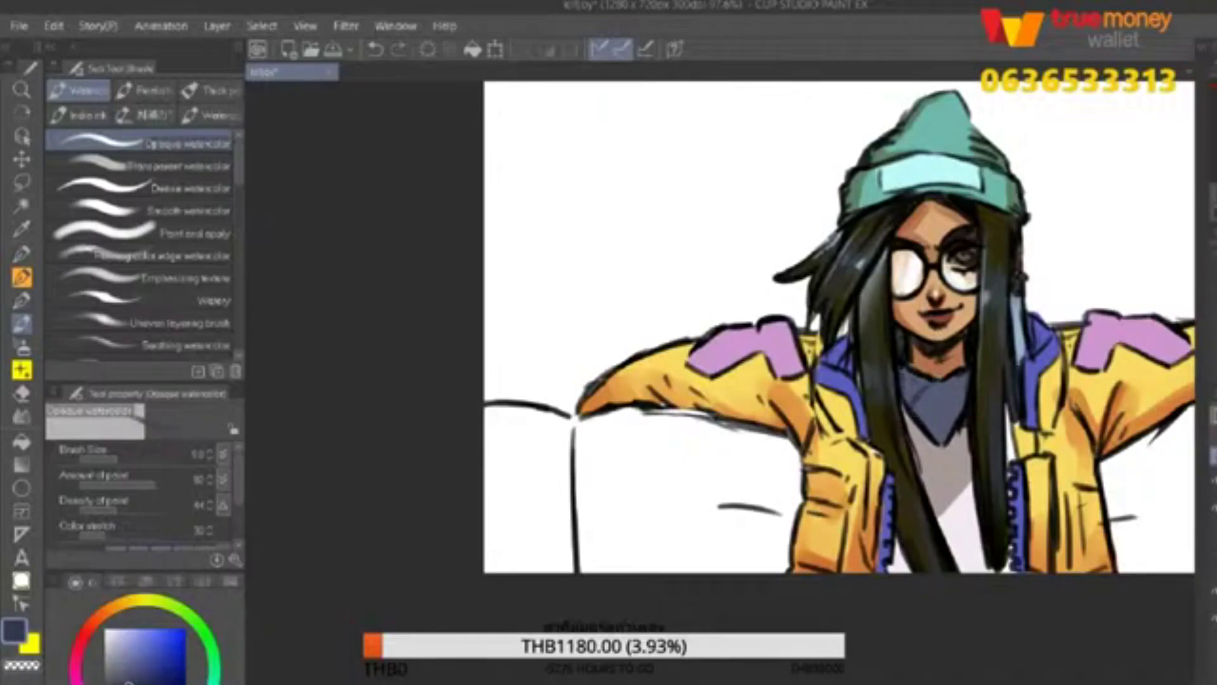
click(140, 188)
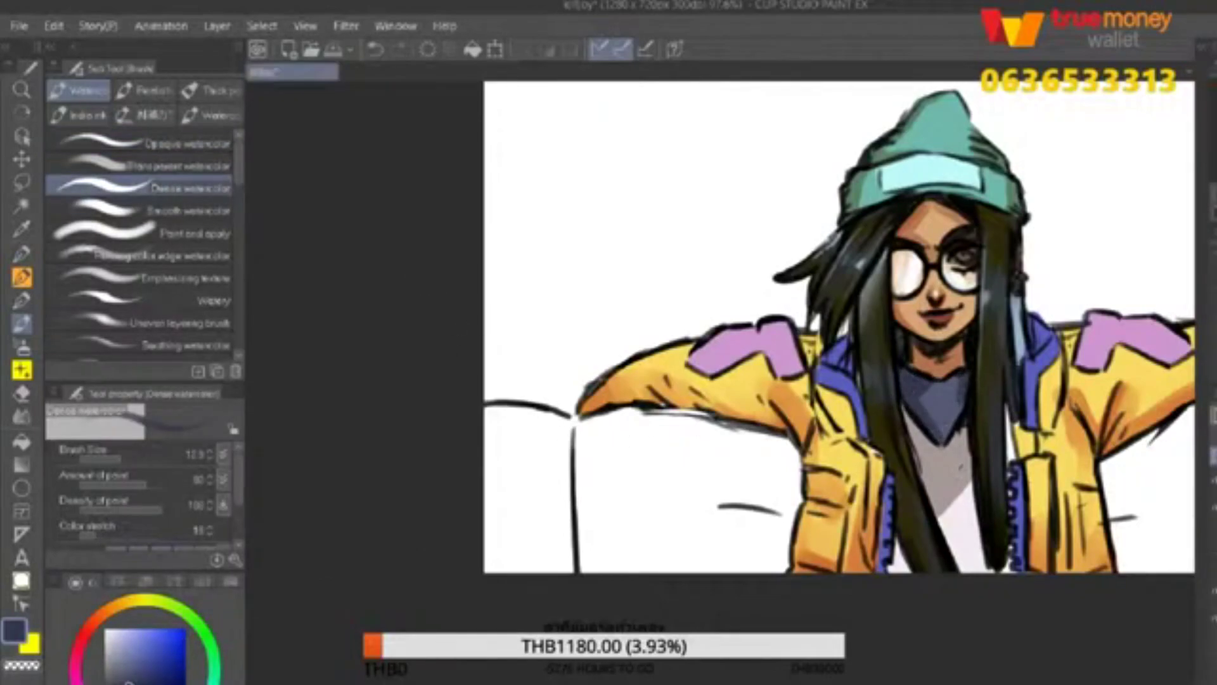
alt+click(919, 443)
drag(913, 418, 951, 558)
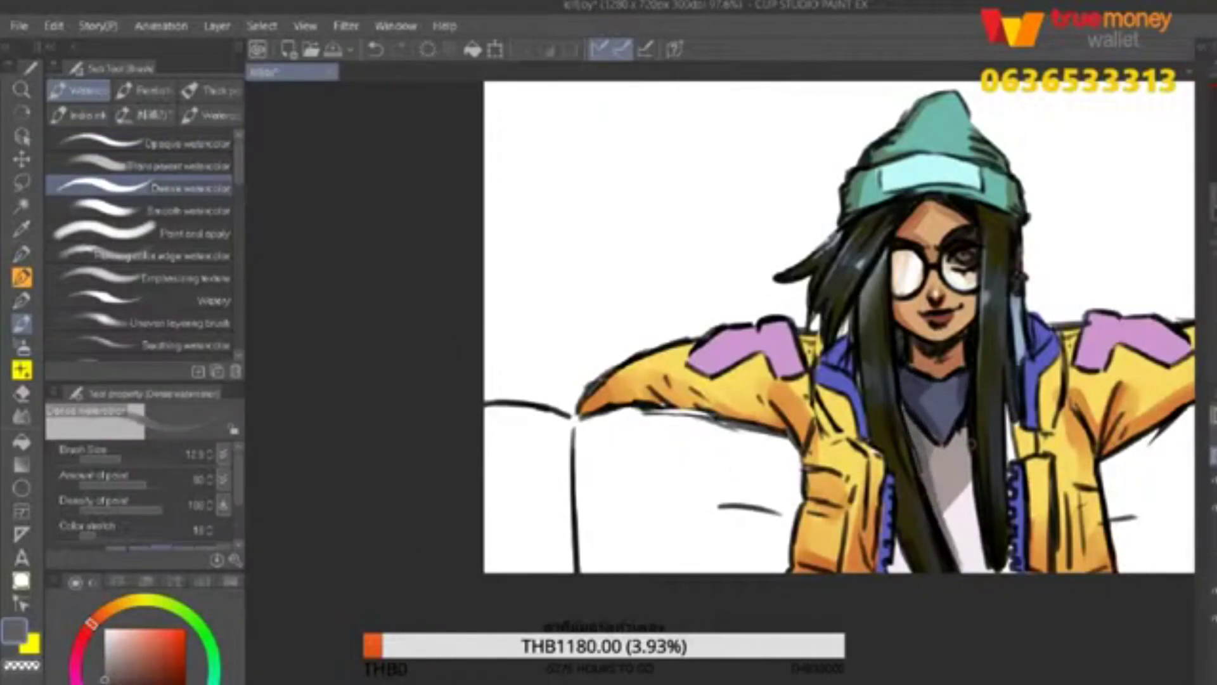
mouse_move(926, 444)
mouse_down()
mouse_move(970, 424)
mouse_move(970, 507)
mouse_up()
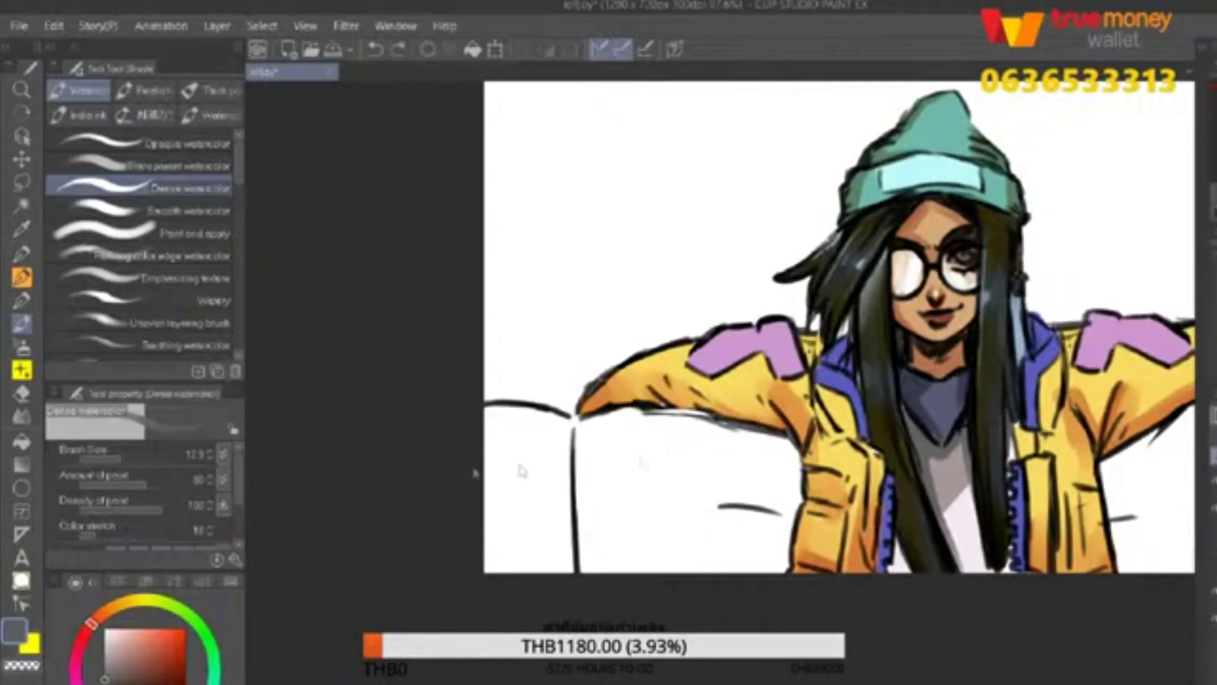
Shade both shoulder patches with pinkish purple and deeper purple along their lower edges using a smaller Dense watercolor brush.
key([)
key([)
drag(888, 349, 833, 348)
alt+click(578, 212)
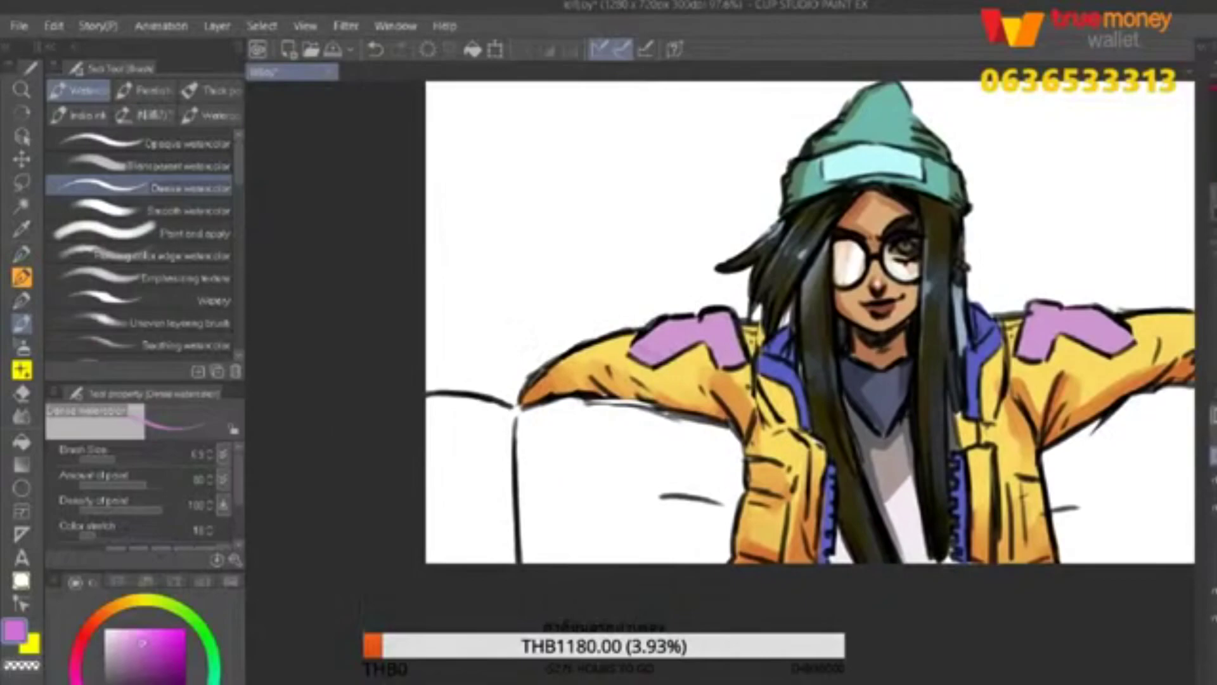
drag(1061, 329, 1109, 358)
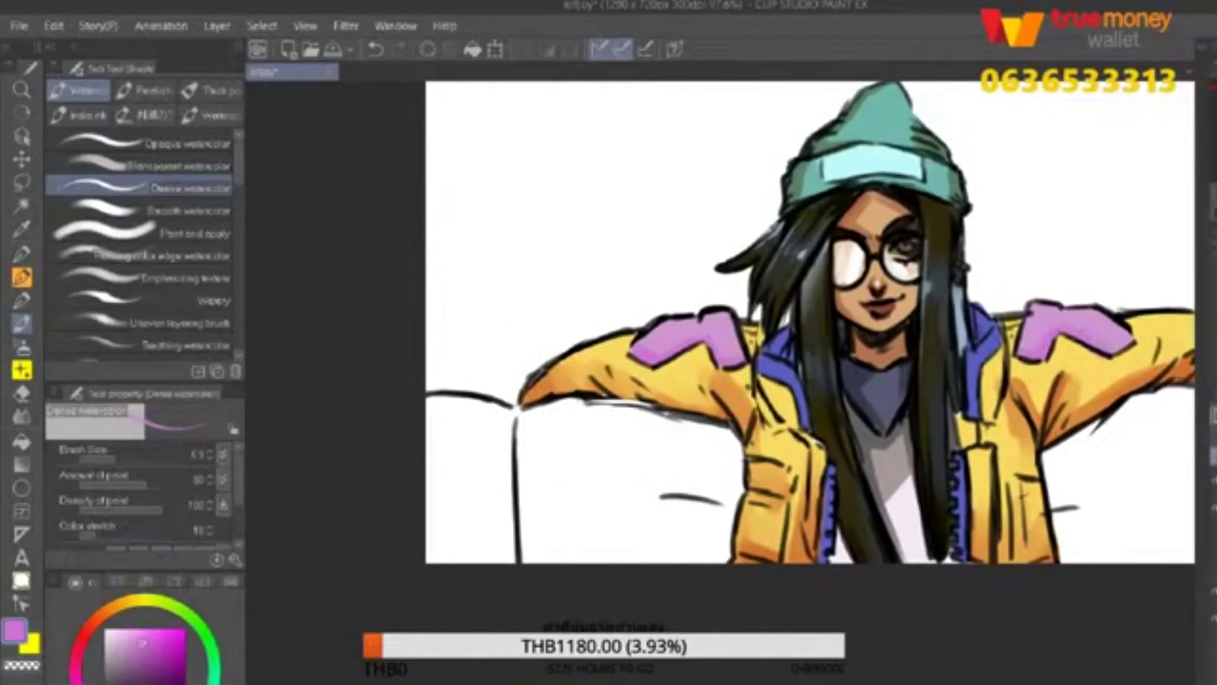
click(165, 655)
drag(633, 350, 660, 358)
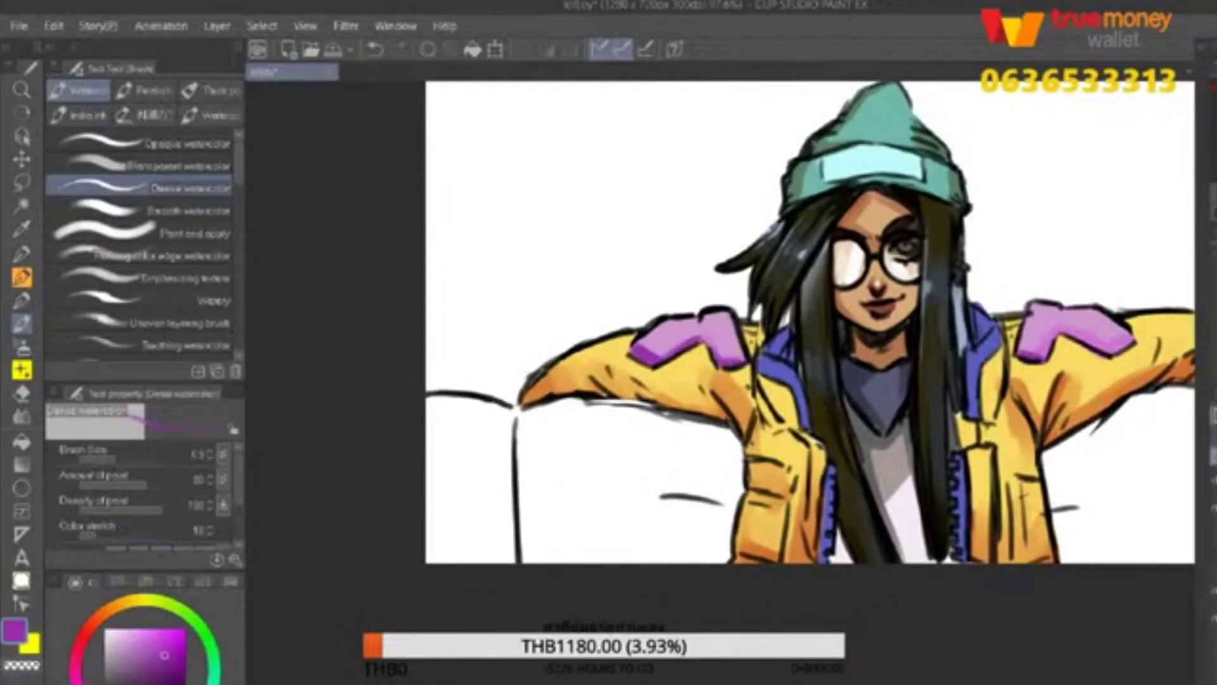
Deepen the jacket's orange shadows around the shoulders and paint white rim highlights along the sleeves and shoulder patches.
scroll(824, 317, down, 2)
alt+click(672, 381)
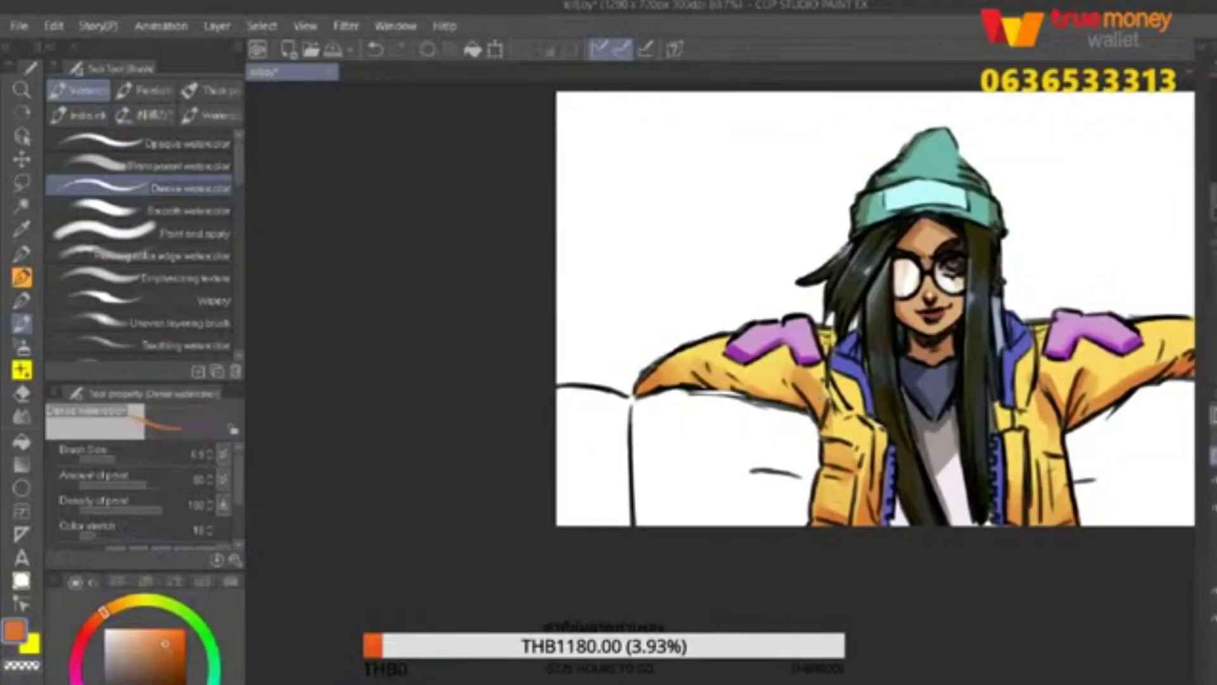
scroll(875, 305, down, 1)
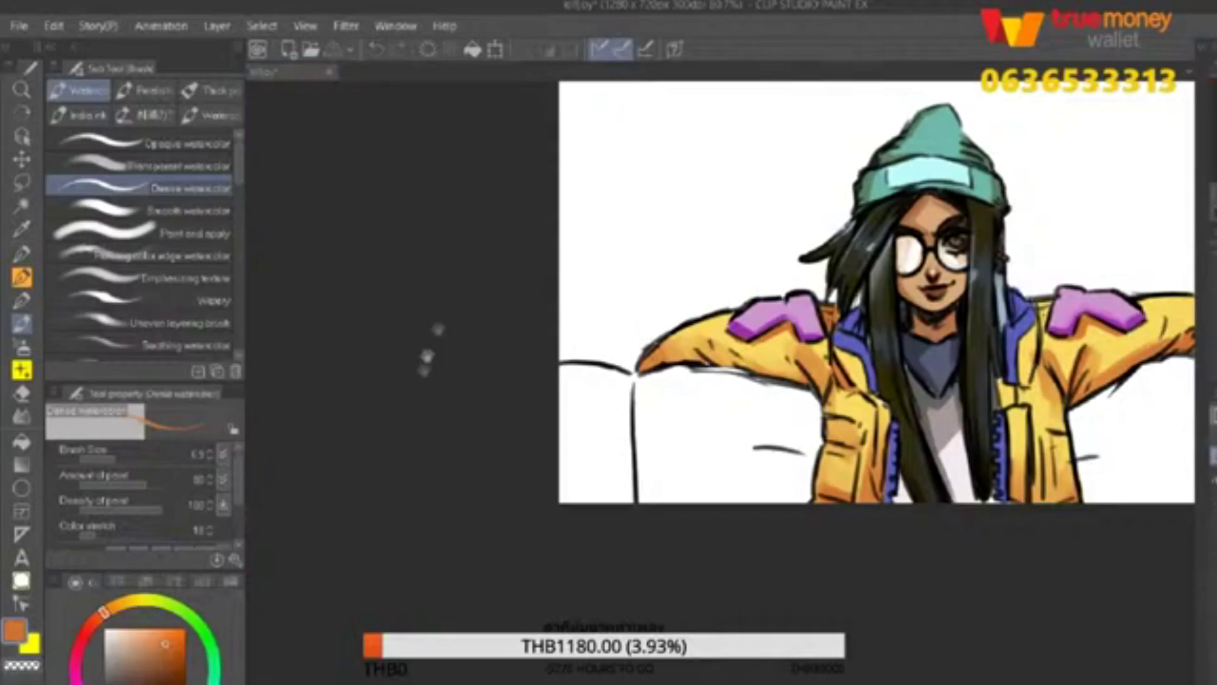
alt+click(590, 412)
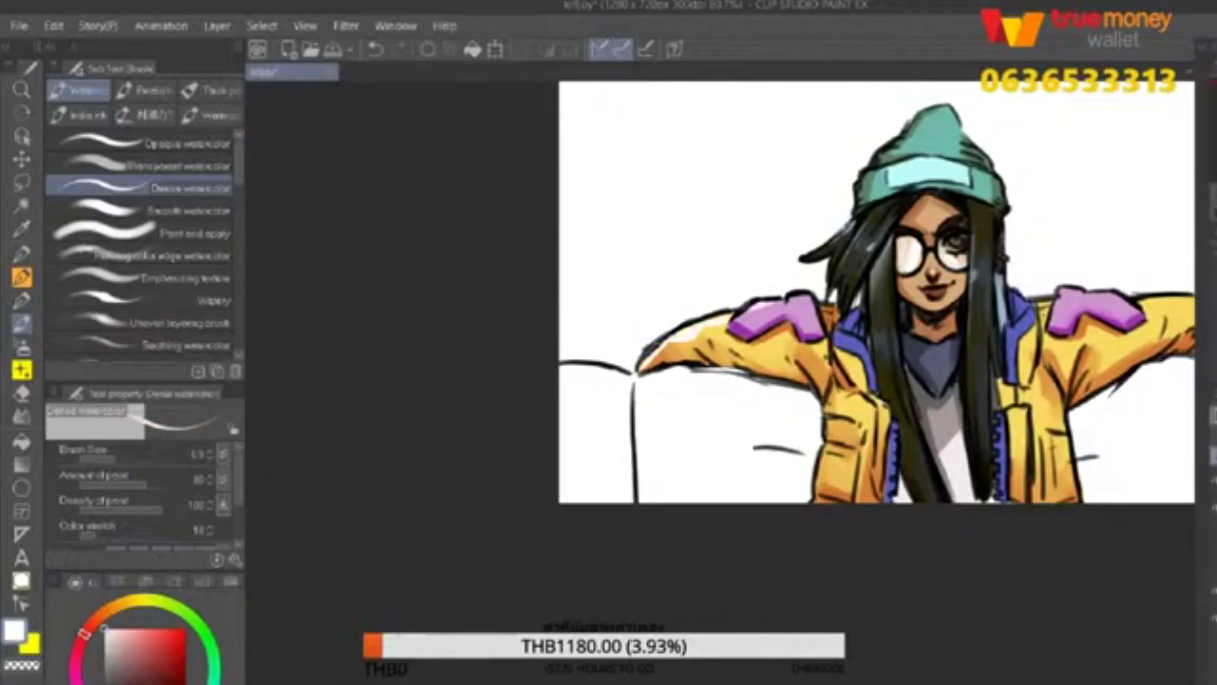
Shade the beanie's brim with dark green and paint a white rim light along its left edge.
key(ctrl+0)
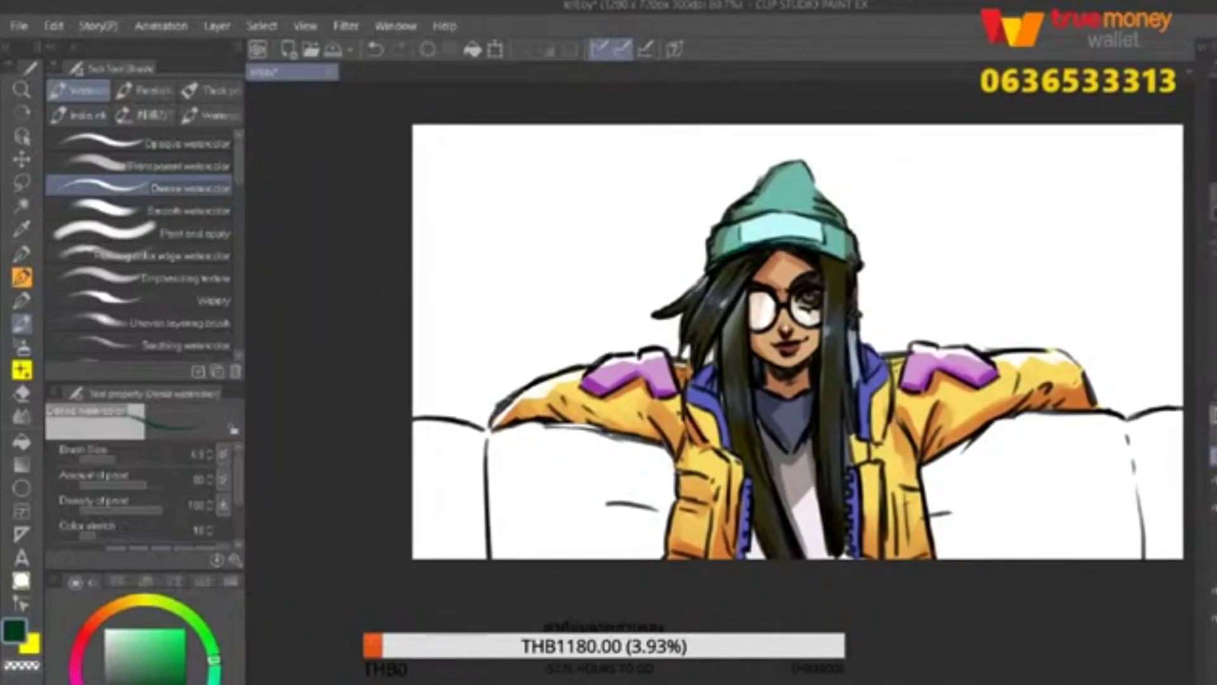
drag(729, 216, 778, 164)
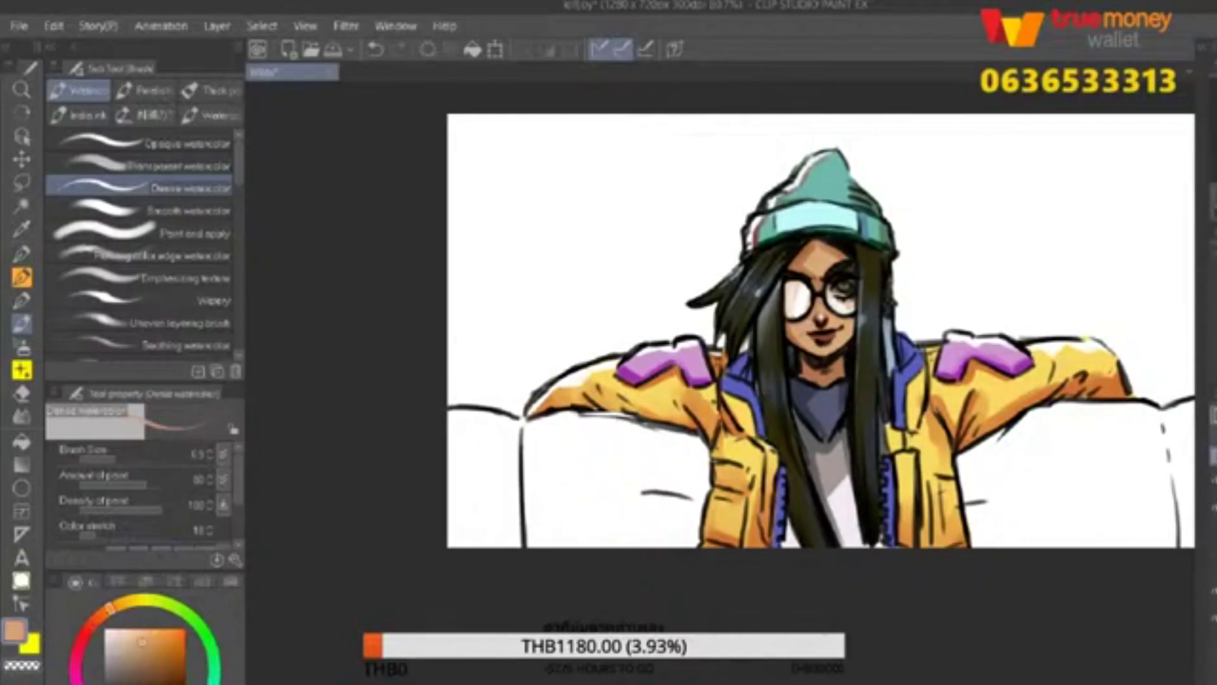
Repaint the lips in dark red and add a pink highlight to the lower lip with a smaller brush.
scroll(831, 292, up, 3)
mouse_move(850, 336)
mouse_down()
mouse_move(830, 361)
mouse_move(760, 361)
mouse_up()
scroll(668, 371, up, 1)
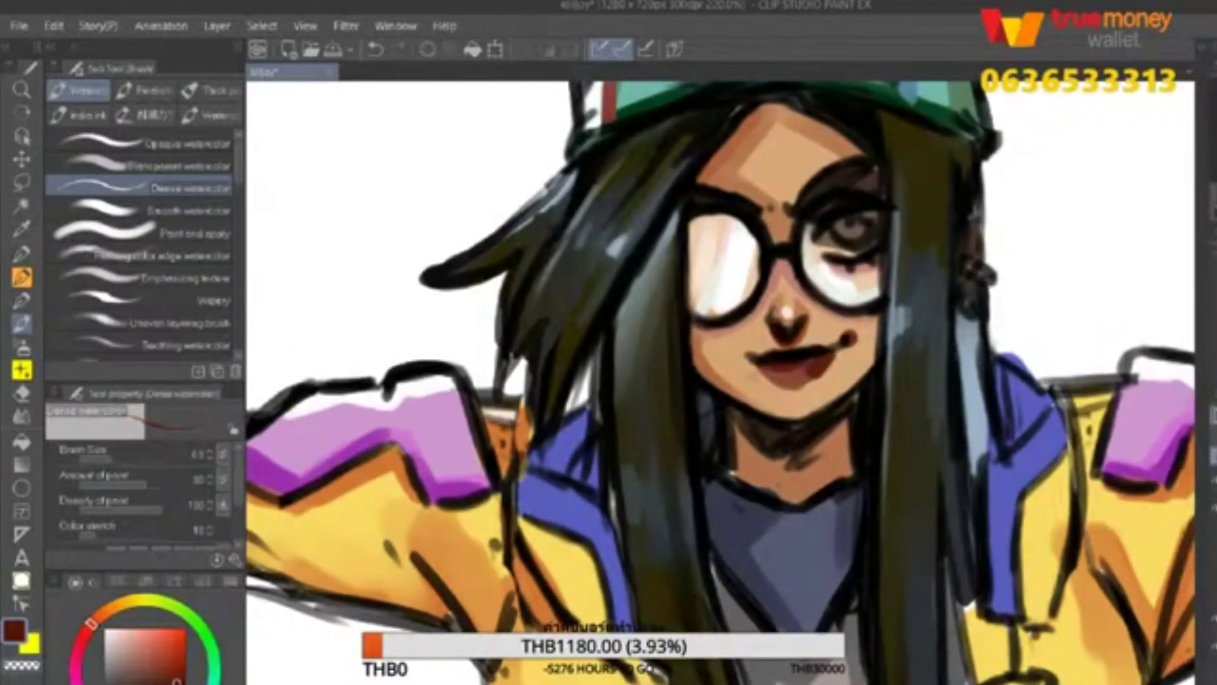
alt+click(773, 370)
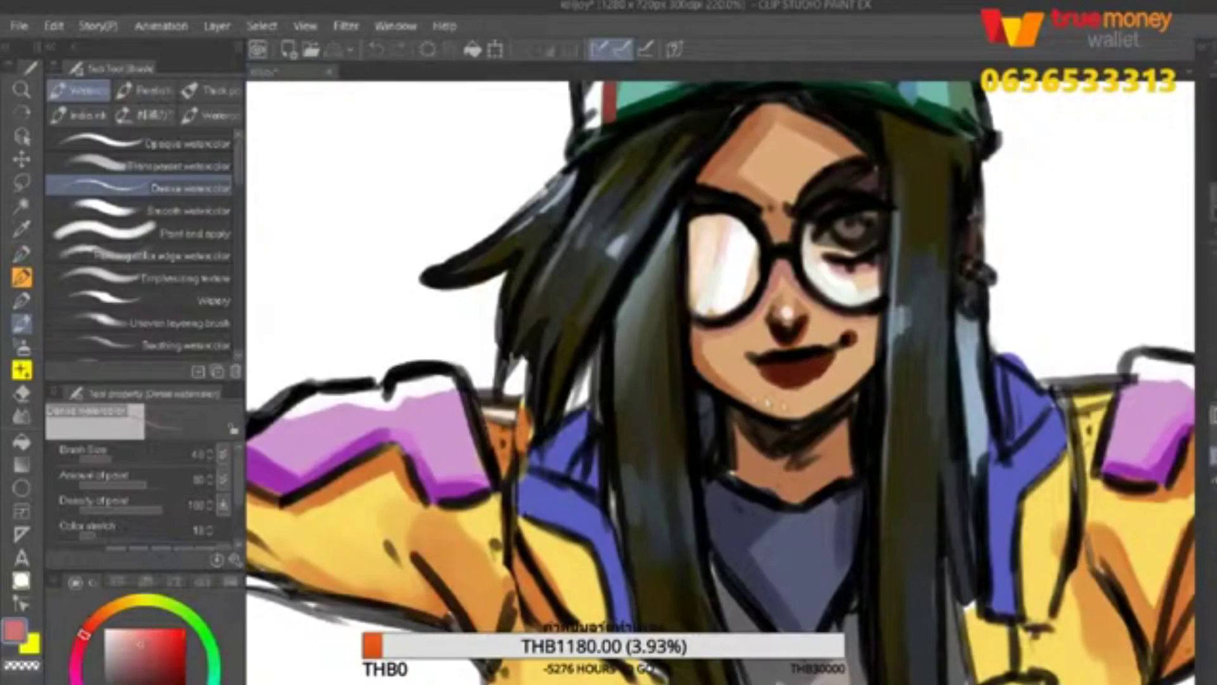
alt+click(774, 380)
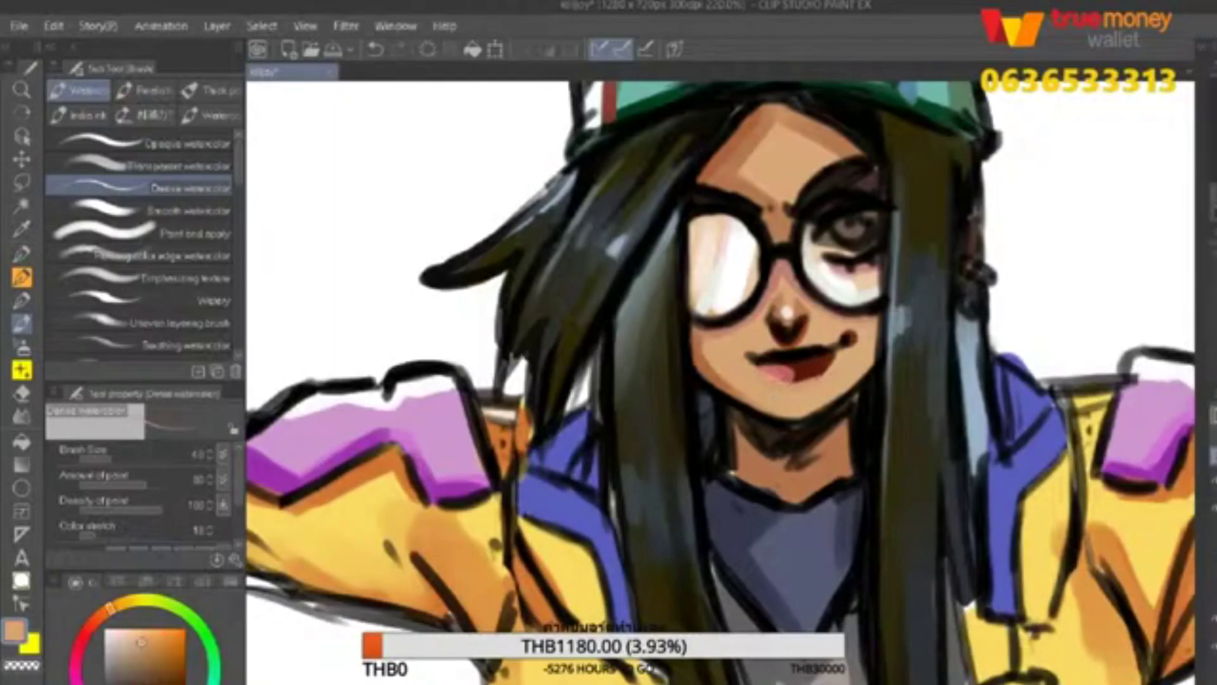
alt+click(783, 380)
key(bracketleft)
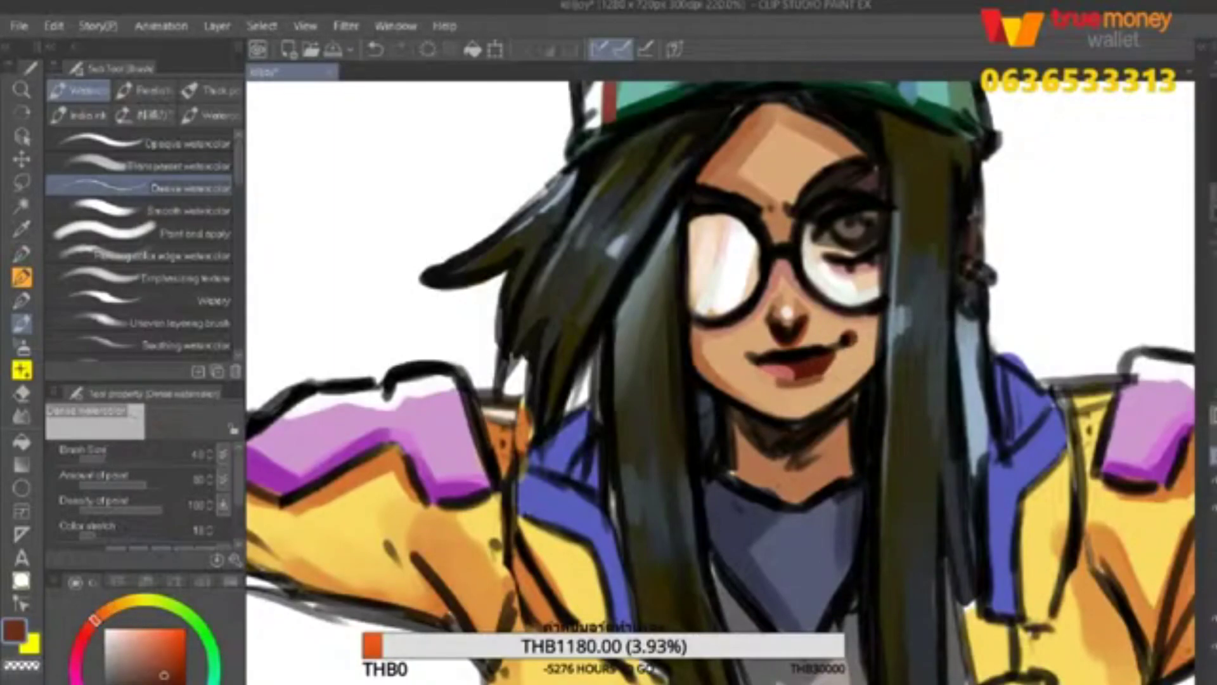
Dab a near-white highlight on the nose tip, using a colour sampled from the glasses lens.
alt+click(716, 260)
click(791, 312)
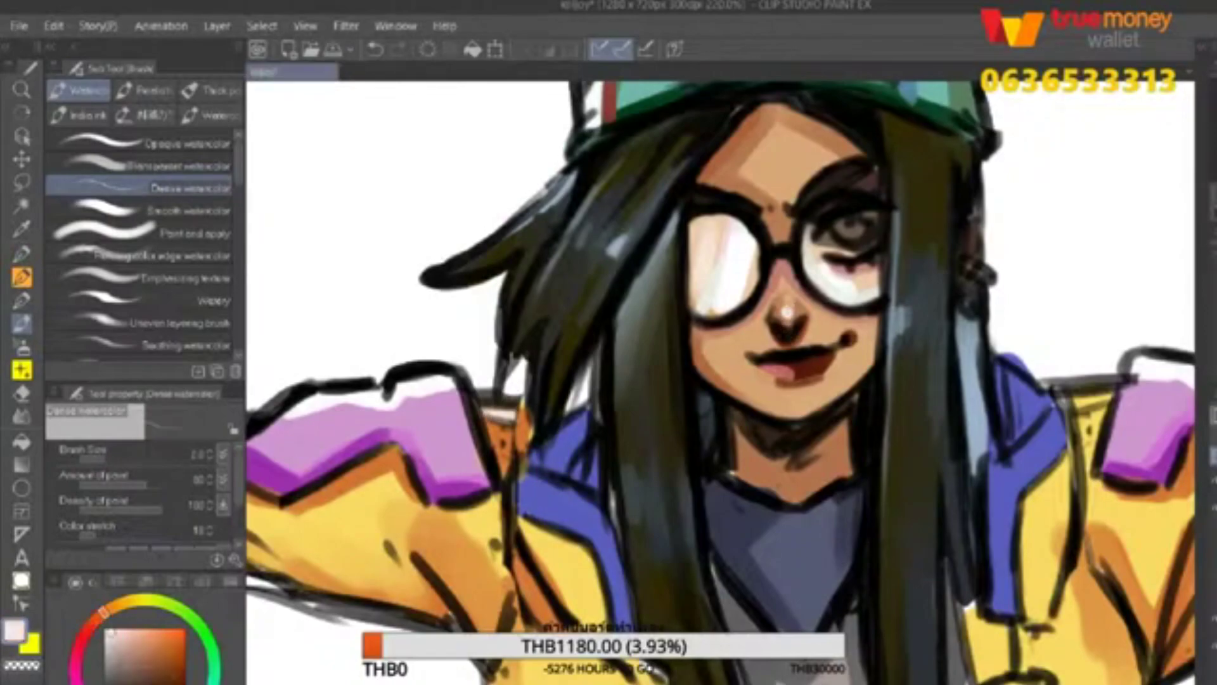
scroll(720, 380, down, 3)
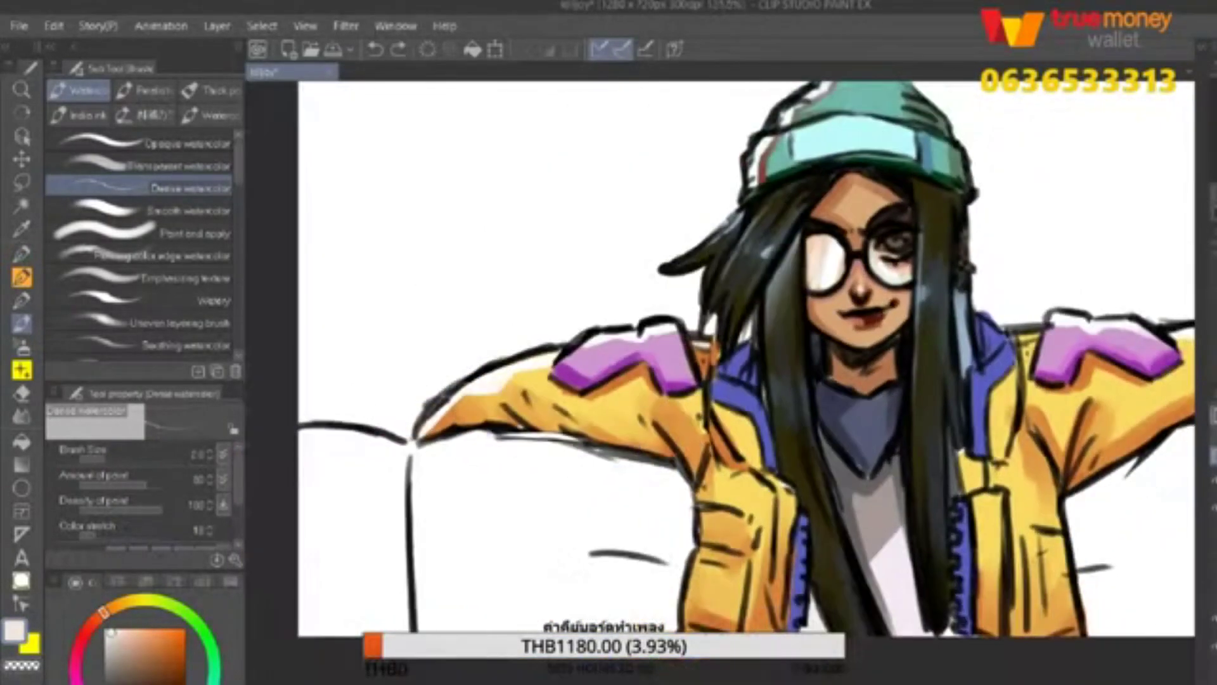
scroll(720, 380, up, 2)
scroll(394, 108, down, 4)
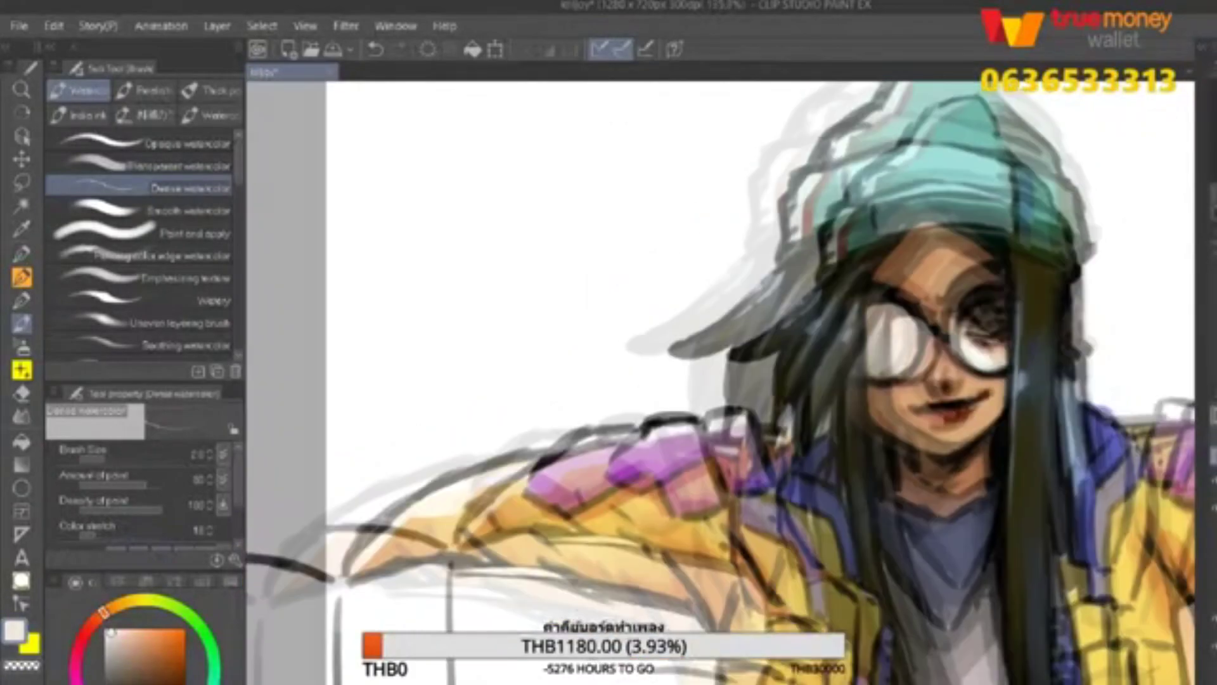
Undo and redo the last change, and touch up the hair edge left of the neck with blue-grey.
key(ctrl+z)
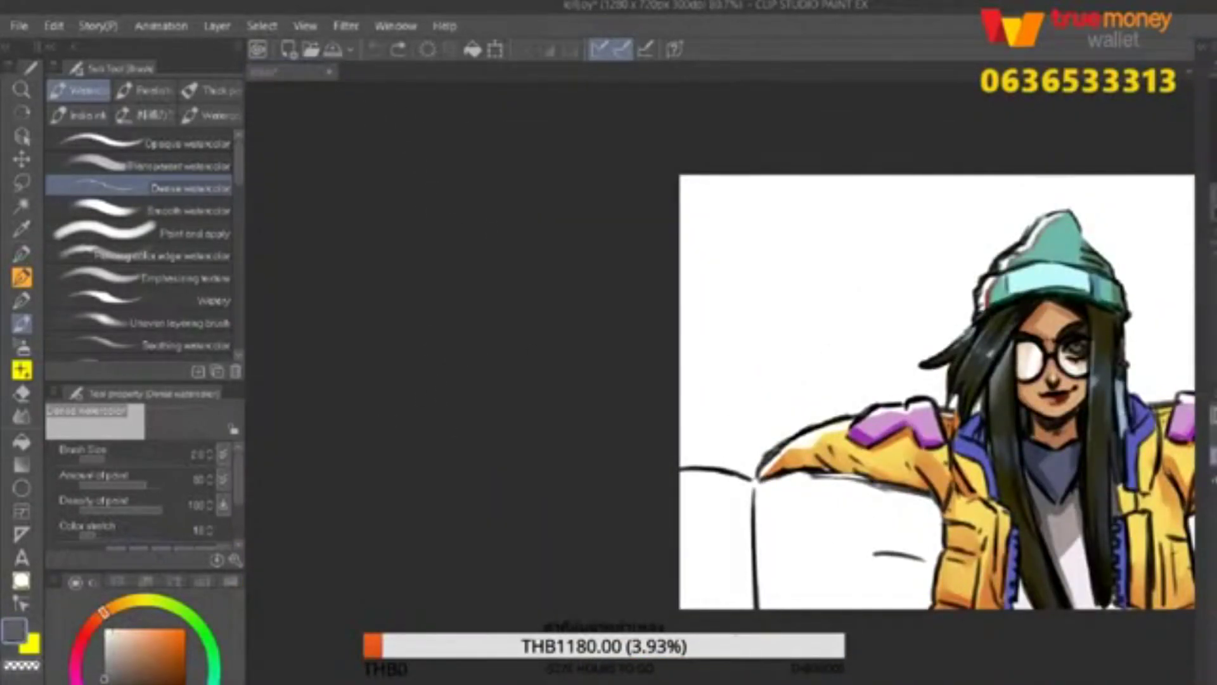
key(ctrl+y)
scroll(720, 380, up, 3)
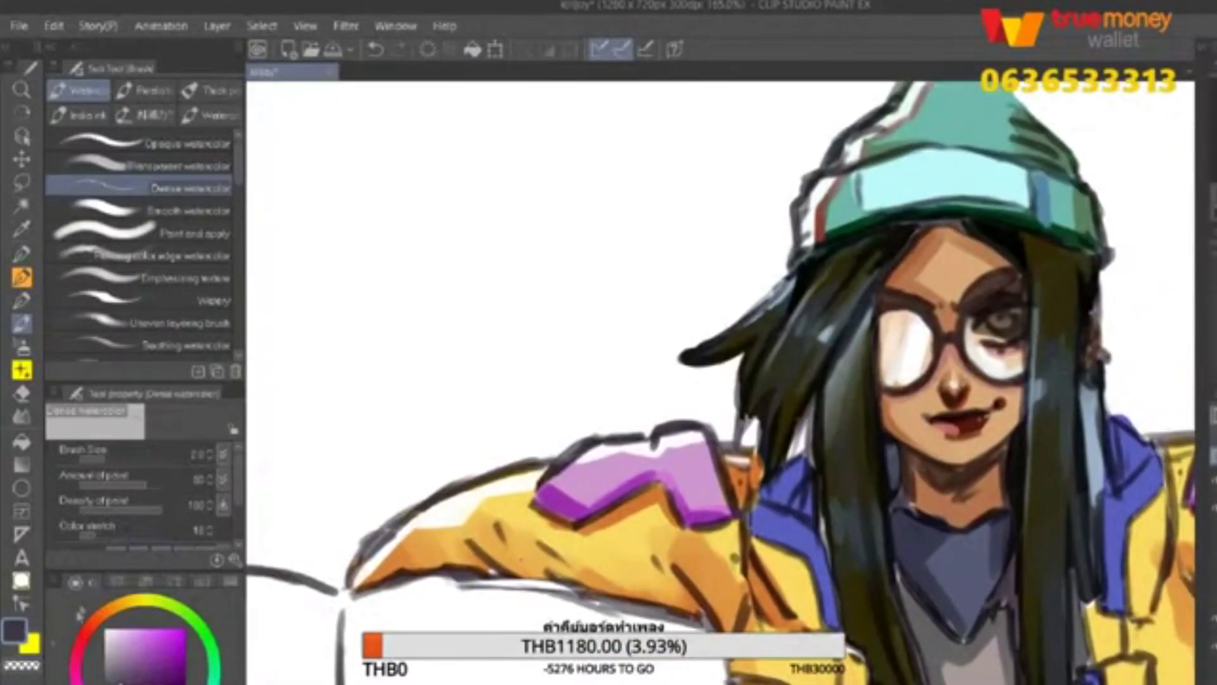
scroll(720, 380, down, 1)
scroll(720, 380, up, 2)
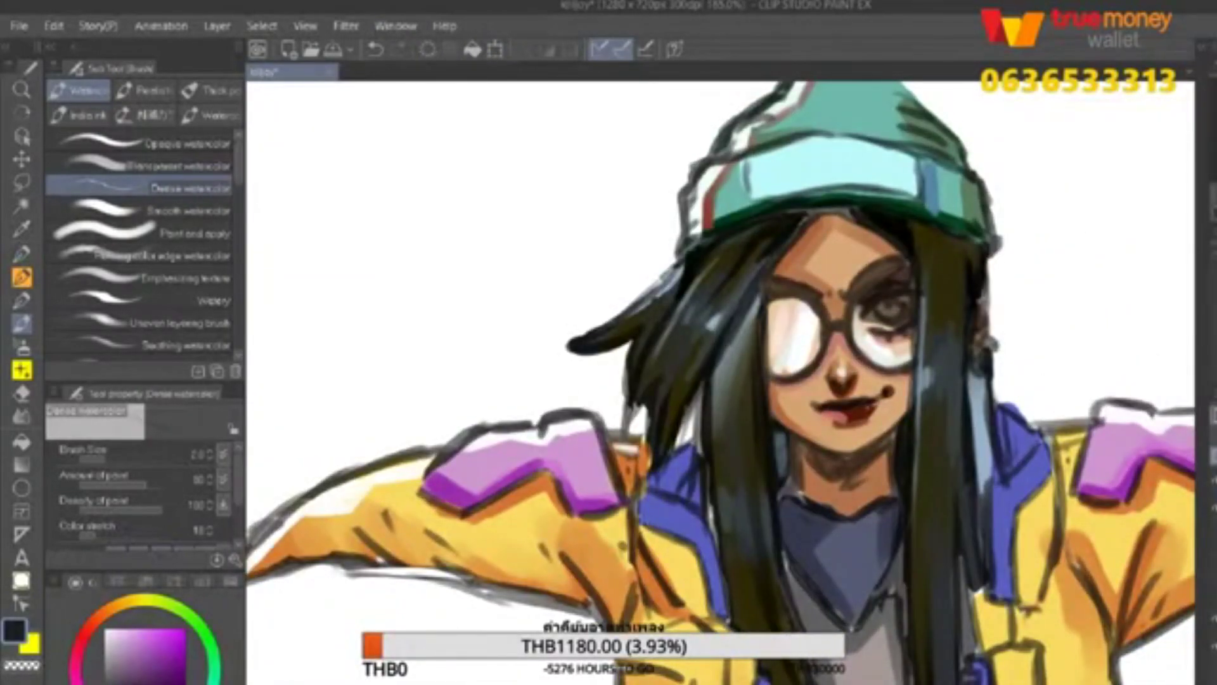
Refine the lips' shape and shading with dark red and brown tones sampled from the mouth area.
scroll(493, 289, up, 2)
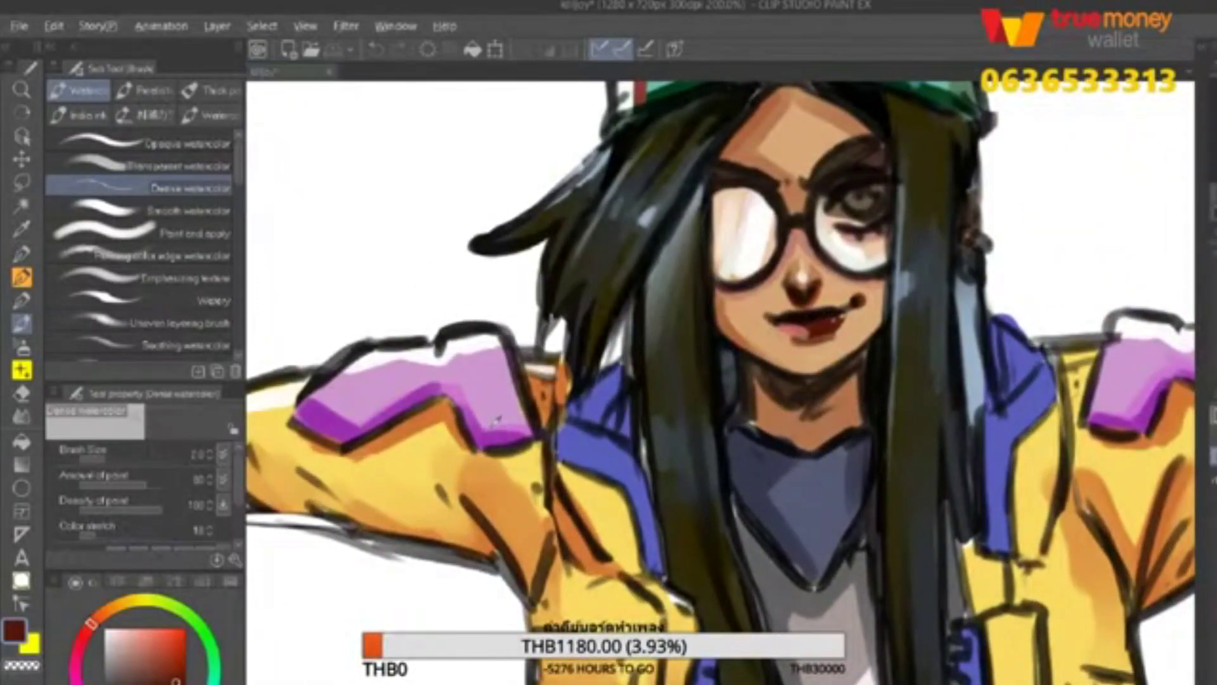
alt+click(809, 320)
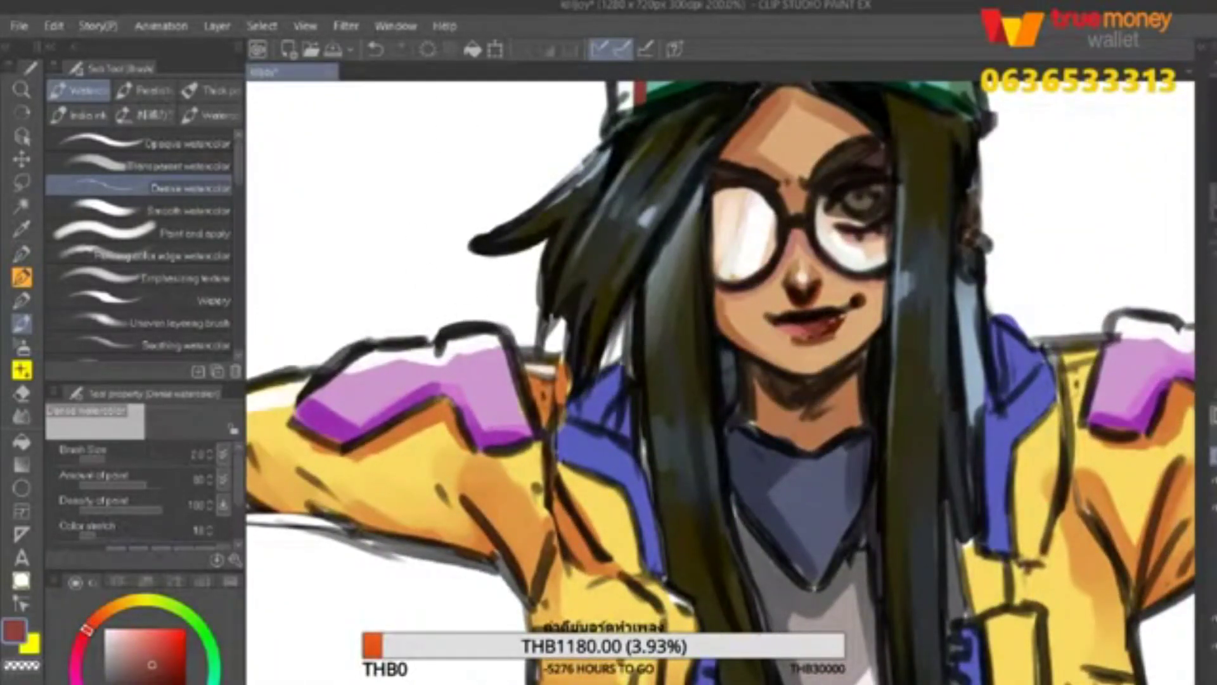
alt+click(781, 330)
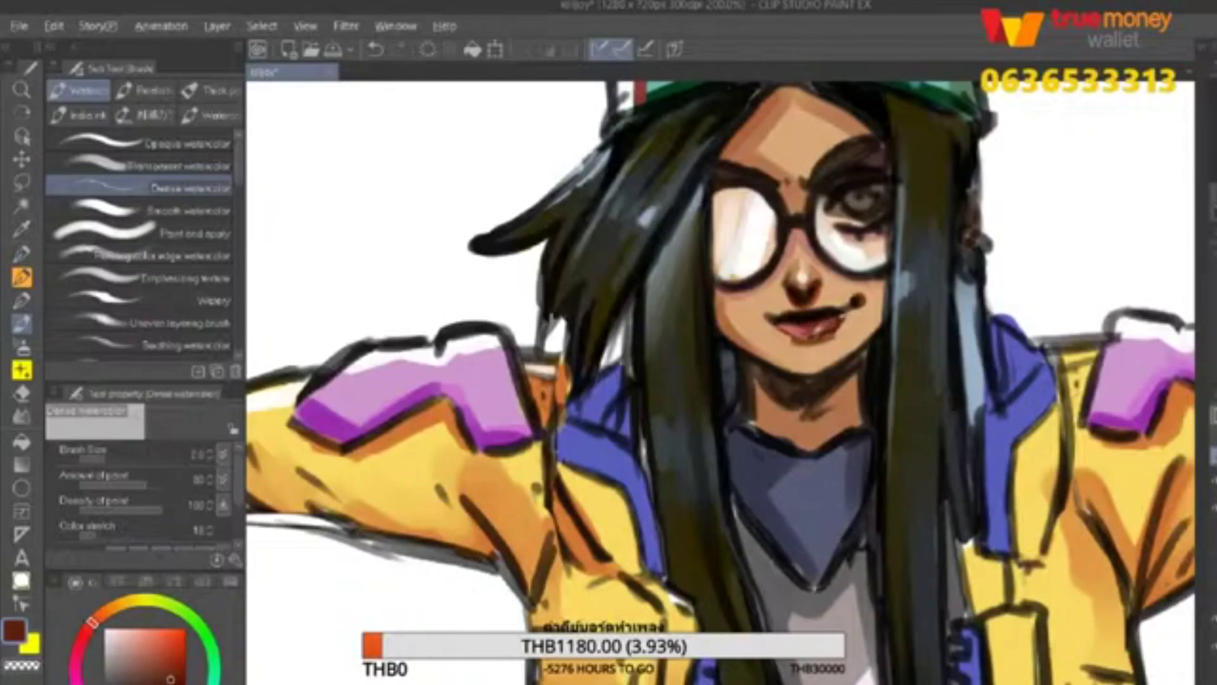
alt+click(797, 329)
alt+click(841, 308)
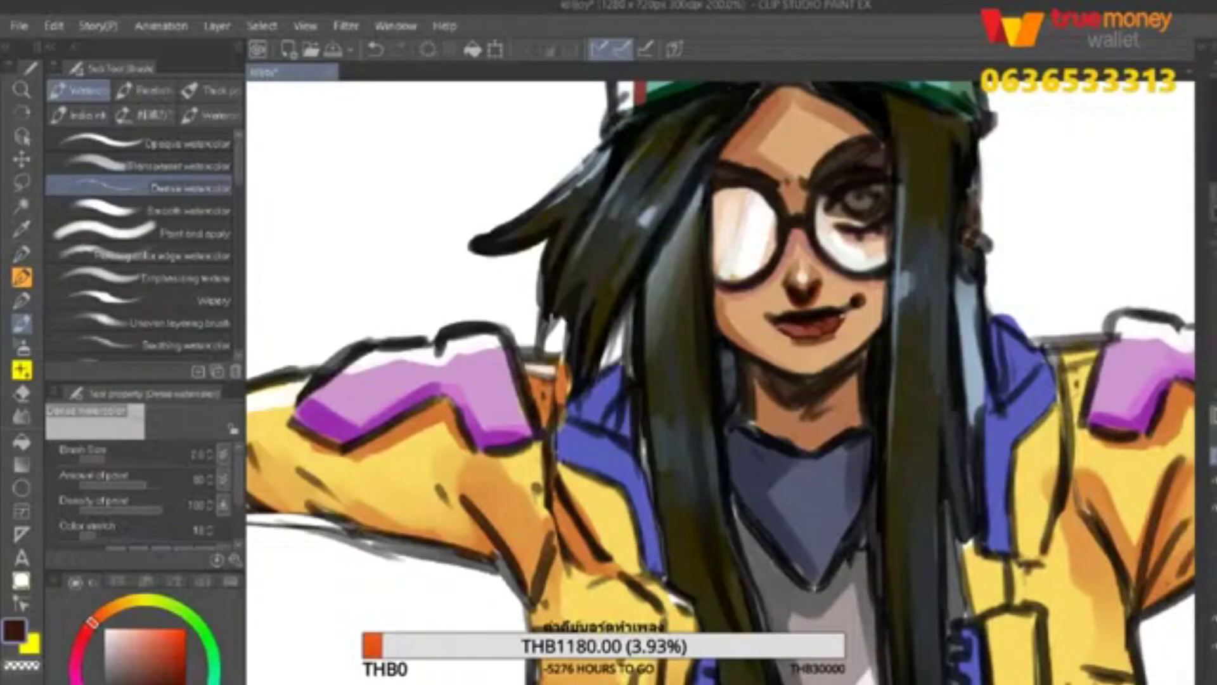
scroll(1012, 144, down, 1)
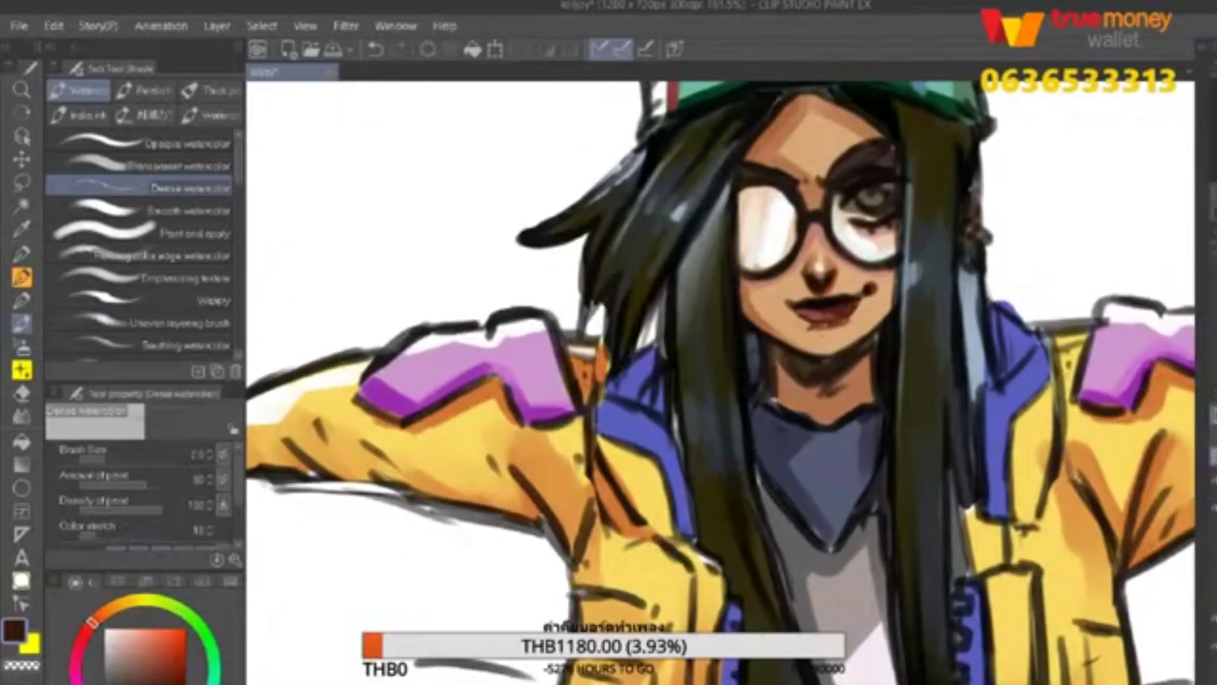
scroll(893, 389, down, 2)
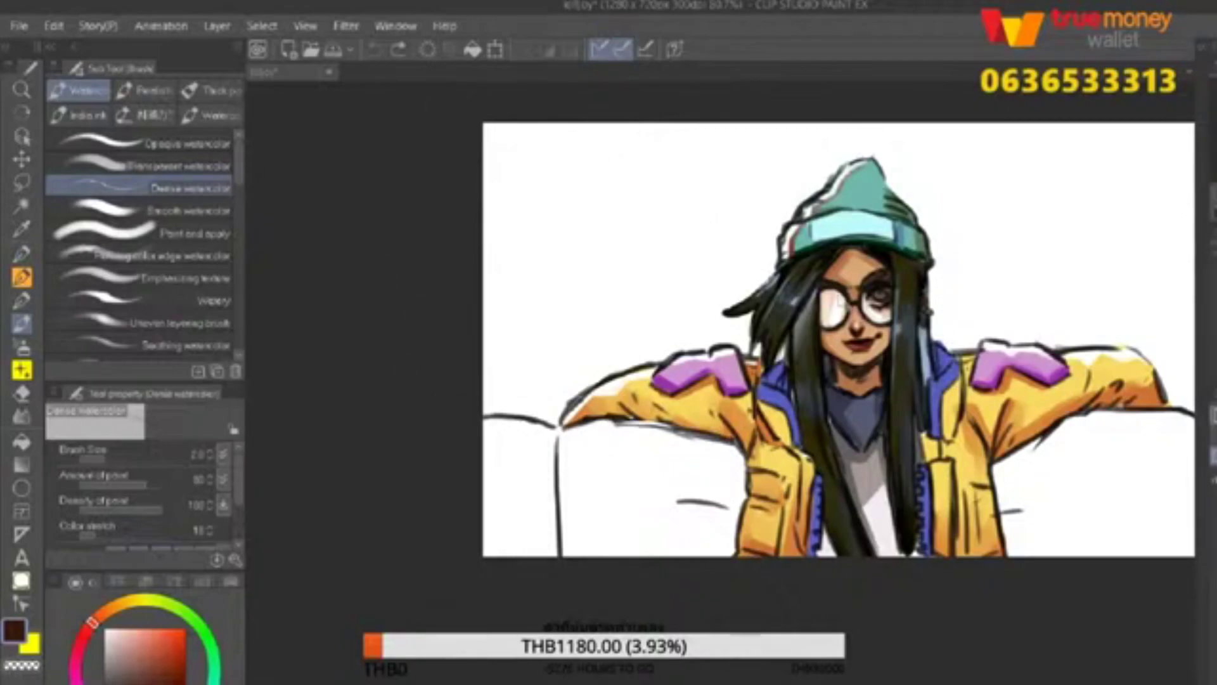
Fill both sides of the sofa with bright red, using a fill that refers to other layers.
scroll(1071, 401, up, 1)
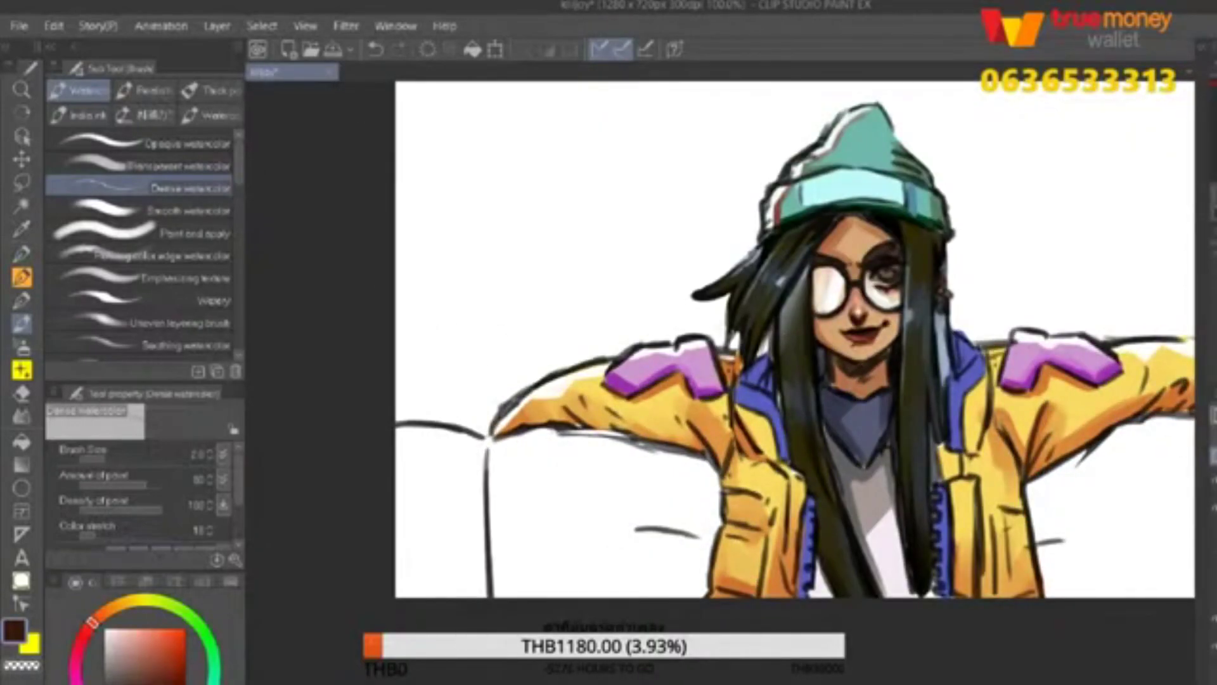
scroll(1077, 286, down, 2)
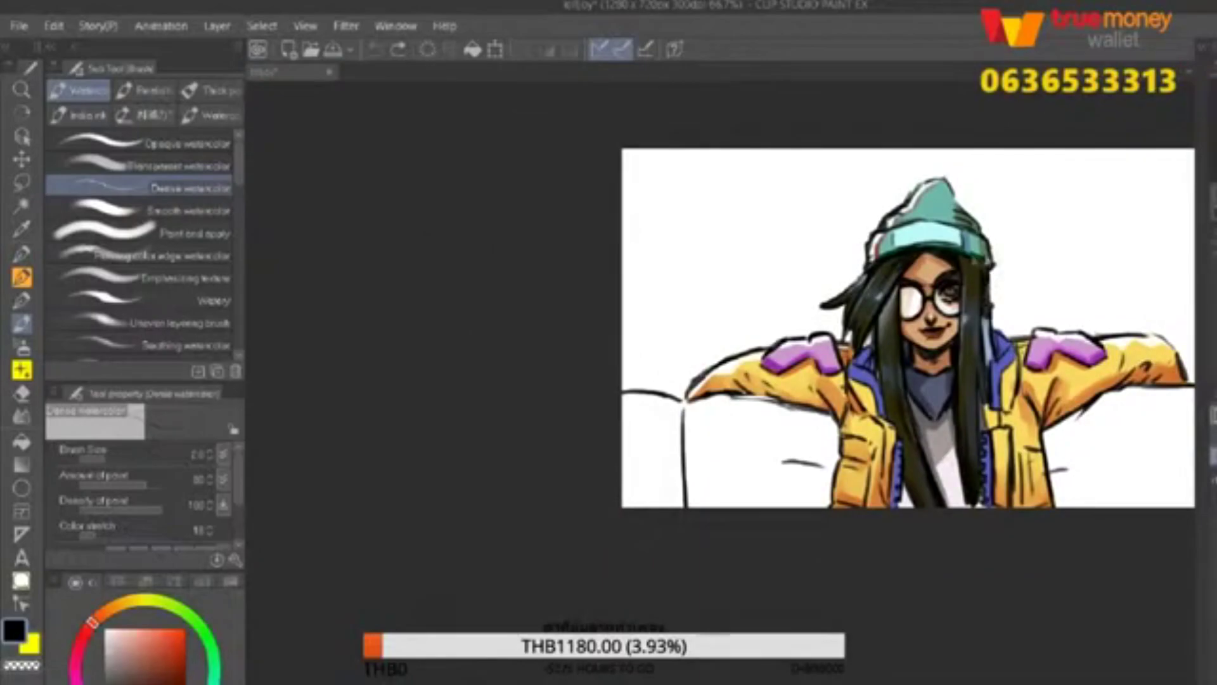
scroll(1078, 285, down, 3)
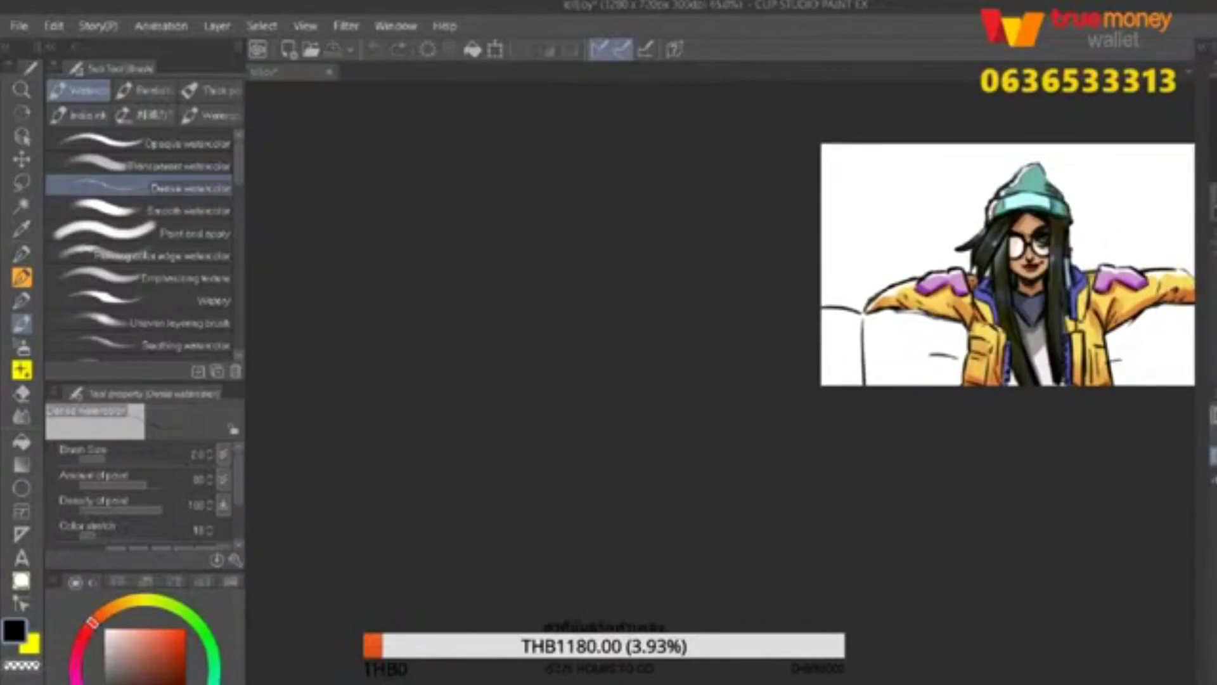
click(163, 628)
click(21, 442)
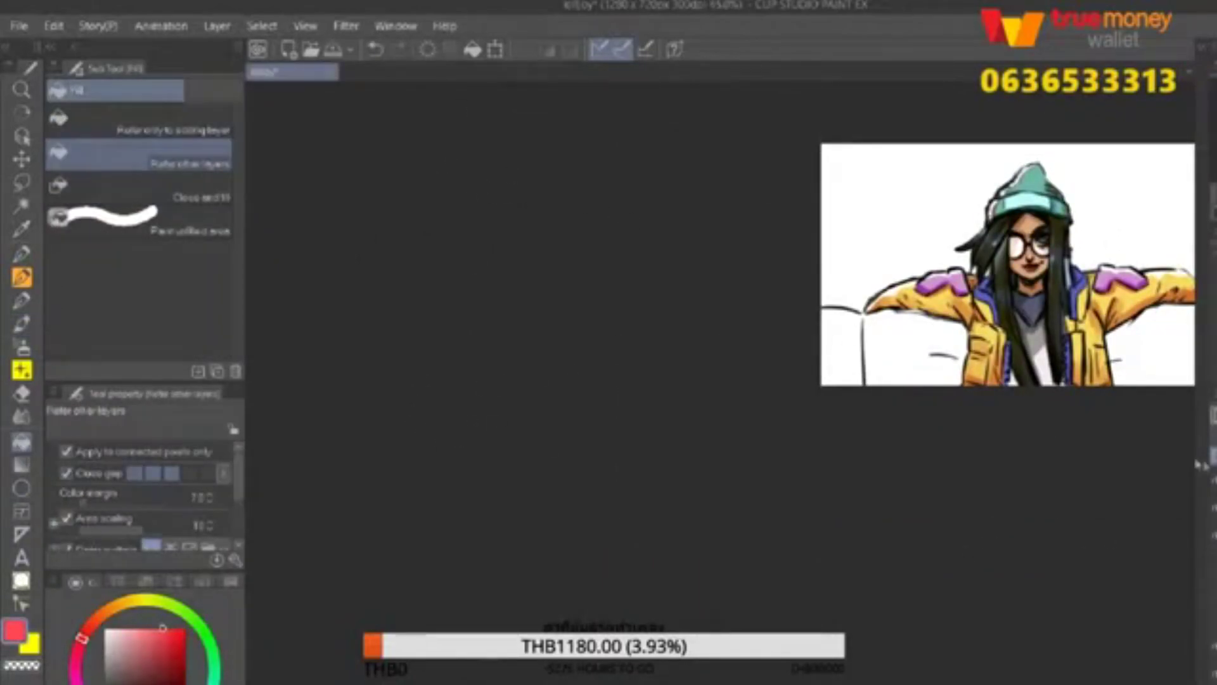
click(900, 351)
click(1154, 355)
Paint darker red shadows on the sofa beside the jacket and along the cushion seams with the Turnip pen.
key(p)
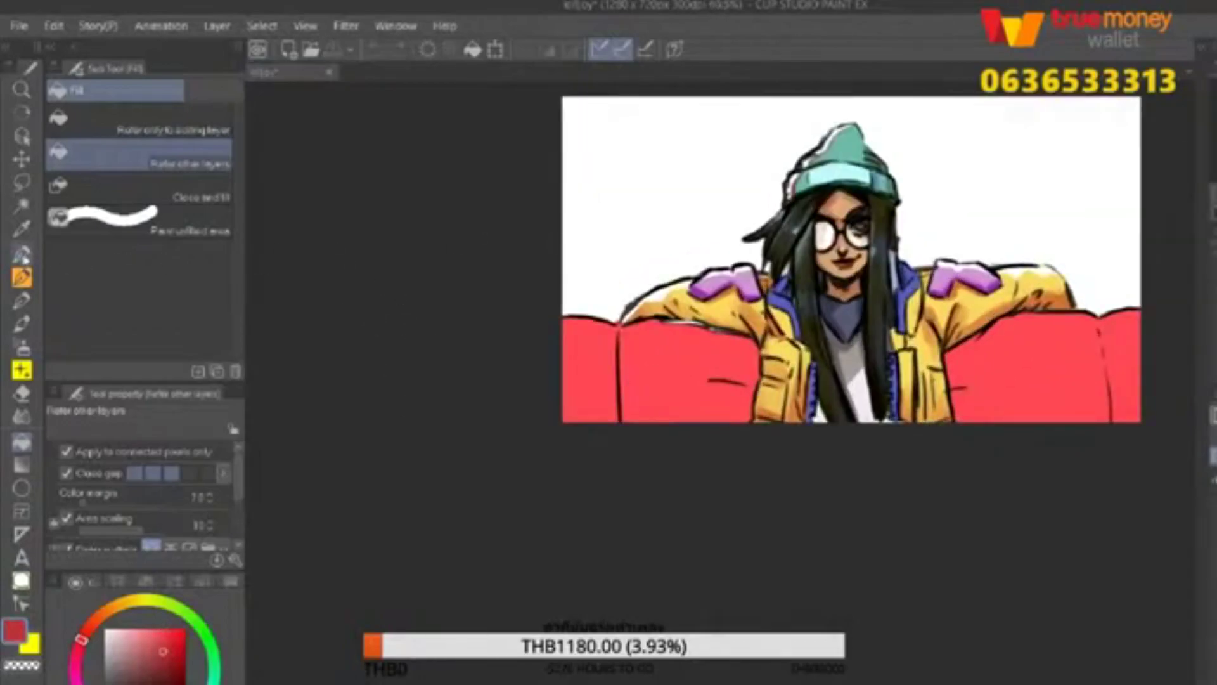
drag(678, 346, 729, 331)
drag(671, 303, 691, 393)
mouse_move(745, 297)
mouse_down()
mouse_move(792, 355)
mouse_move(808, 346)
mouse_move(792, 392)
mouse_up()
mouse_move(1103, 282)
mouse_down()
mouse_move(1005, 390)
mouse_move(998, 336)
mouse_up()
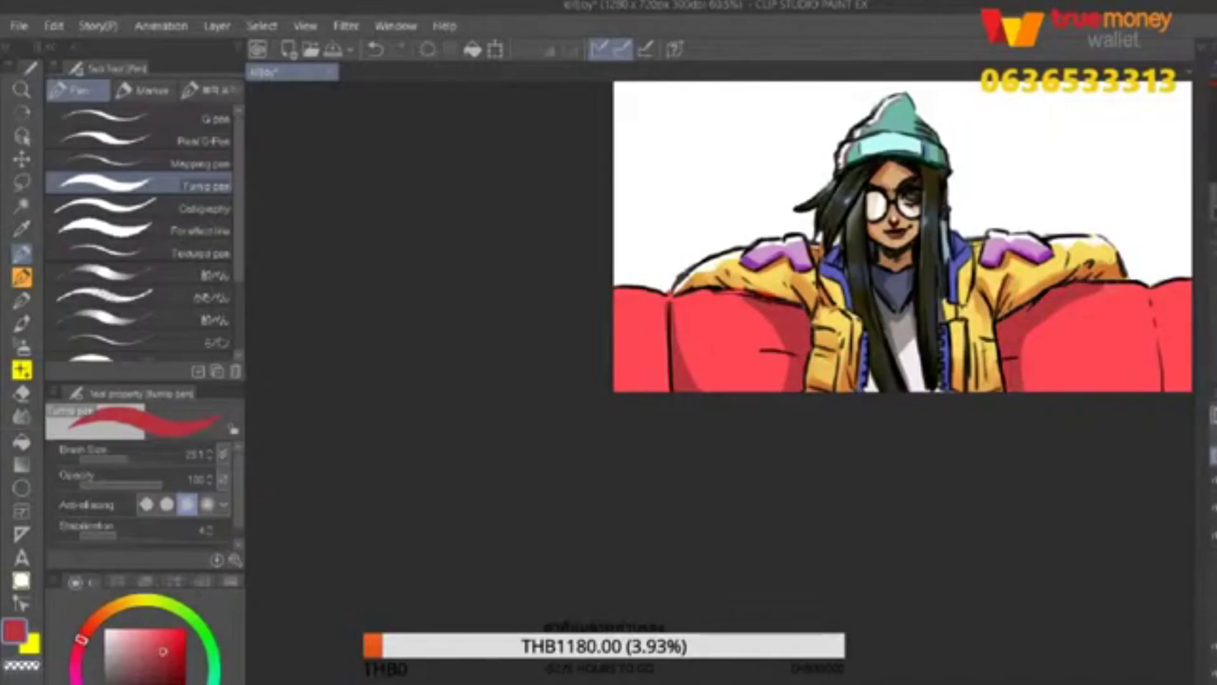
drag(887, 254, 722, 253)
drag(980, 282, 992, 383)
drag(729, 254, 1049, 241)
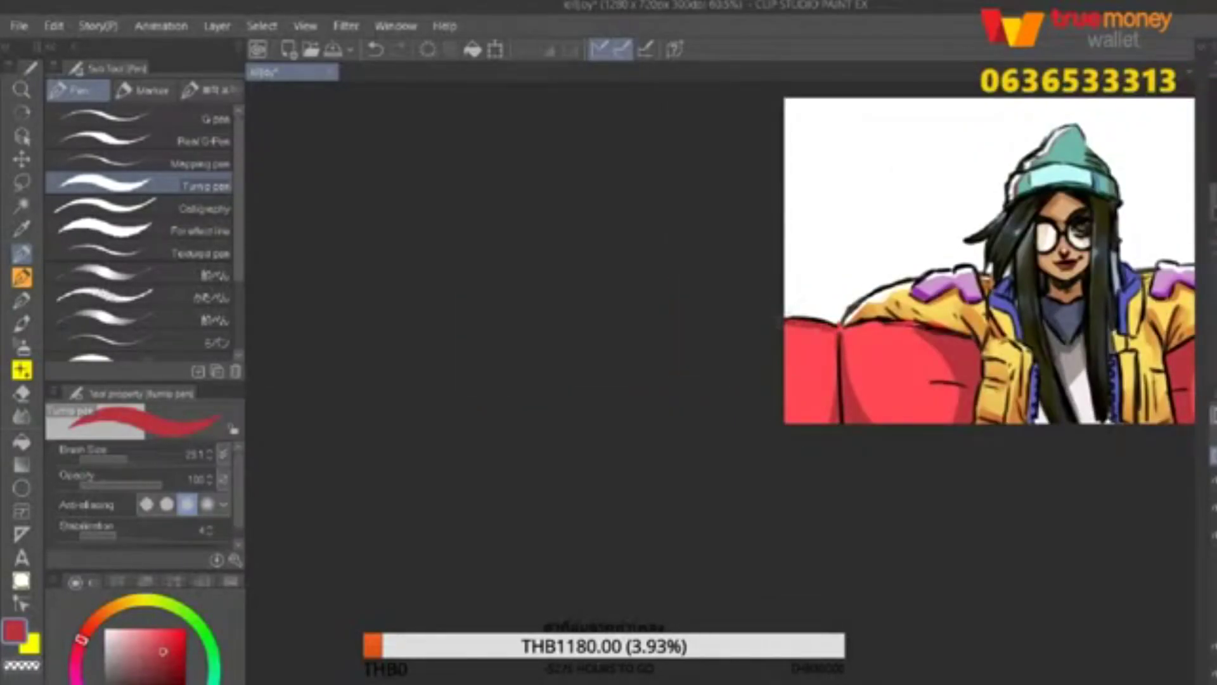
Fill the white background behind the character with light blue-grey.
key(ctrl+minus)
key(ctrl+plus)
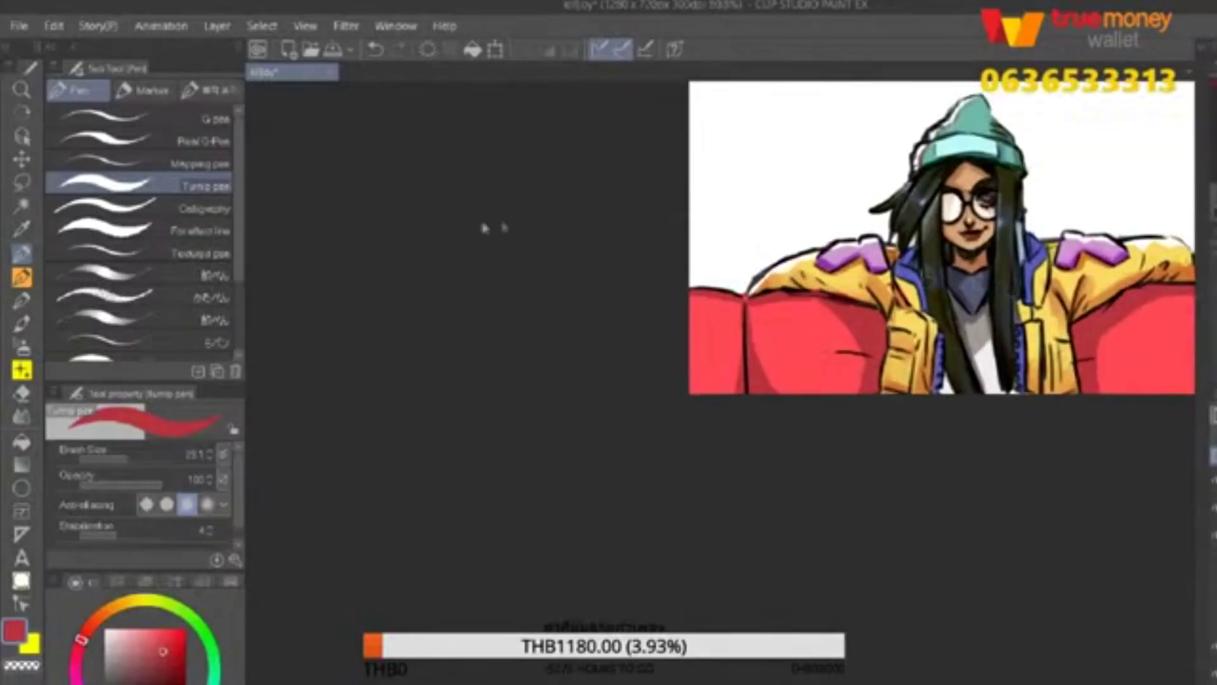
key(g)
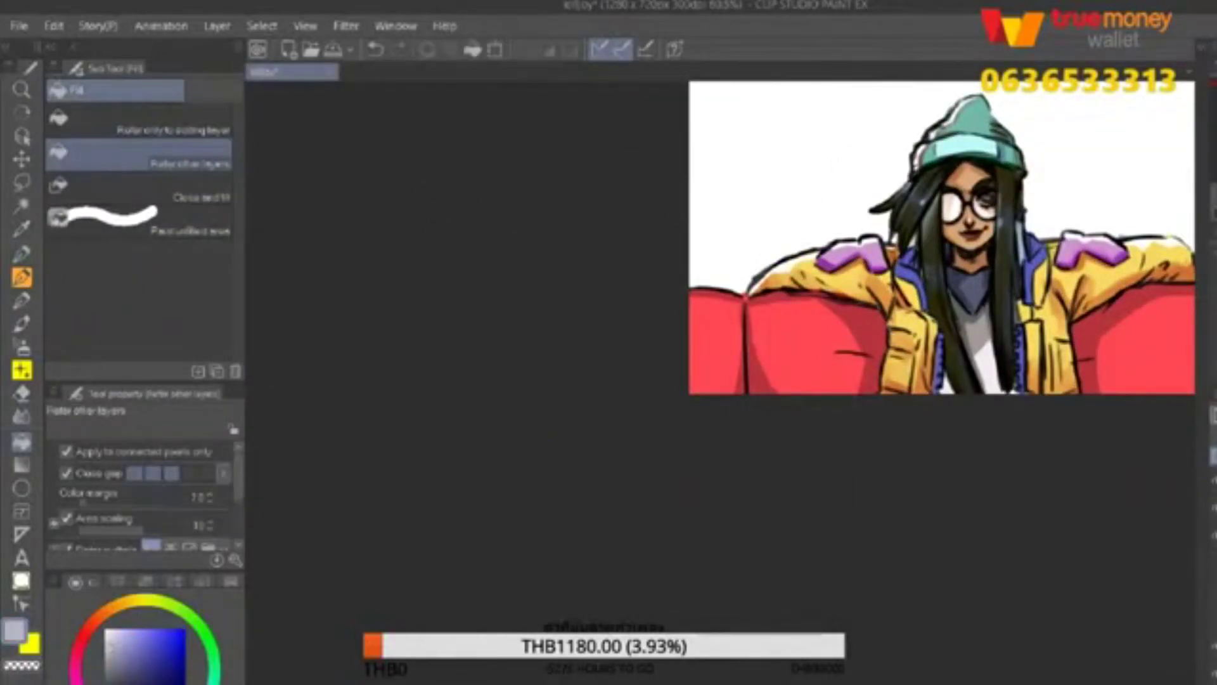
click(940, 172)
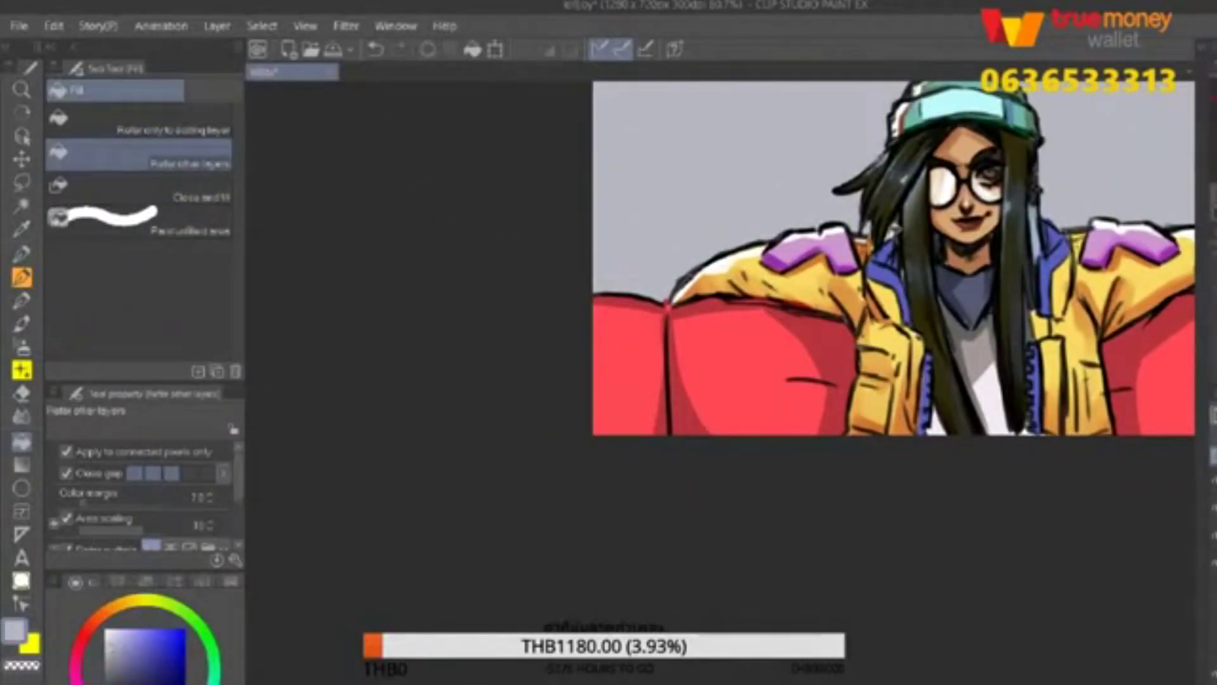
key(ctrl+plus)
key(p)
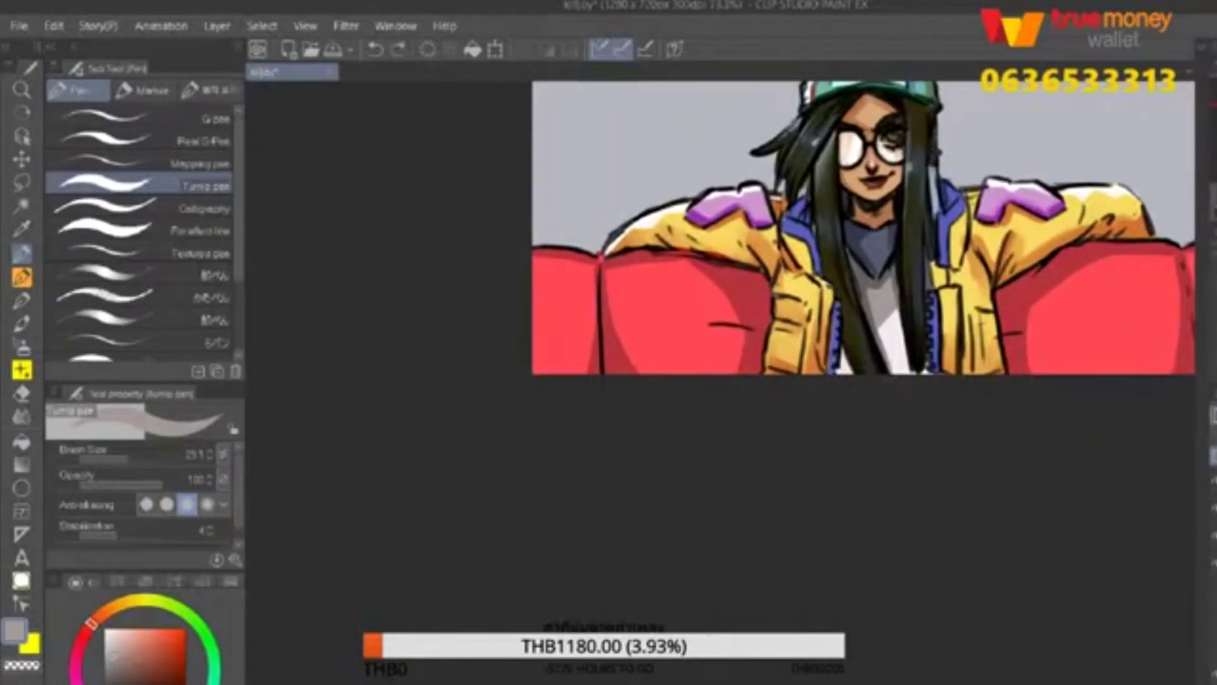
key(ctrl+minus)
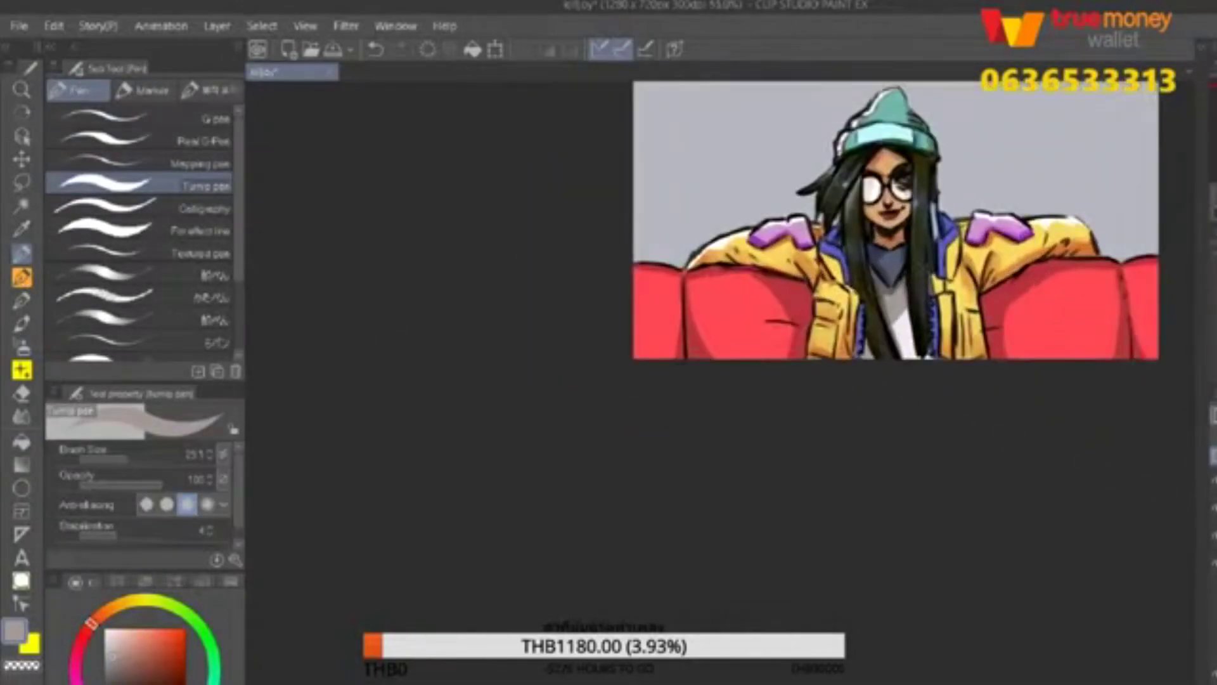
key(ctrl+plus)
key(ctrl+plus)
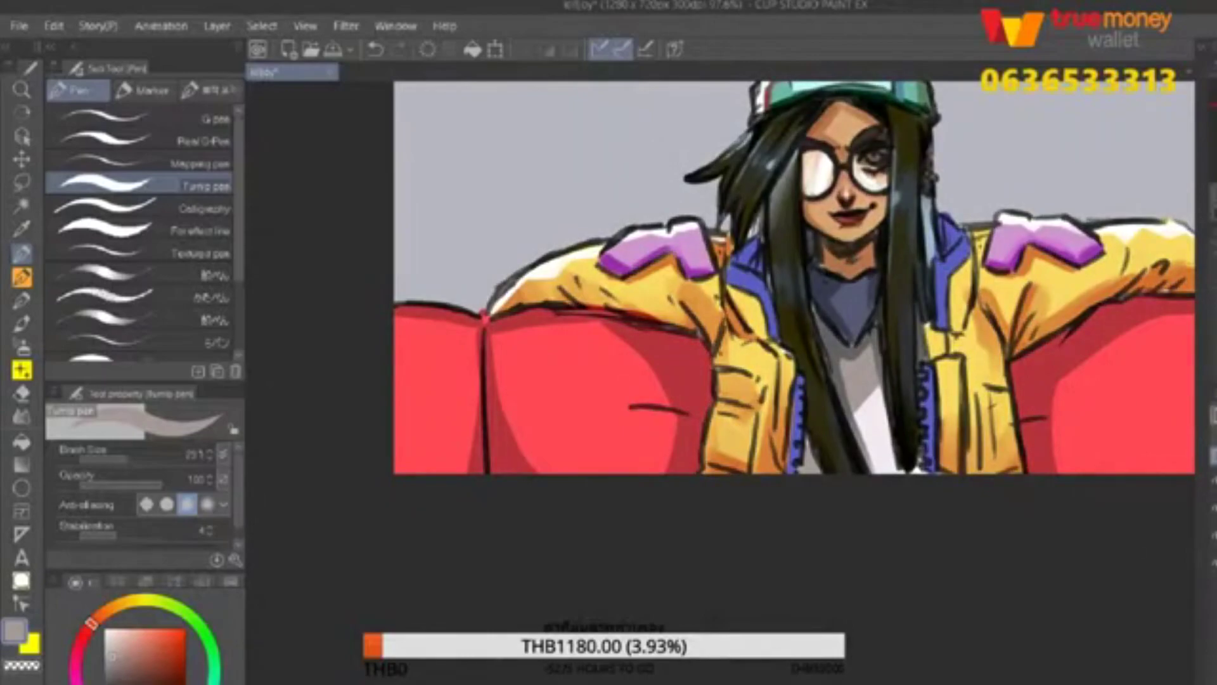
Thicken the black outline where the jacket's left side meets the sofa, using the sketch pen.
key(bracketleft)
key(bracketleft)
key(bracketleft)
key(ctrl+plus)
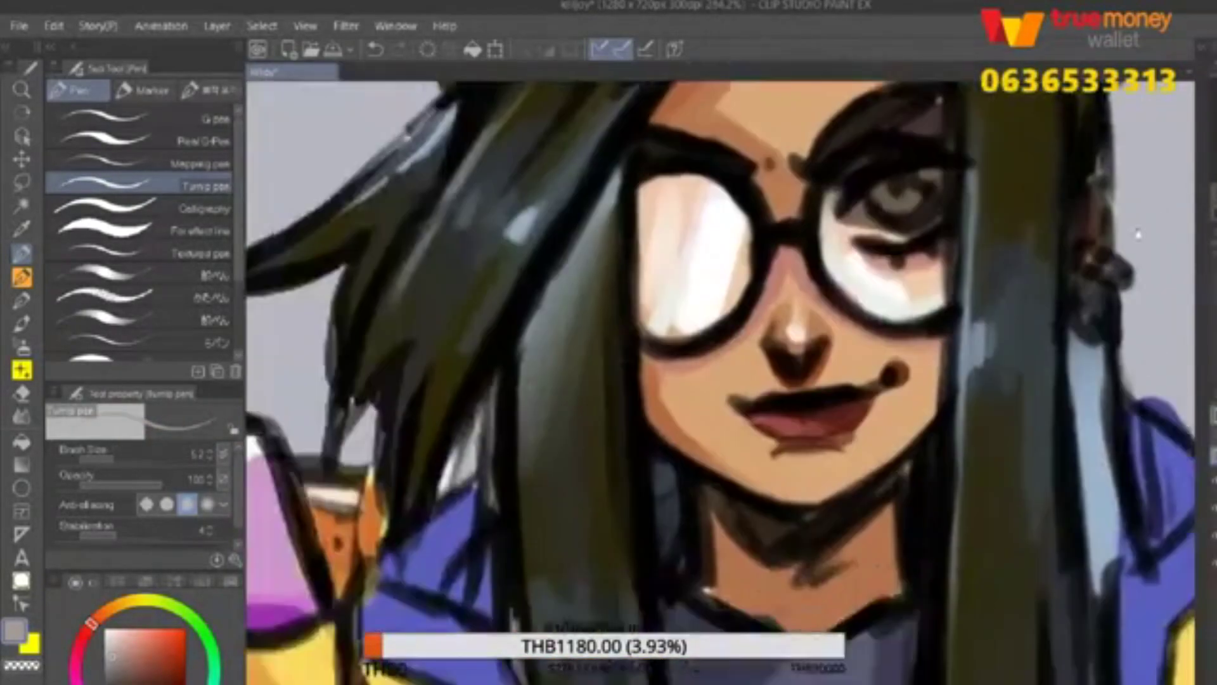
key(ctrl+minus)
key(ctrl+minus)
key(p)
key(ctrl+plus)
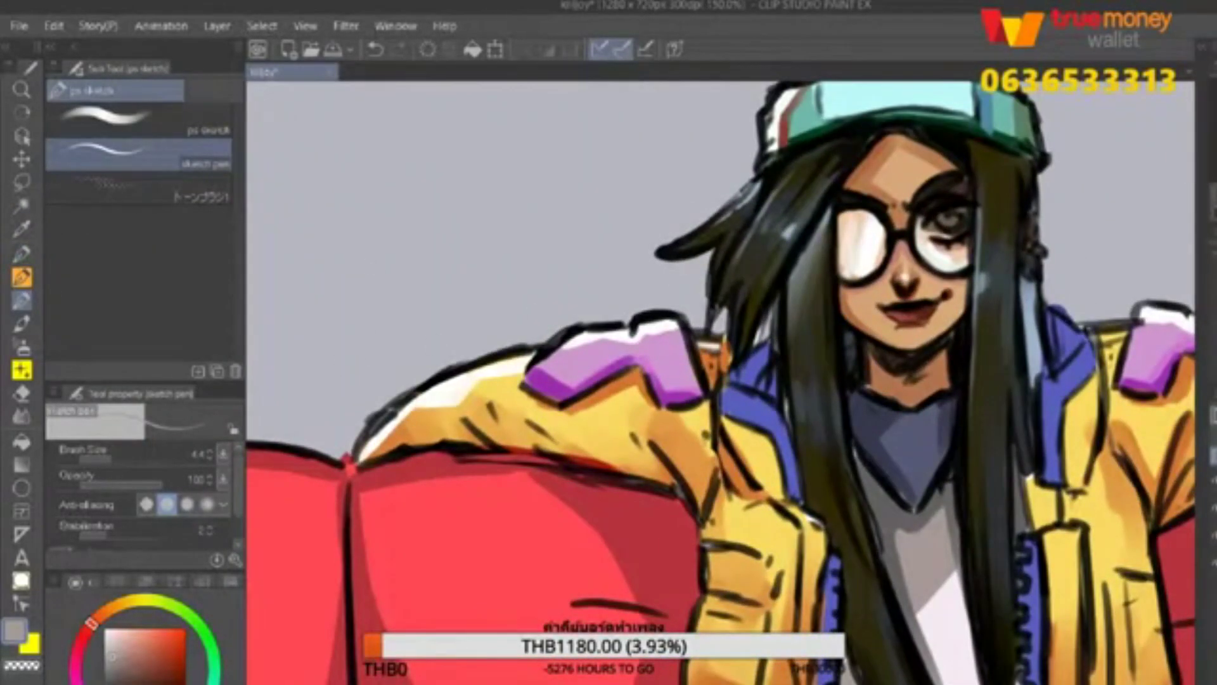
key(ctrl+plus)
drag(754, 418, 824, 493)
drag(824, 493, 824, 612)
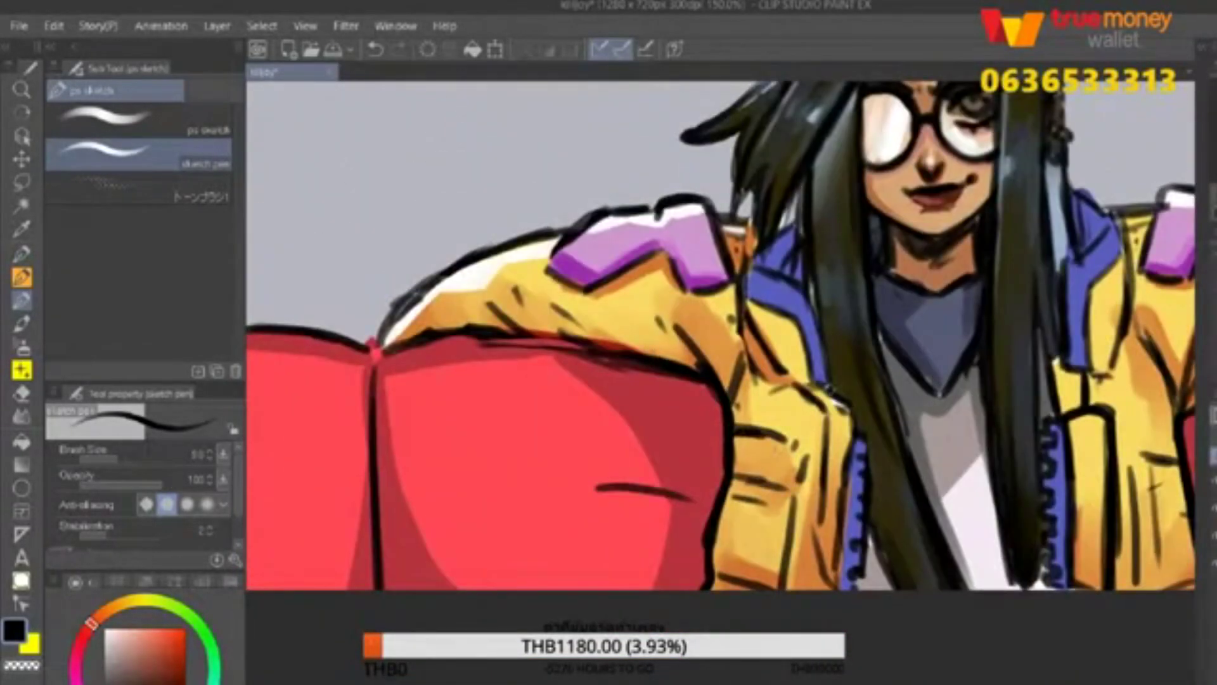
Re-ink the left sleeve, shoulder patch, collar and sofa edge with bolder black lines.
drag(824, 384, 862, 440)
drag(757, 260, 739, 368)
drag(748, 345, 811, 390)
drag(801, 219, 748, 273)
mouse_move(748, 269)
mouse_down()
mouse_move(821, 317)
mouse_move(846, 402)
mouse_up()
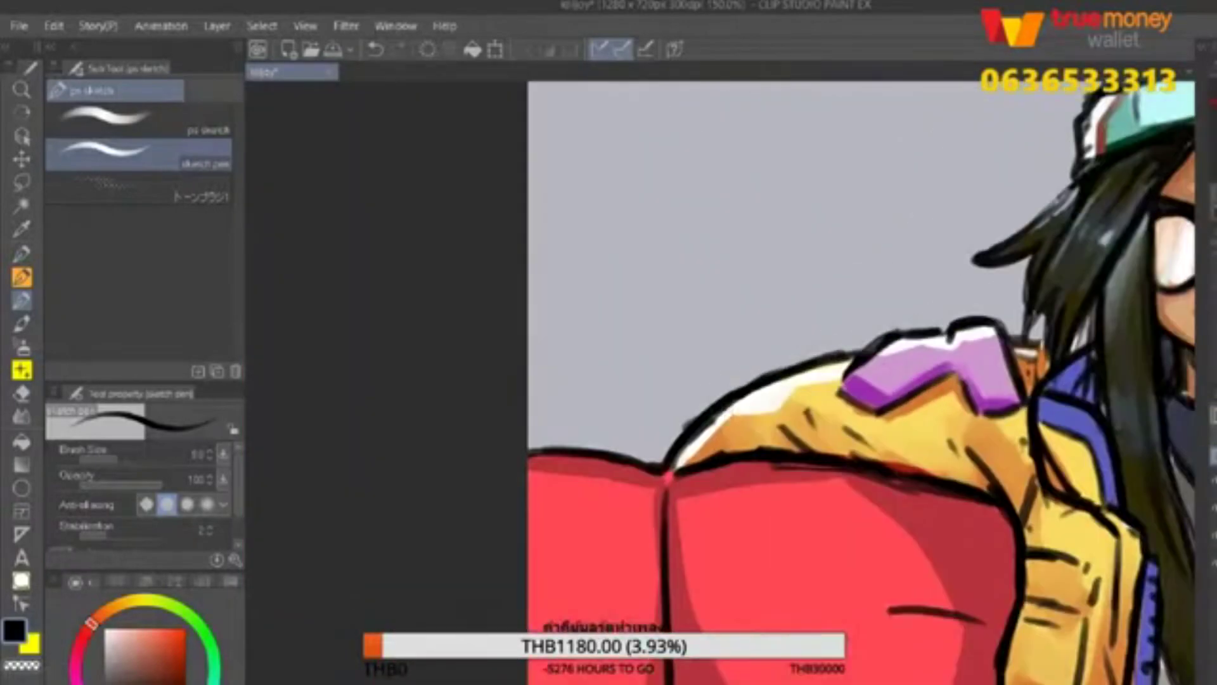
drag(763, 378, 863, 346)
drag(890, 346, 949, 331)
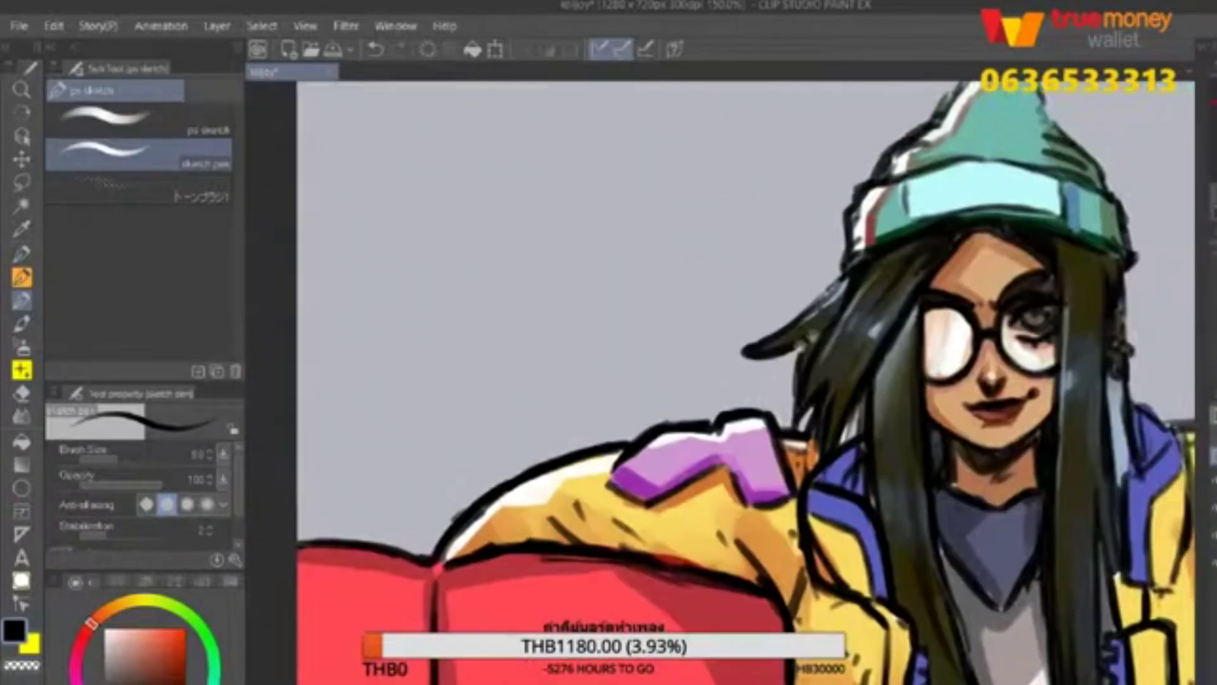
Strengthen the black outlines of the left hair locks, the shadow under the chin and the hair beside the glasses.
drag(793, 355, 843, 310)
mouse_move(878, 266)
mouse_down()
mouse_move(755, 342)
mouse_move(796, 412)
mouse_up()
drag(837, 396, 865, 447)
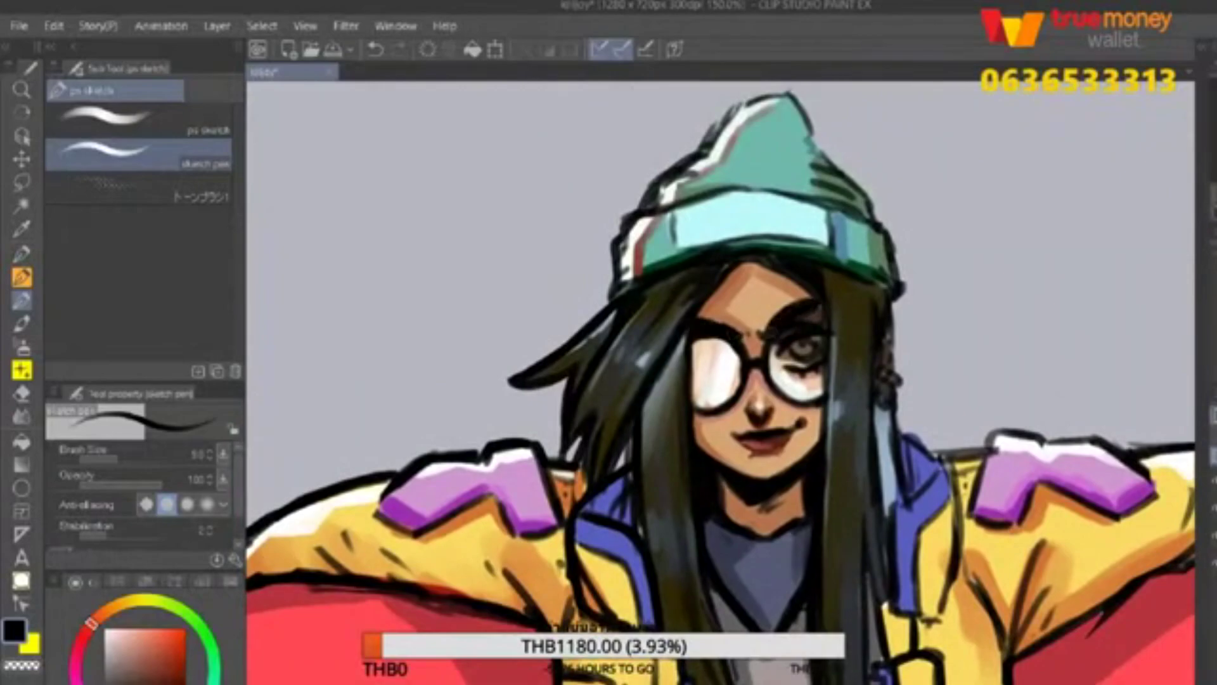
mouse_move(748, 292)
mouse_down()
mouse_move(771, 261)
mouse_move(823, 381)
mouse_up()
drag(833, 298, 835, 352)
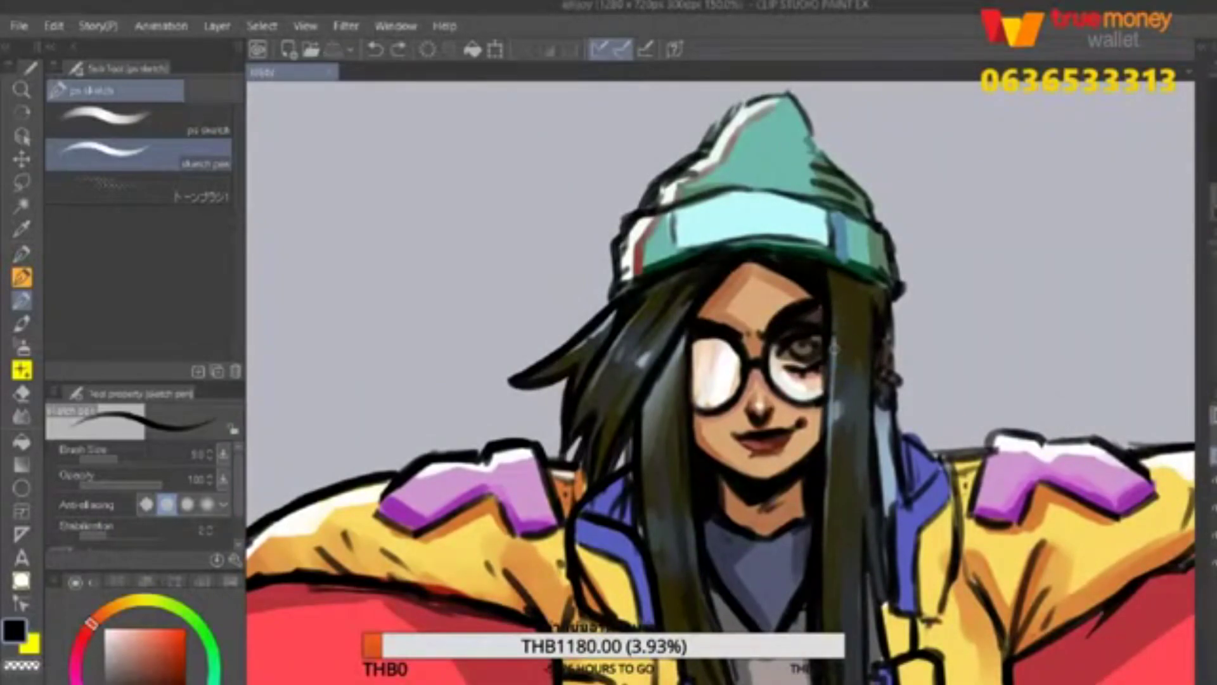
drag(830, 296, 827, 469)
Enlarge the sketch pen to 7.5 and re-ink the ear, the right side of the collar and the beanie's outline in black.
key(bracketright)
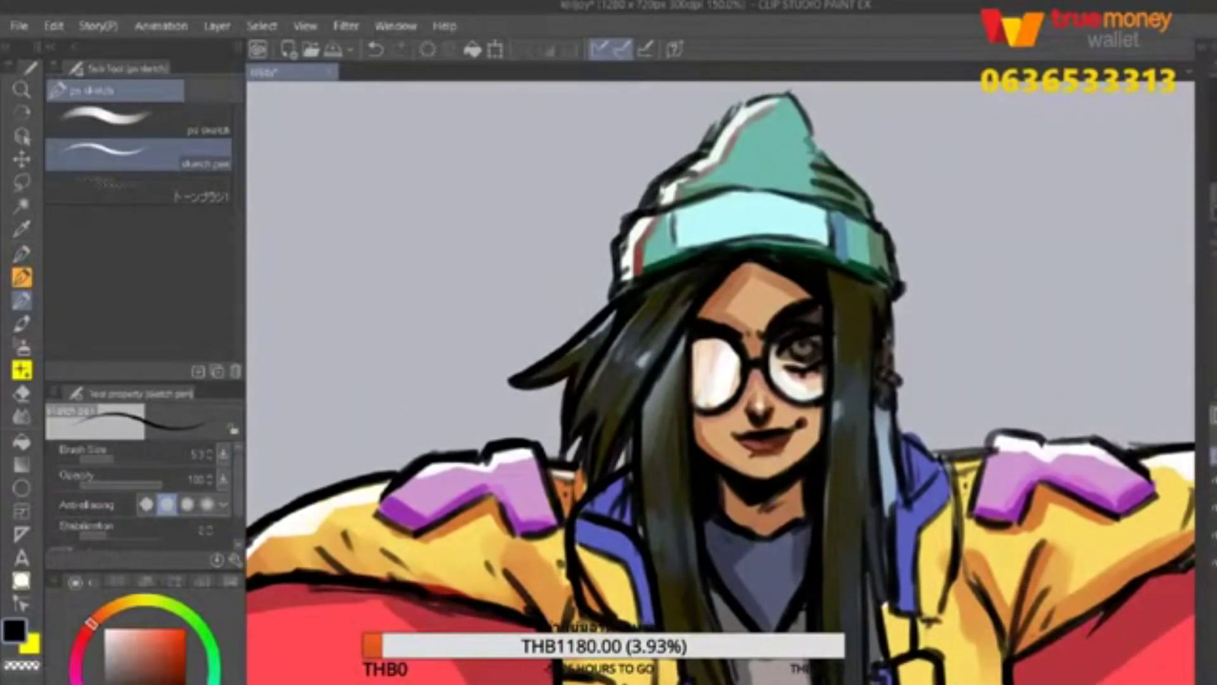
drag(873, 377, 862, 527)
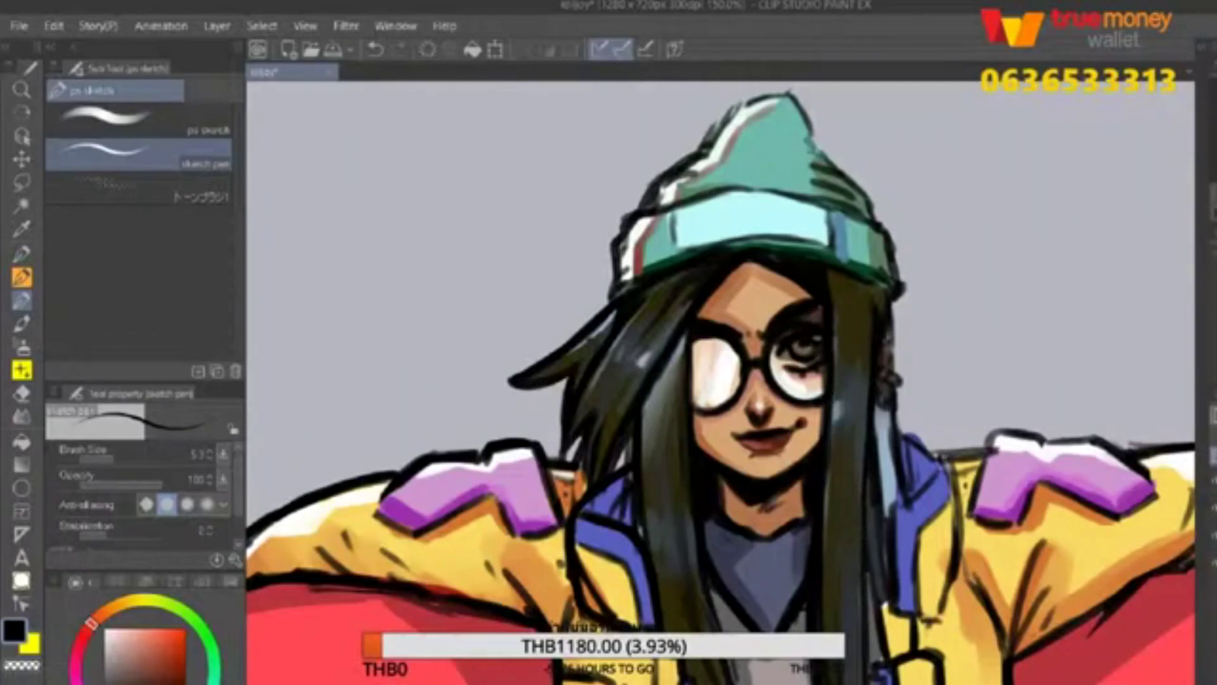
key(b)
key(p)
key(bracketright)
key(bracketright)
key(bracketright)
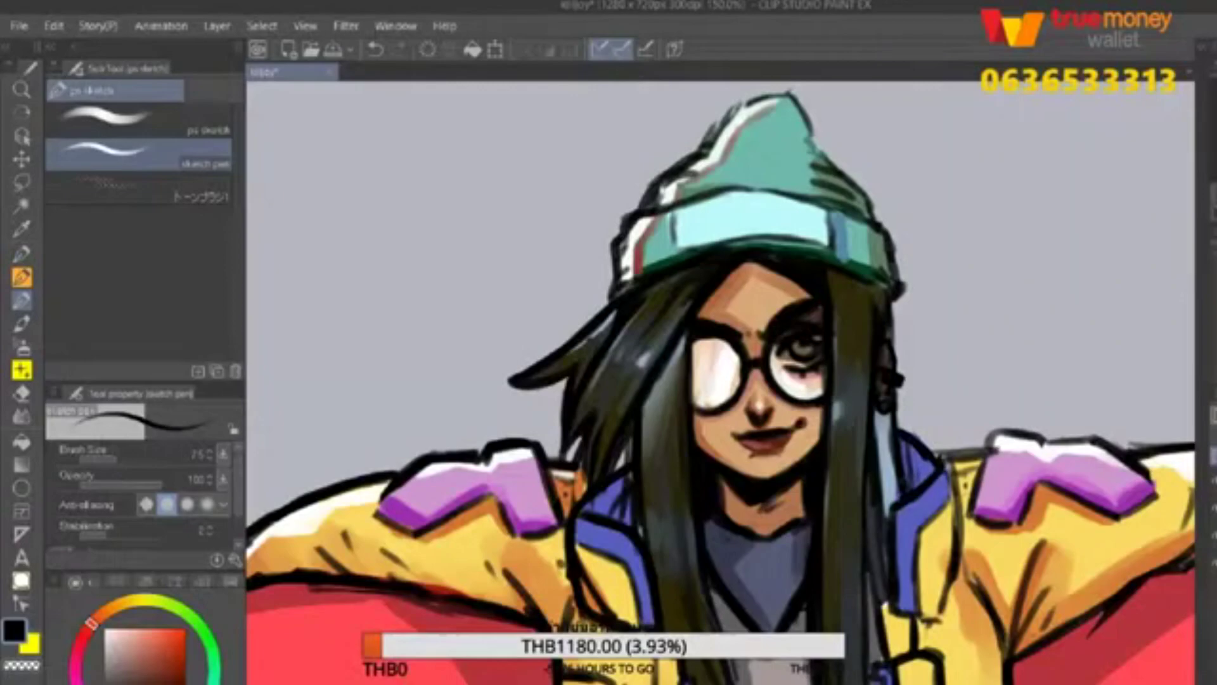
drag(634, 317, 730, 357)
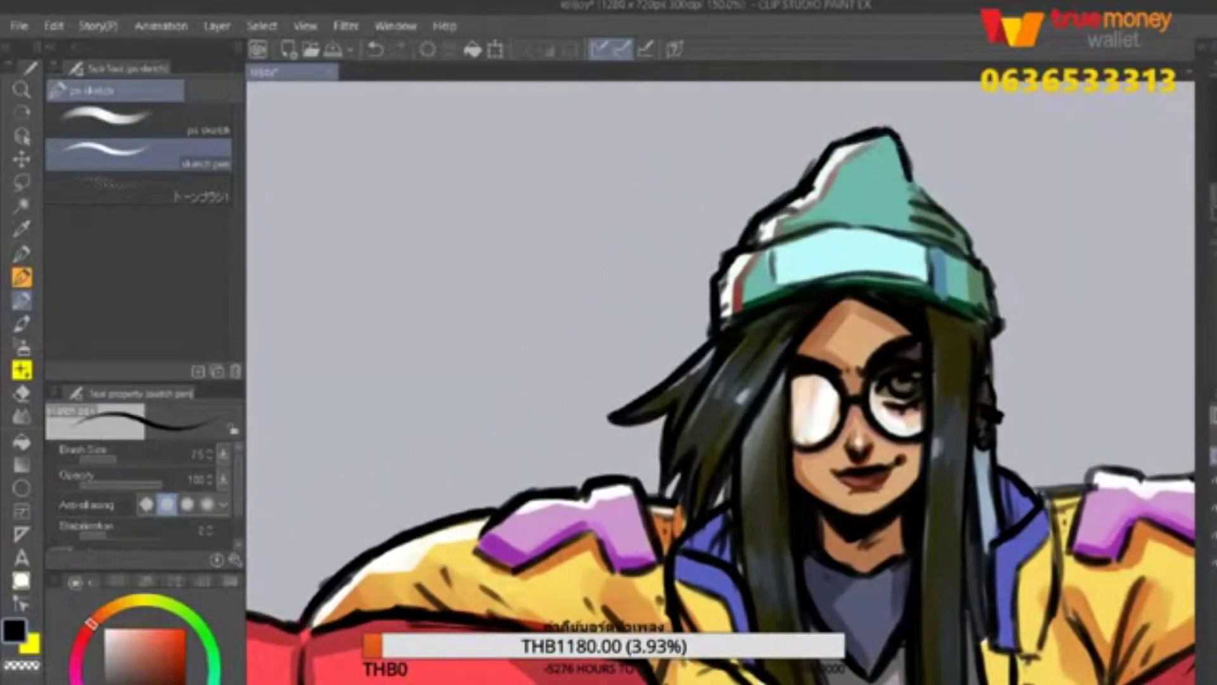
drag(698, 380, 577, 231)
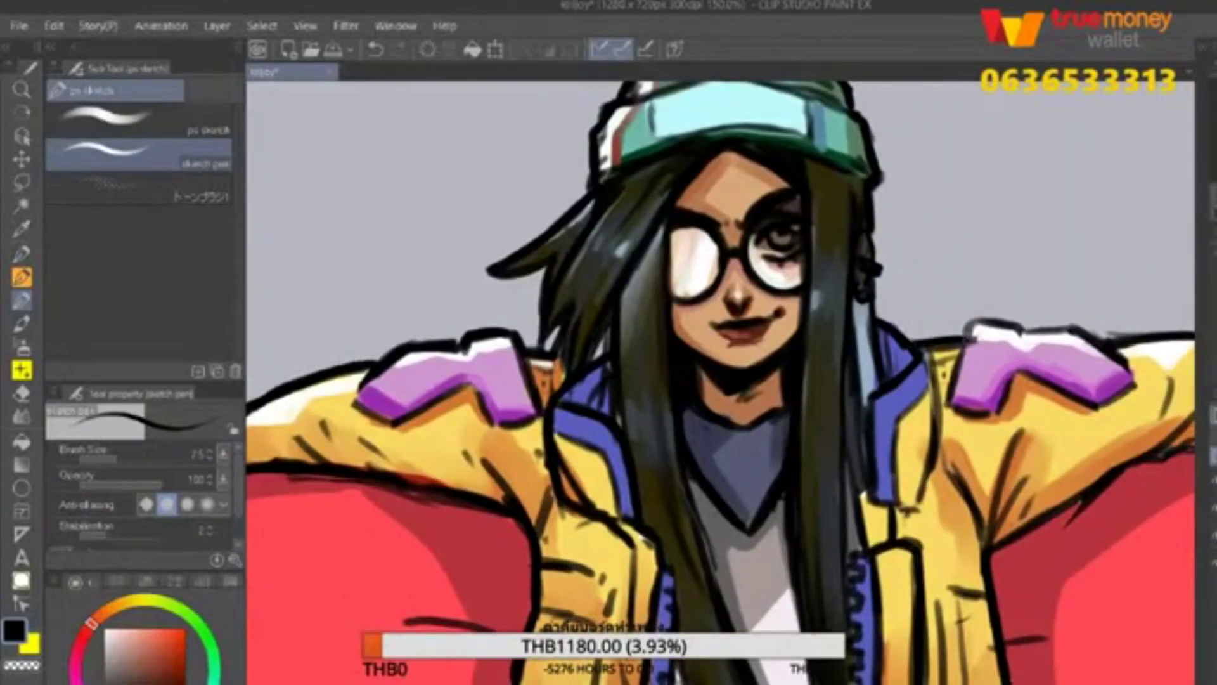
Mirror the canvas view and re-ink the outstretched arm beside the ear, with its shoulder patch, sleeve folds and sofa edge.
scroll(720, 380, down, 3)
scroll(721, 380, up, 2)
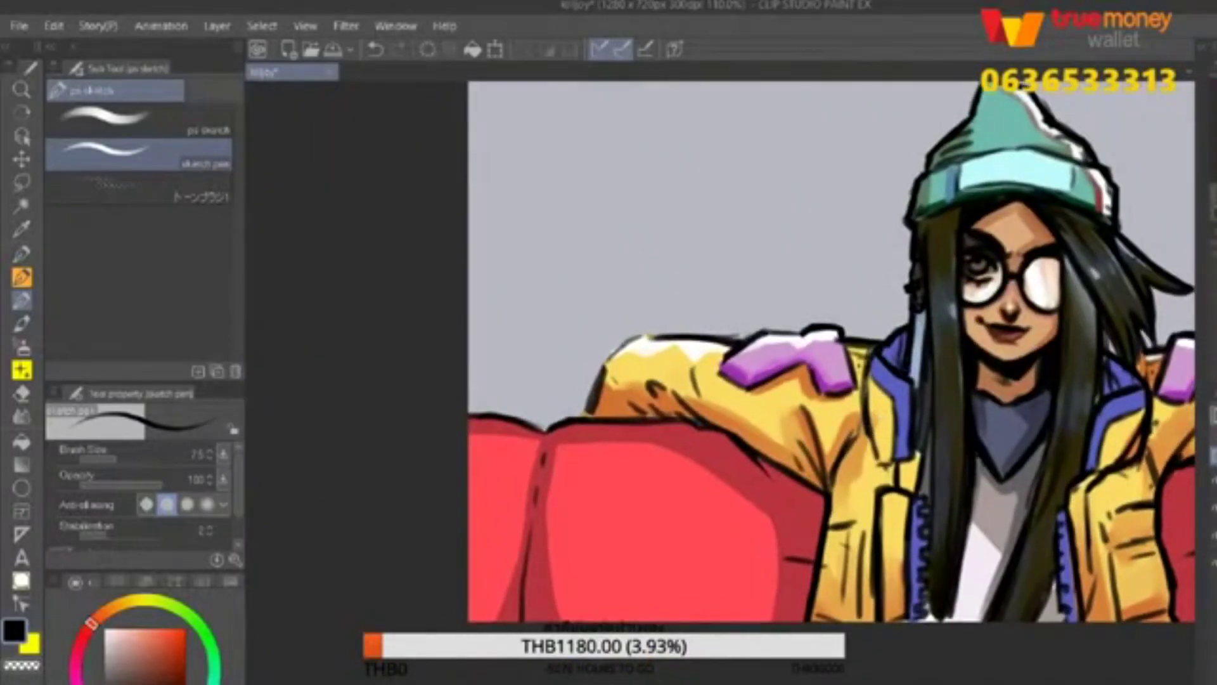
drag(634, 380, 750, 383)
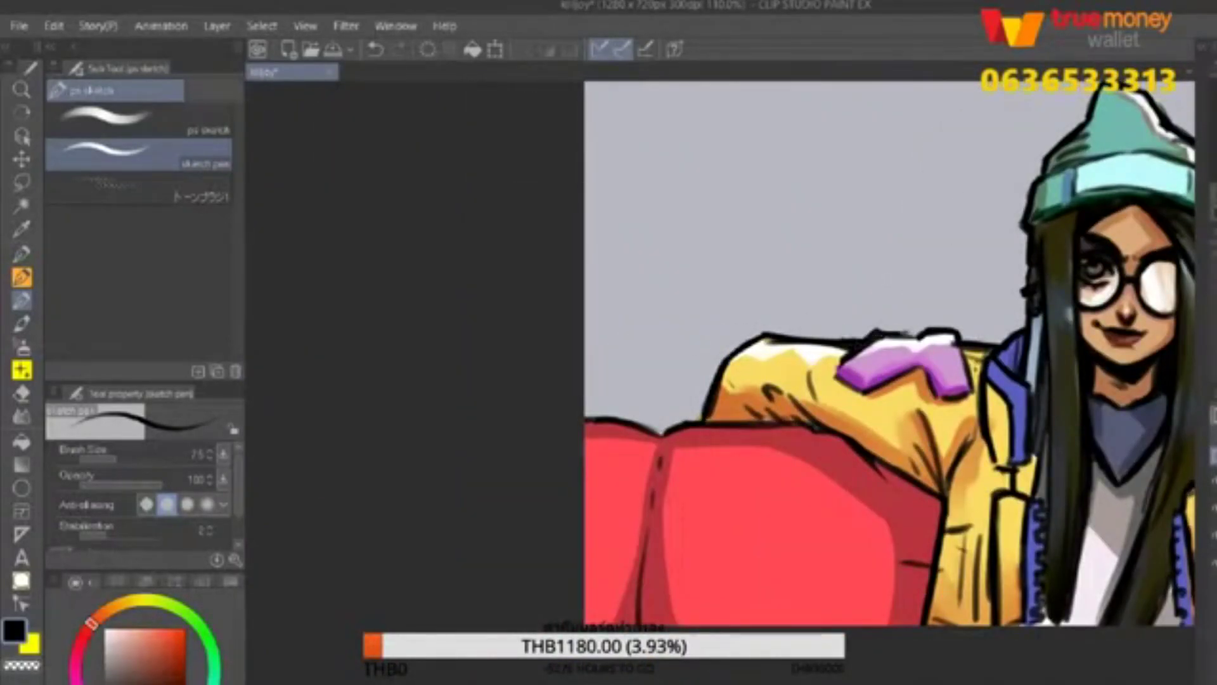
drag(873, 353, 836, 319)
key(ctrl+z)
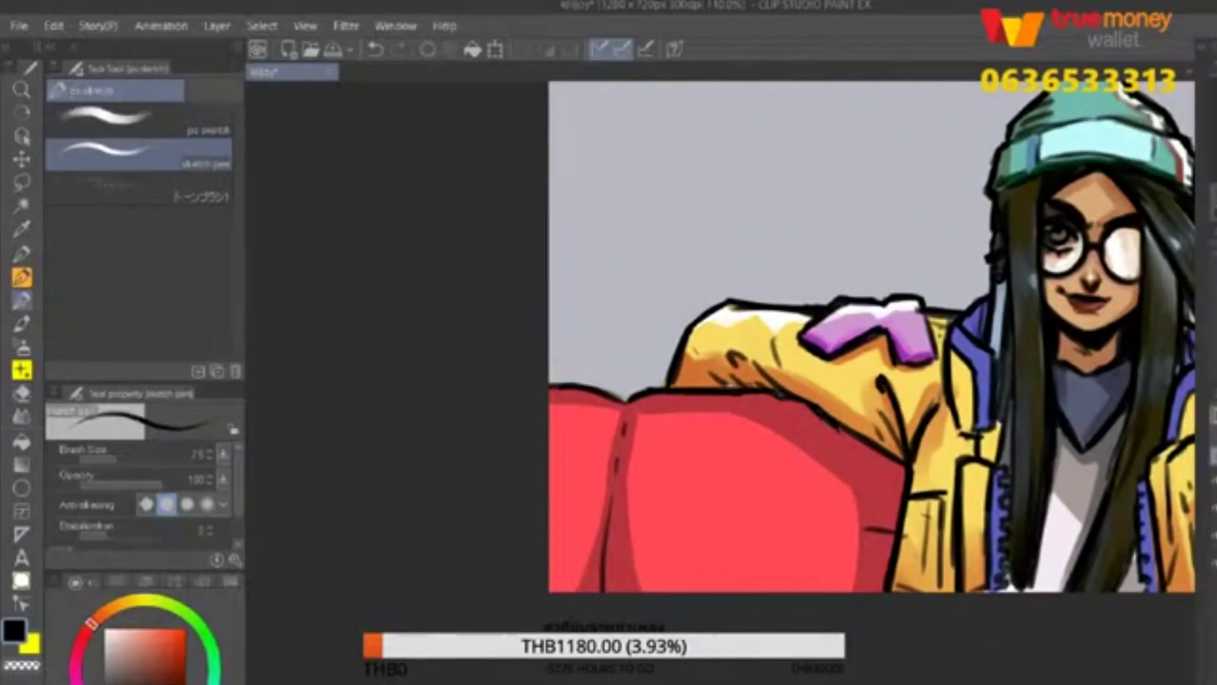
scroll(720, 358, right, 5)
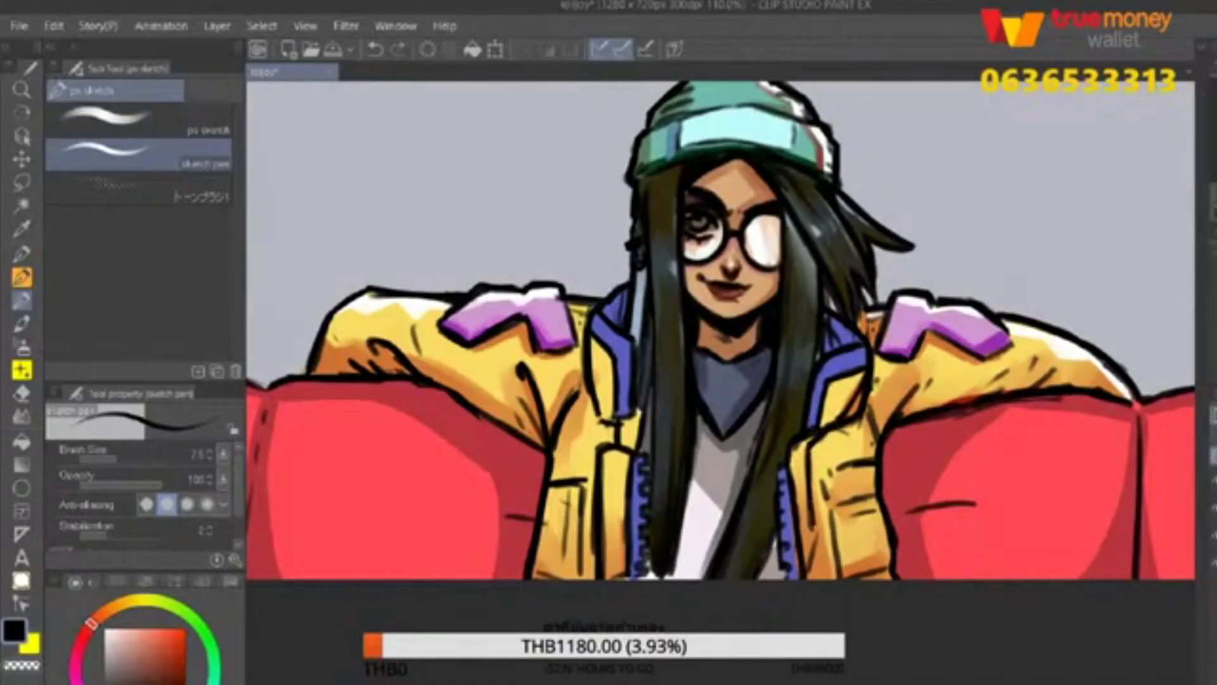
scroll(720, 330, left, 3)
scroll(719, 329, left, 2)
scroll(608, 495, down, 2)
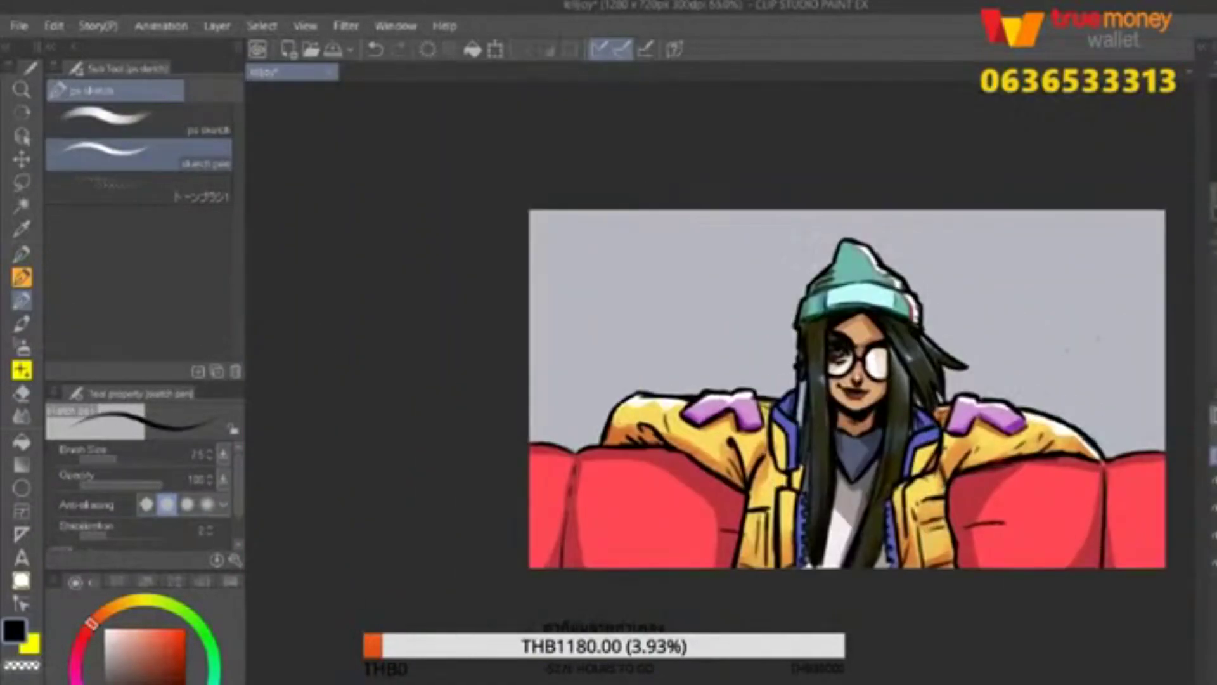
Restore the unmirrored view and redraw the beanie's fold and brim lines in black.
scroll(998, 339, up, 3)
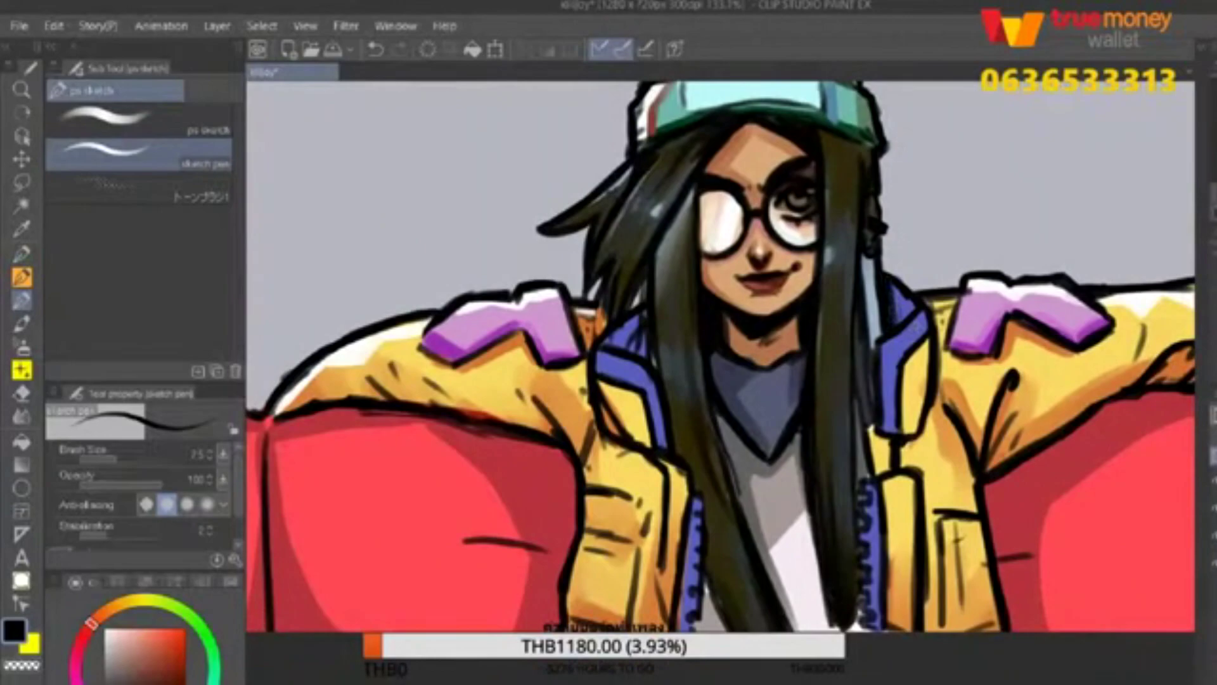
drag(697, 330, 798, 292)
scroll(721, 380, up, 2)
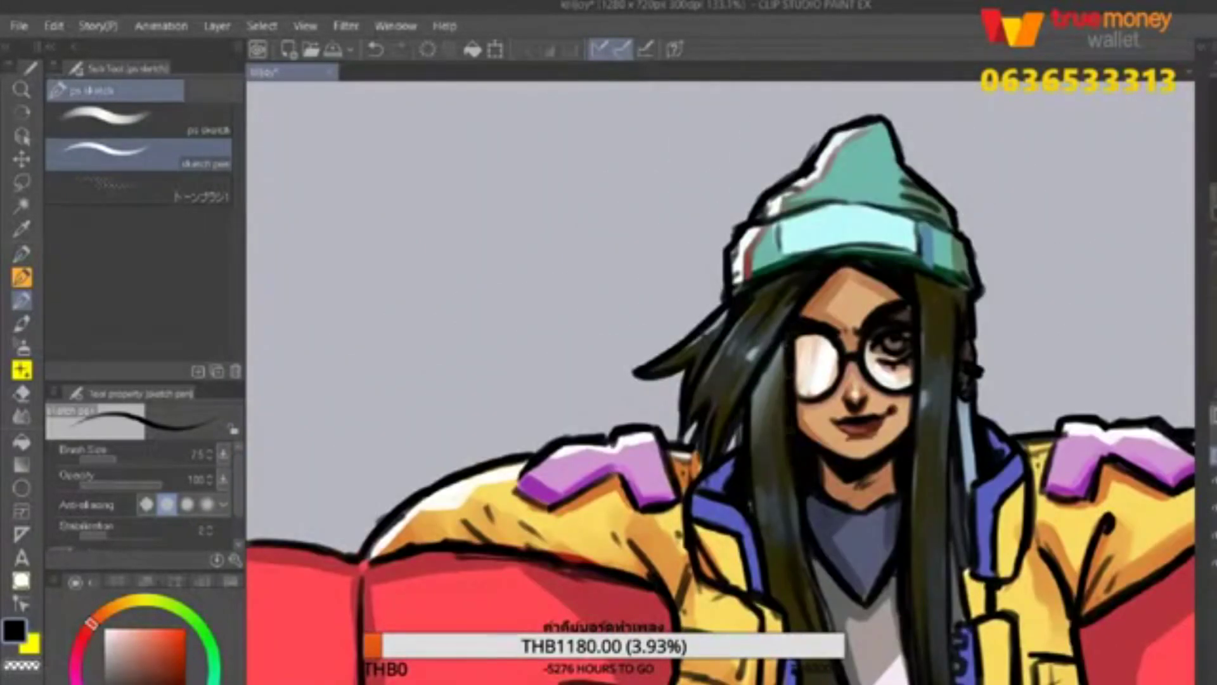
drag(900, 191, 948, 218)
drag(892, 169, 935, 203)
drag(824, 210, 954, 230)
Refine the black lines of the mouth, left collar and jacket front with the sketch pen at size 5.3.
scroll(978, 239, up, 1)
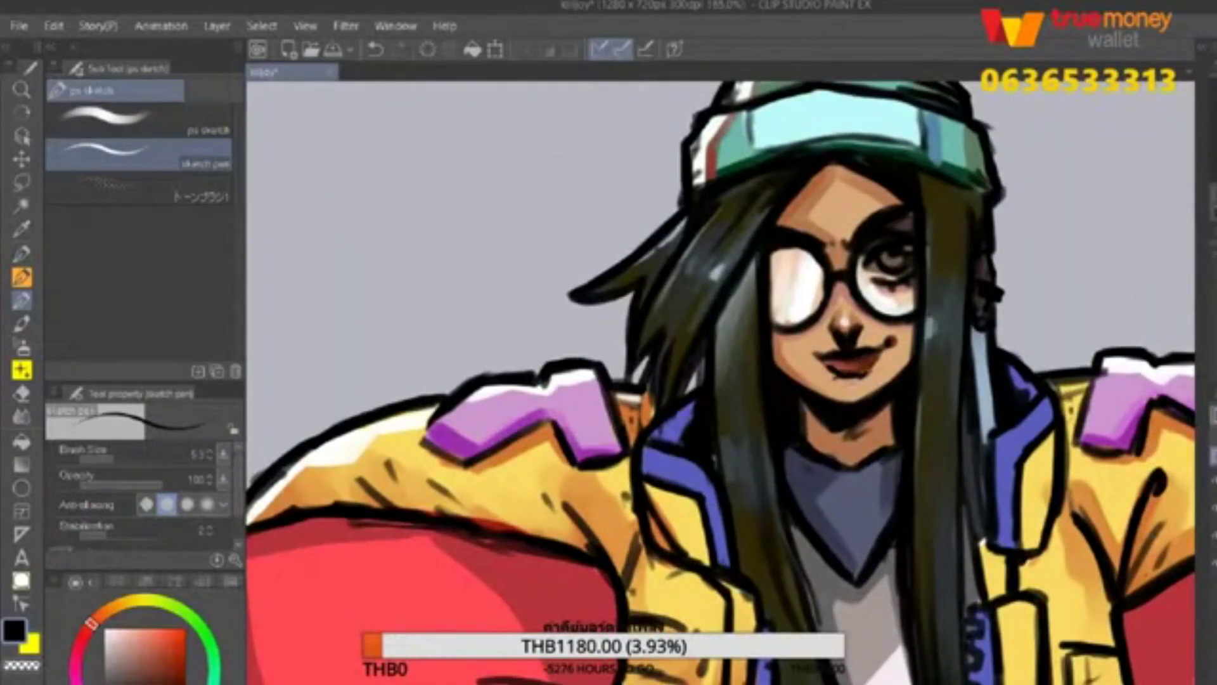
scroll(721, 380, down, 2)
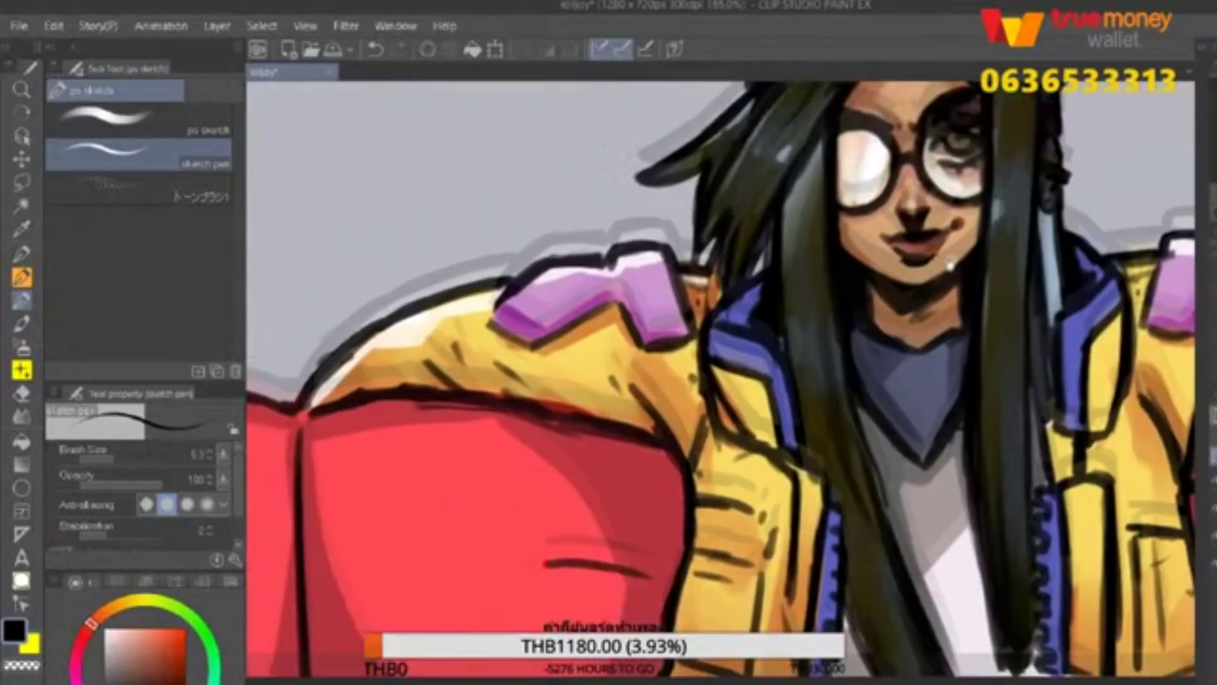
mouse_move(853, 390)
mouse_down()
mouse_move(869, 474)
mouse_move(880, 440)
mouse_up()
scroll(824, 381, up, 1)
drag(796, 350, 862, 394)
scroll(764, 405, left, 2)
mouse_move(764, 403)
mouse_down()
mouse_move(723, 355)
mouse_move(768, 429)
mouse_up()
scroll(768, 428, down, 2)
scroll(747, 314, up, 1)
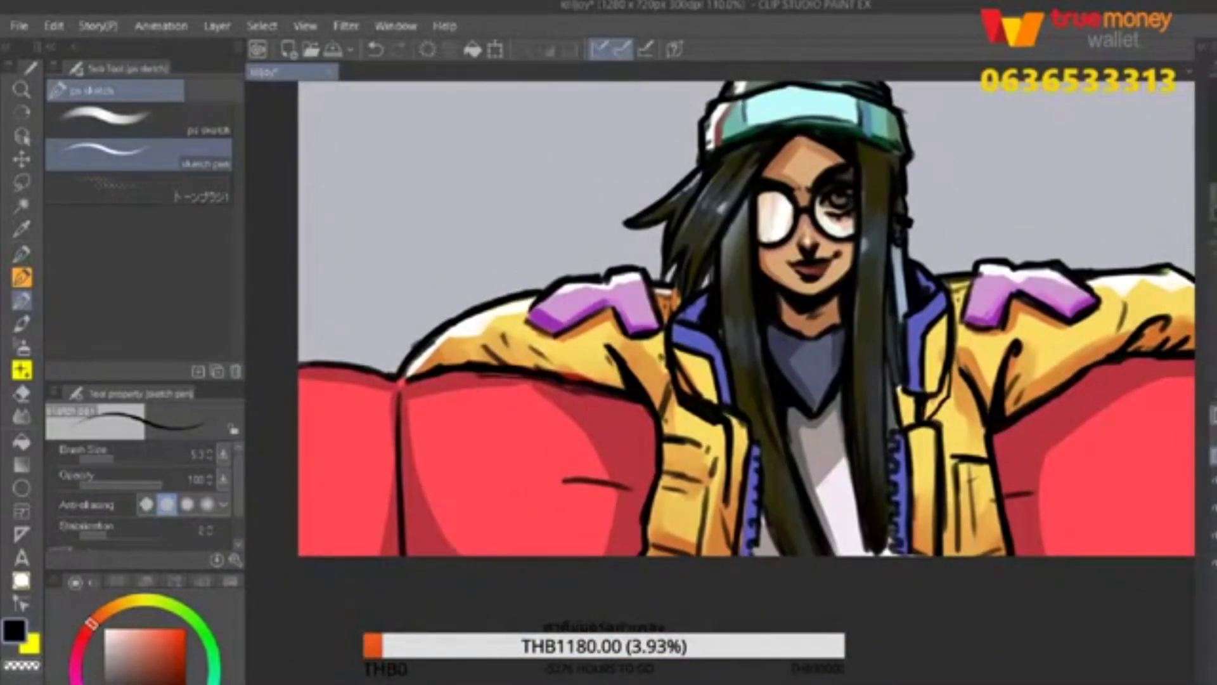
Add short black fold and shadow strokes to the jacket front beside the zipper and to the bent sleeve.
scroll(746, 317, down, 2)
scroll(747, 317, left, 2)
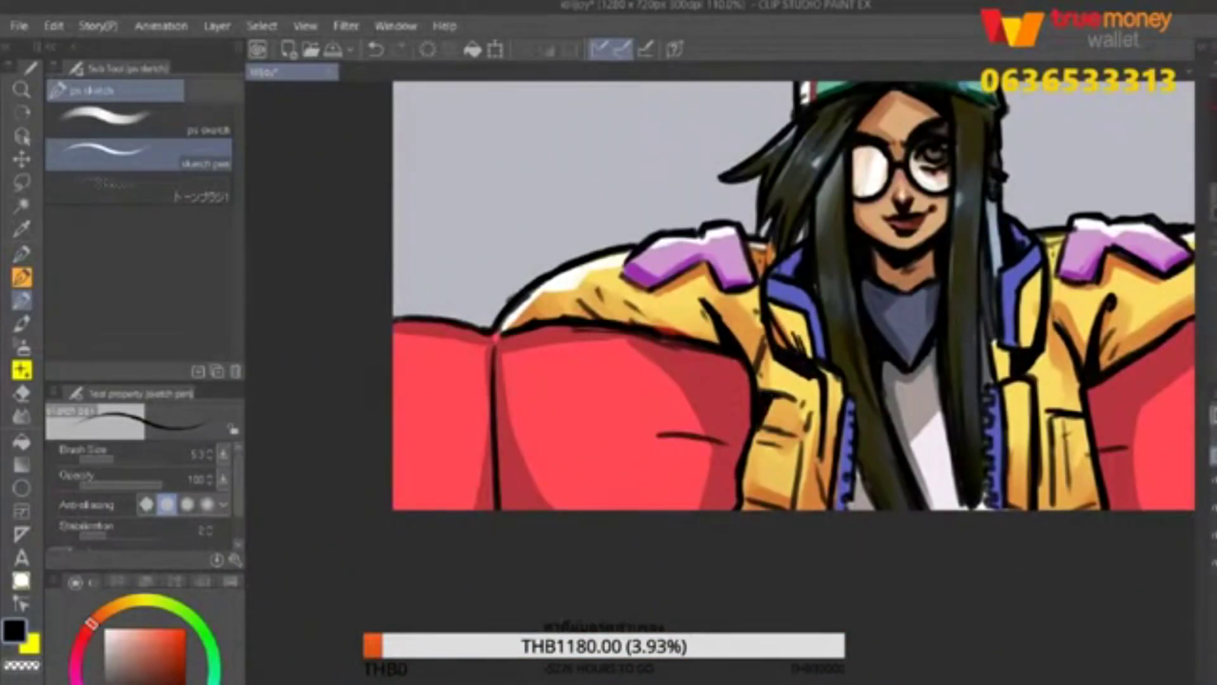
scroll(721, 296, down, 3)
scroll(722, 296, right, 3)
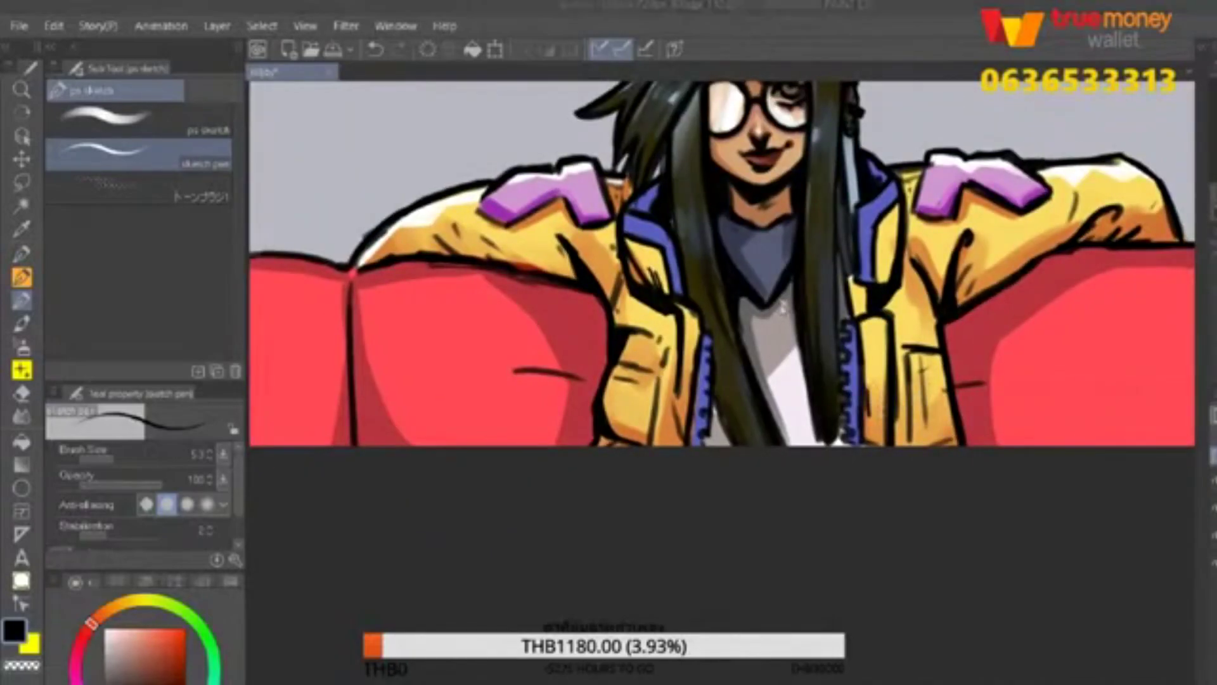
drag(878, 409, 871, 440)
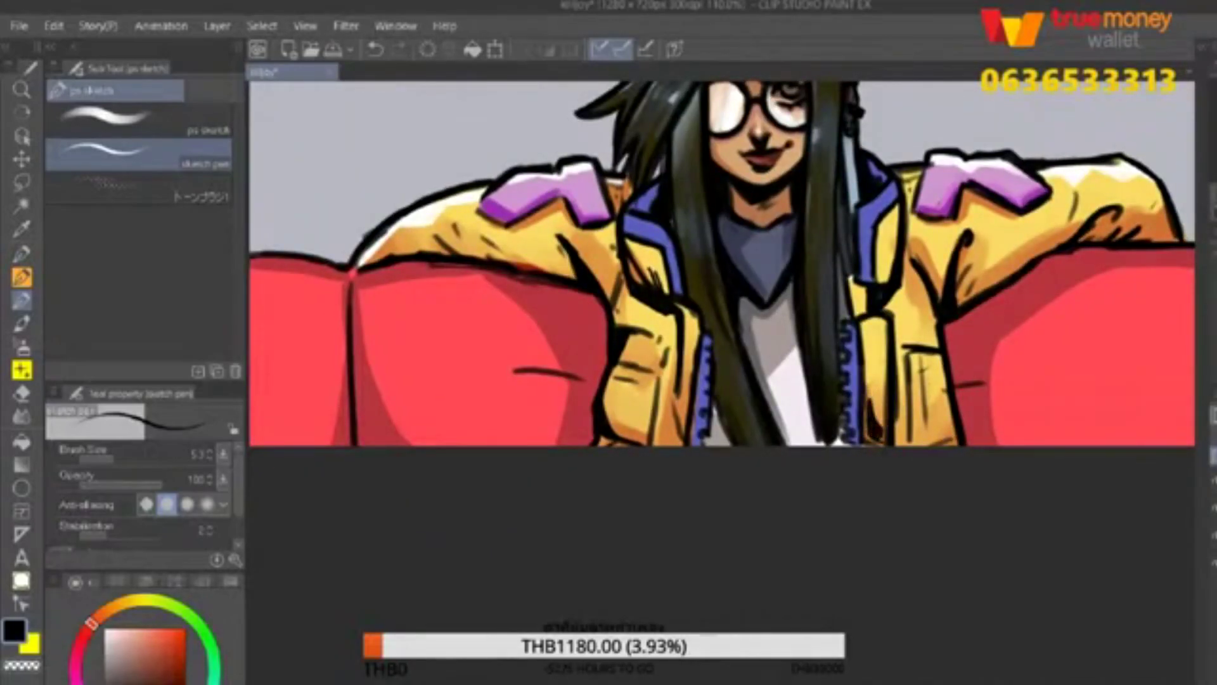
scroll(721, 296, up, 3)
scroll(722, 295, right, 2)
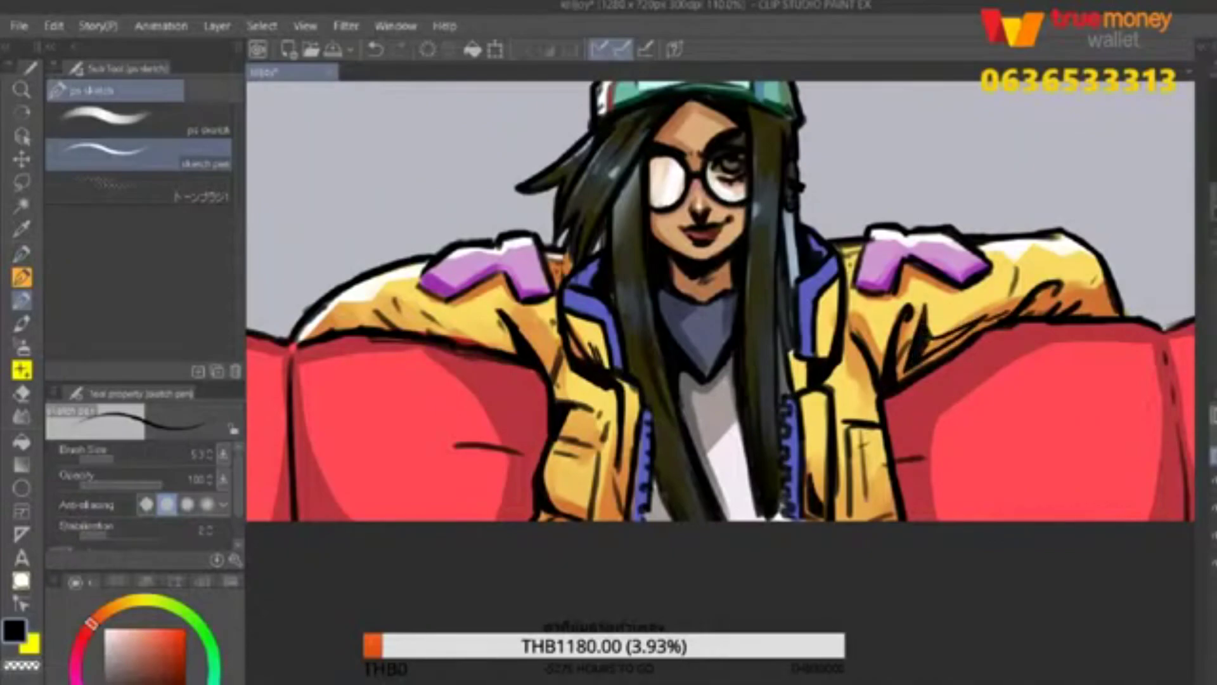
scroll(721, 295, up, 1)
scroll(721, 296, right, 2)
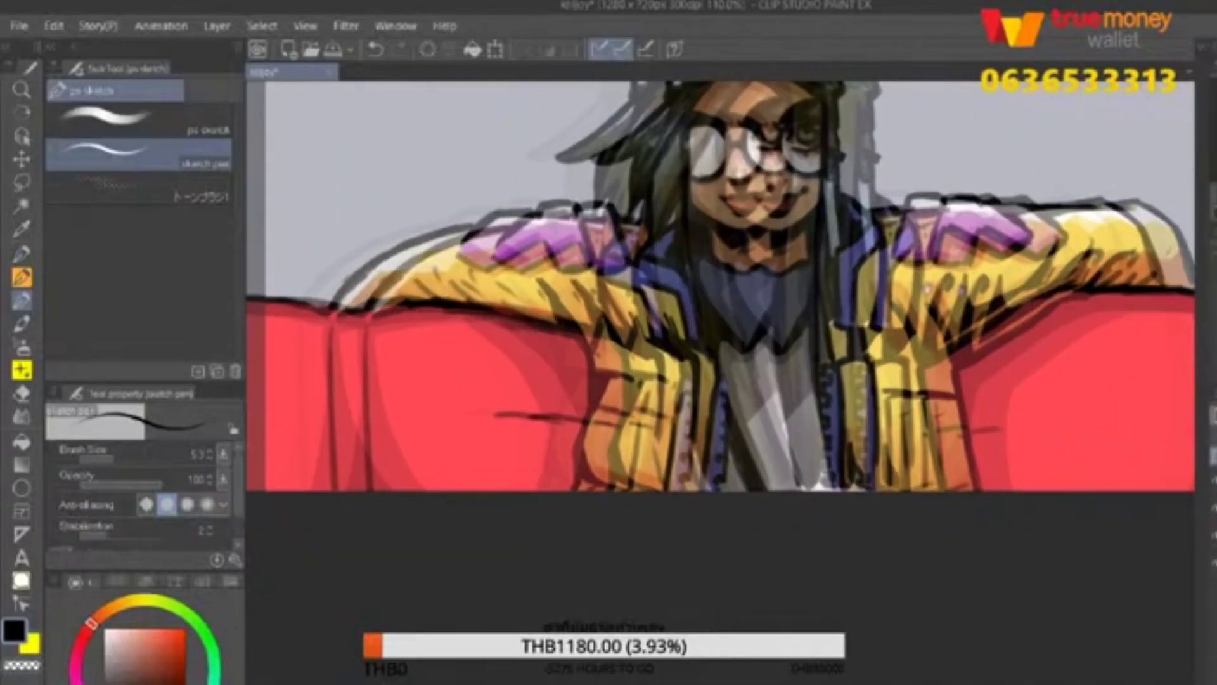
drag(1011, 323, 1016, 322)
key(b)
key(p)
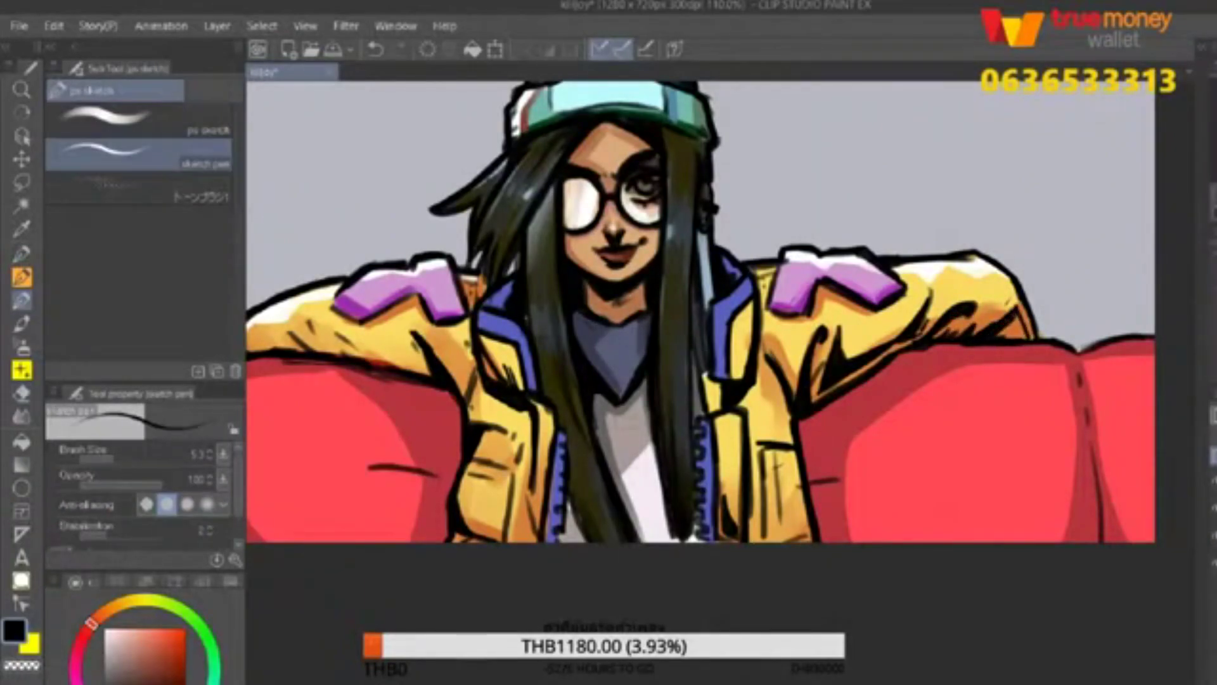
Draw long black strand lines through the hair on both sides of the face, undoing the unwanted strokes.
scroll(720, 310, down, 3)
scroll(720, 311, left, 5)
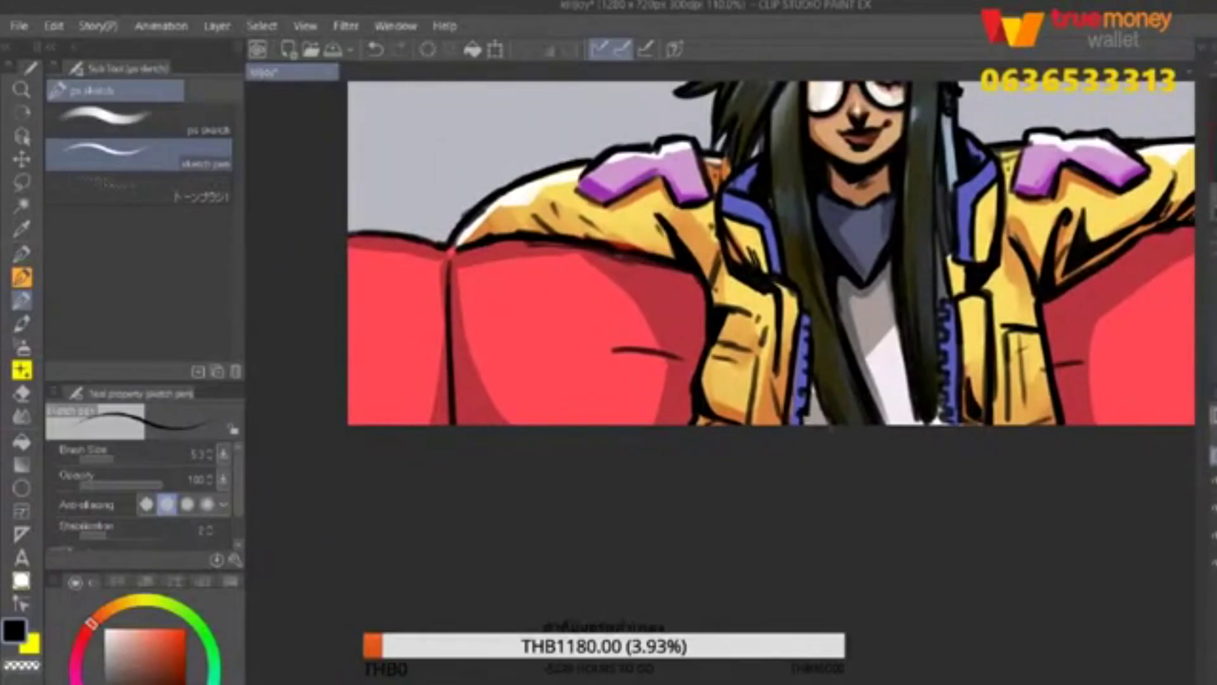
drag(822, 375, 856, 423)
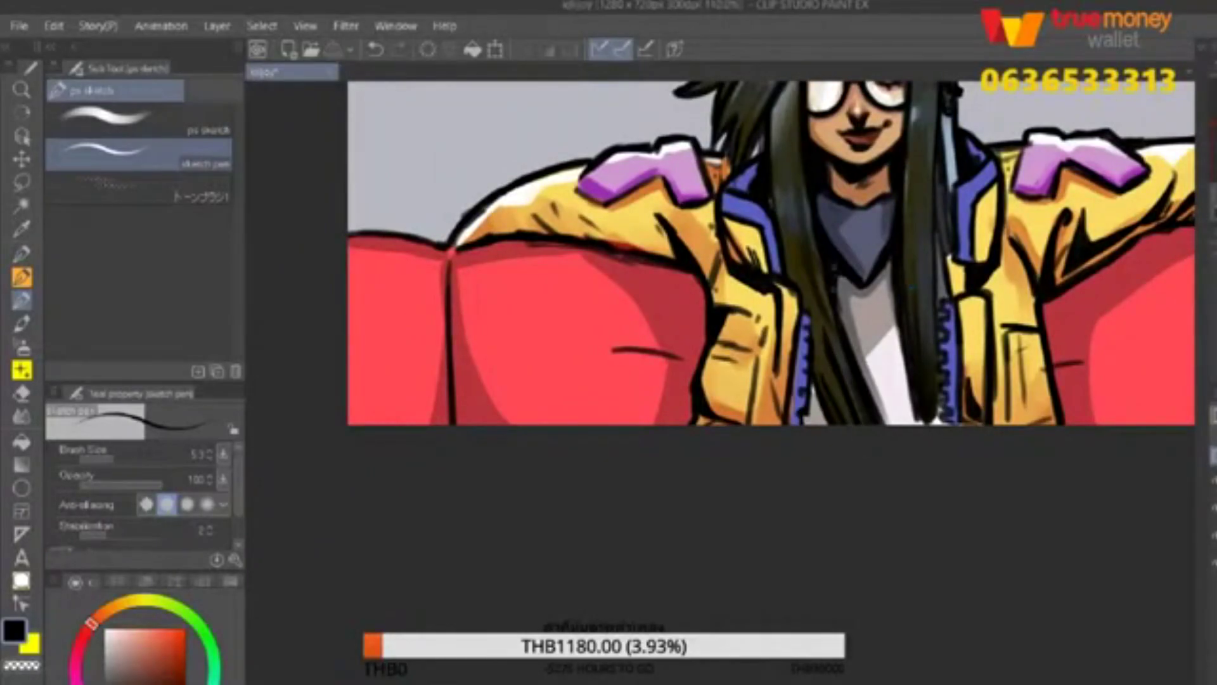
scroll(908, 177, up, 3)
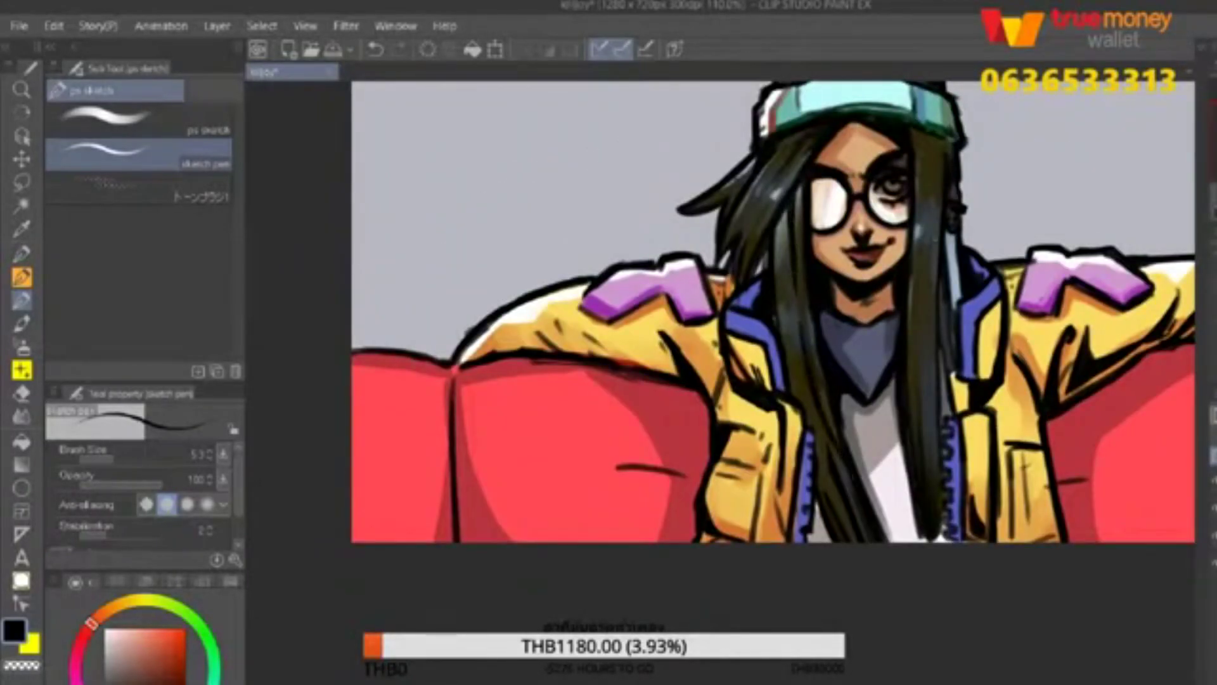
drag(800, 133, 747, 240)
scroll(752, 316, right, 1)
drag(878, 247, 872, 417)
drag(880, 373, 873, 473)
drag(874, 332, 869, 404)
drag(901, 355, 893, 444)
key(ctrl+z)
drag(909, 378, 894, 425)
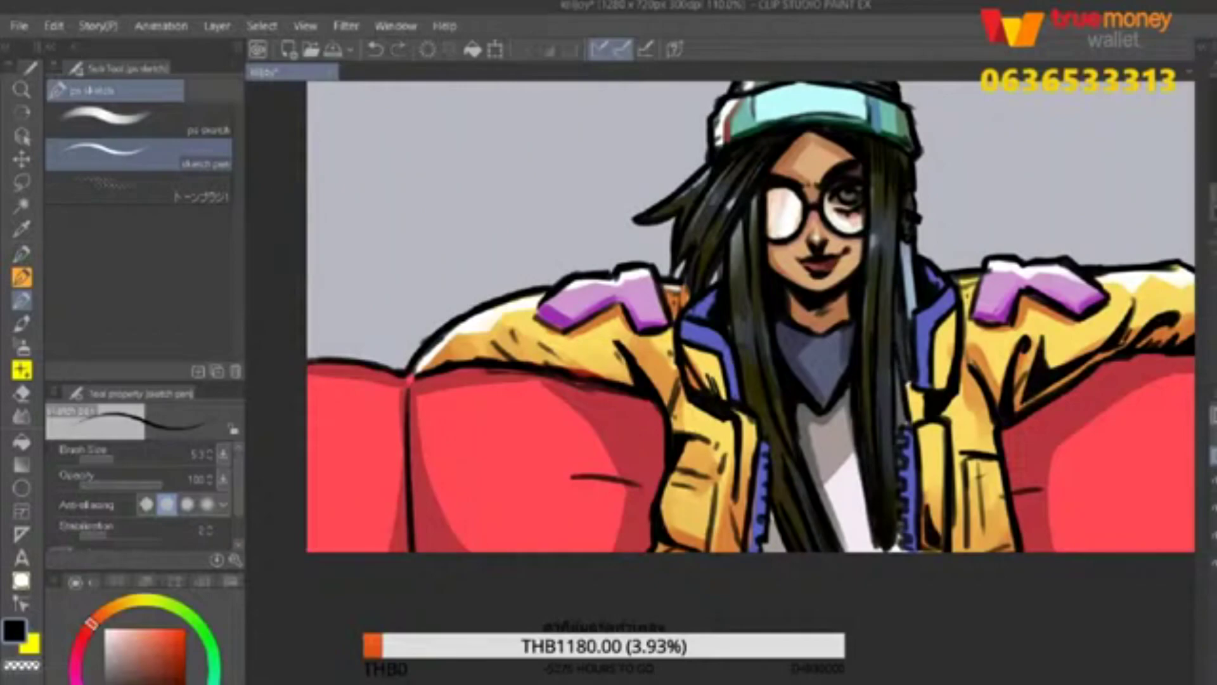
scroll(751, 355, up, 2)
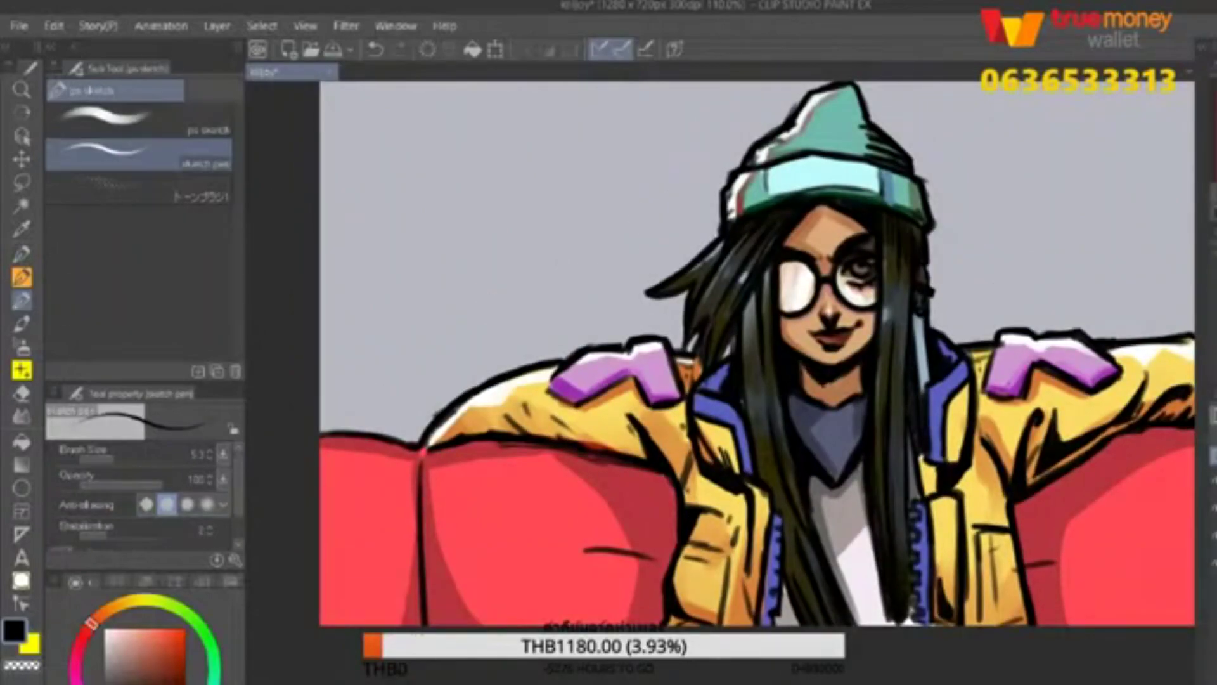
key(ctrl+z)
Touch up the nose shading with the sketch pen at size 3.1, using brown and reddish tones sampled from the face.
scroll(855, 293, up, 4)
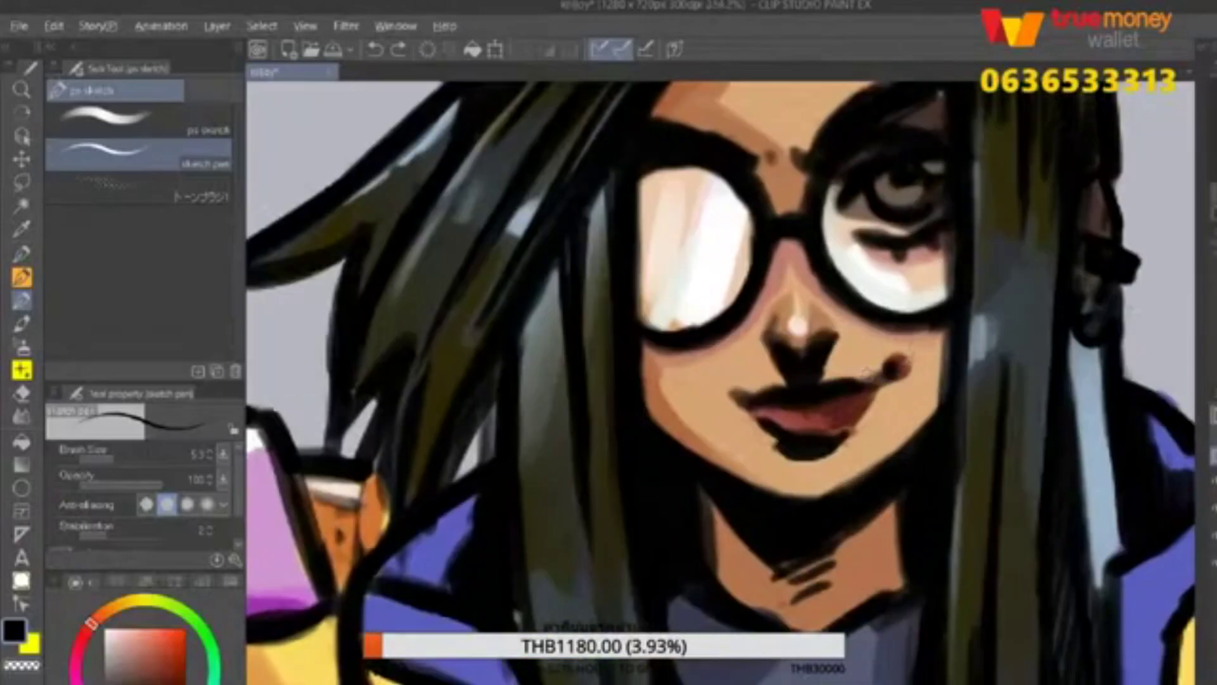
alt+click(910, 360)
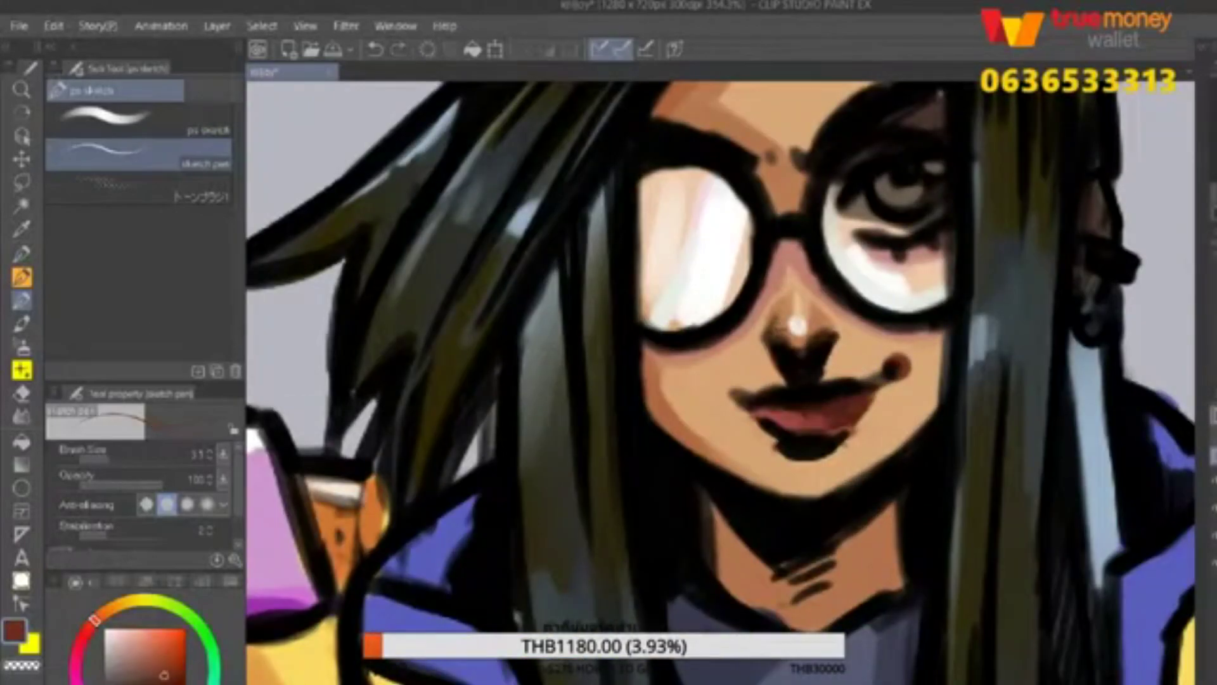
alt+click(795, 348)
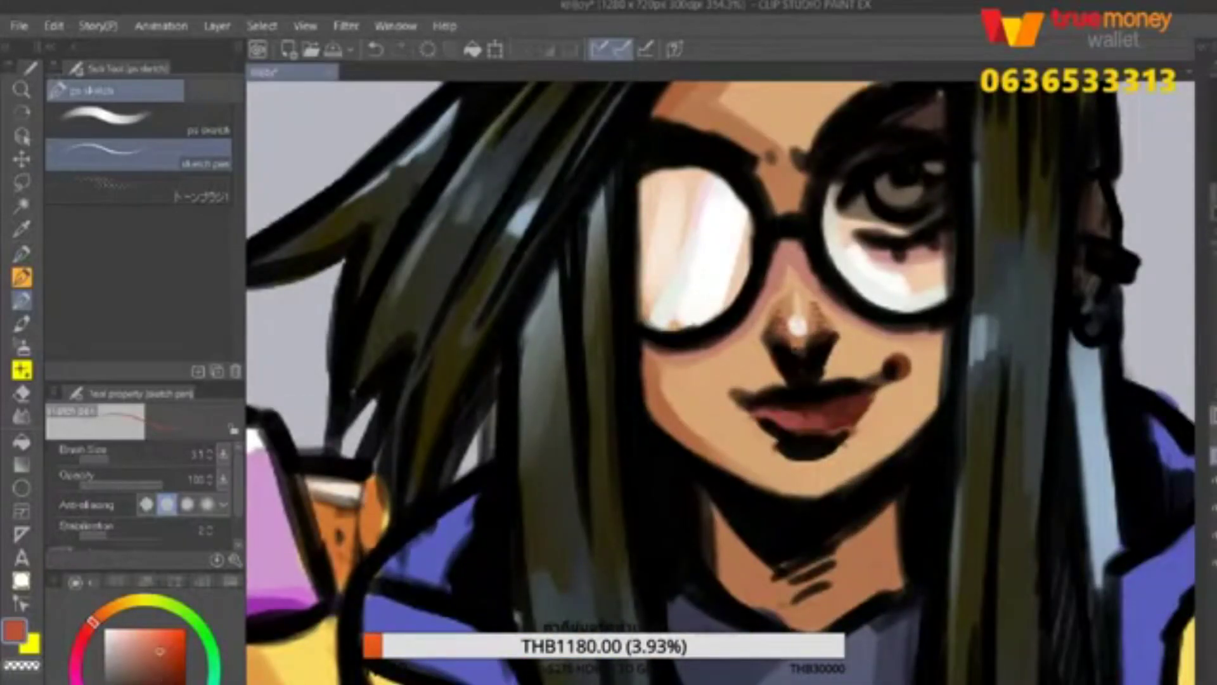
scroll(721, 349, down, 5)
scroll(721, 349, up, 2)
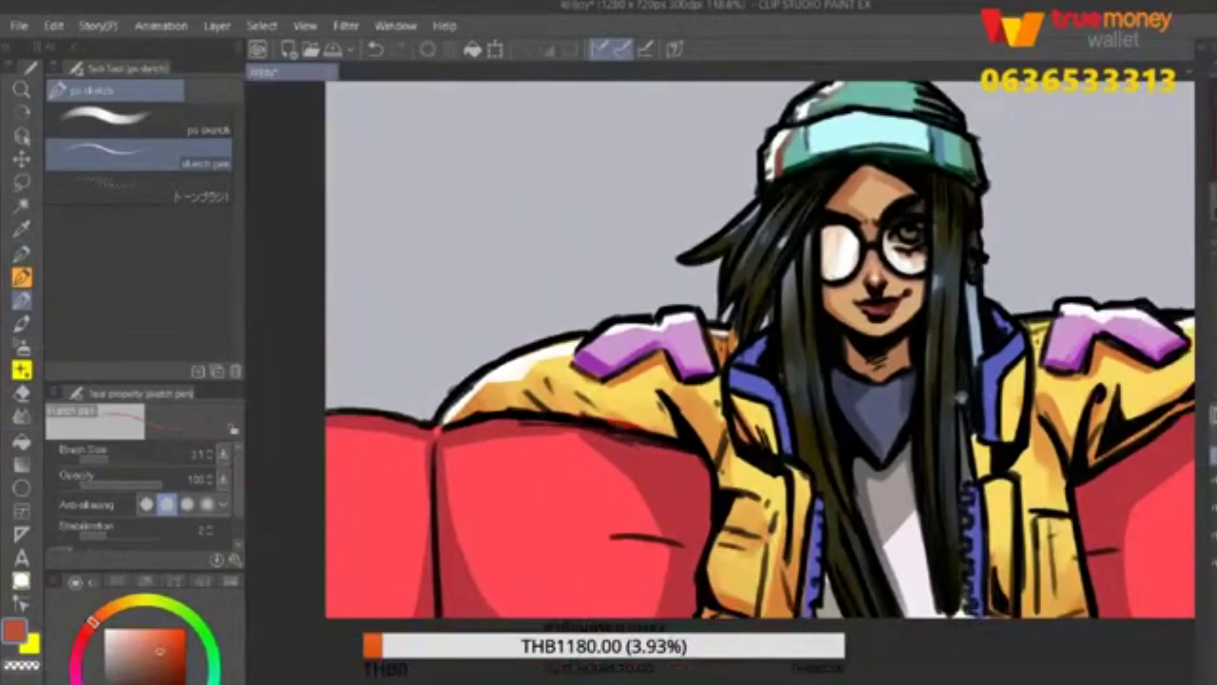
scroll(721, 348, down, 2)
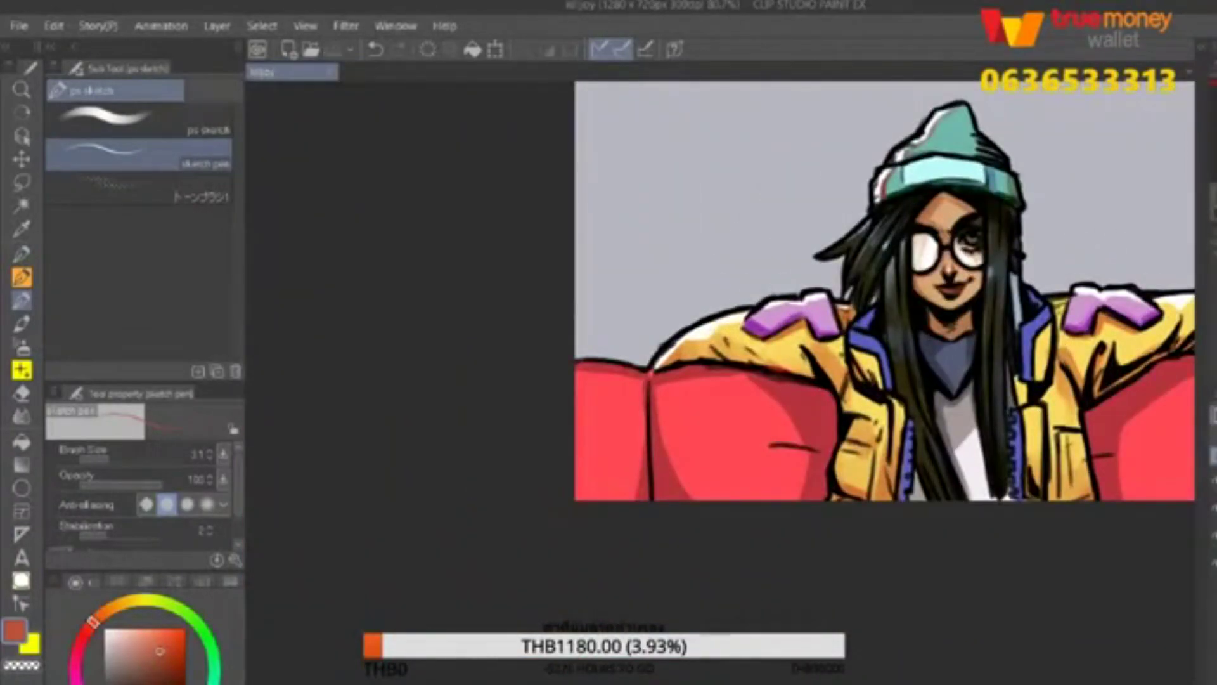
scroll(1060, 265, down, 2)
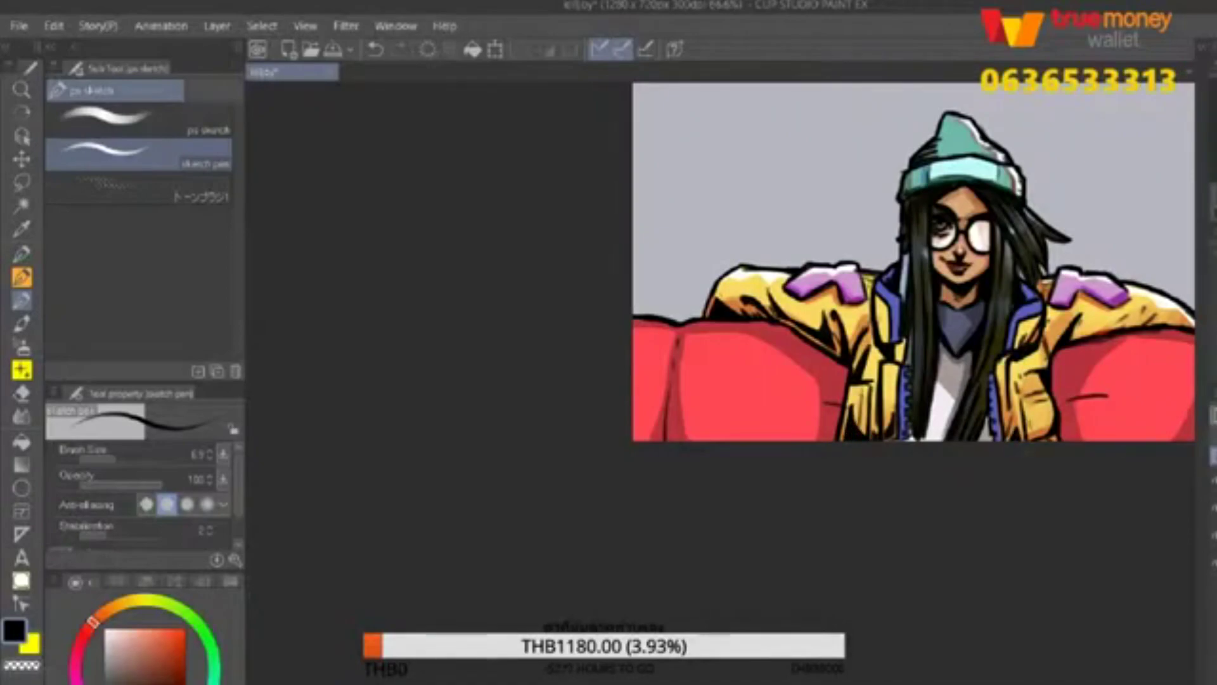
Deepen the jacket's sleeve and body folds with heavy black shadows, enlarging the sketch pen up to 14.5, and restore the unmirrored view.
drag(1099, 334, 991, 349)
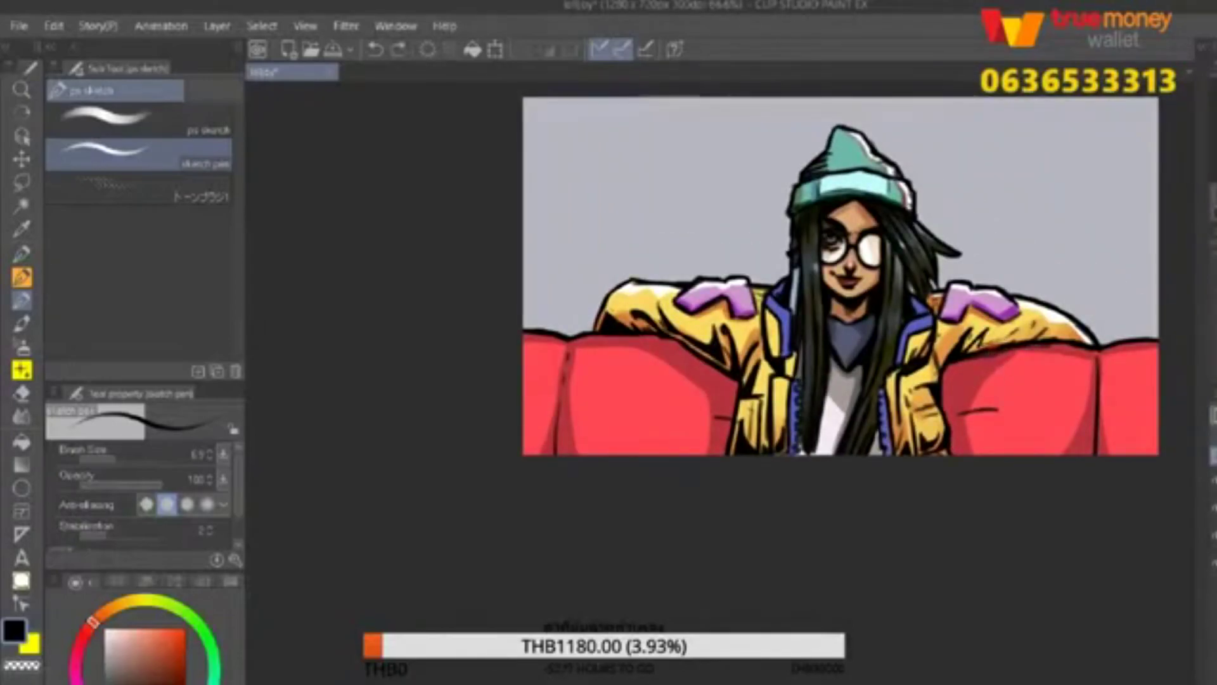
click(125, 456)
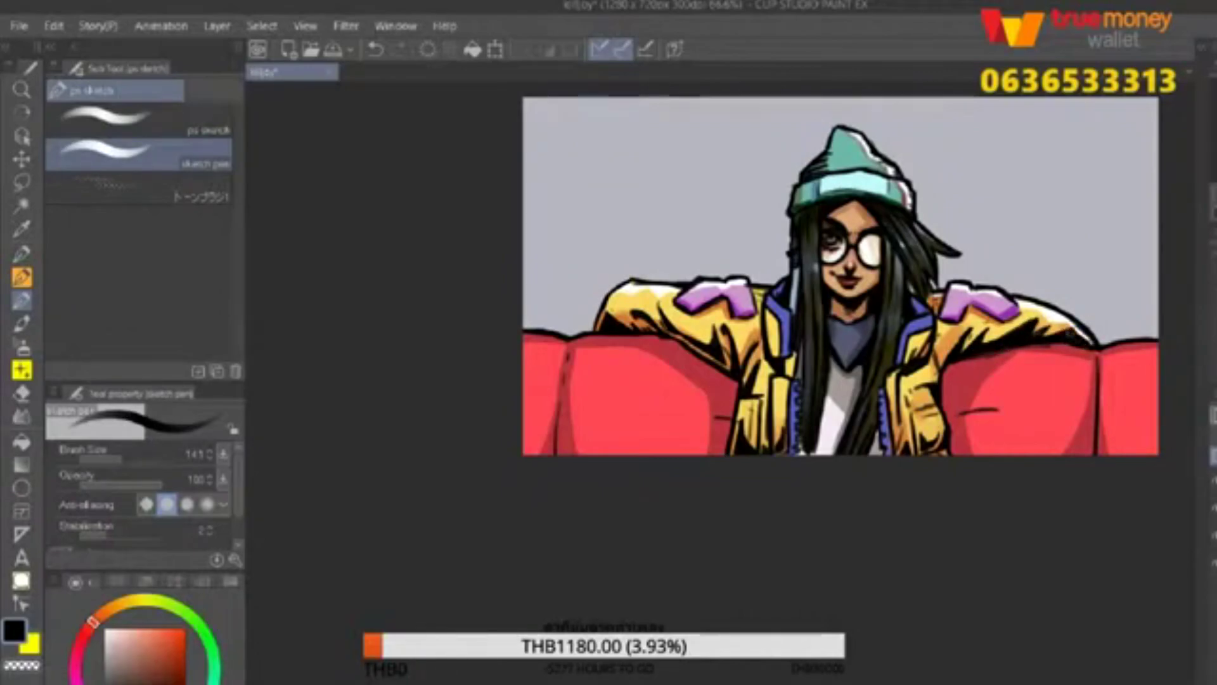
drag(824, 286, 851, 367)
key(bracketleft)
key(h)
key(b)
key(p)
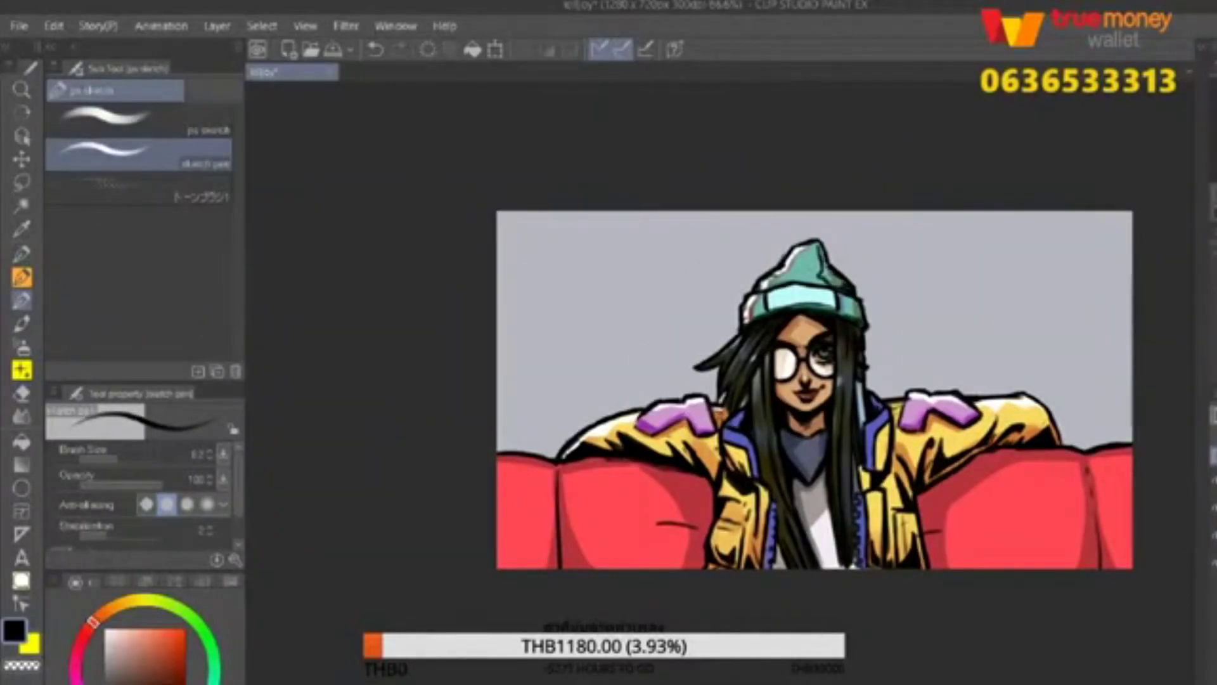
Paint solid black shadows on the beanie's crown and save the drawing.
key(b)
key(p)
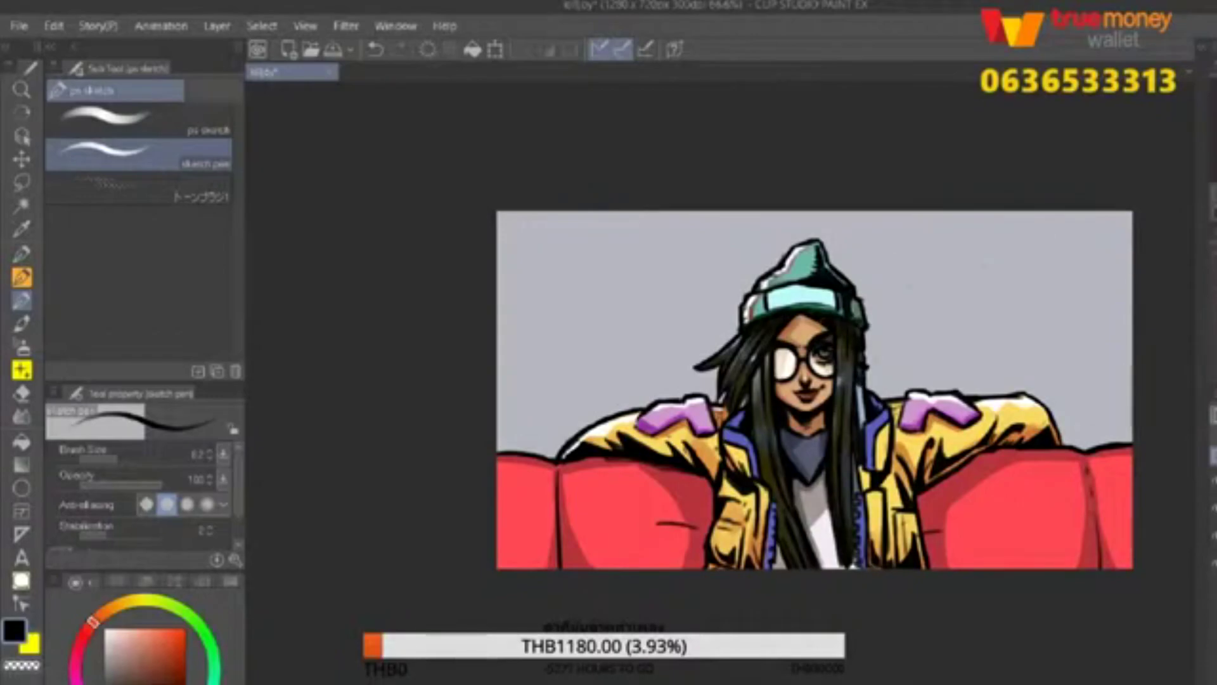
key(ctrl+minus)
key(ctrl+plus)
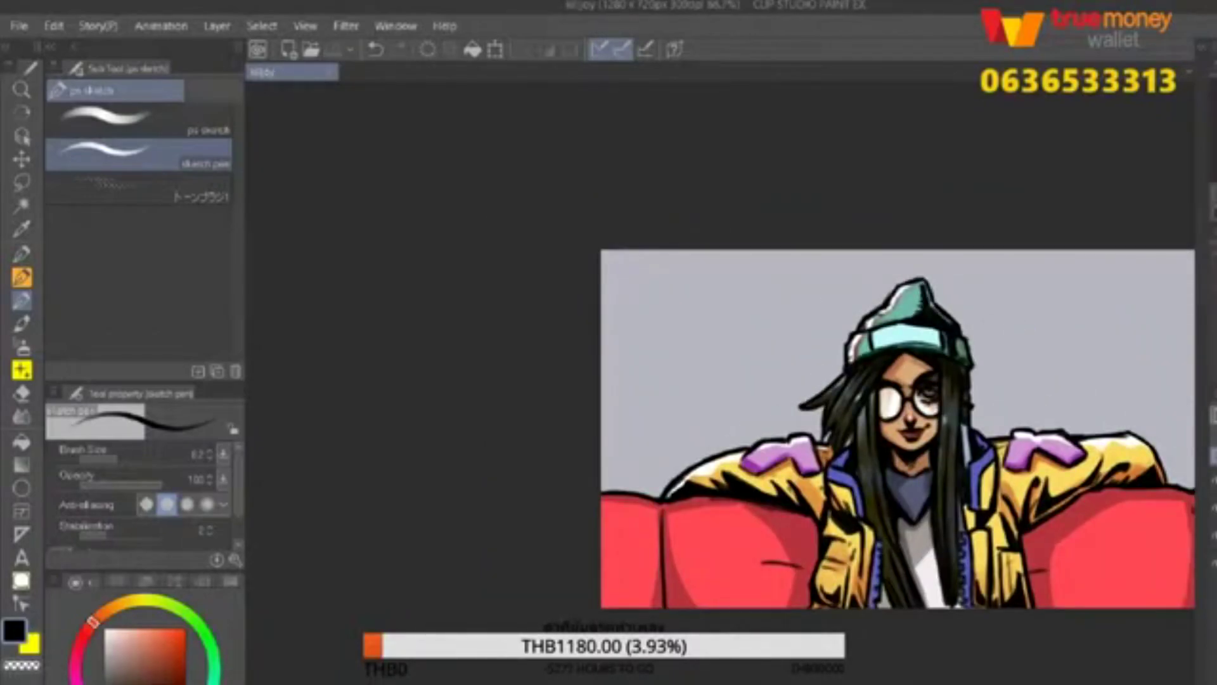
key(ctrl+plus)
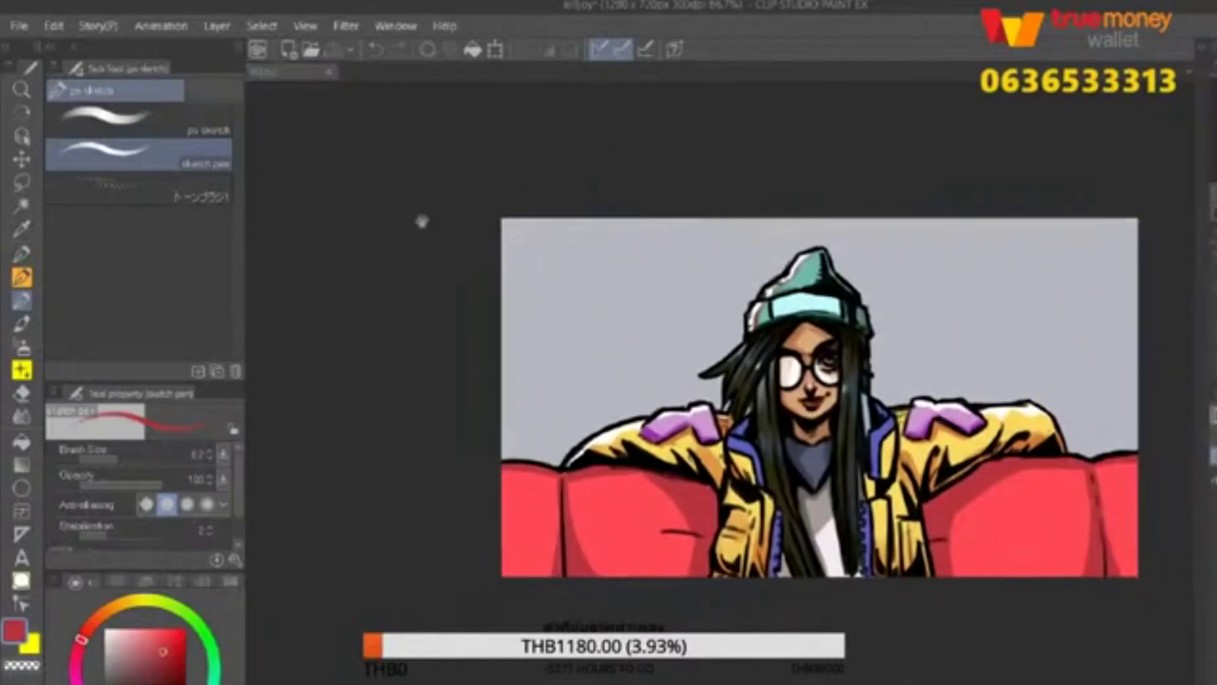
Test a red pen stroke on the background, undo it, and switch to the HIMOO brush.
mouse_move(407, 225)
mouse_down()
mouse_move(497, 251)
mouse_move(697, 265)
mouse_up()
key(p)
key(ctrl+z)
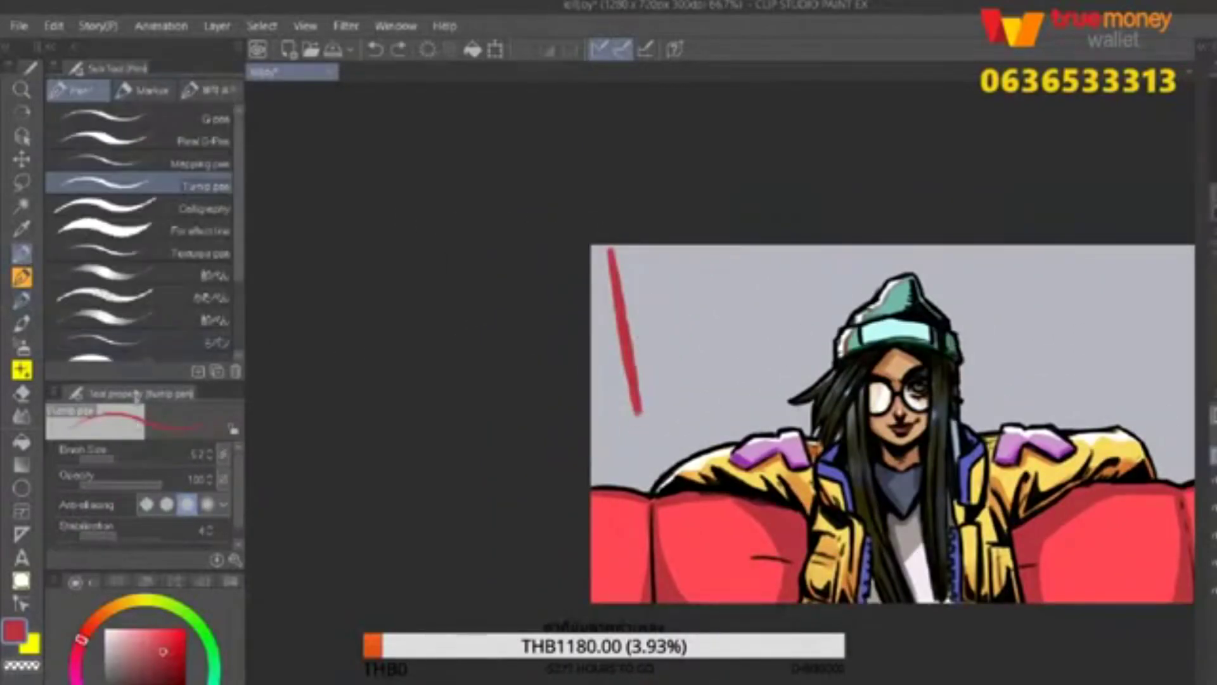
key(ctrl+z)
key(b)
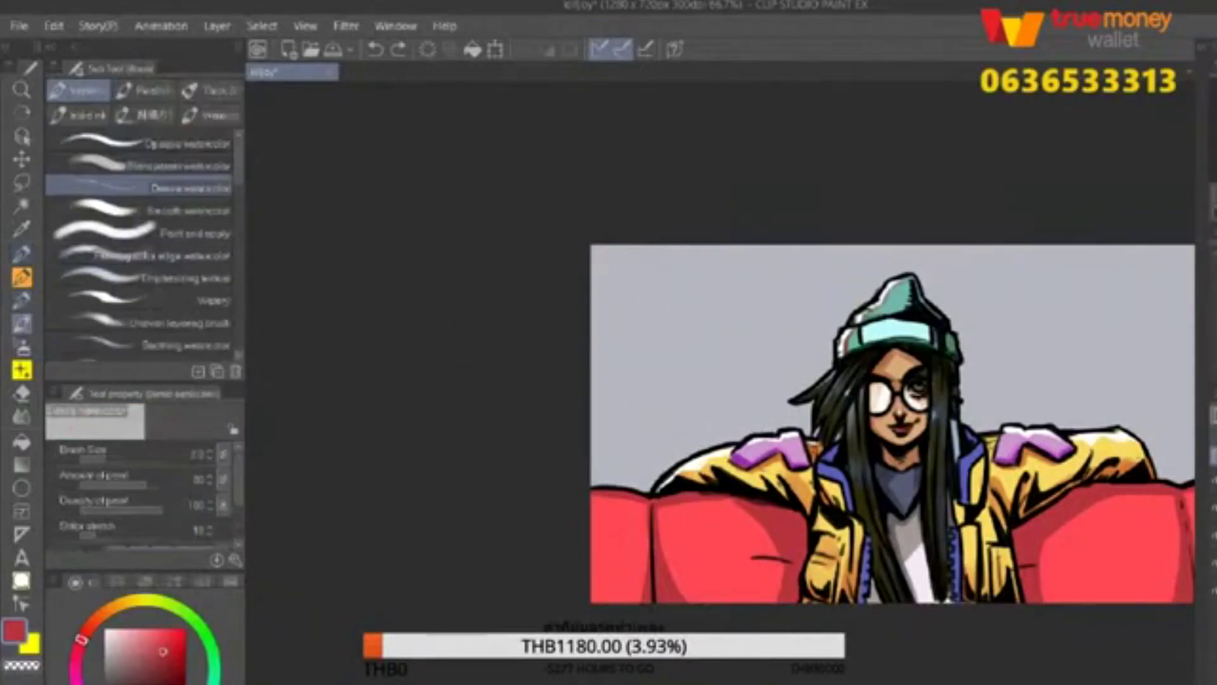
click(190, 245)
mouse_move(612, 253)
mouse_down()
mouse_move(640, 393)
mouse_move(700, 250)
mouse_move(662, 421)
mouse_move(637, 409)
mouse_move(631, 380)
mouse_up()
mouse_move(701, 247)
mouse_down()
mouse_move(656, 405)
mouse_move(650, 393)
mouse_up()
drag(745, 279, 716, 393)
drag(792, 264, 795, 390)
drag(796, 285, 793, 394)
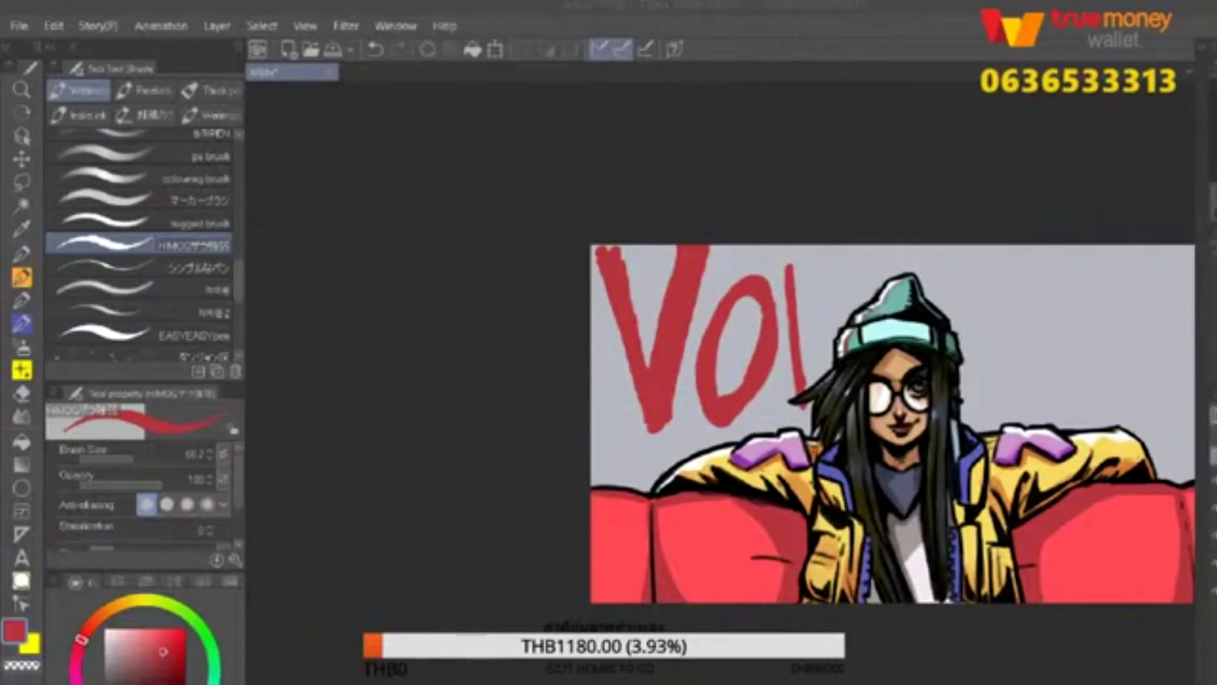
key(ctrl+z)
key(ctrl+z)
key(ctrl+z)
key(ctrl+z)
key(ctrl+z)
key(ctrl+z)
key(ctrl+z)
key(ctrl+z)
key(ctrl+z)
key(ctrl+z)
key(ctrl+z)
drag(618, 259, 642, 377)
drag(641, 374, 707, 250)
key(ctrl+z)
key(ctrl+z)
Fill the plain grey background behind the character and sofa with solid yellow.
key(x)
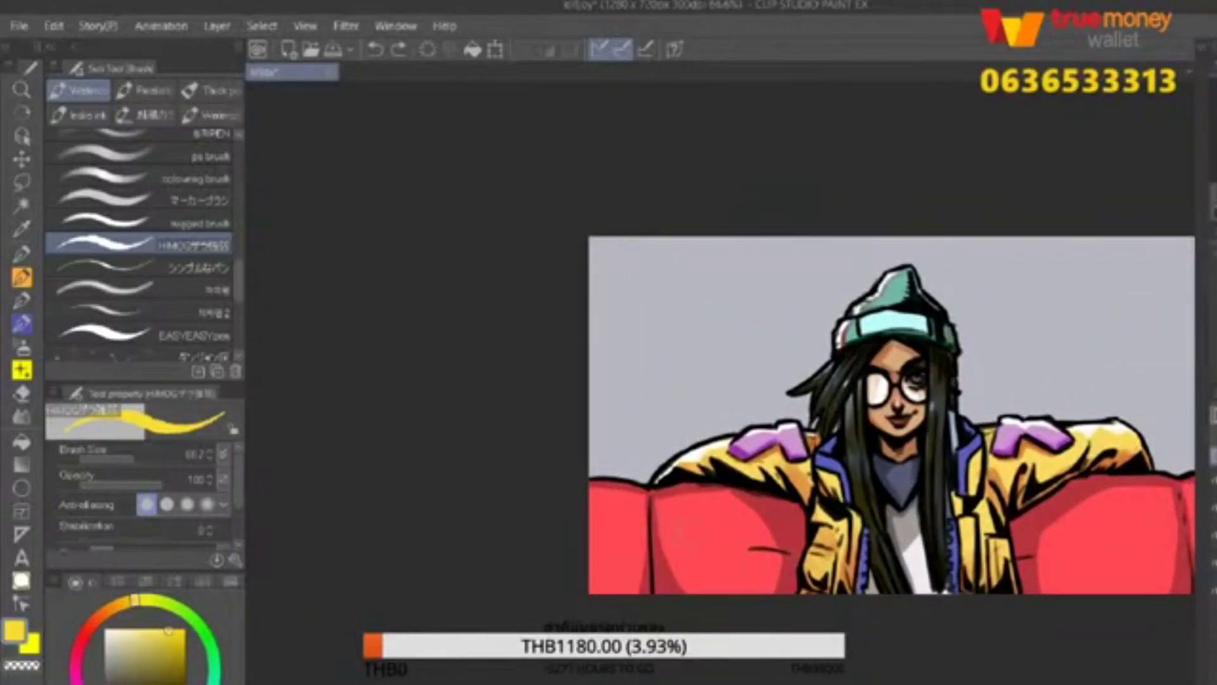
drag(621, 248, 659, 415)
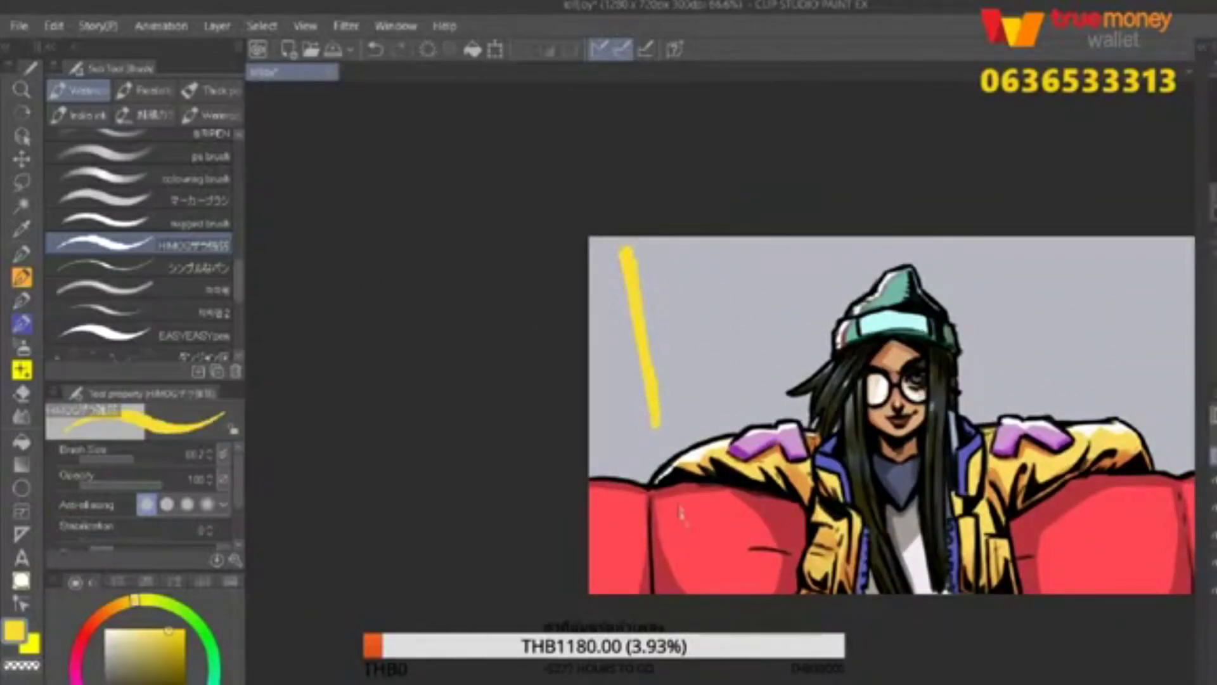
key(ctrl+z)
key(alt+BackSpace)
key(ctrl+z)
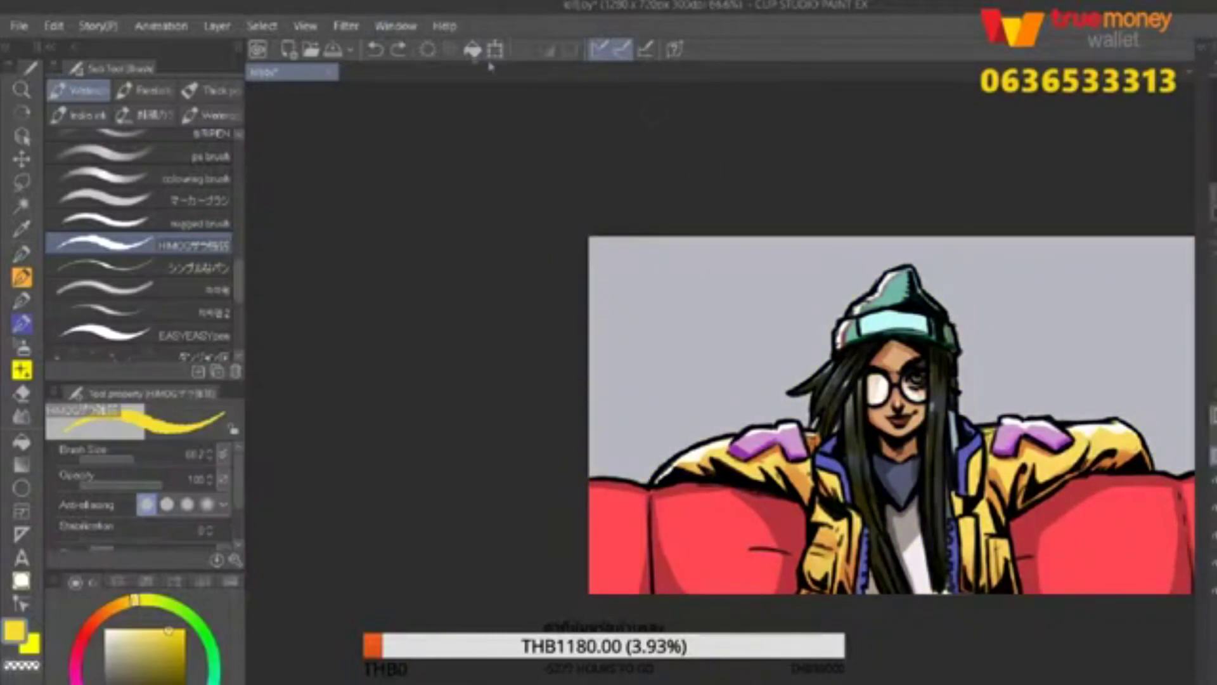
scroll(453, 247, up, 1)
key(x)
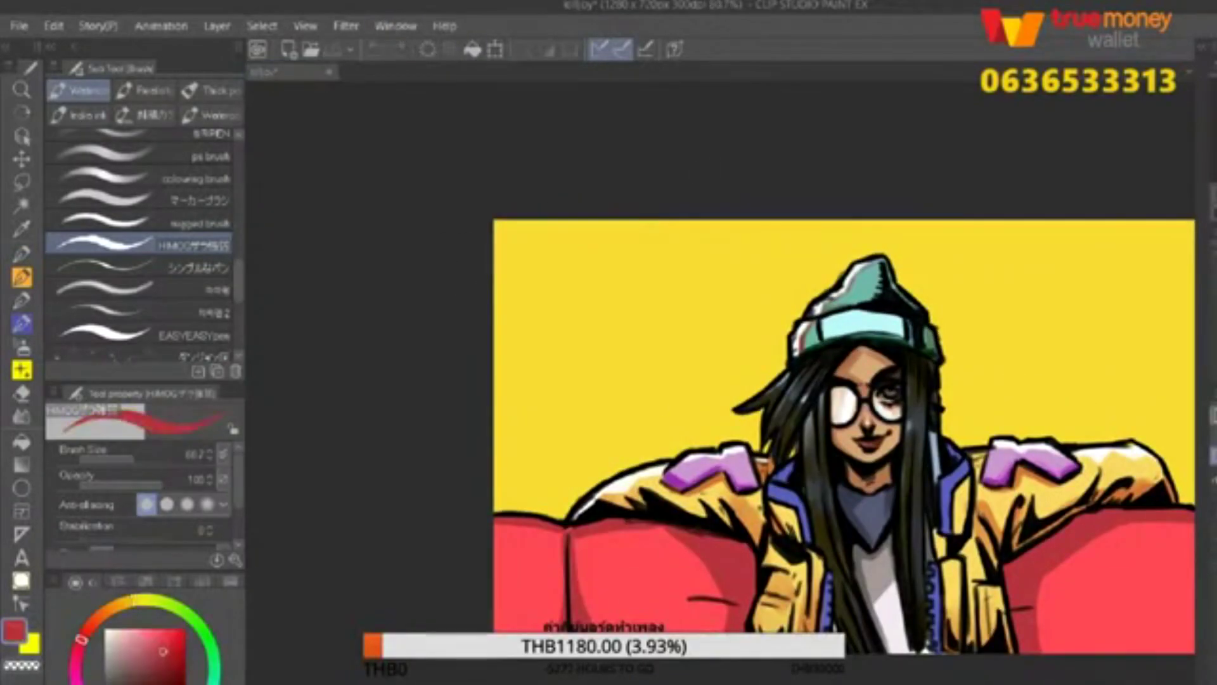
Sample a near-black colour from the artwork and letter a large rough K on the yellow background above the sofa.
alt+click(913, 507)
drag(570, 381, 701, 367)
drag(663, 234, 703, 450)
drag(658, 228, 706, 456)
mouse_move(752, 213)
mouse_down()
mouse_move(692, 355)
mouse_move(672, 349)
mouse_move(792, 419)
mouse_up()
drag(688, 374, 805, 430)
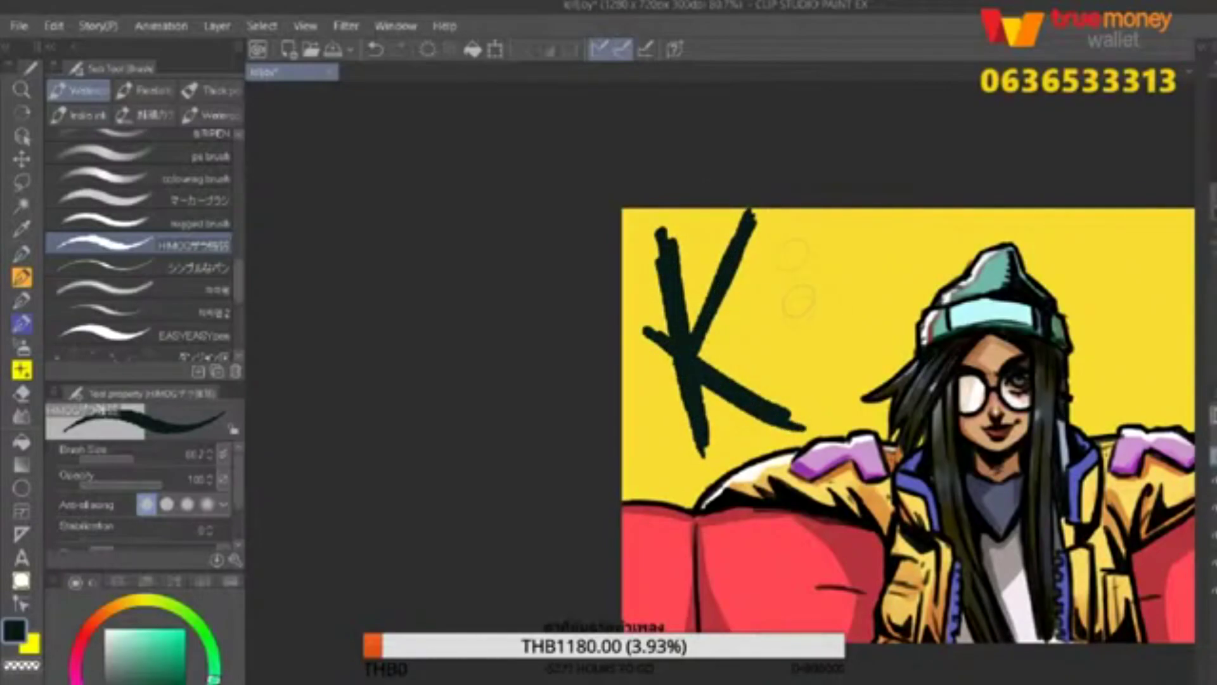
Letter I, L and L after the K to complete the word KILL beside the beanie.
drag(793, 225, 804, 411)
drag(767, 252, 800, 217)
mouse_move(800, 217)
mouse_down()
mouse_move(791, 342)
mouse_move(807, 426)
mouse_up()
drag(828, 217, 830, 421)
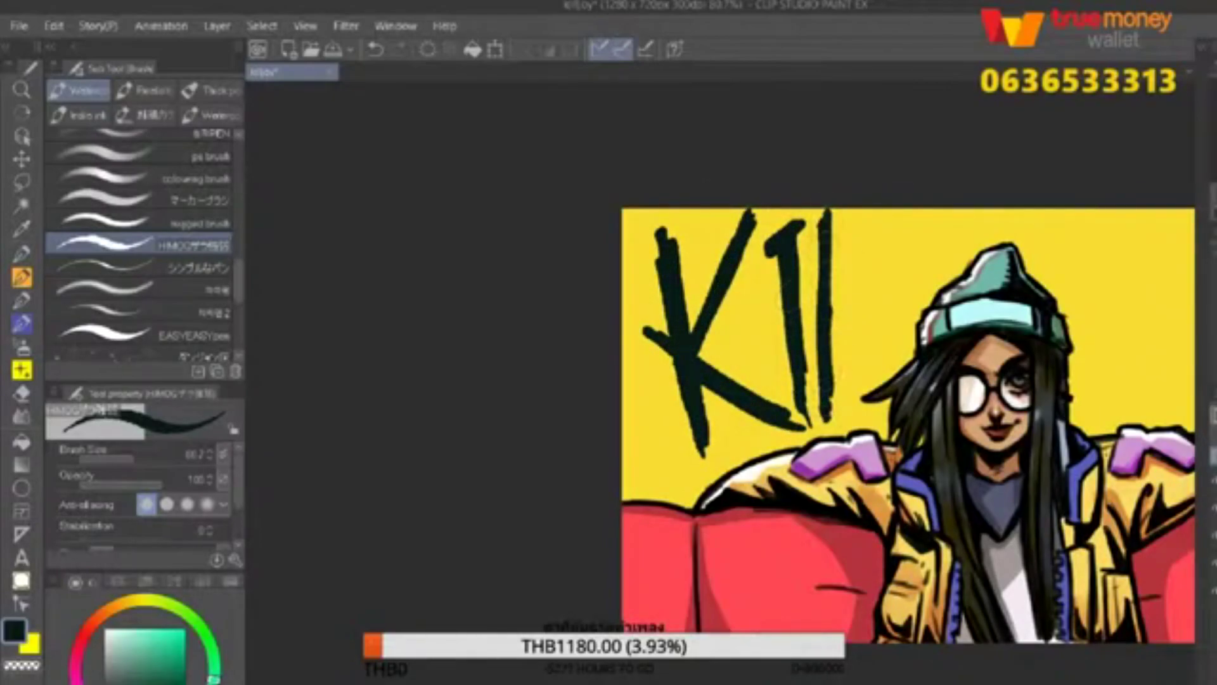
drag(834, 273, 836, 434)
drag(815, 434, 913, 358)
mouse_move(881, 225)
mouse_down()
mouse_move(885, 381)
mouse_move(985, 298)
mouse_up()
drag(950, 380, 843, 386)
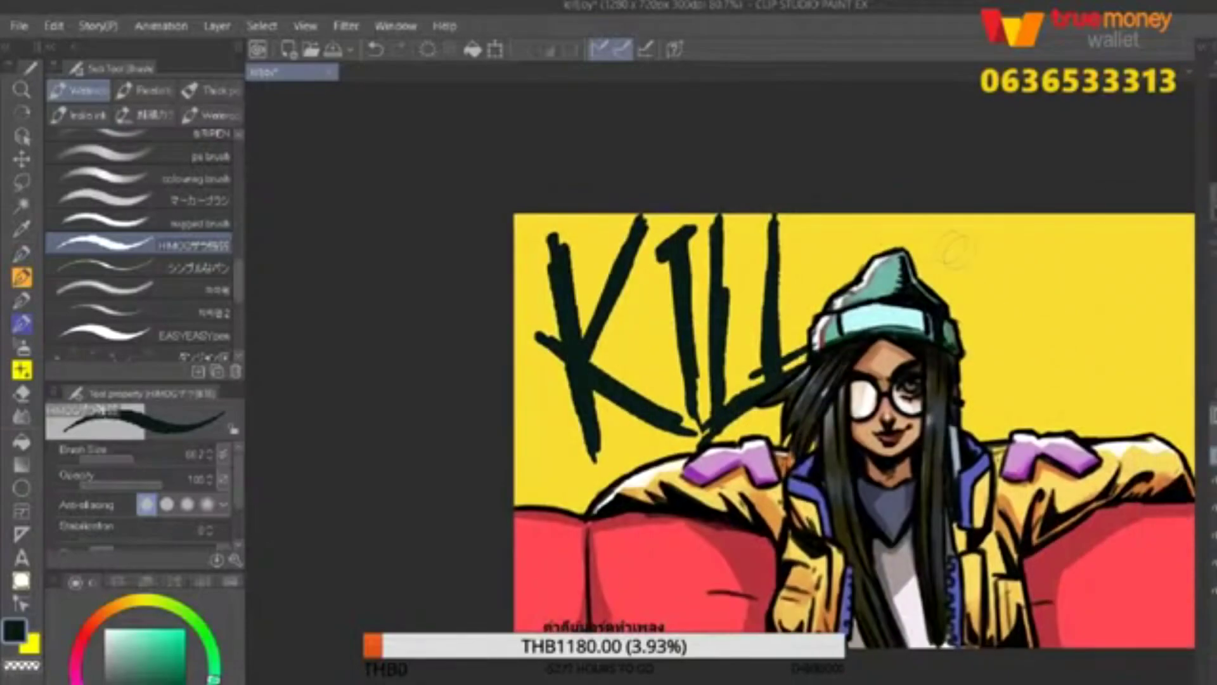
Letter a large J and O in the same dark colour on the other side of the beanie.
drag(862, 244, 989, 213)
drag(827, 254, 954, 215)
drag(945, 222, 947, 342)
drag(1041, 307, 989, 293)
drag(960, 209, 964, 372)
mouse_move(1020, 206)
mouse_down()
mouse_move(960, 362)
mouse_move(1030, 368)
mouse_up()
drag(948, 298, 1004, 371)
drag(760, 381, 664, 366)
Letter a Y with thickened strokes to complete the word JOY, and switch to the Move layer tool.
drag(979, 190, 1002, 266)
drag(1046, 185, 992, 324)
drag(1032, 234, 962, 397)
drag(1061, 185, 997, 342)
scroll(969, 303, down, 3)
drag(1040, 230, 985, 335)
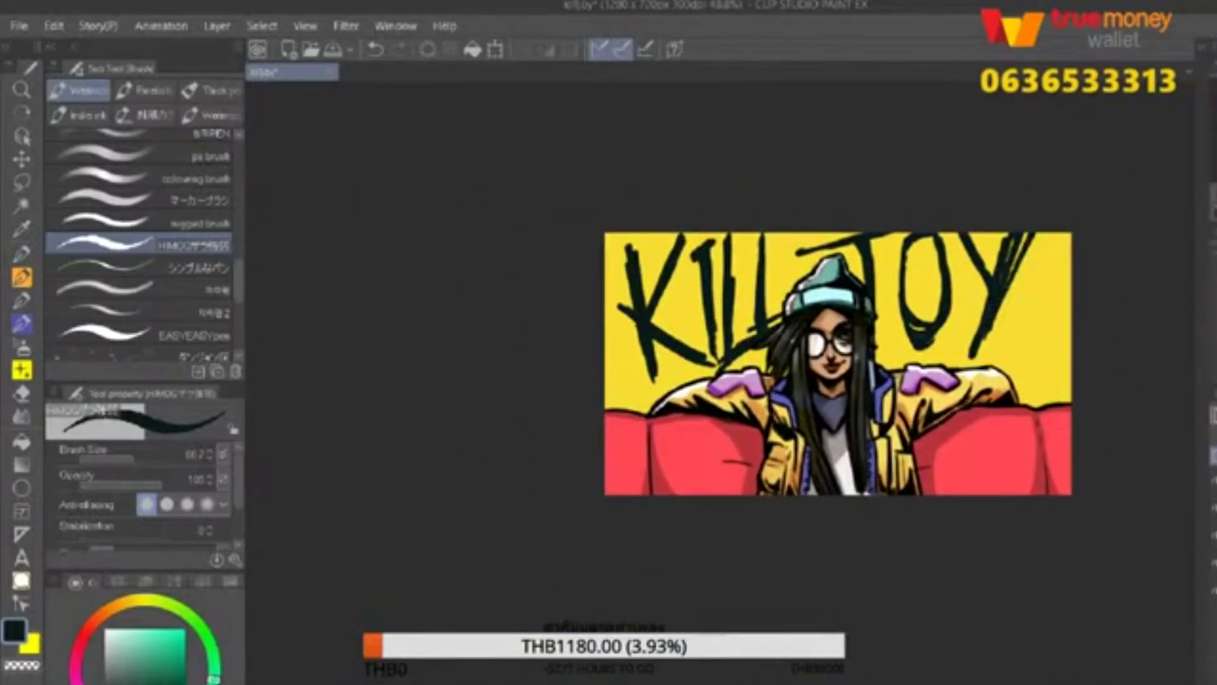
drag(948, 232, 989, 298)
key(k)
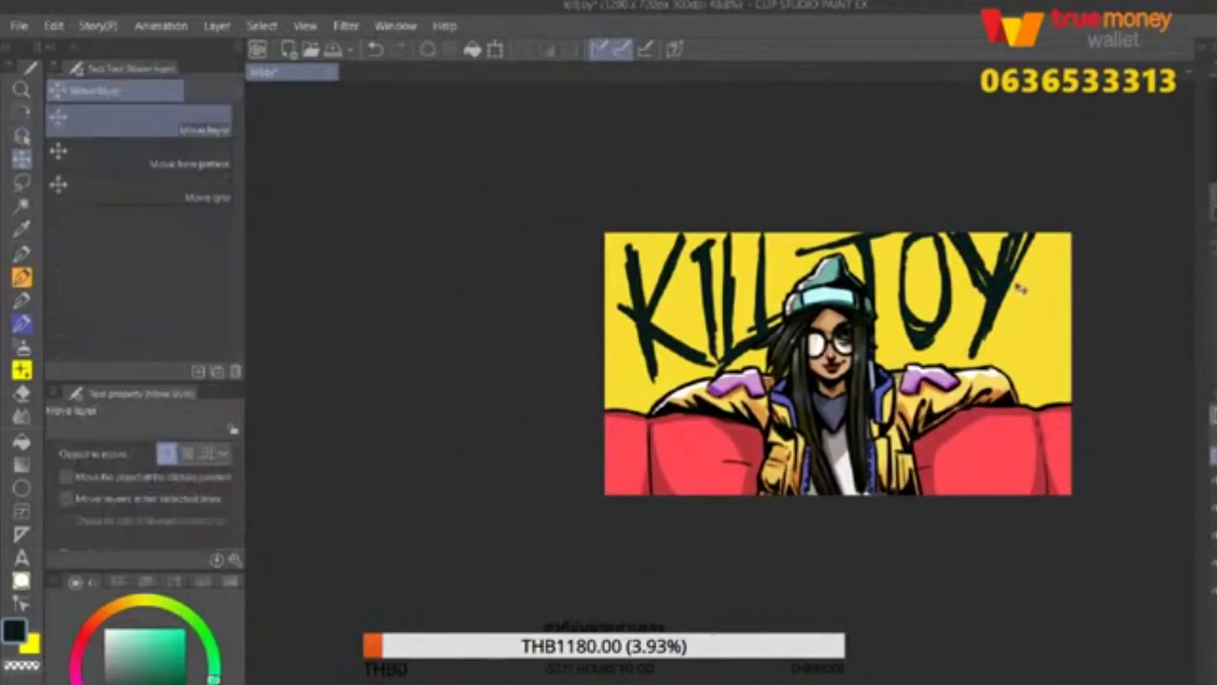
click(22, 254)
drag(1065, 235, 1023, 342)
key(ctrl+z)
drag(910, 234, 895, 320)
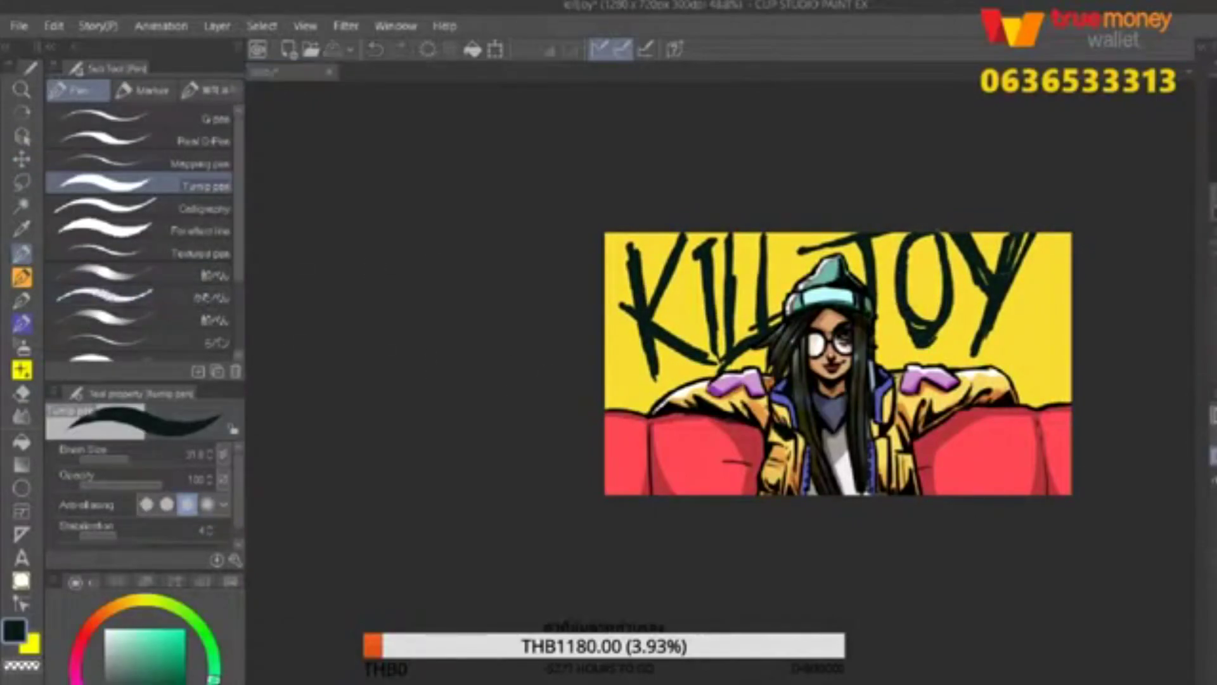
Recolour the KILLJOY lettering from near-black to a bright coral red.
key(alt+BackSpace)
click(163, 628)
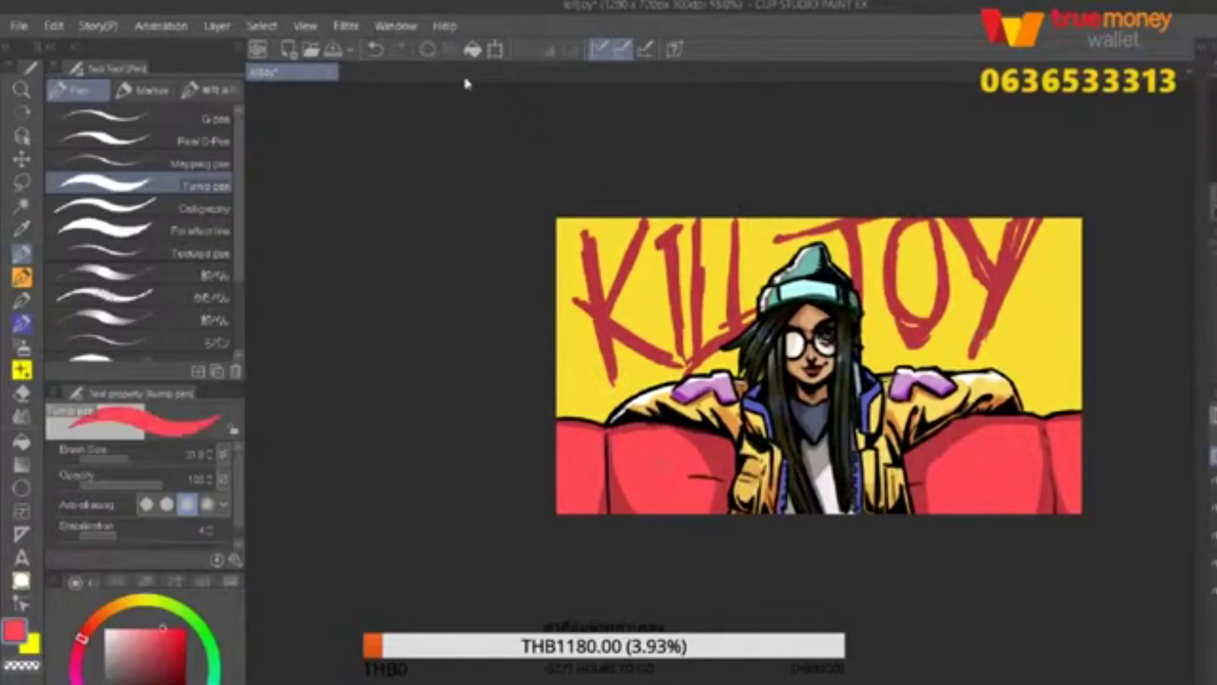
key(alt+BackSpace)
scroll(1035, 310, down, 2)
scroll(884, 266, up, 2)
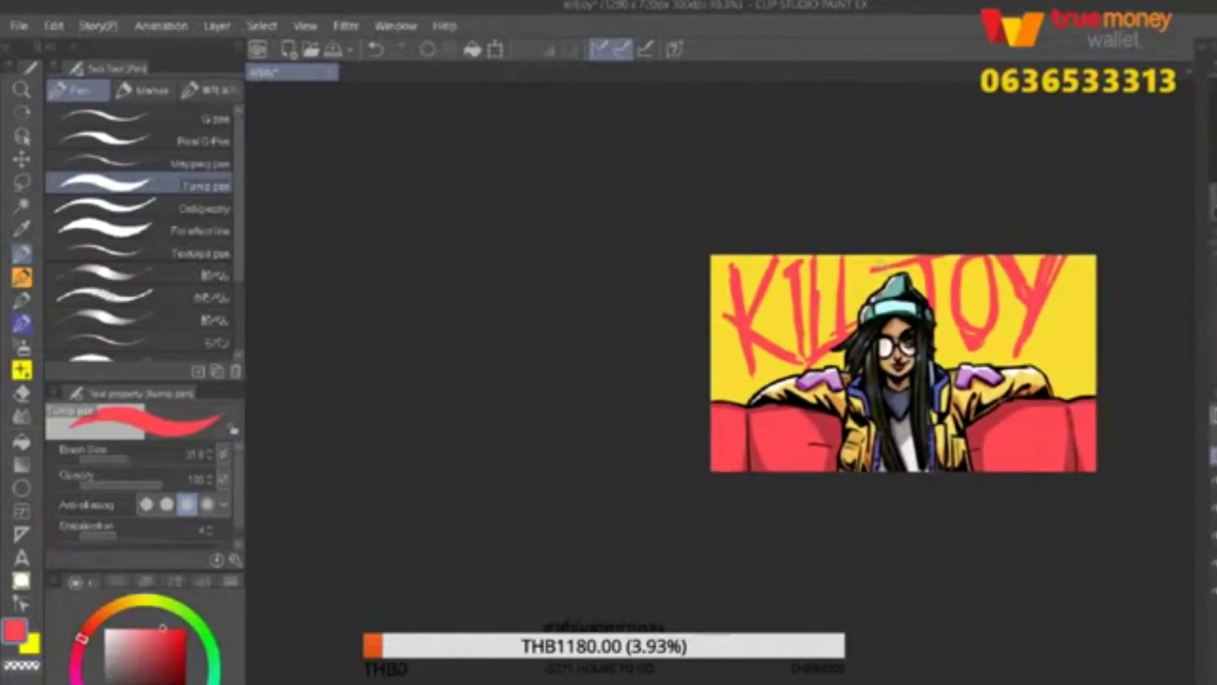
scroll(657, 395, up, 2)
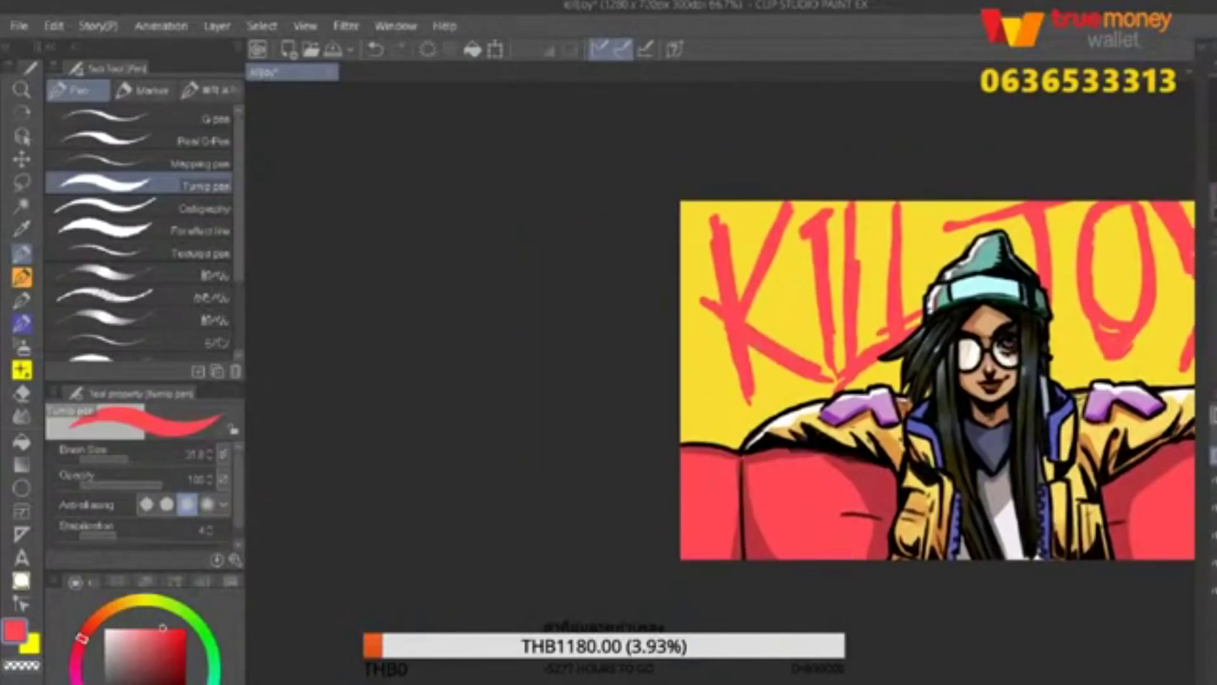
Try spraying red speckles near the K with the Tone scraping and Running color spray airbrushes.
key(b)
key(b)
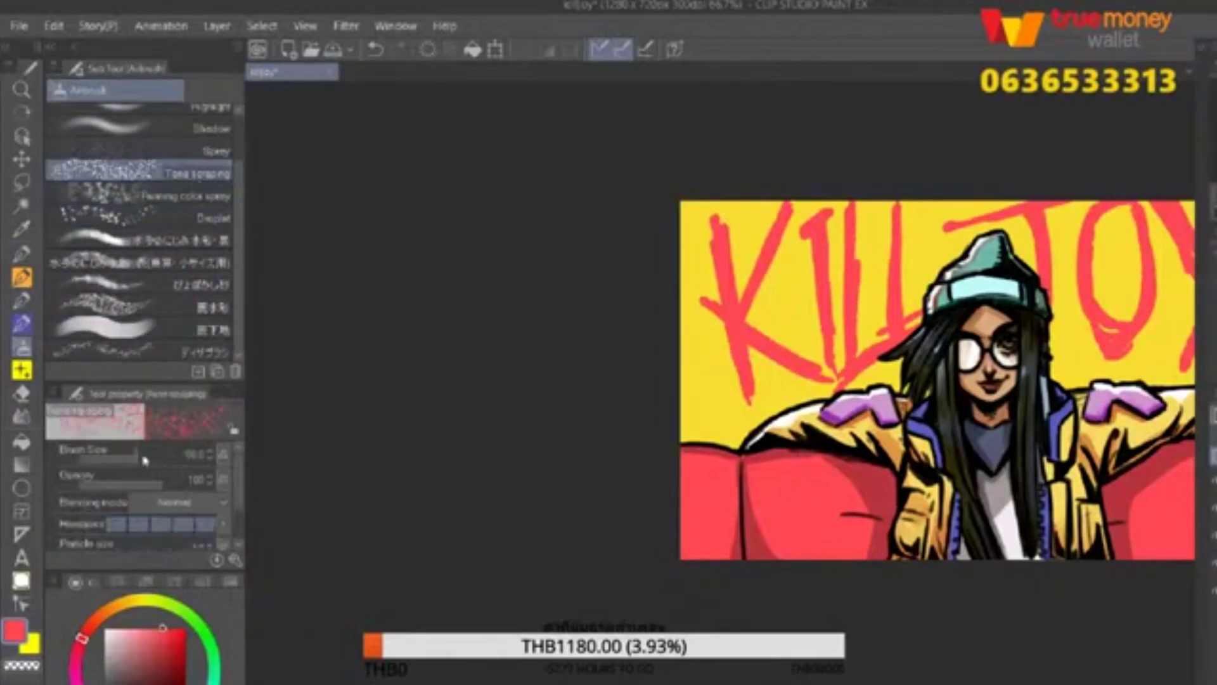
scroll(665, 374, up, 1)
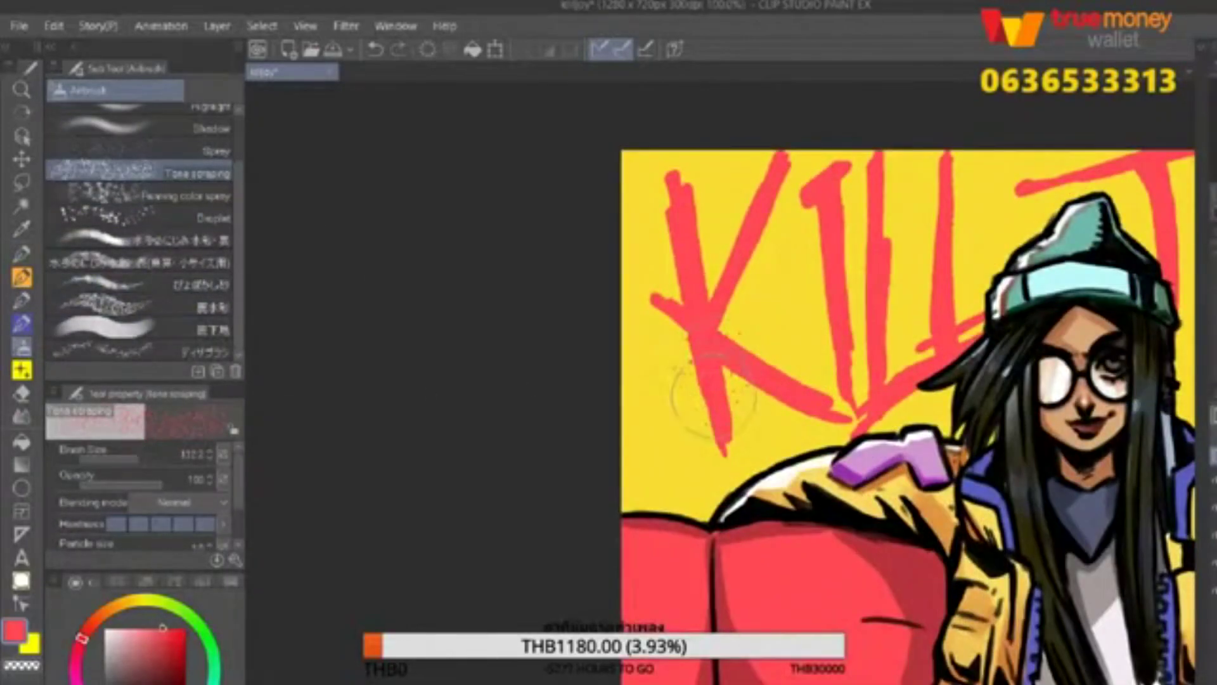
click(165, 202)
key(ctrl+z)
scroll(887, 349, down, 2)
scroll(888, 348, up, 2)
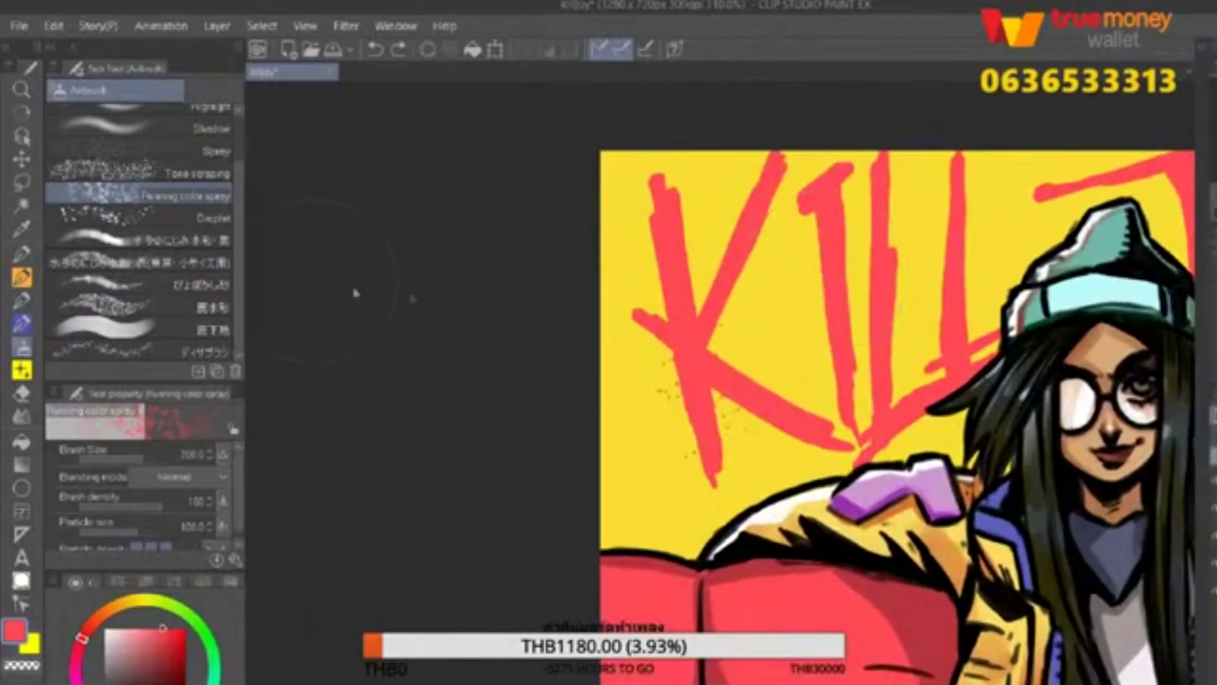
Splatter coral-red paint droplets over the yellow background around the lettering with the Droplet airbrush.
click(140, 217)
click(707, 449)
scroll(1122, 187, down, 2)
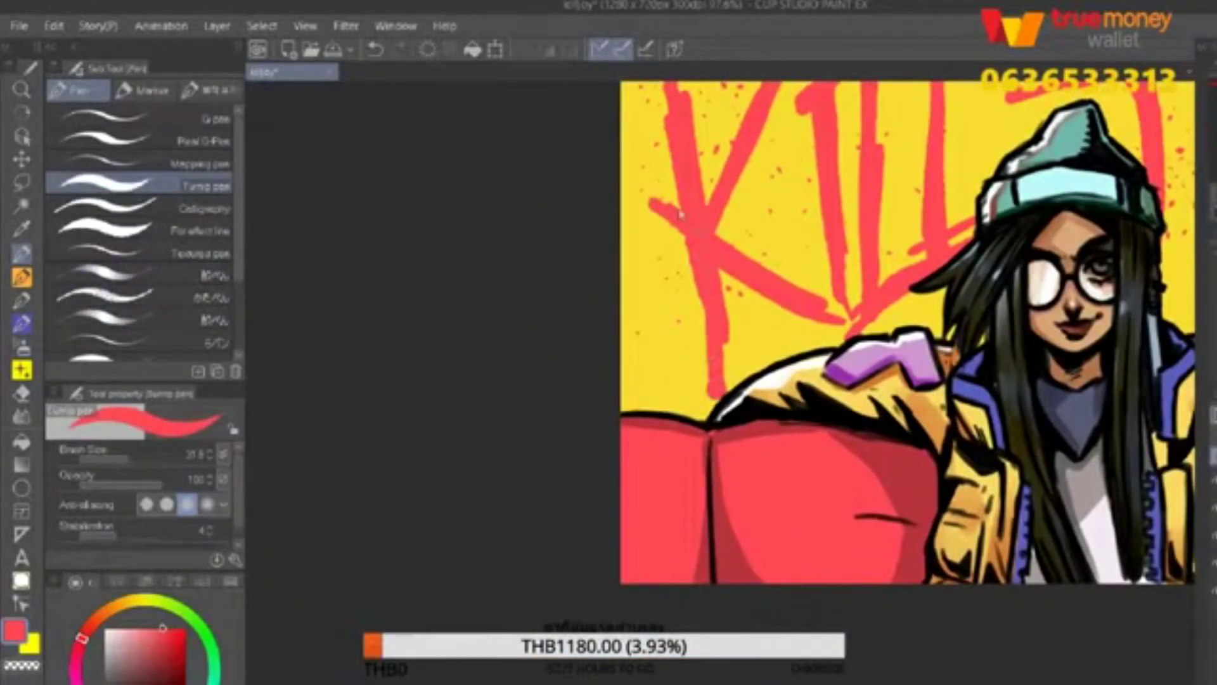
Undo the pen drip below the K and draw thin paint drips from its strokes with the Real G-Pen.
key(ctrl+z)
key(b)
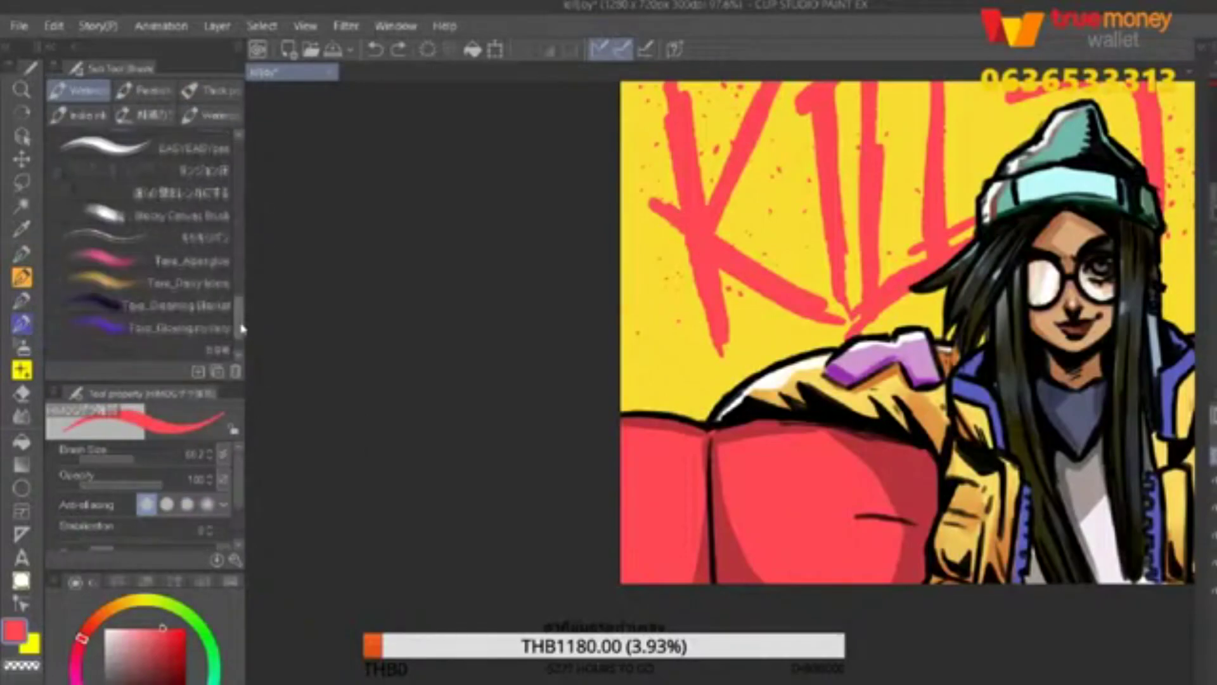
key(p)
click(140, 138)
drag(716, 347, 715, 385)
drag(661, 254, 662, 267)
drag(676, 226, 676, 315)
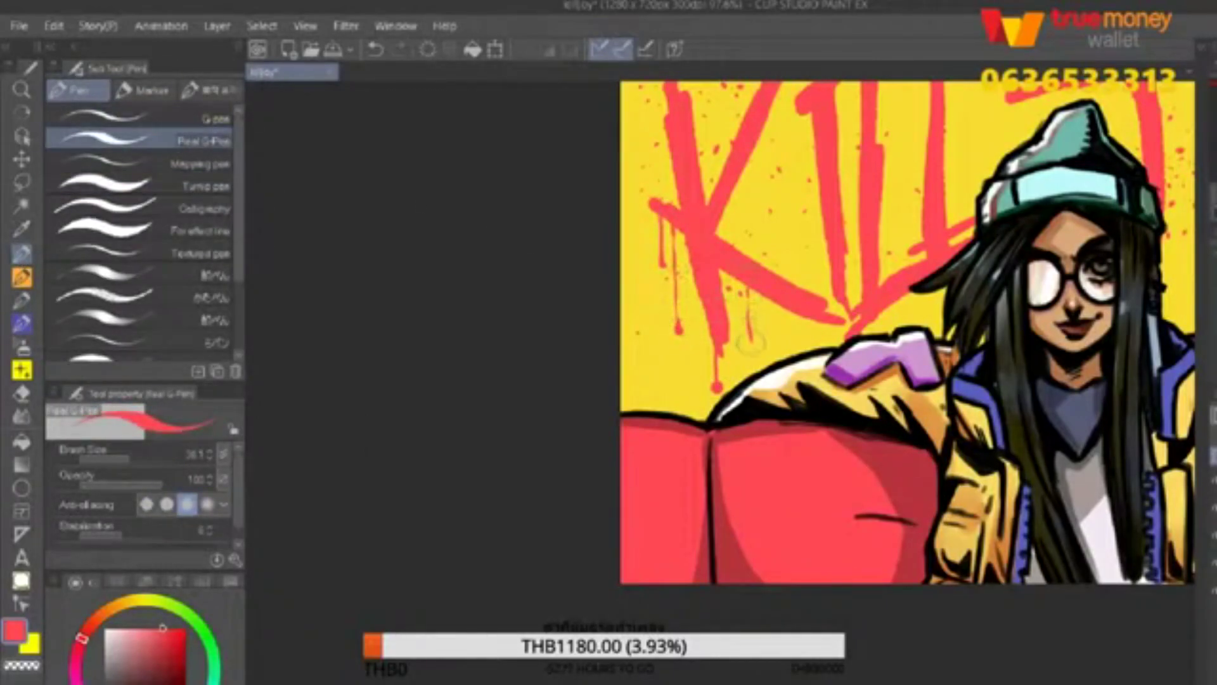
drag(777, 196, 739, 260)
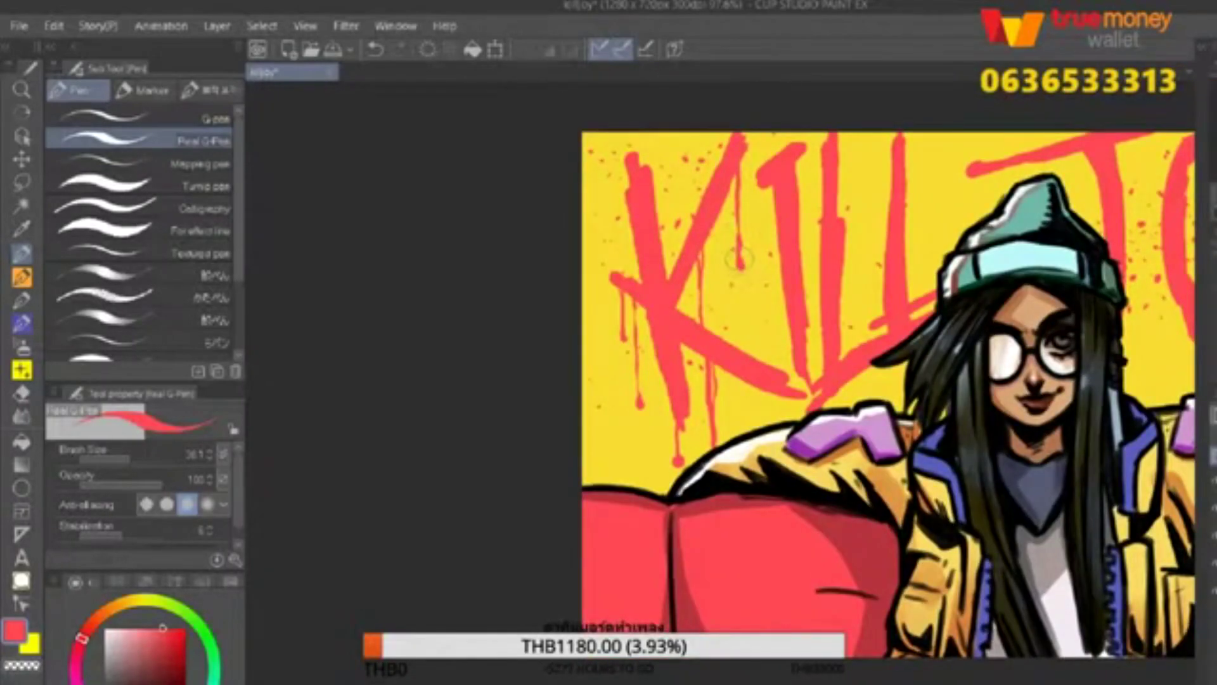
Draw coral-red paint drips running down from the I, L, J, O and Y letters.
drag(808, 325, 776, 310)
drag(776, 136, 808, 174)
drag(940, 163, 831, 160)
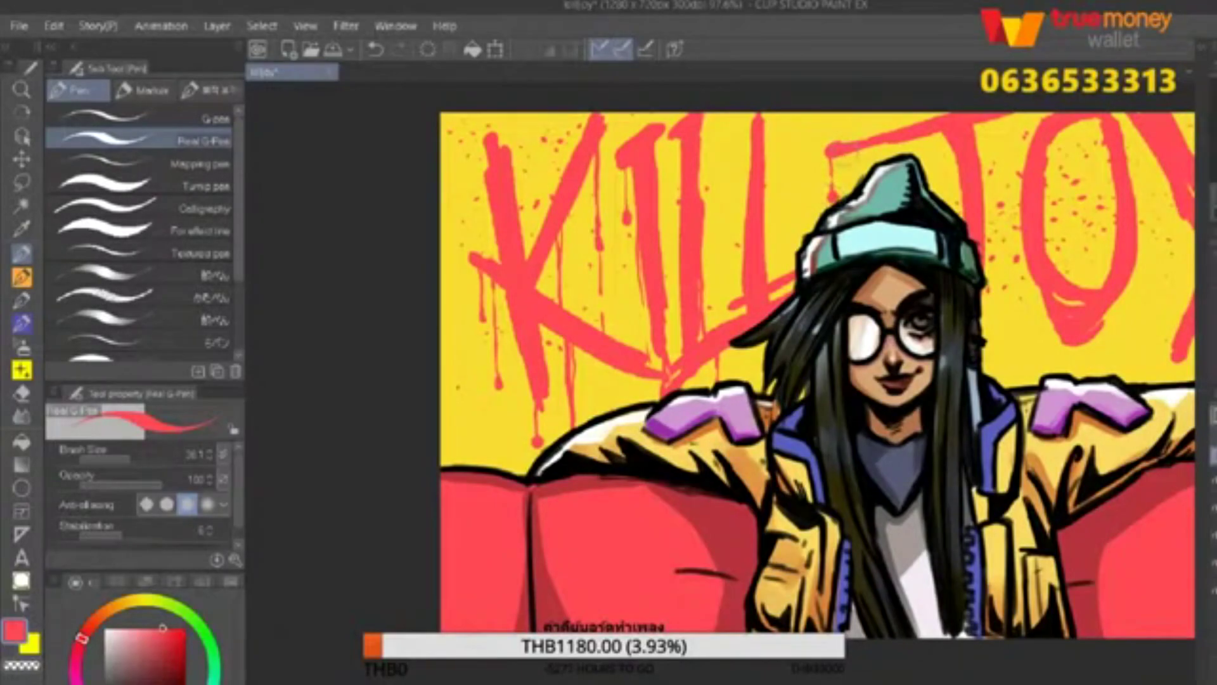
drag(941, 157, 945, 211)
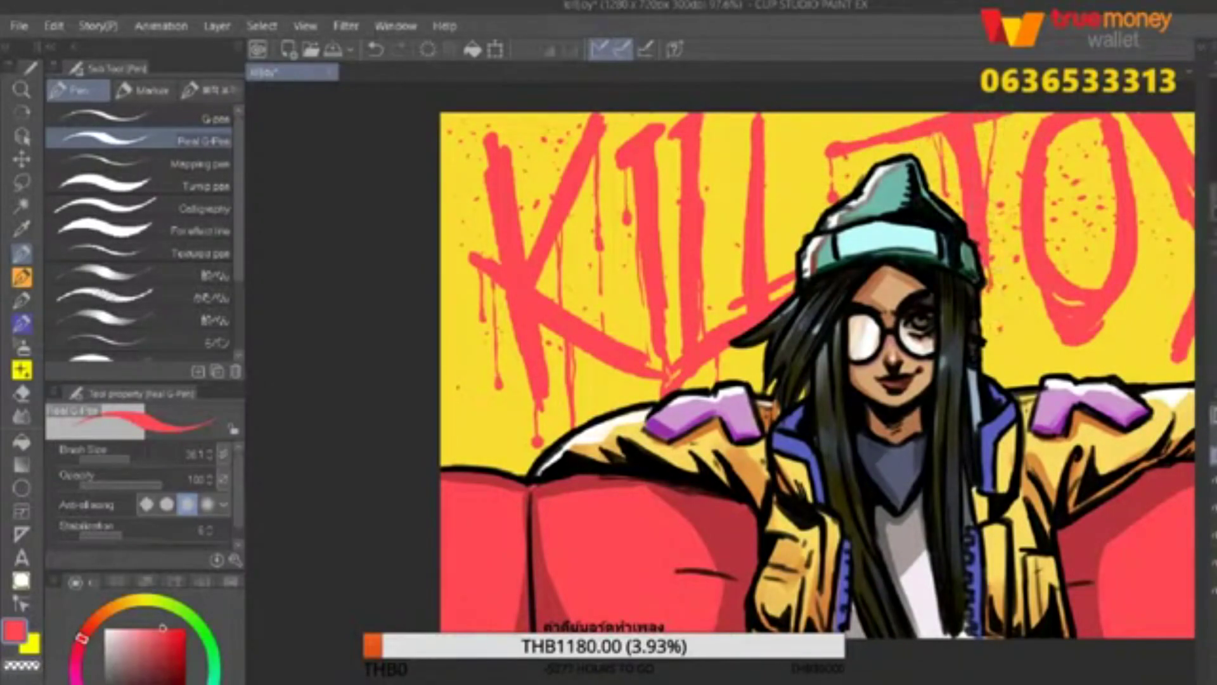
key(ctrl+minus)
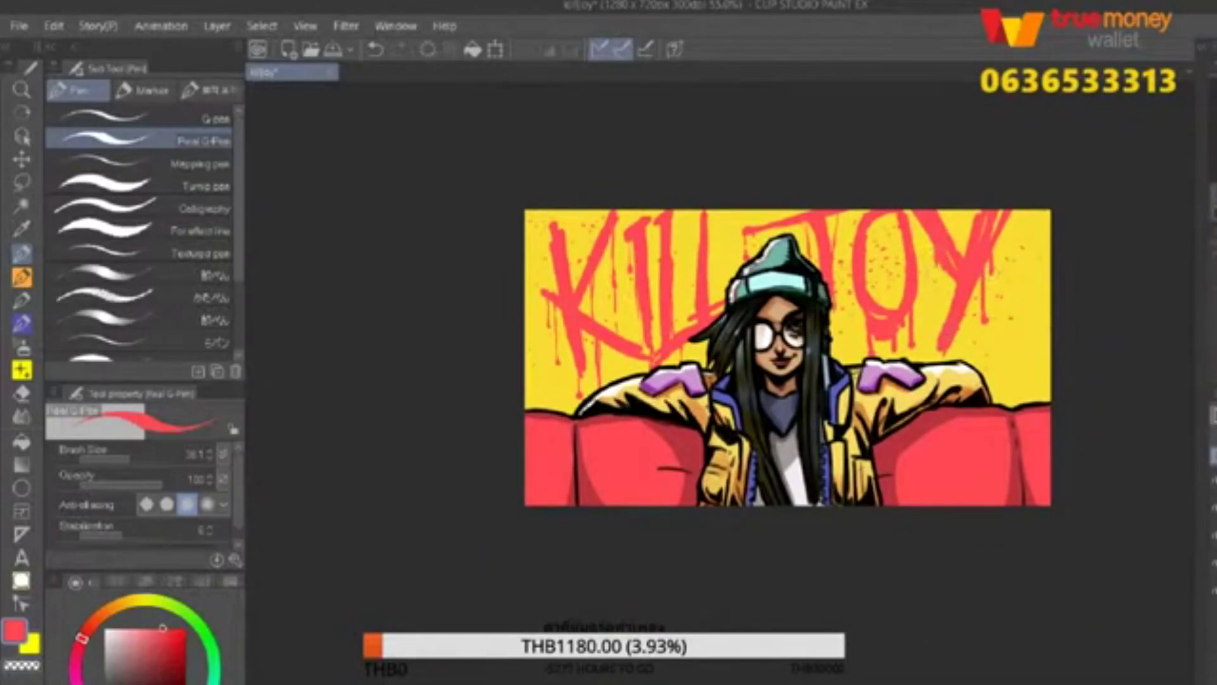
Paint red slashes beside the Y and across the shirt, and dark-red slashes on the sofa.
drag(1032, 269, 1163, 218)
drag(1163, 339, 1106, 339)
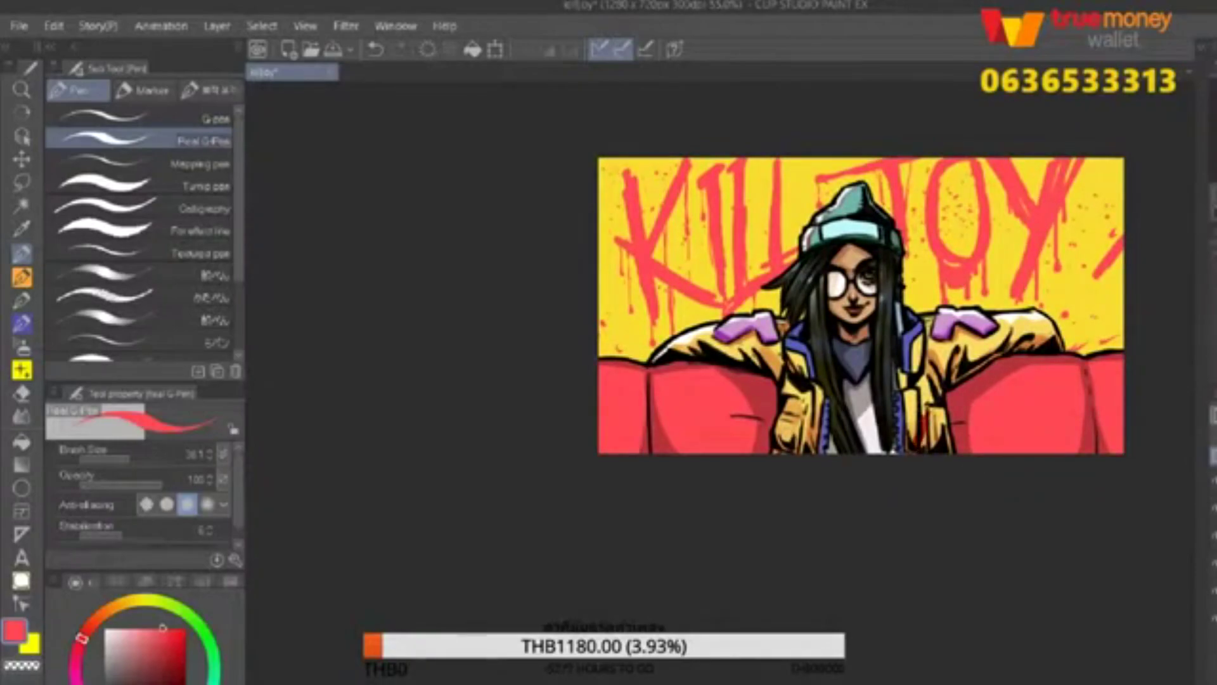
drag(873, 406, 857, 425)
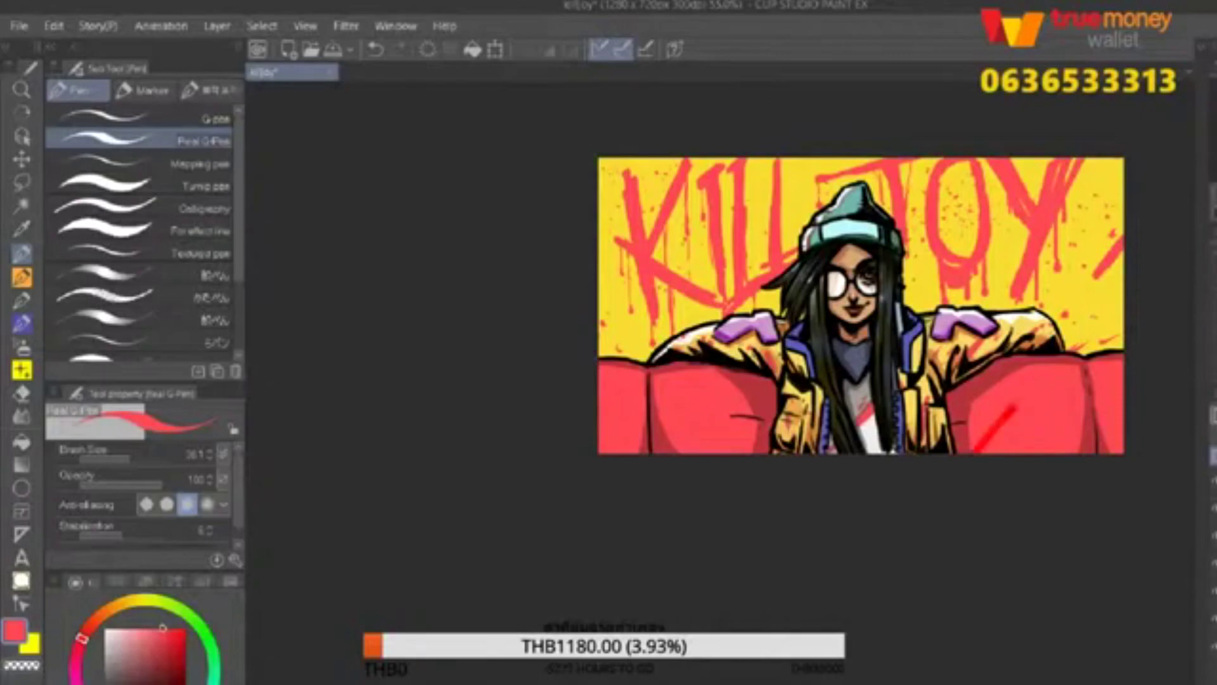
click(163, 651)
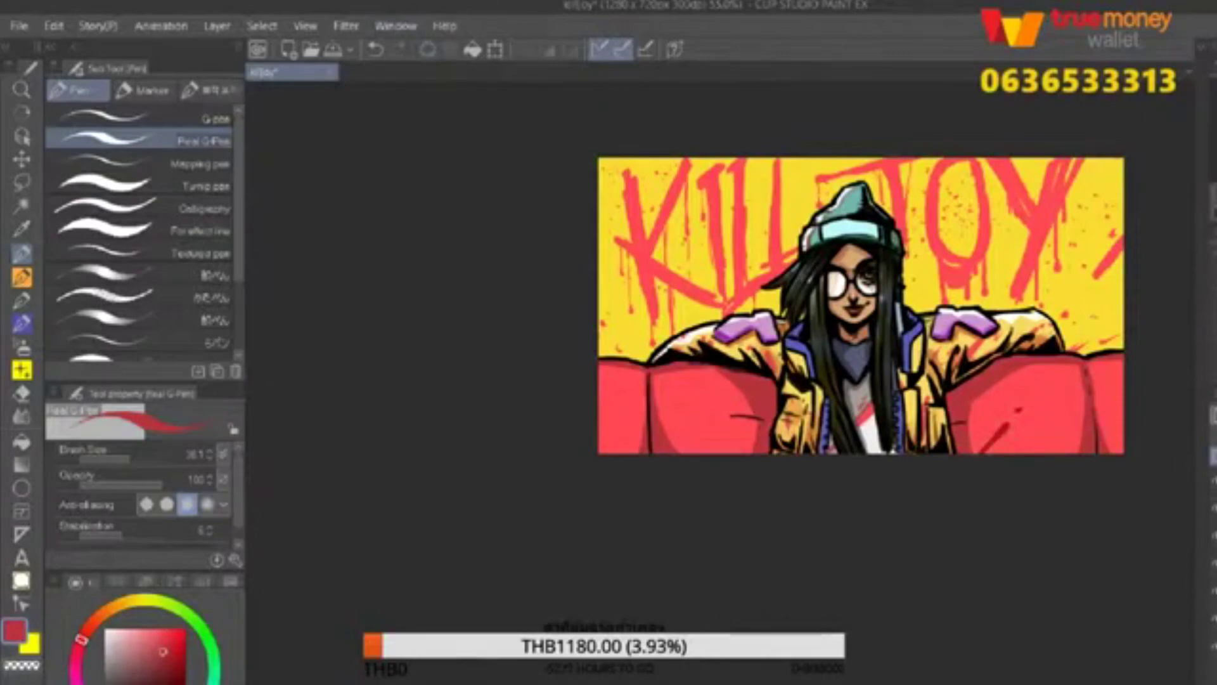
Splatter dark-red droplets over the sofa, jacket and shirt with the Droplet airbrush at a reduced brush size.
key(b)
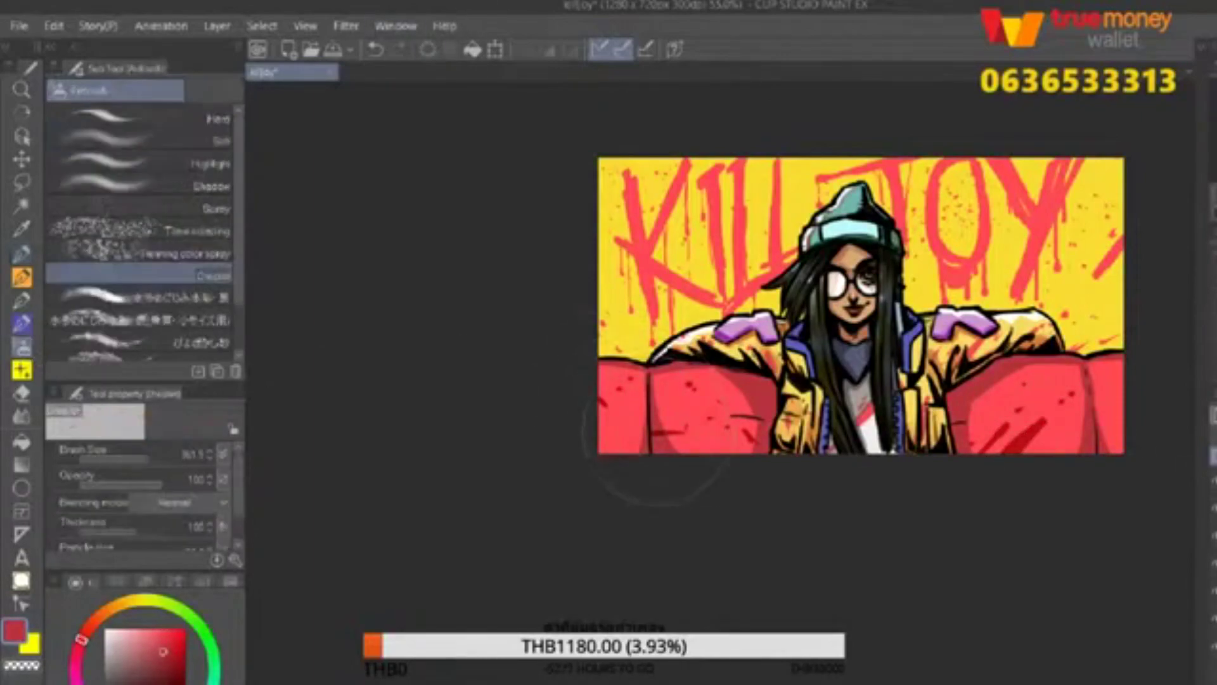
click(151, 457)
scroll(729, 343, down, 2)
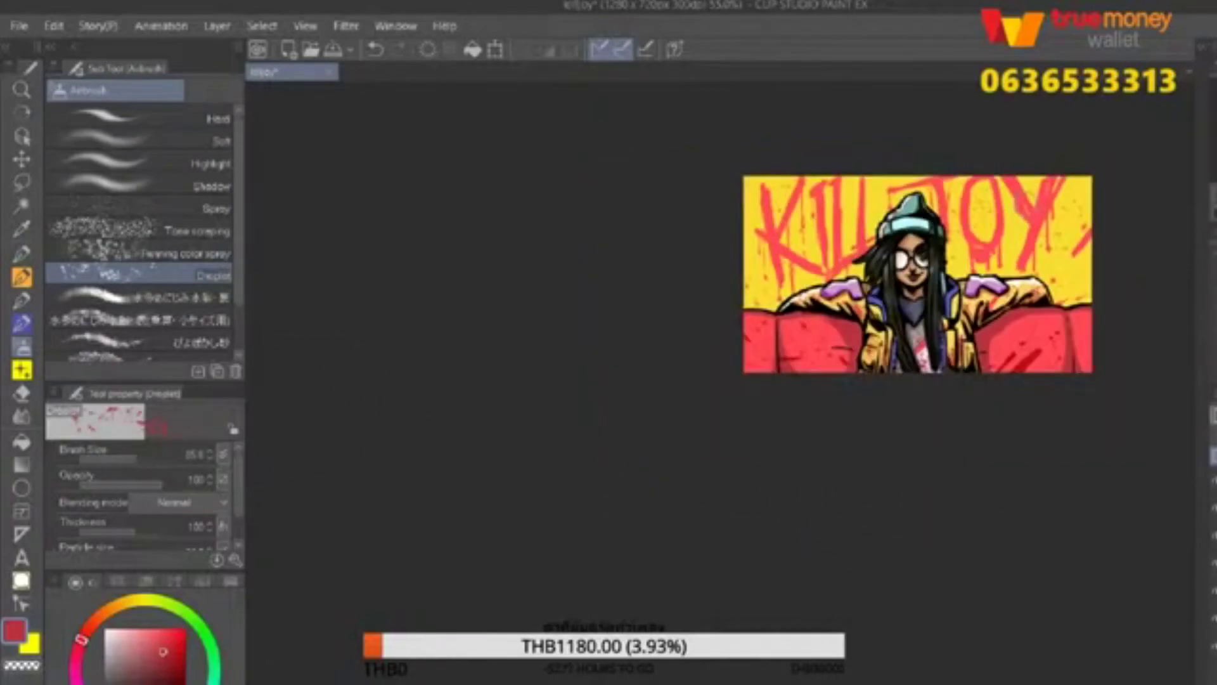
scroll(729, 343, up, 4)
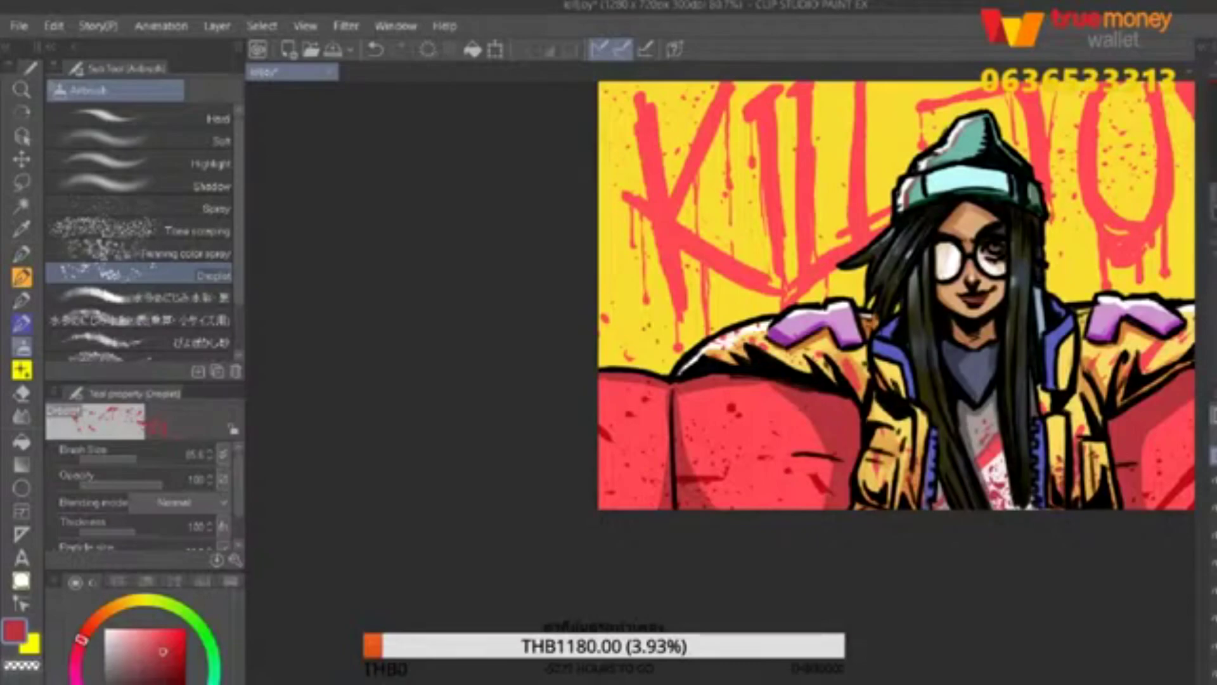
Try a white border around all of the line art.
key(ctrl+z)
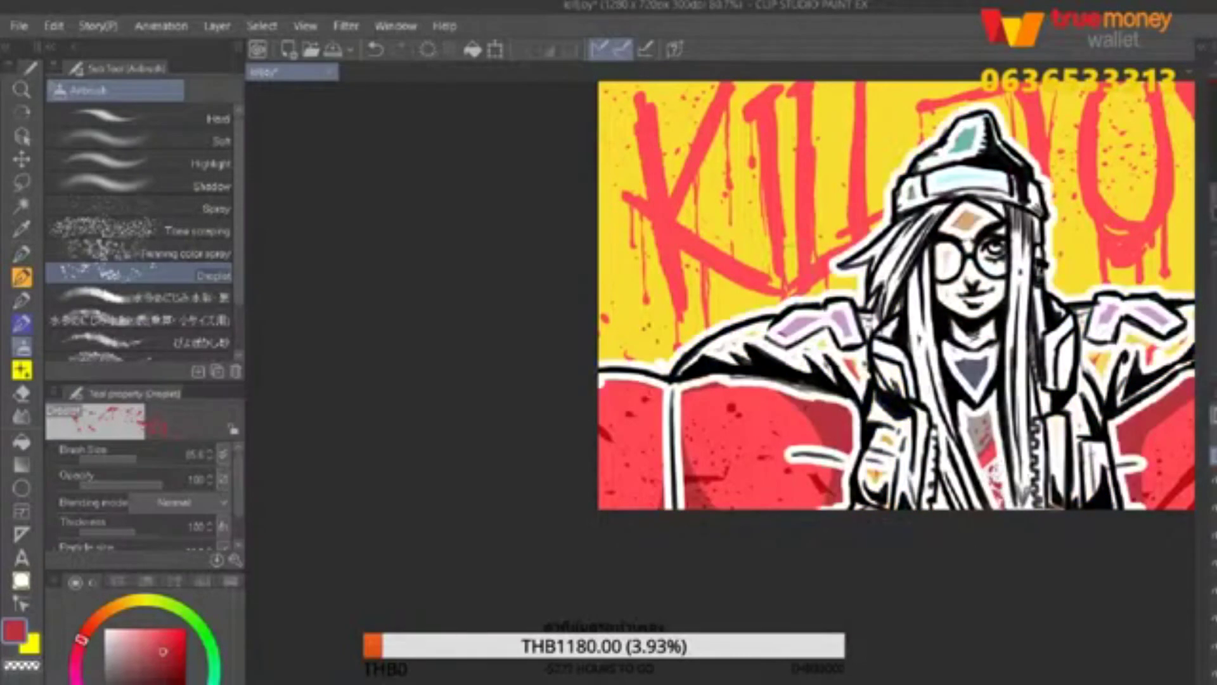
key(ctrl+y)
key(ctrl+y)
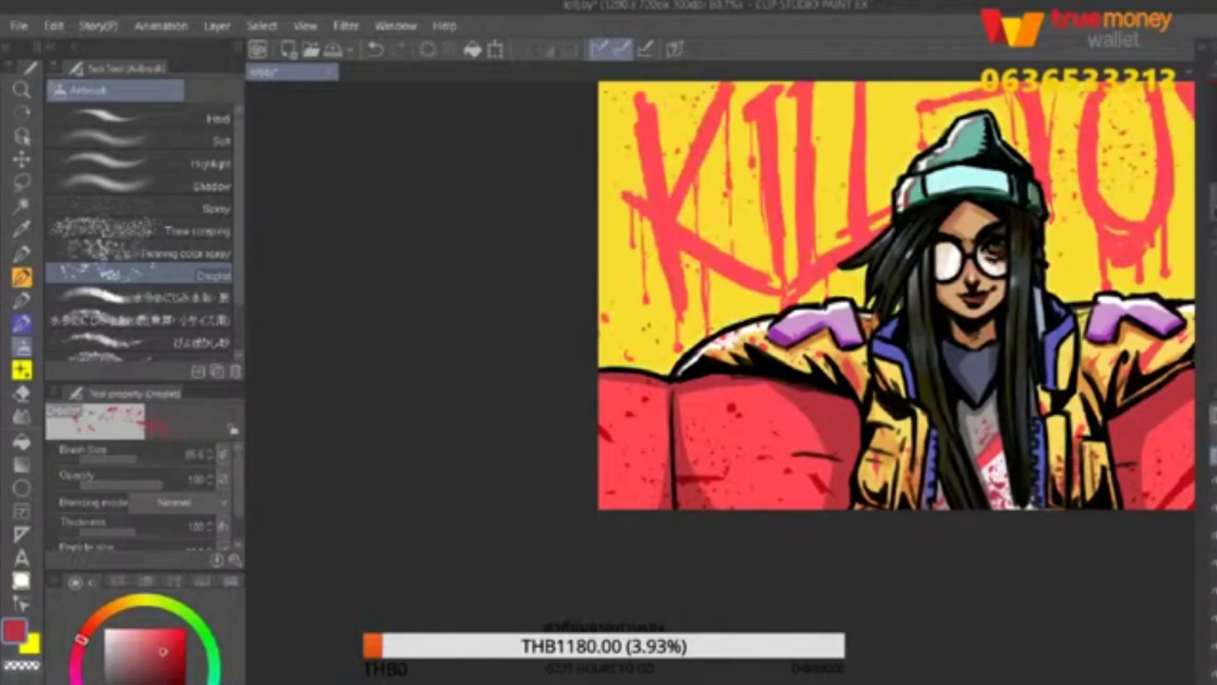
Add a white outline around the outer silhouette of the character and the sofa.
key(ctrl+minus)
key(ctrl+z)
key(ctrl+y)
key(ctrl+minus)
key(ctrl+minus)
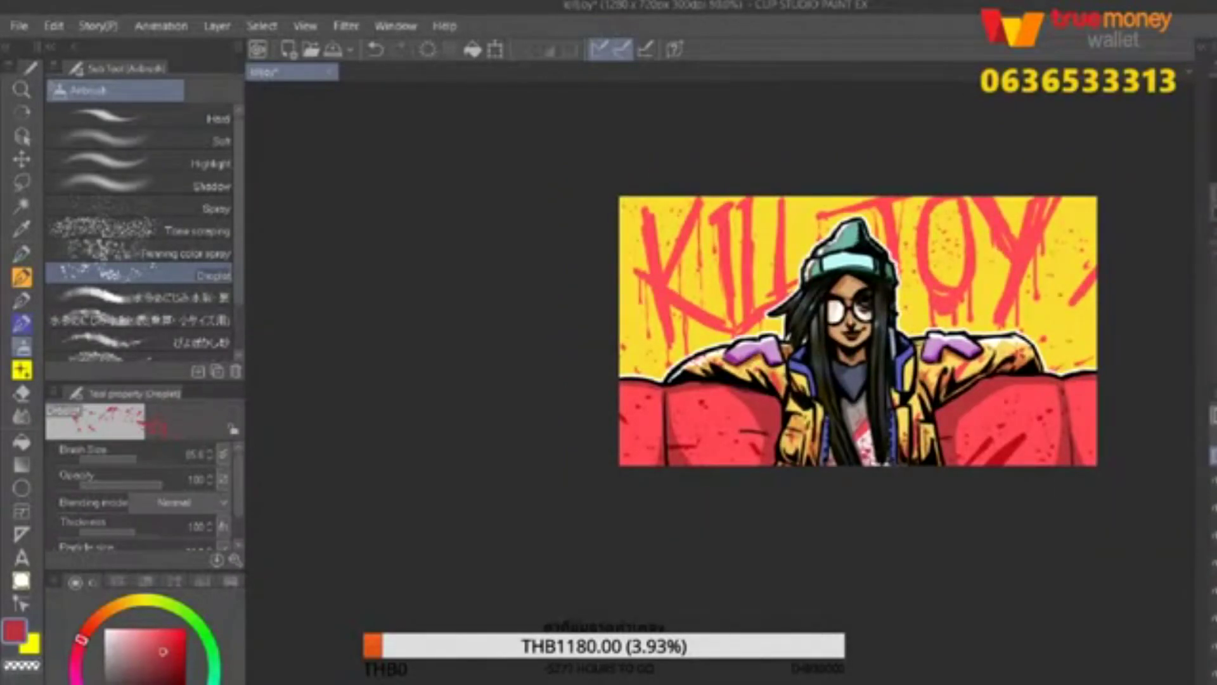
Shift the drawing colour's hue and darken the lower part of the artwork with a gradient.
drag(79, 639, 76, 676)
click(22, 466)
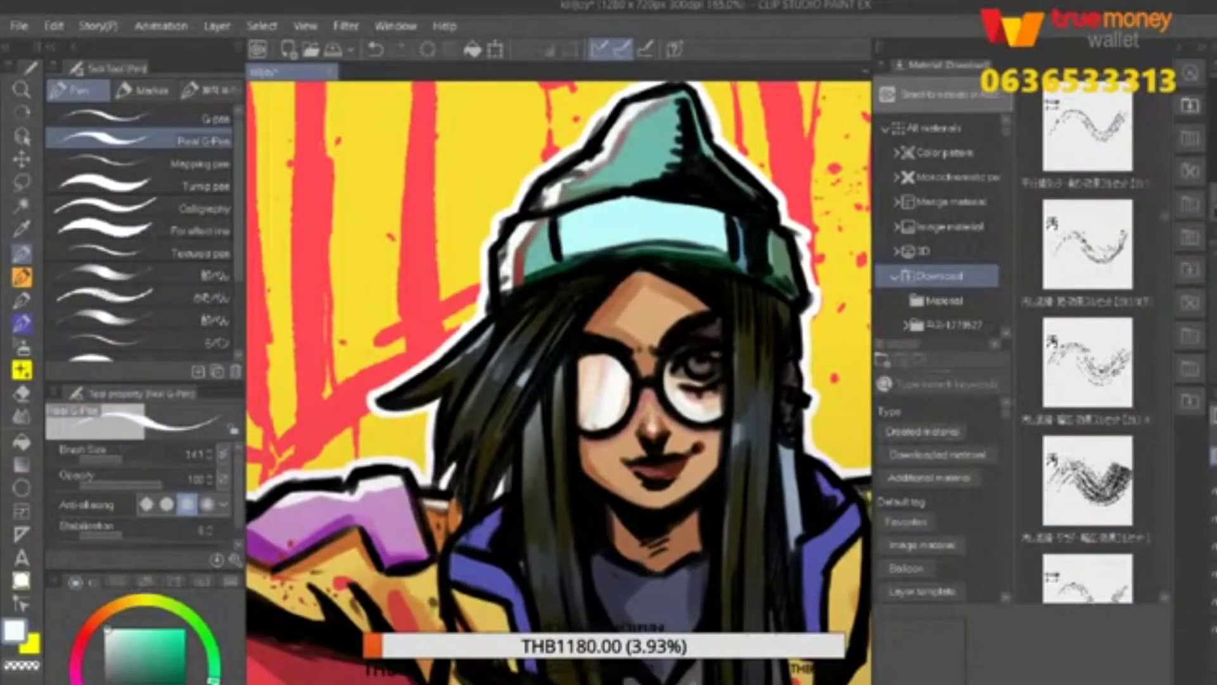
Try widening the white outline along the beanie's edge with rough white pen strokes.
mouse_move(495, 296)
mouse_down()
mouse_move(510, 210)
mouse_move(624, 107)
mouse_up()
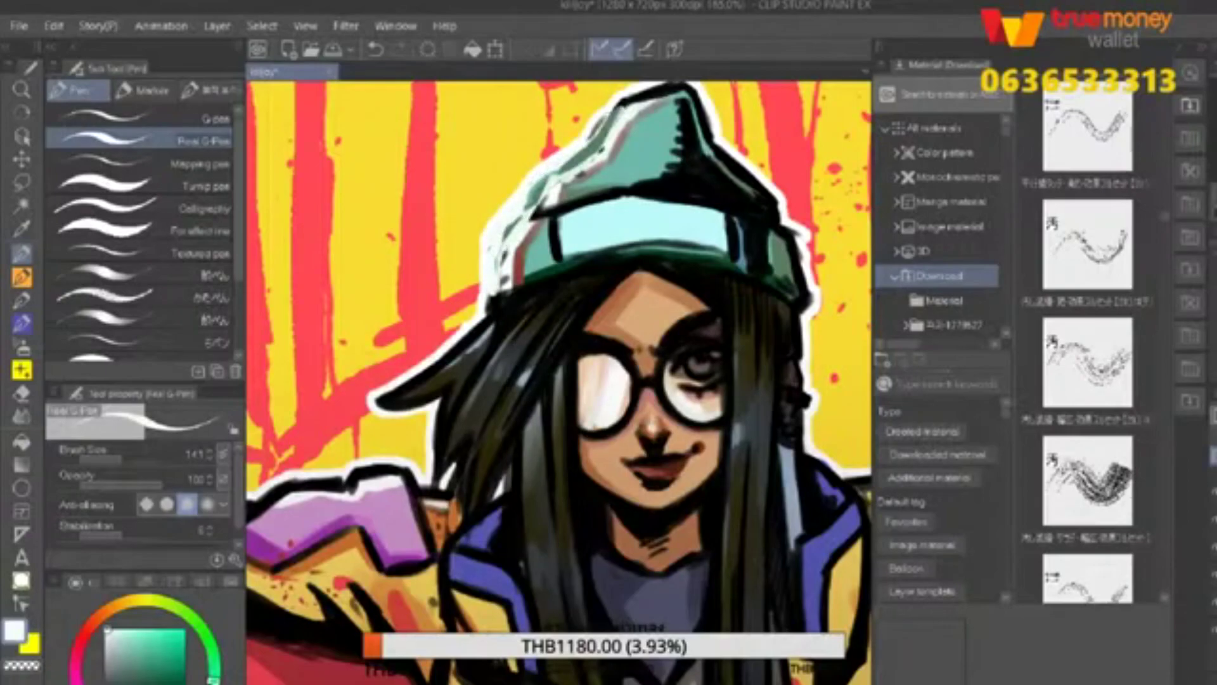
key(ctrl+minus)
key(ctrl+minus)
key(ctrl+z)
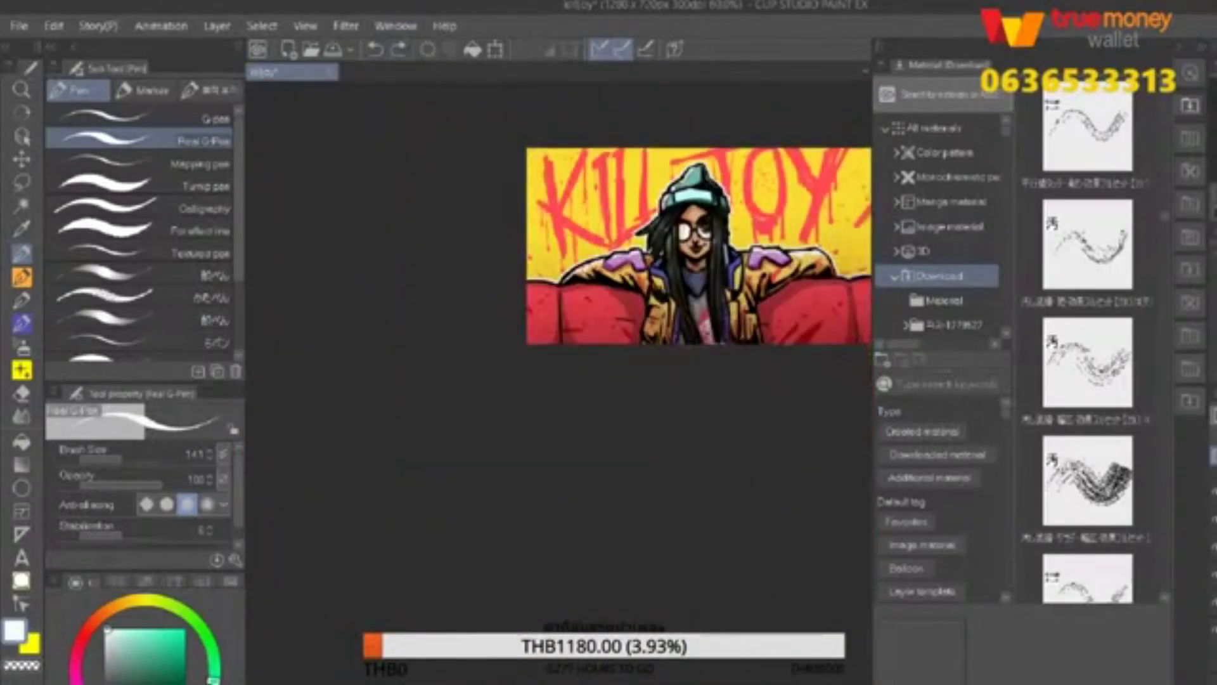
Try overlaying a grey paper-texture material from the downloaded materials on the whole artwork.
key(ctrl+plus)
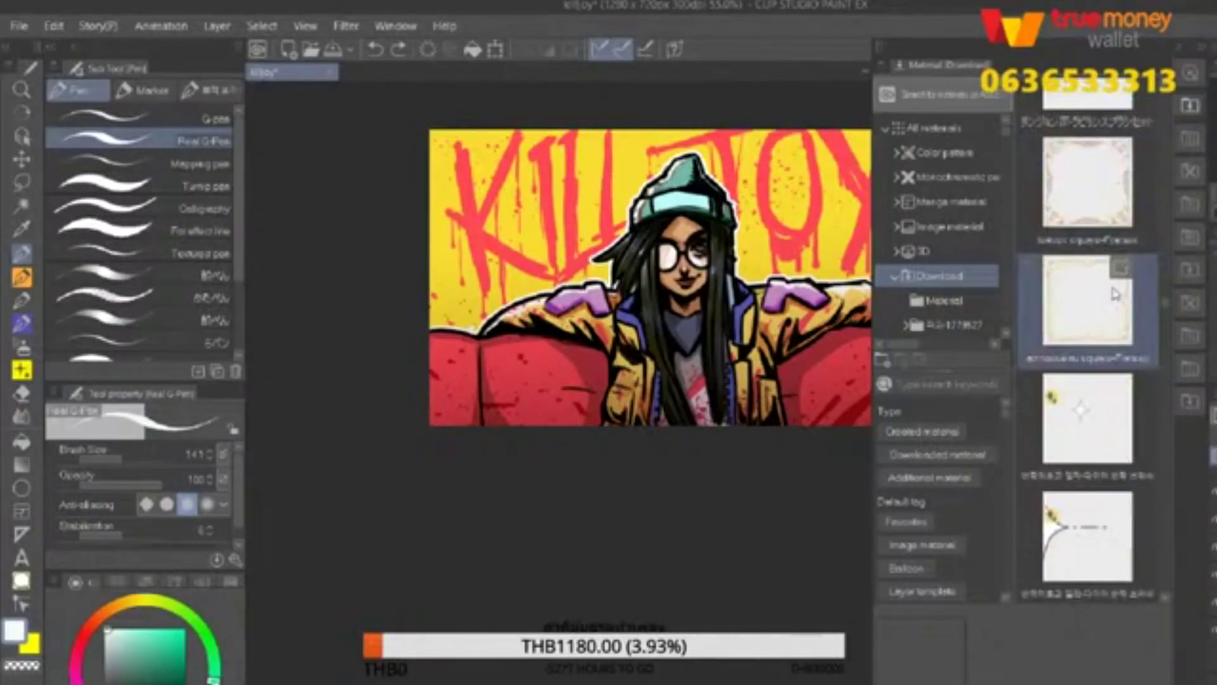
drag(1088, 425, 486, 197)
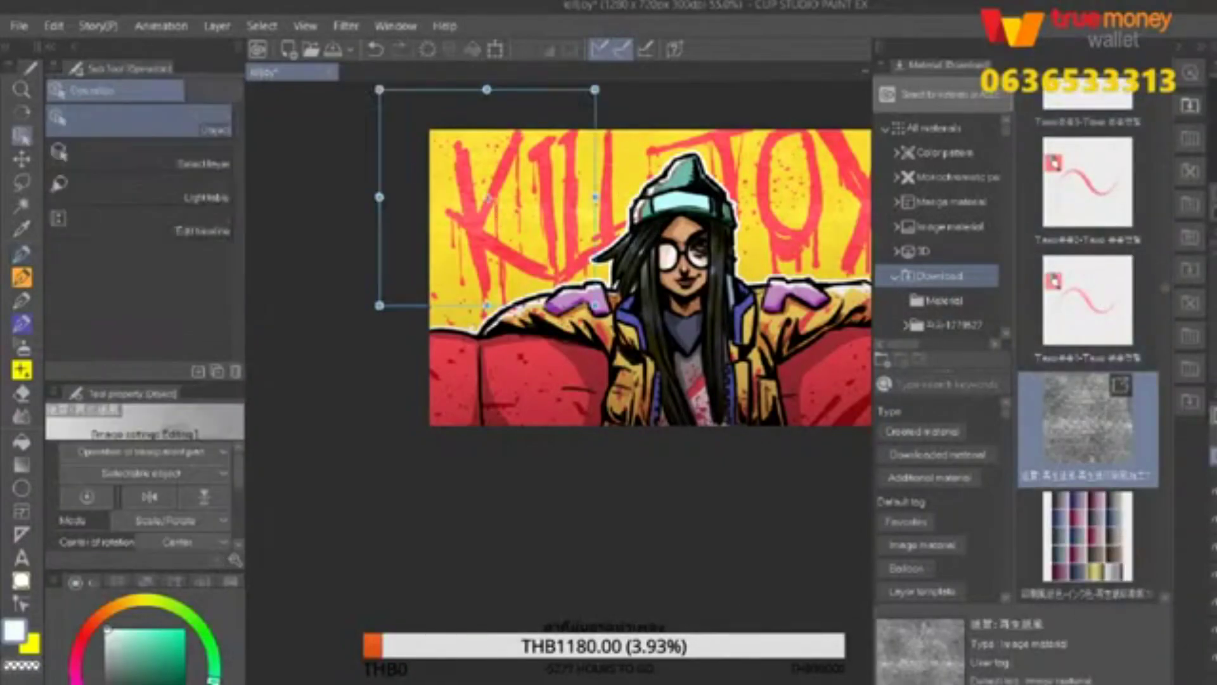
scroll(571, 279, up, 5)
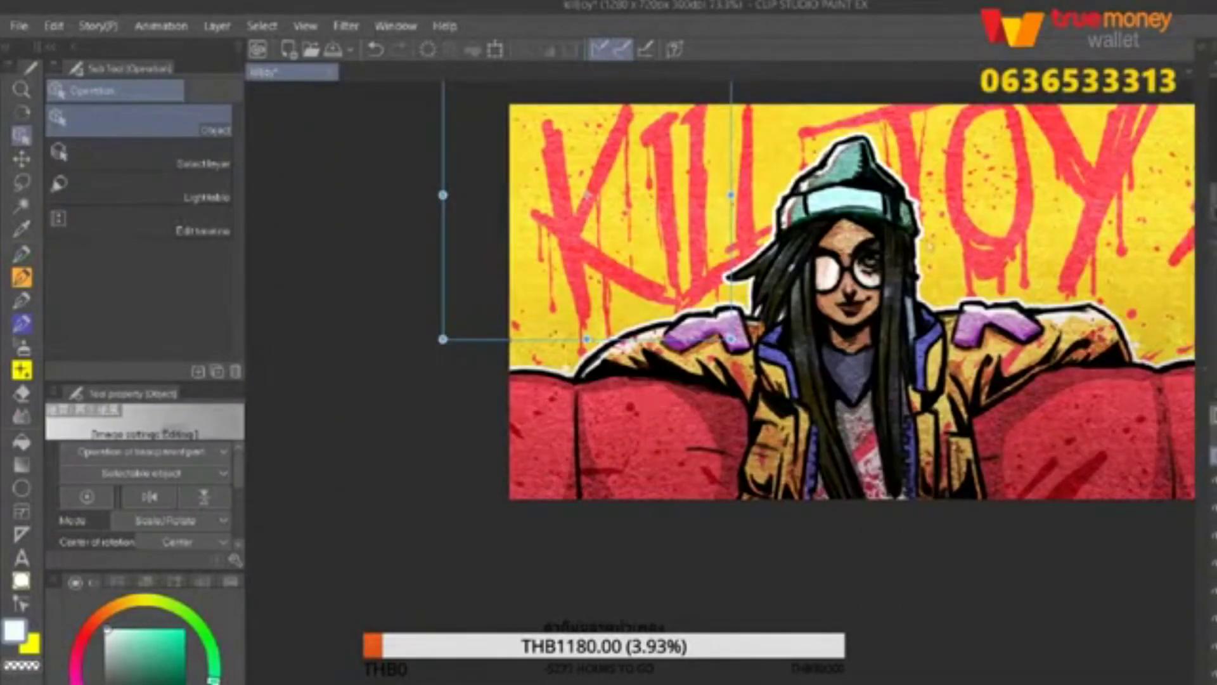
scroll(627, 161, down, 5)
key(Return)
scroll(815, 277, up, 1)
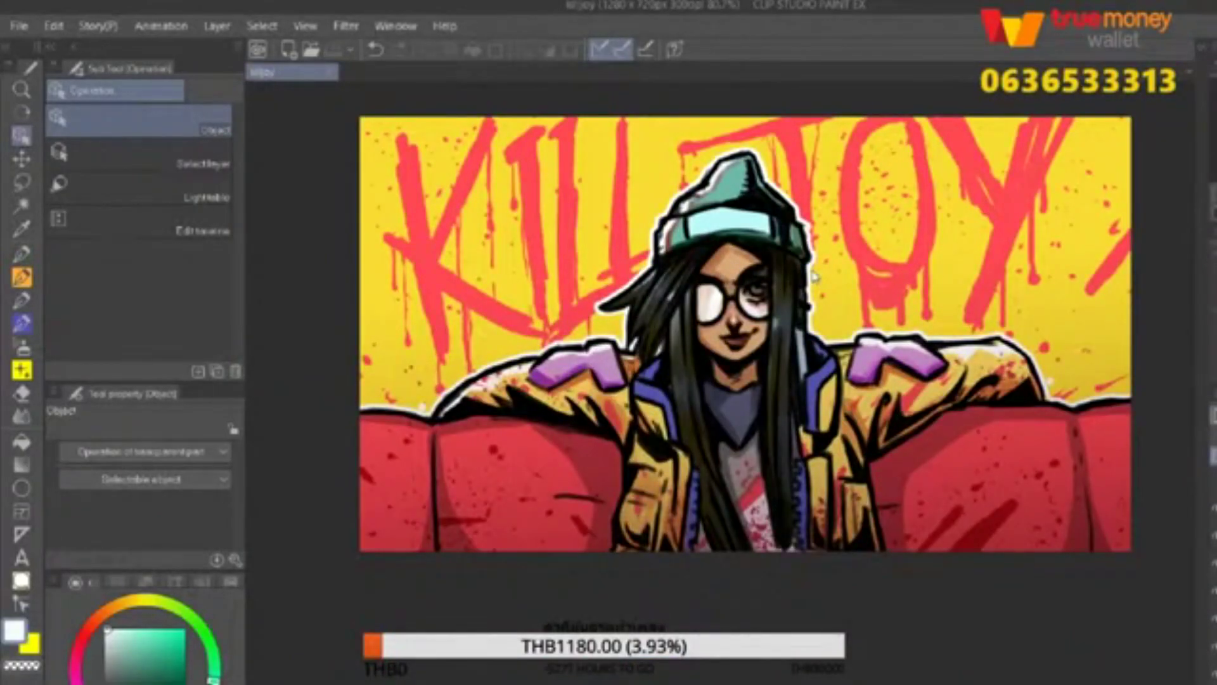
click(1198, 52)
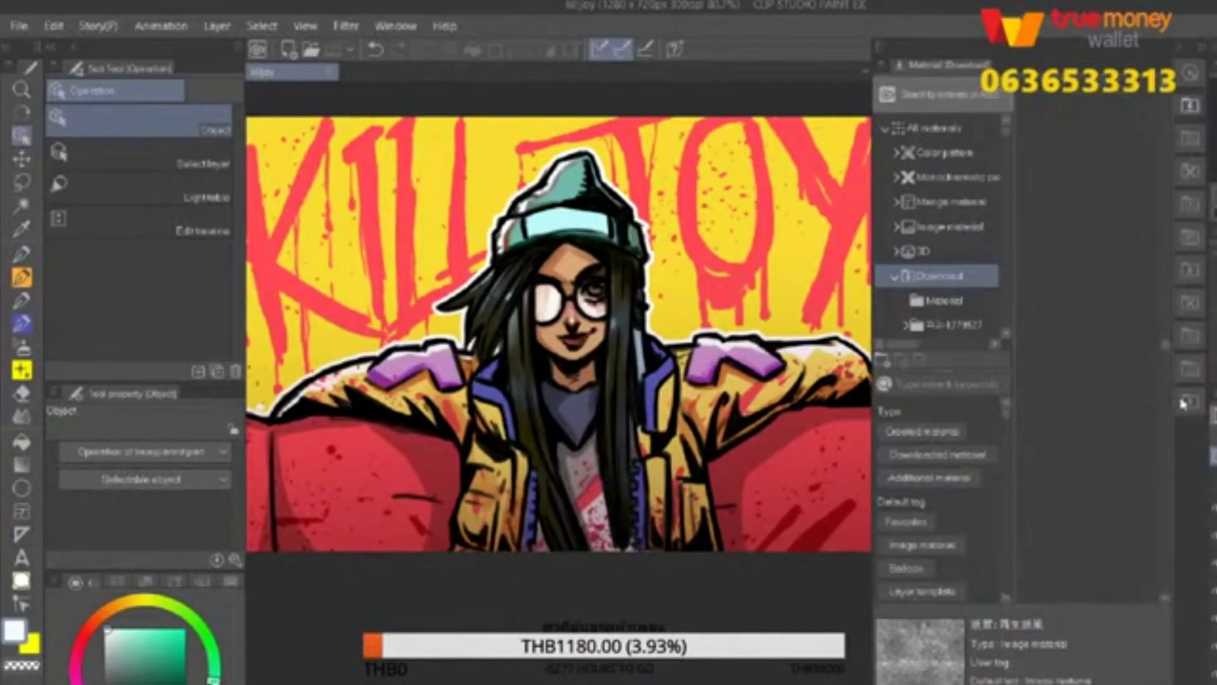
scroll(634, 304, down, 2)
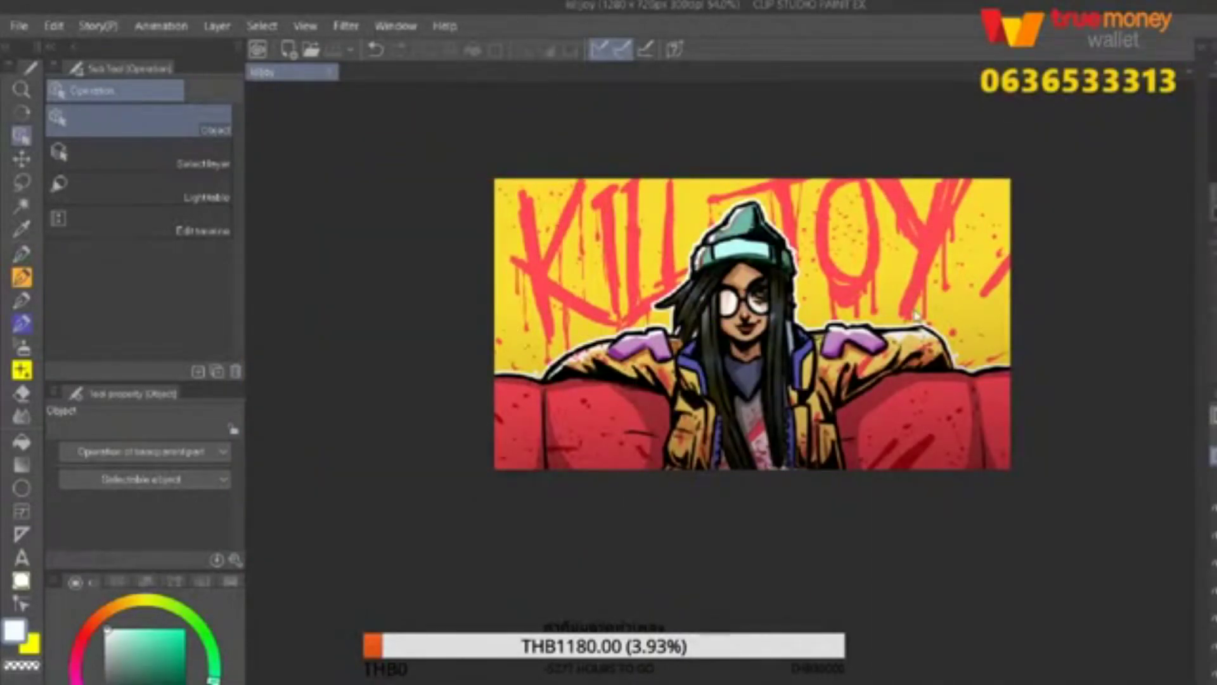
scroll(915, 315, up, 2)
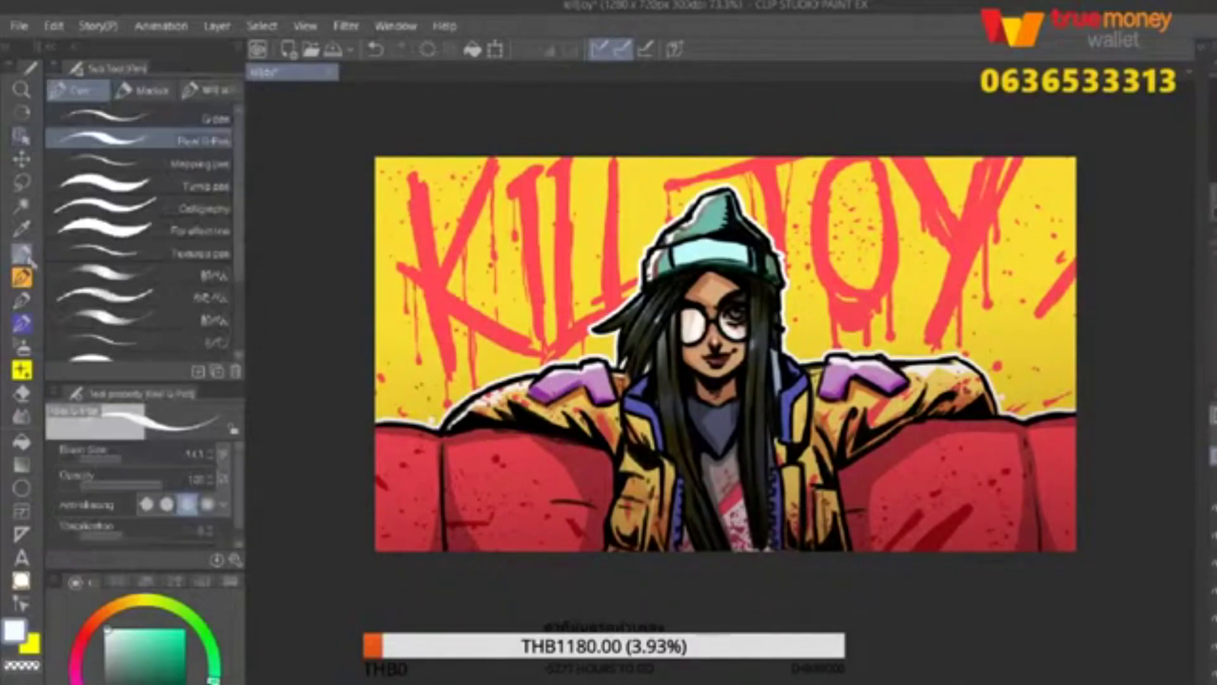
Draw a jagged white speech bubble with a tail over the lettering's O and fill it with white.
key(p)
mouse_move(765, 208)
mouse_down()
mouse_move(697, 247)
mouse_move(763, 332)
mouse_up()
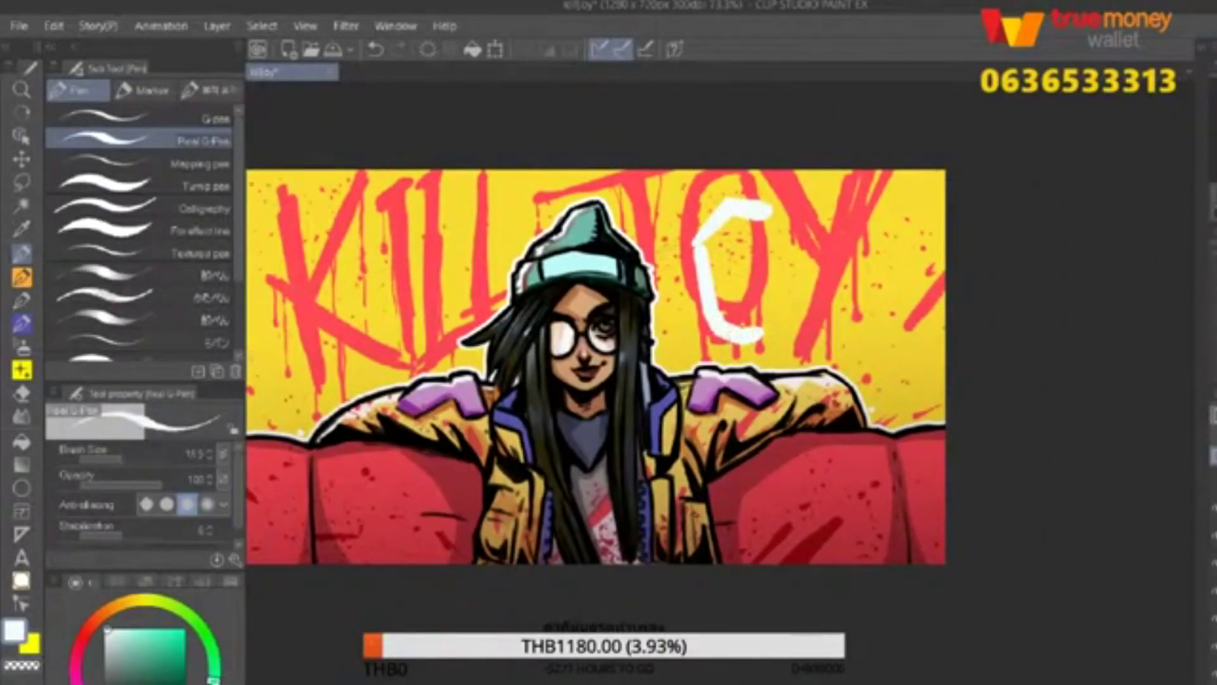
key(ctrl+z)
drag(729, 205, 695, 243)
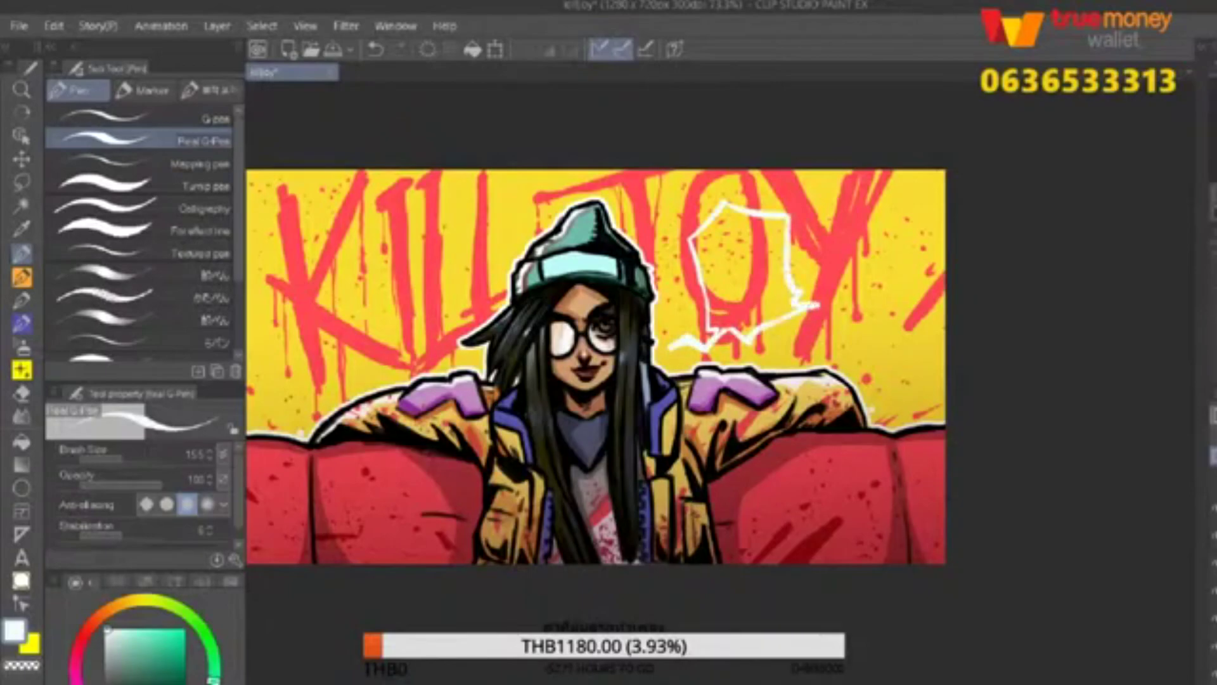
key(g)
click(736, 266)
key(ctrl+z)
click(139, 119)
click(735, 273)
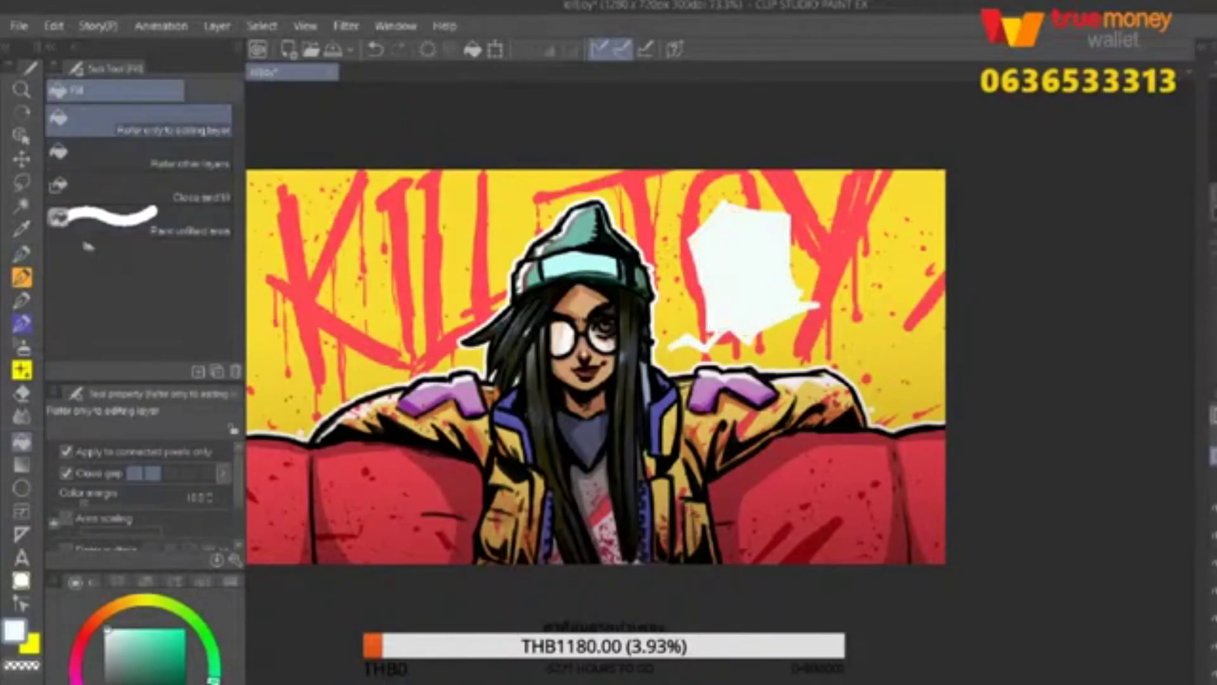
Refine the speech bubble's zigzag tail into a sharper shape and give the bubble a thin dark outline.
scroll(792, 253, up, 2)
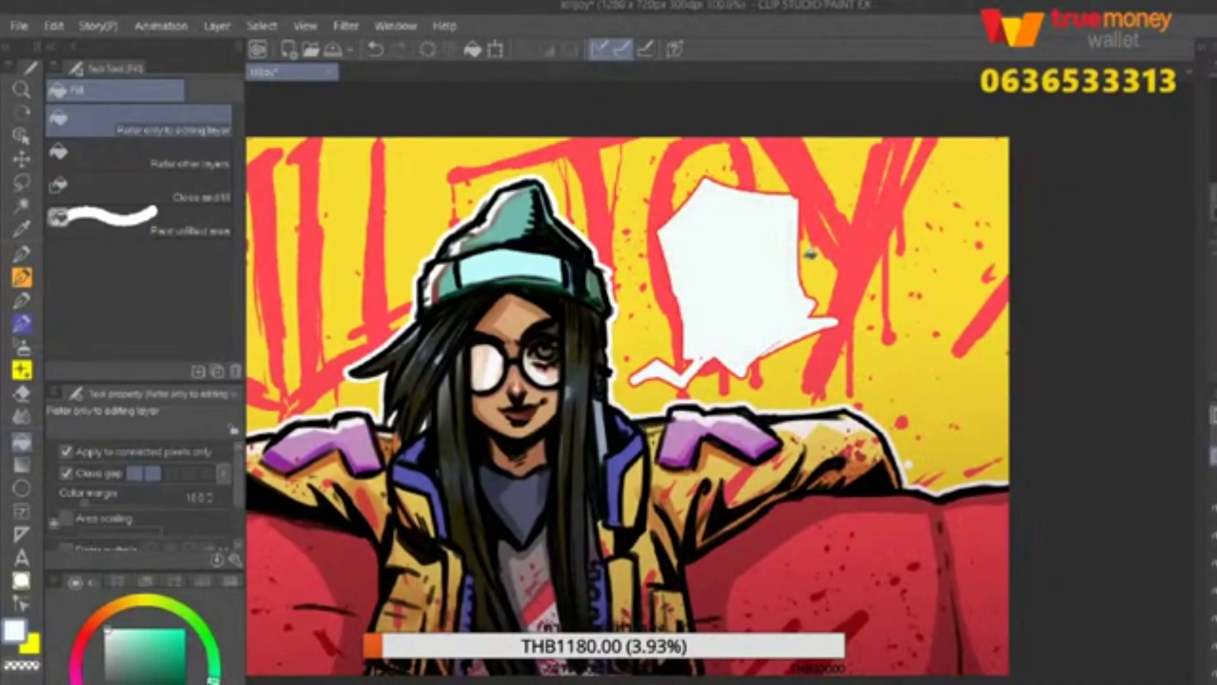
scroll(742, 267, up, 1)
key(e)
key(p)
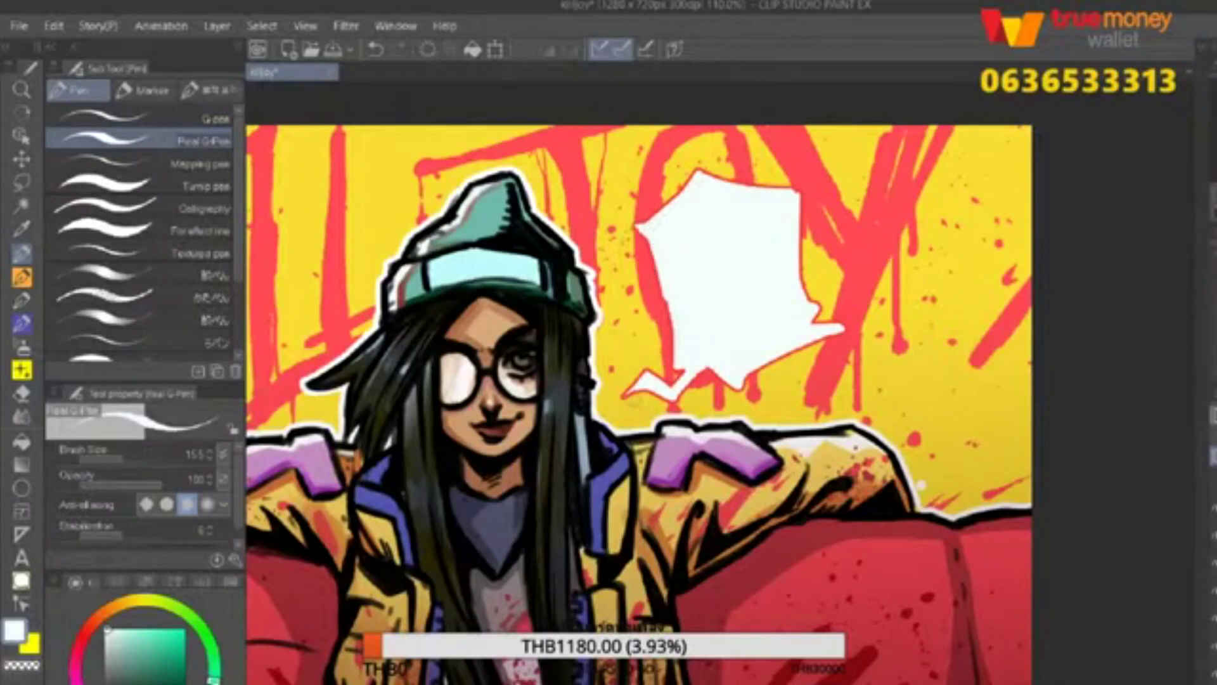
drag(660, 383, 637, 397)
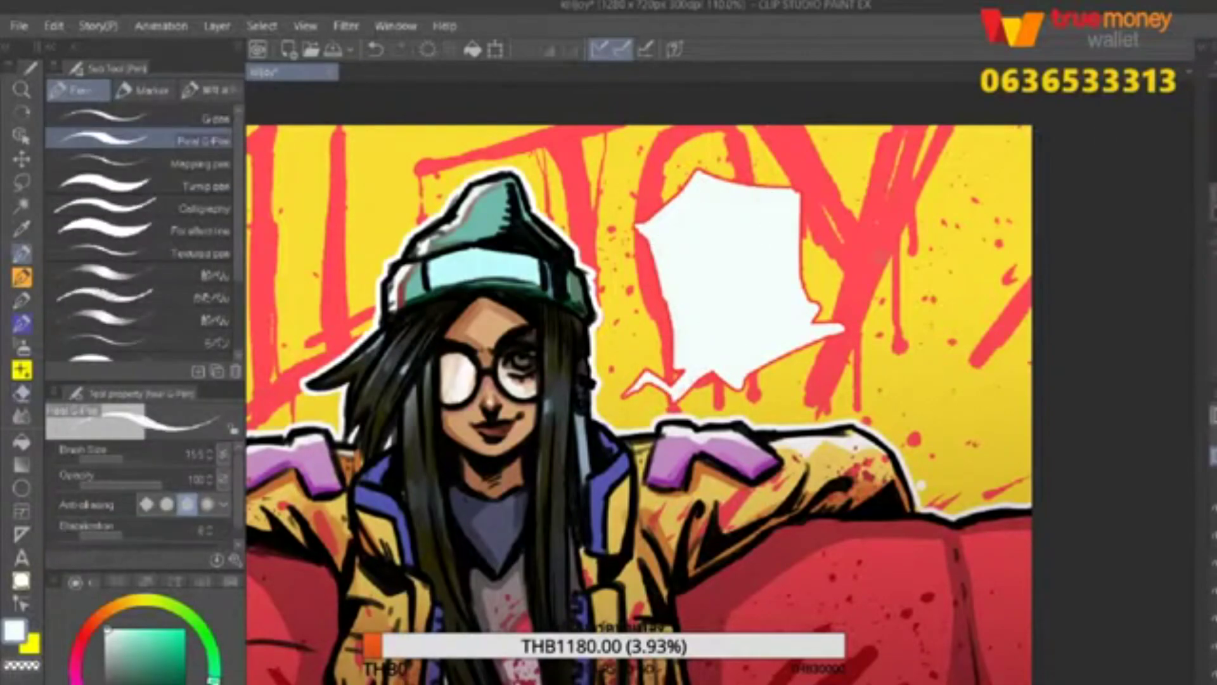
key(ctrl+0)
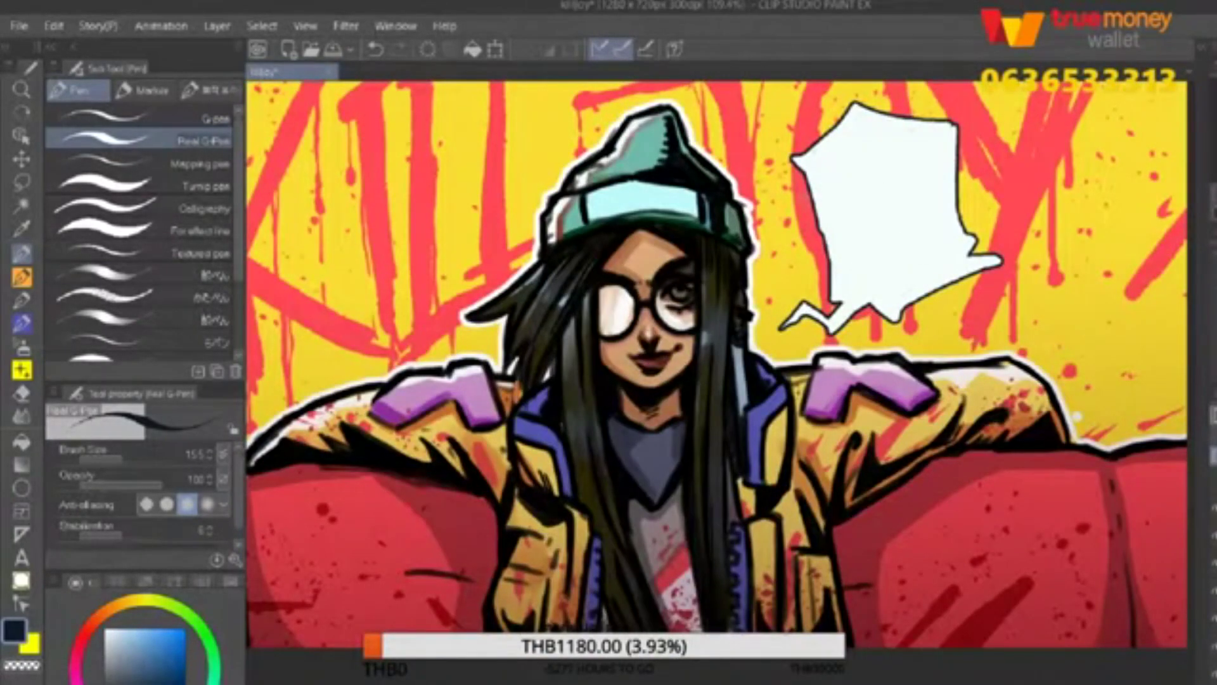
Hand-letter the two-line name in bold, angular dark navy strokes inside the speech bubble.
mouse_move(800, 190)
mouse_down()
mouse_move(827, 232)
mouse_move(894, 174)
mouse_move(937, 210)
mouse_up()
key(ctrl+z)
key(ctrl+z)
key(ctrl+z)
mouse_move(886, 149)
mouse_down()
mouse_move(927, 136)
mouse_move(906, 210)
mouse_up()
drag(916, 154, 952, 140)
drag(929, 152, 925, 212)
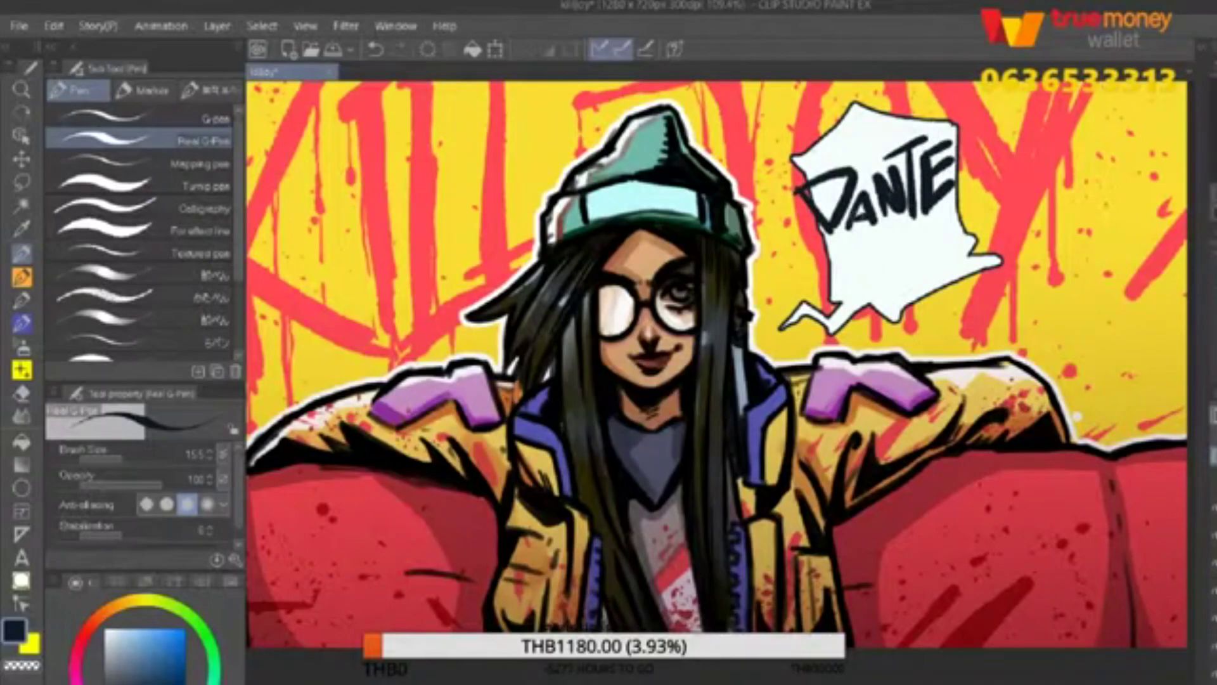
drag(914, 235, 931, 273)
drag(939, 222, 965, 258)
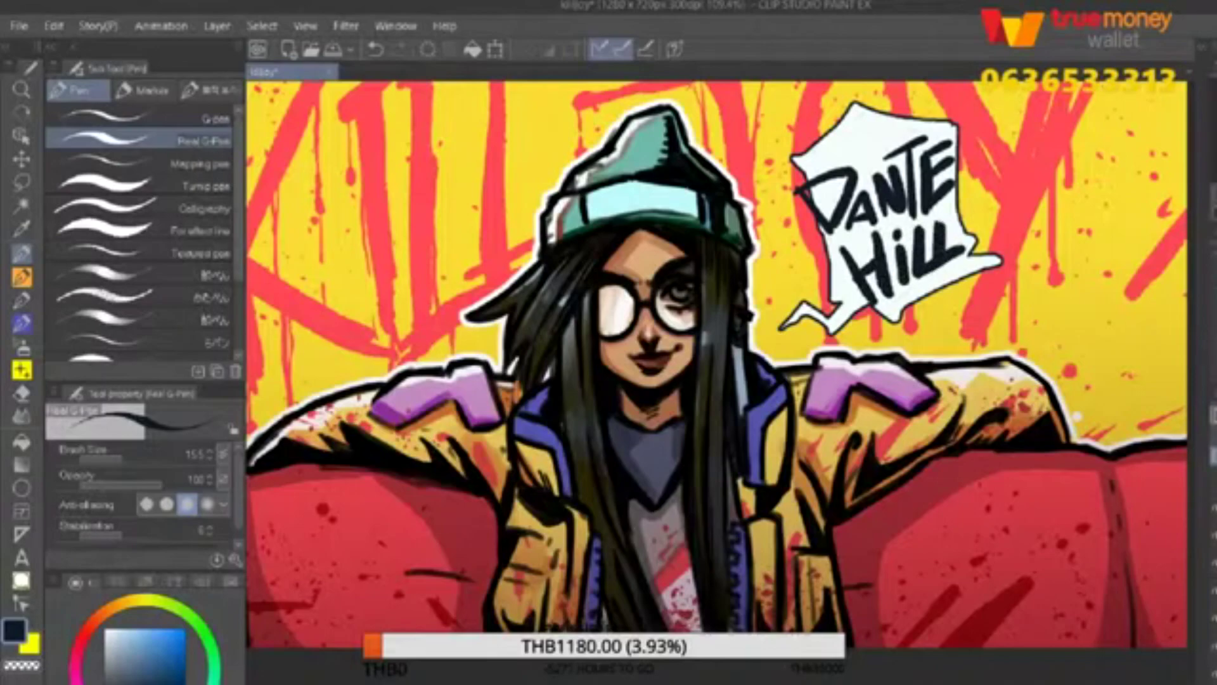
Letter "#2" in dark navy below the name, overlapping the speech bubble's lower edge.
key(ctrl+minus)
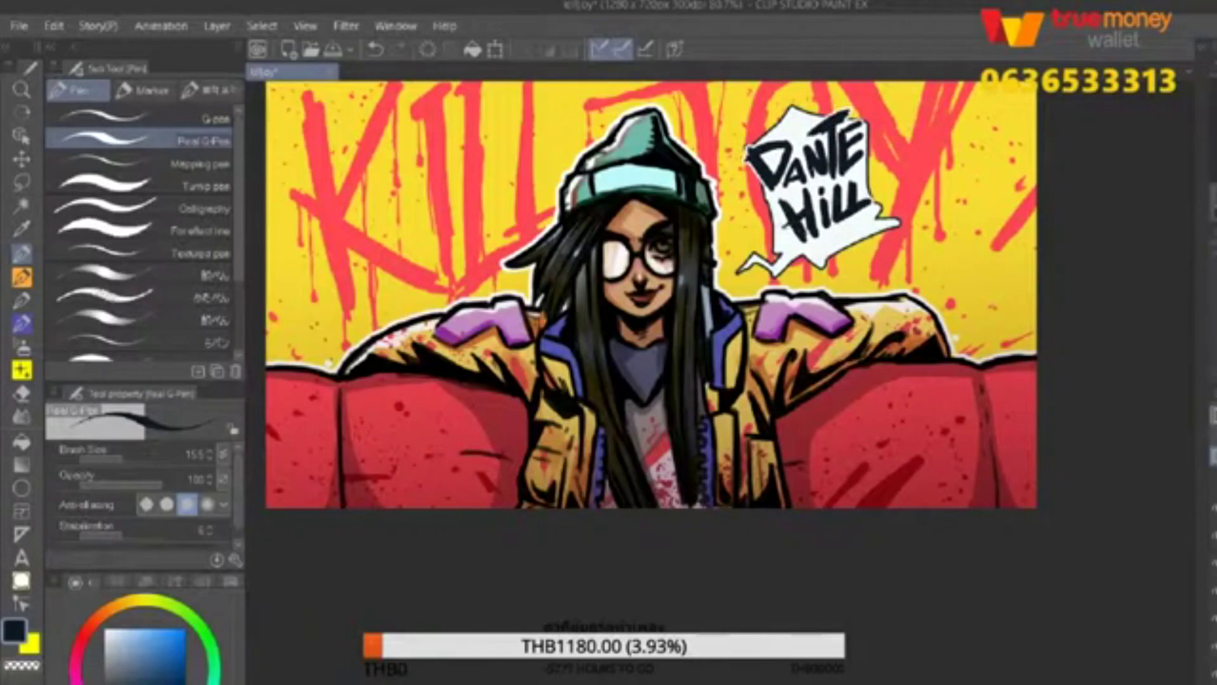
key(ctrl+plus)
key(ctrl+plus)
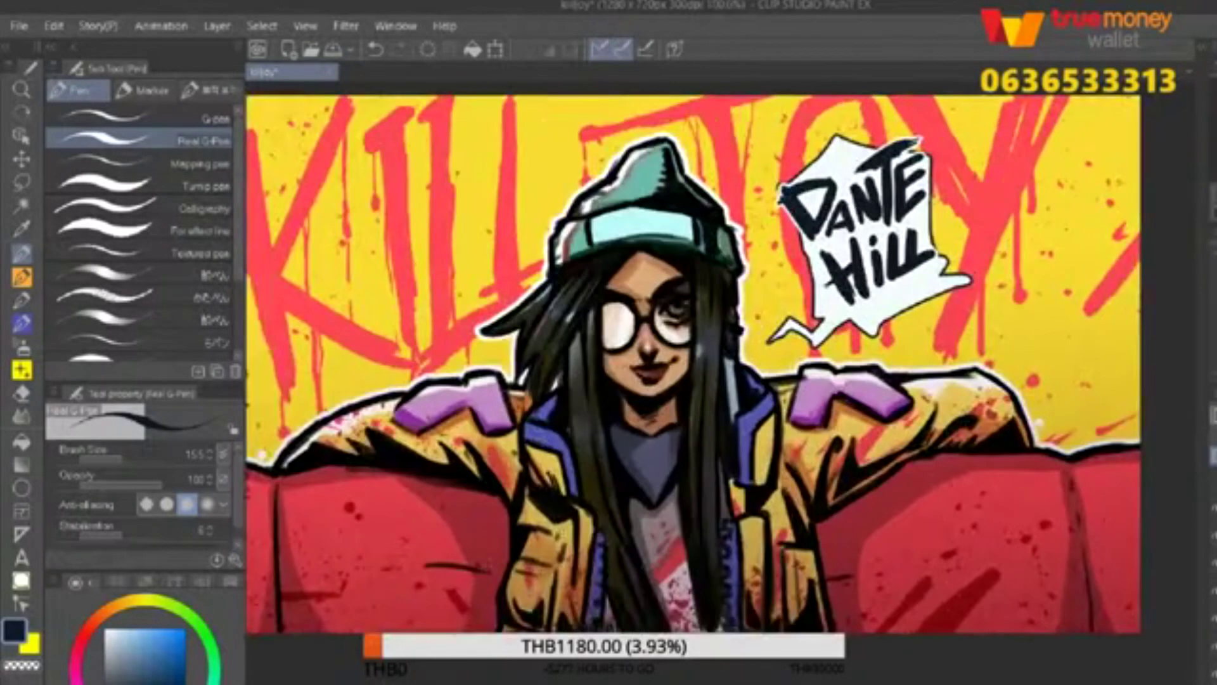
drag(908, 310, 965, 331)
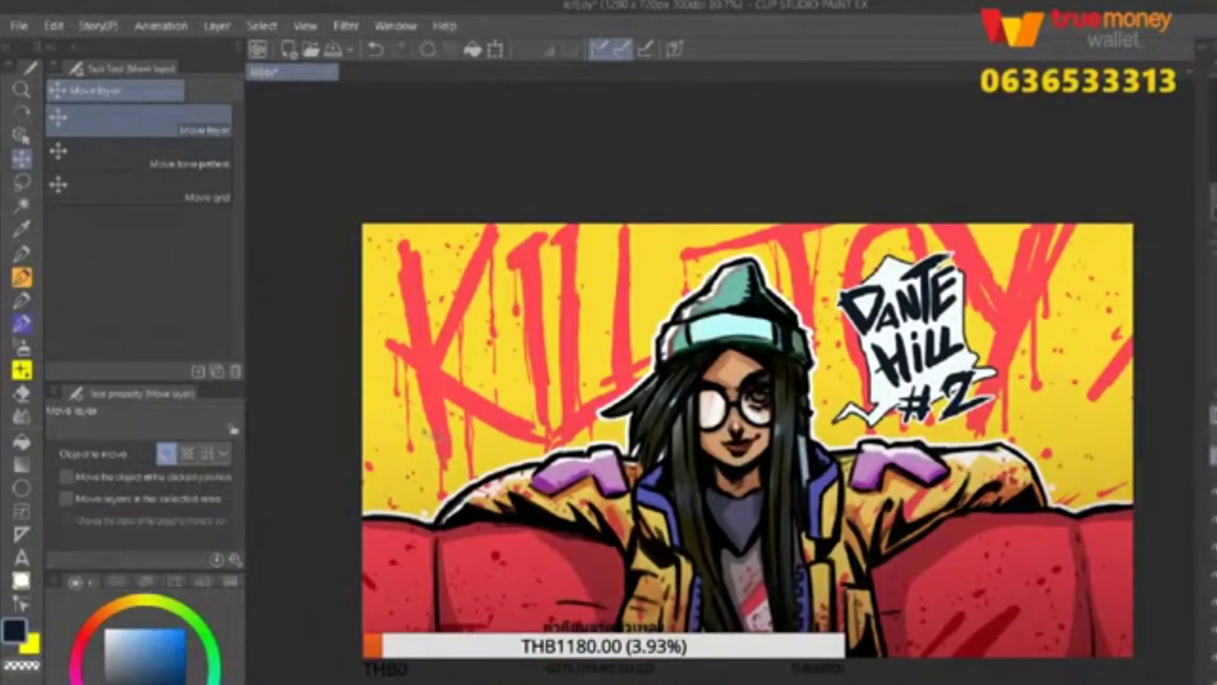
Set the drawing colour to a pale yellow and try the Spray and Tone scraping airbrushes for the background.
click(135, 599)
click(138, 627)
click(21, 371)
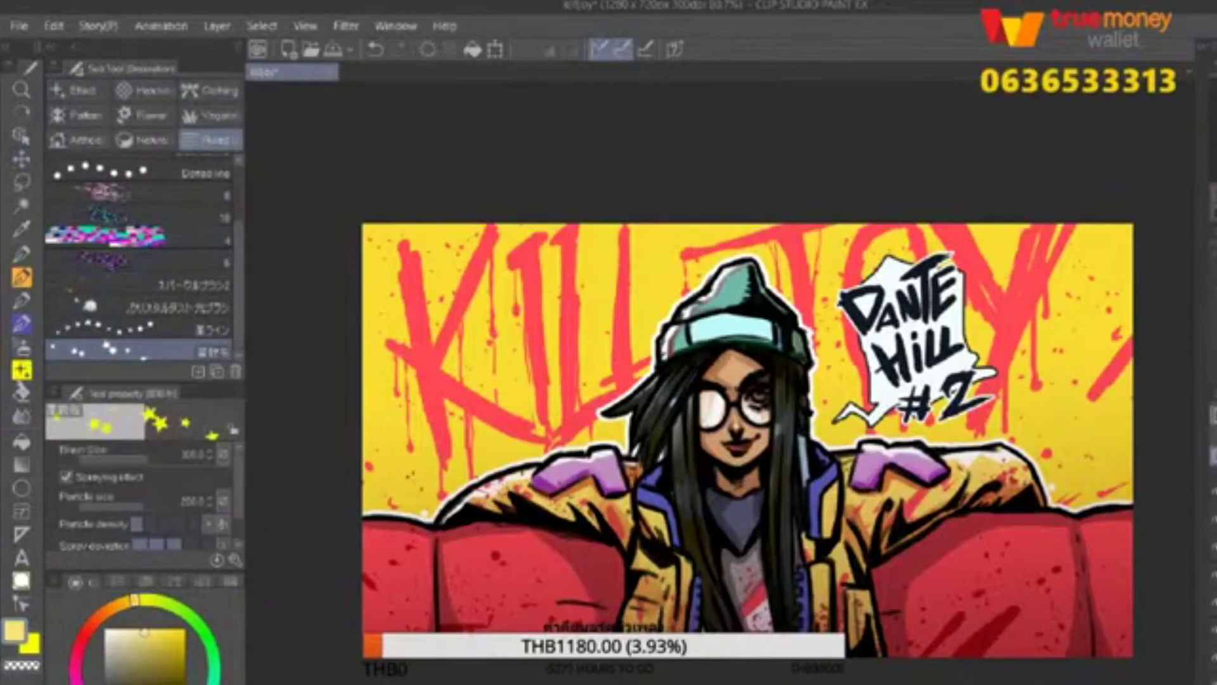
click(22, 347)
click(140, 275)
click(139, 208)
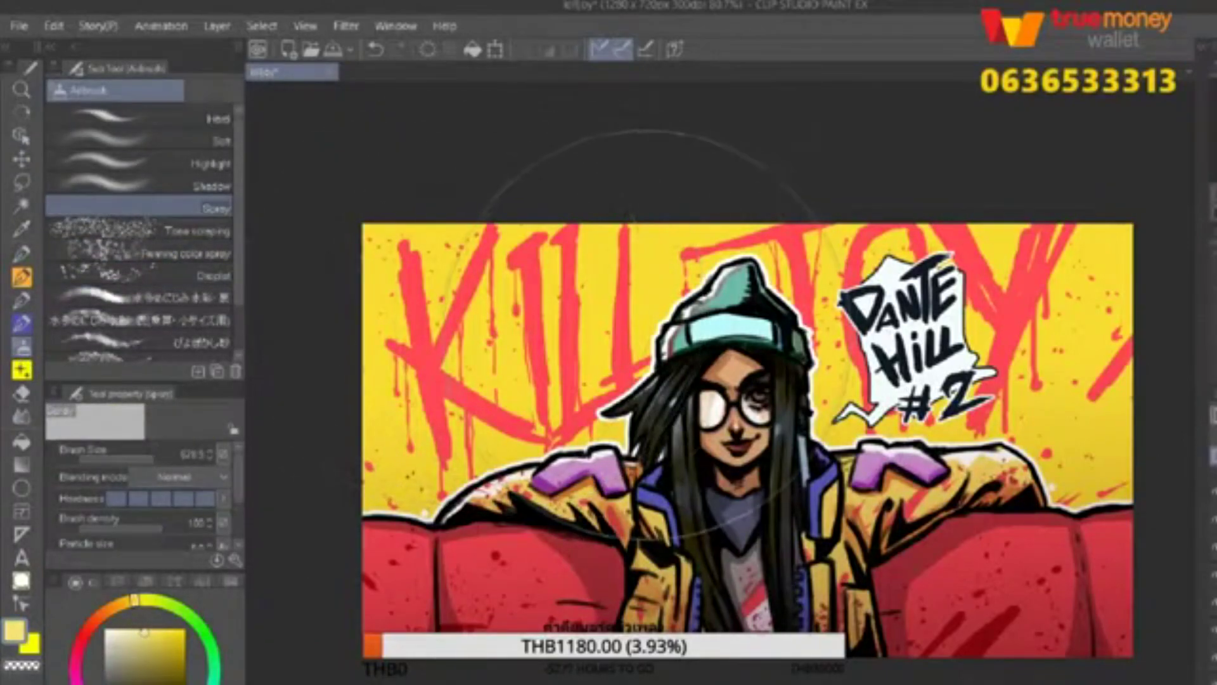
click(141, 230)
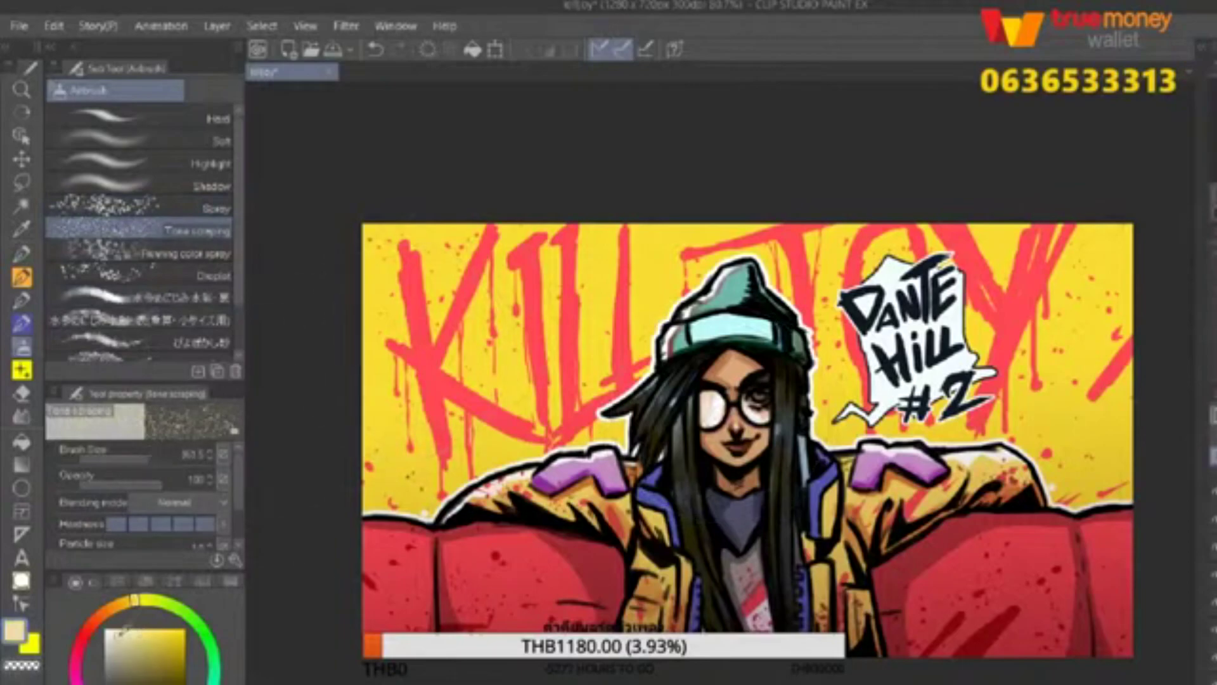
scroll(491, 298, up, 3)
scroll(150, 168, down, 2)
key(p)
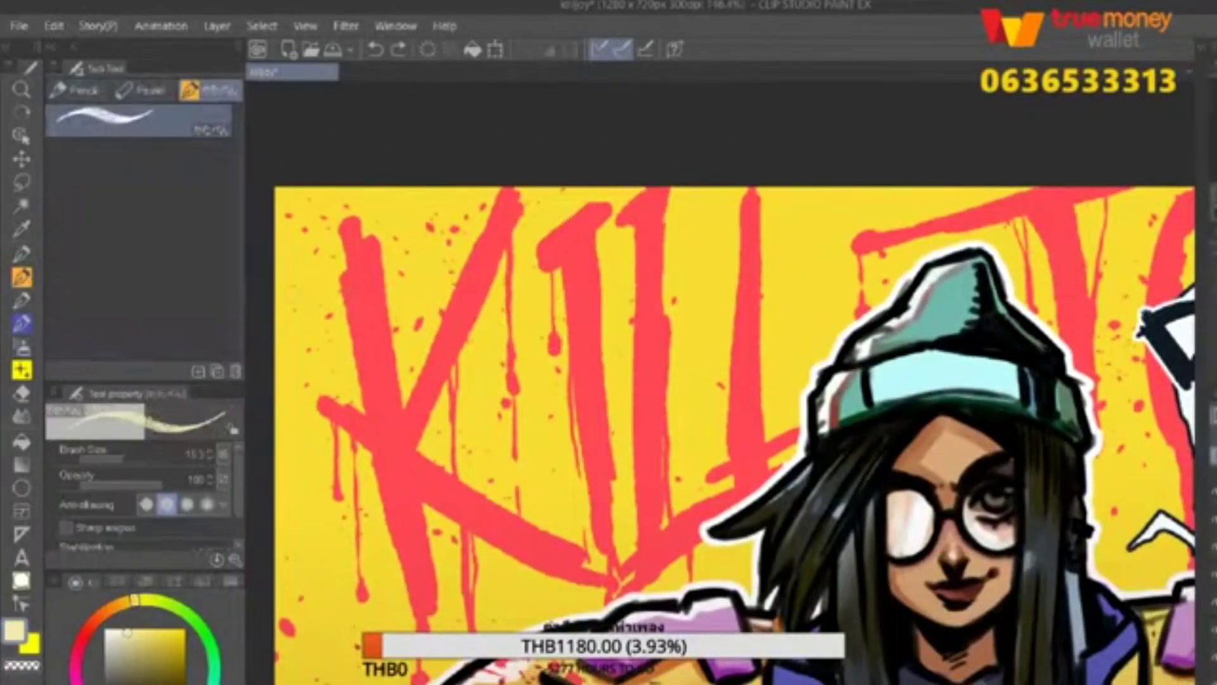
Scatter filled pale yellow circles of different sizes over the yellow background behind the lettering with the Ellipse tool.
key(u)
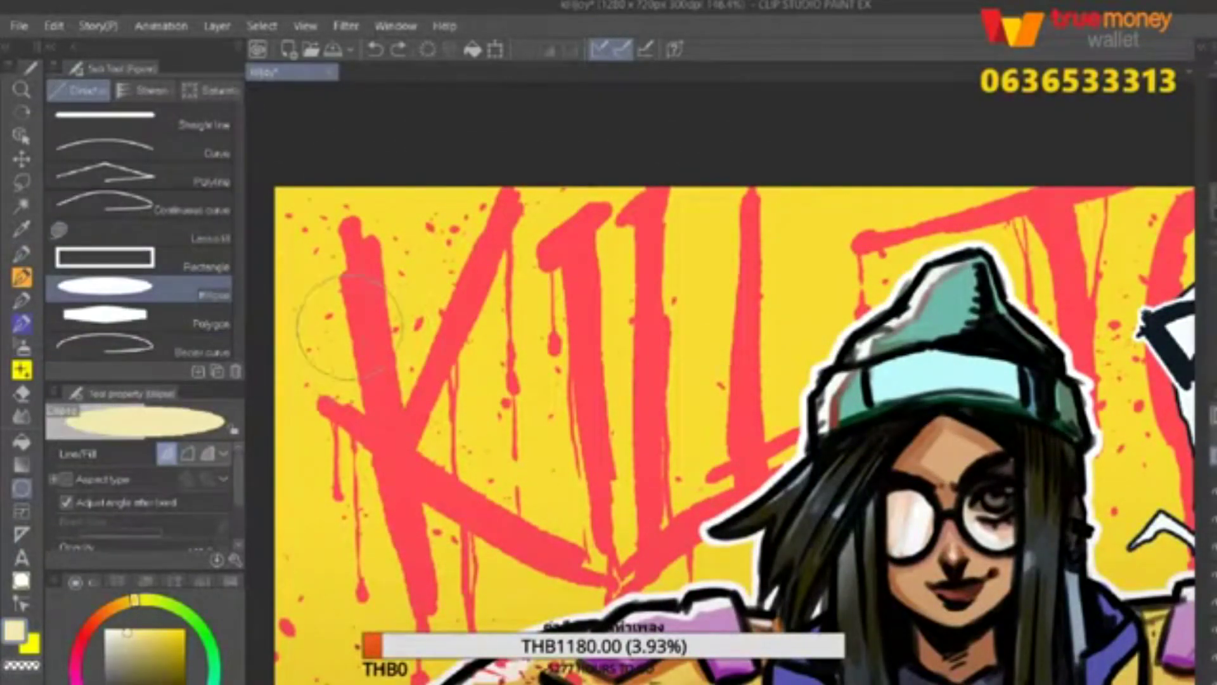
scroll(312, 293, down, 2)
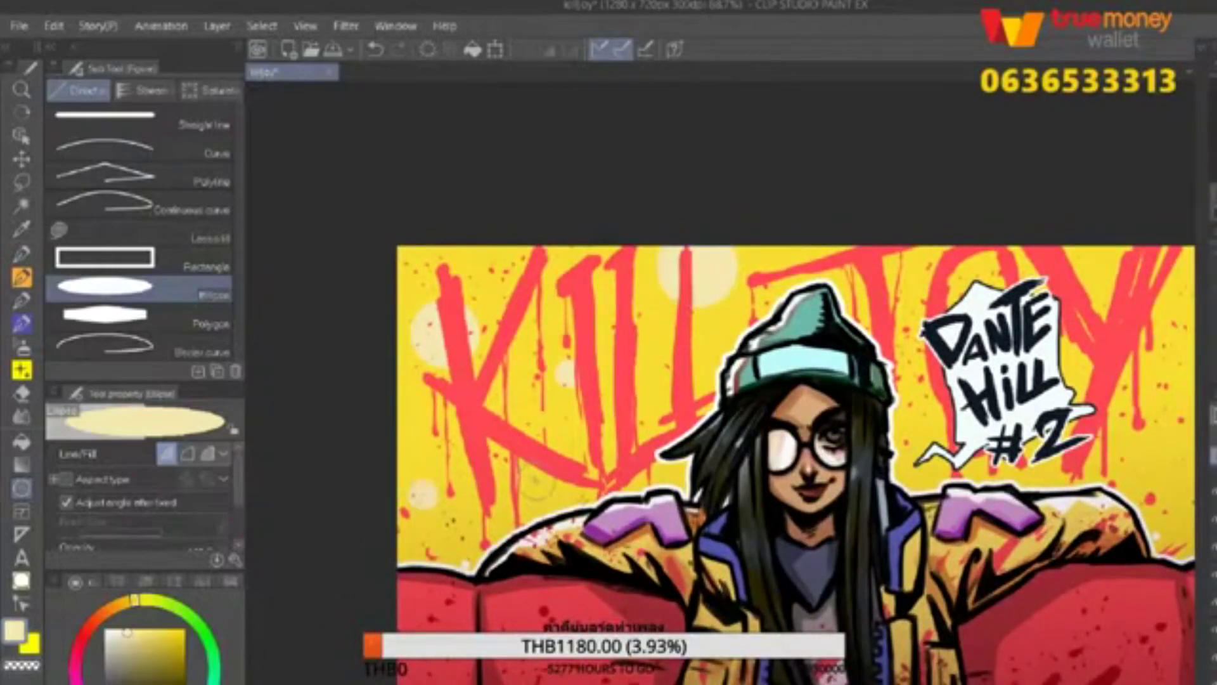
drag(552, 482, 400, 439)
drag(989, 419, 1062, 491)
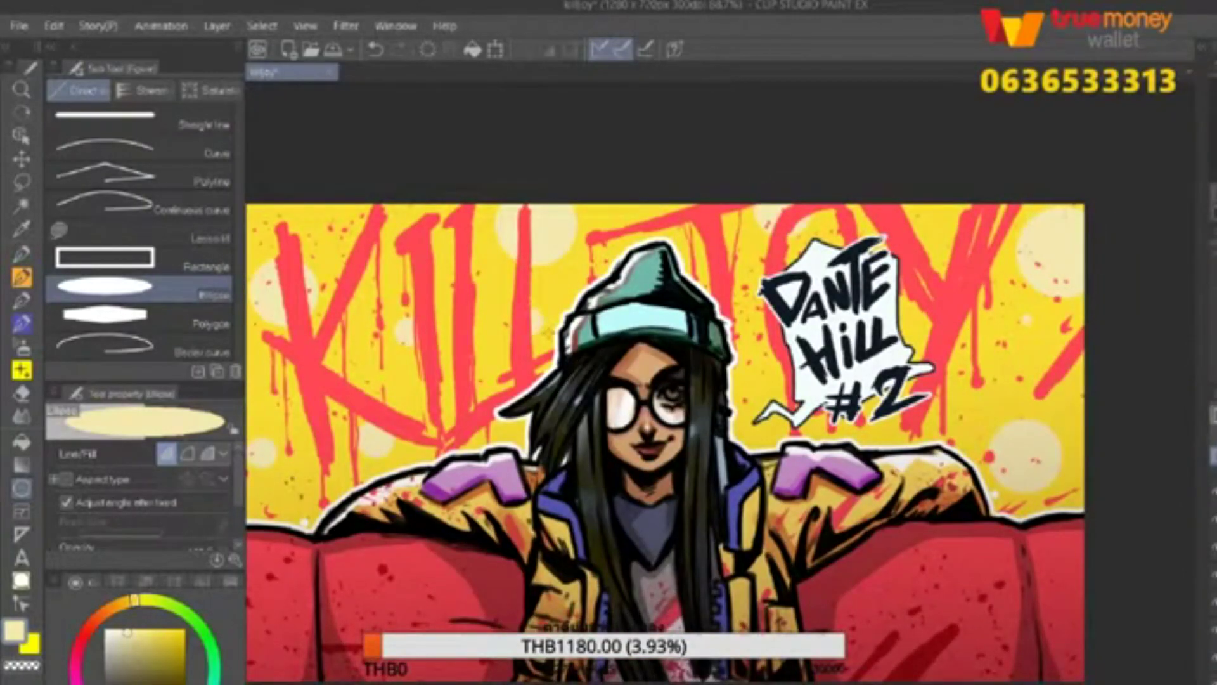
scroll(644, 326, down, 2)
scroll(524, 204, up, 1)
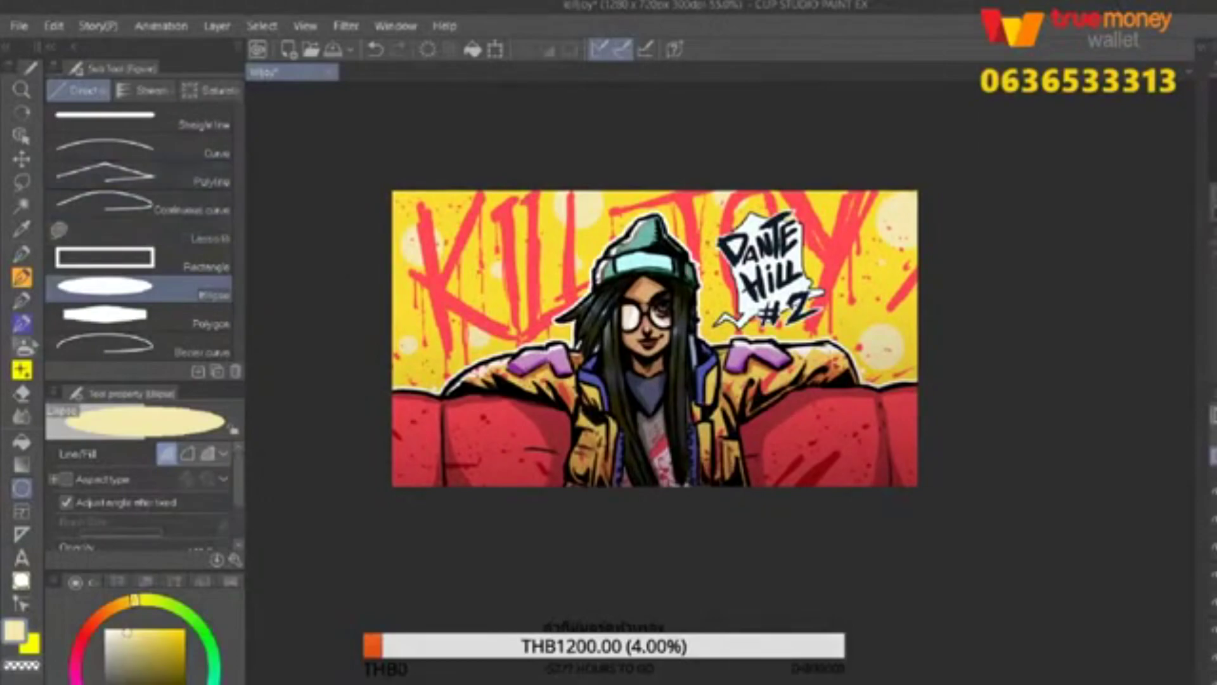
Lighten the sides of the background with soft pale yellow and try the decorative dotted and sparkle brushes.
key(b)
click(137, 260)
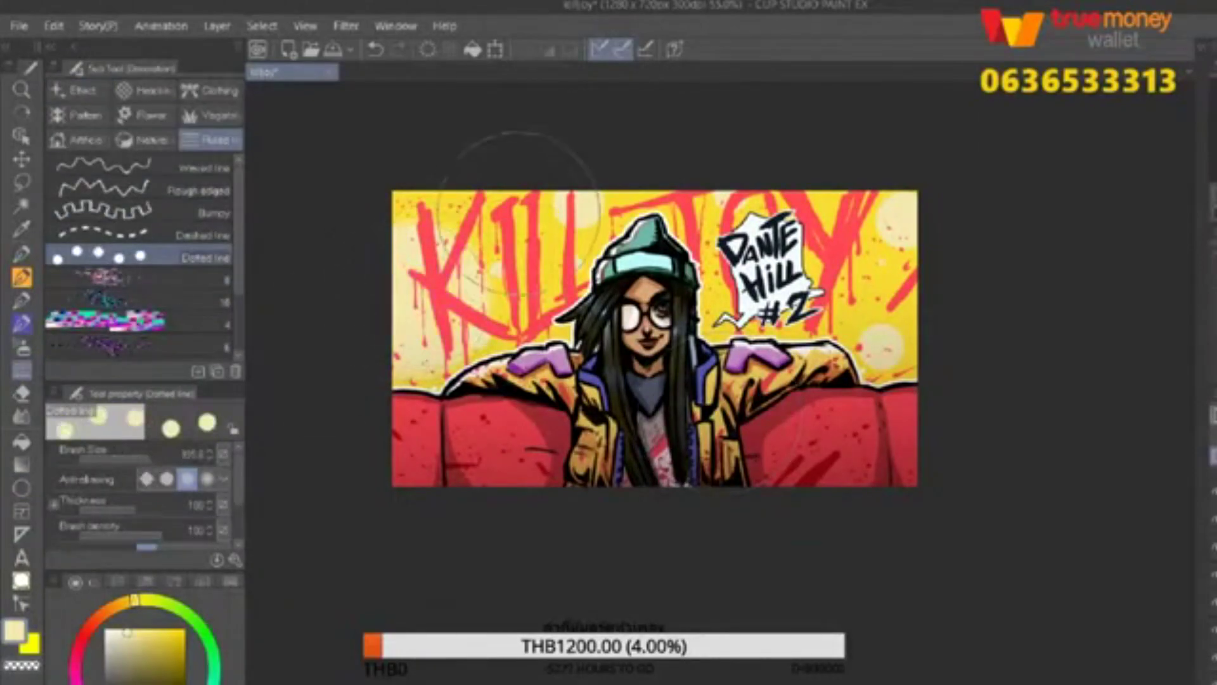
scroll(519, 213, up, 1)
scroll(139, 253, down, 3)
click(140, 307)
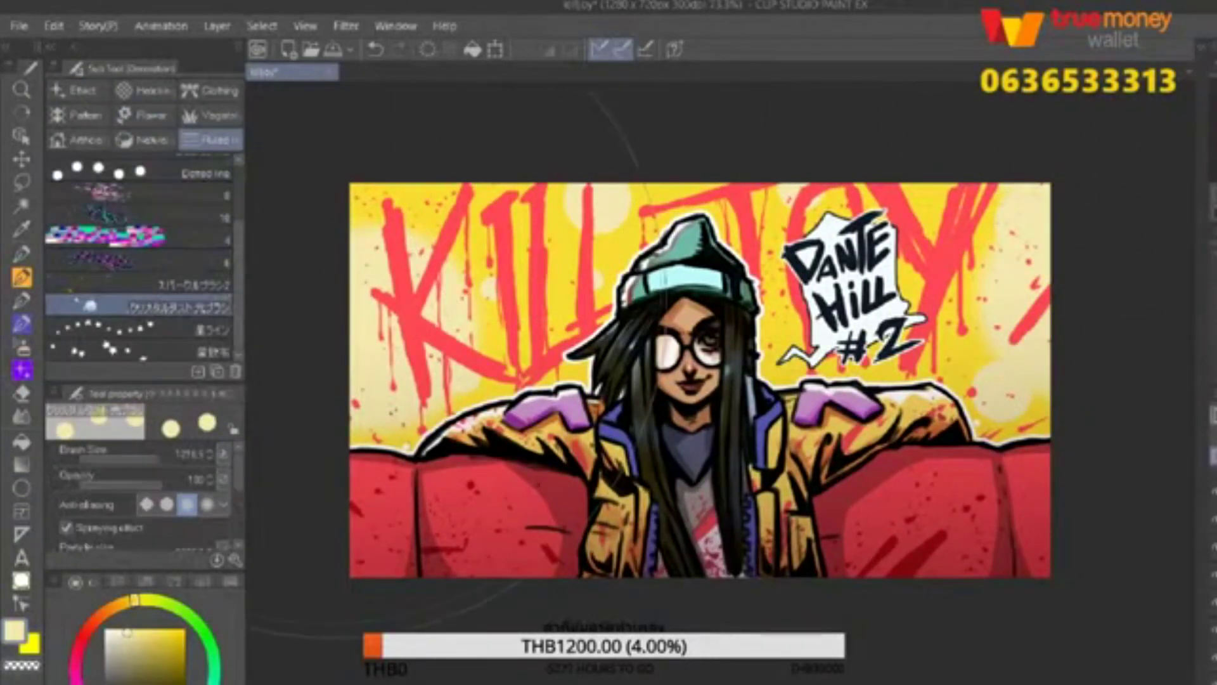
click(140, 284)
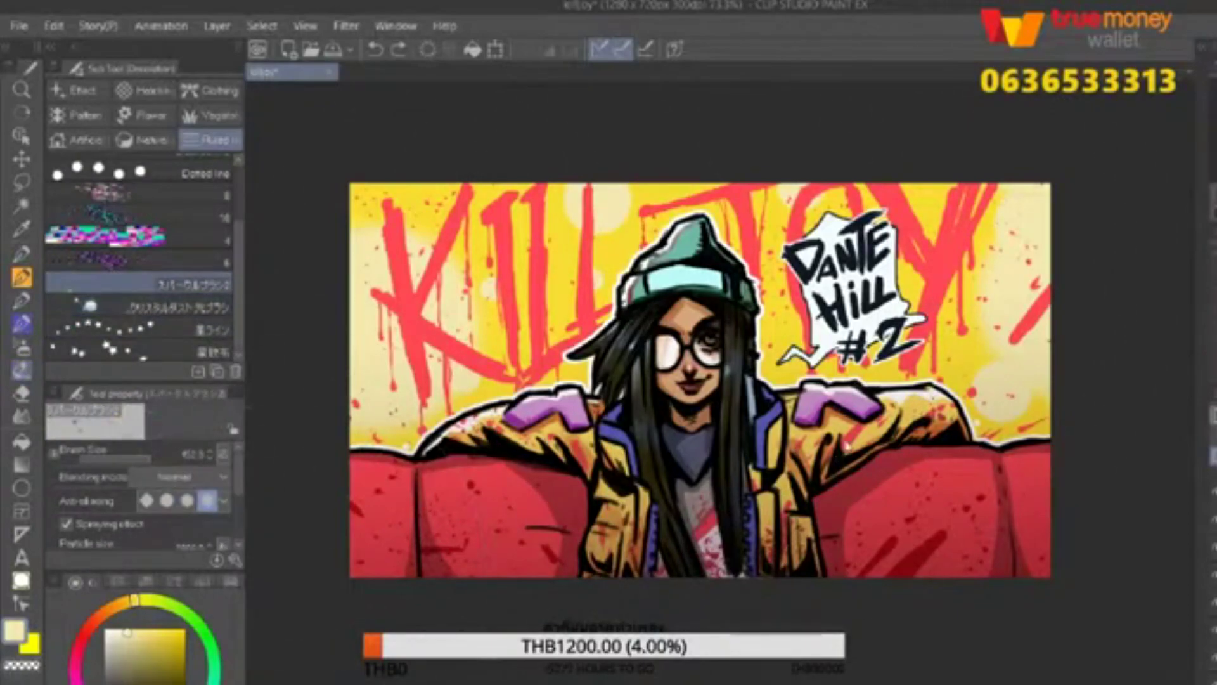
Choose the KEEPOUT caution-tape brush from the artificial-object decoration brushes.
click(77, 139)
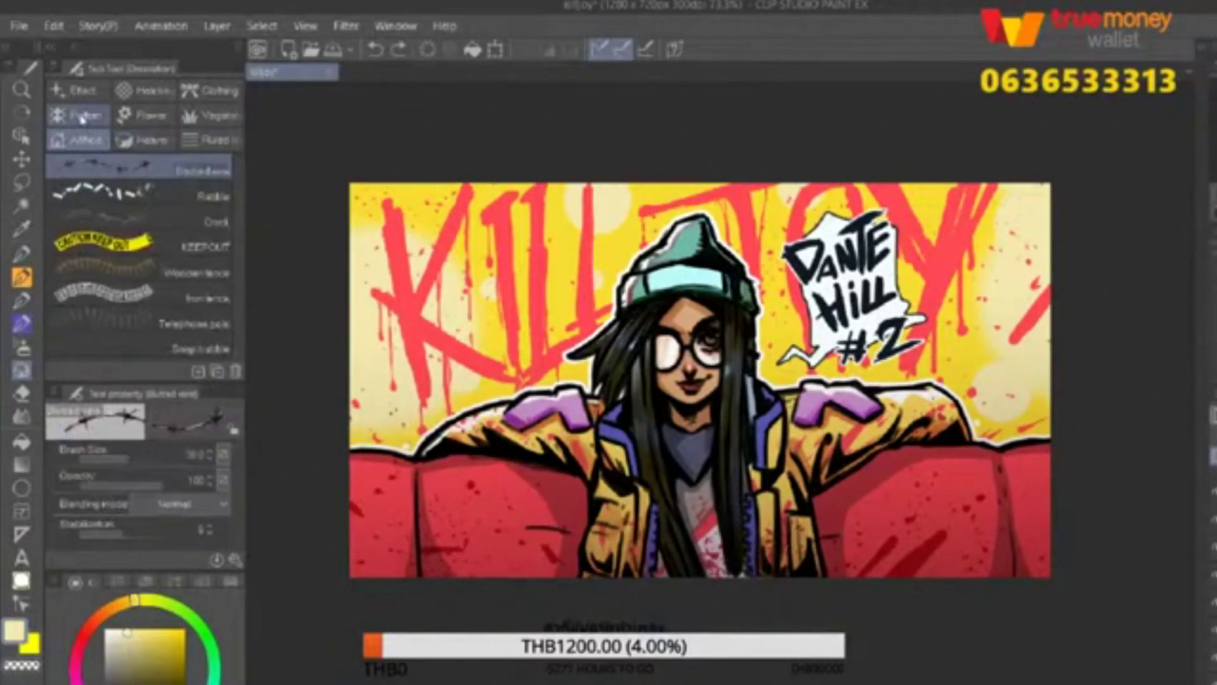
click(139, 246)
scroll(979, 358, down, 1)
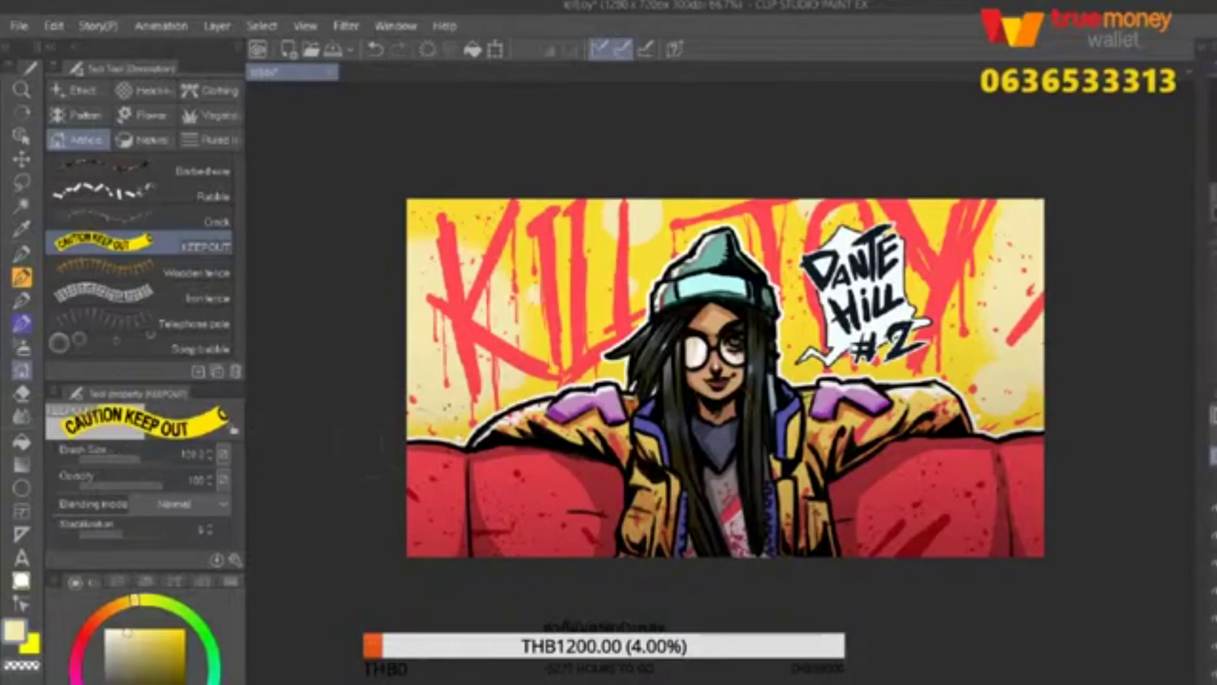
Try two crossing CAUTION KEEP OUT tape strips over the sofa and the character's lower body.
drag(407, 440, 1046, 530)
drag(1046, 395, 408, 530)
key(ctrl+z)
key(ctrl+z)
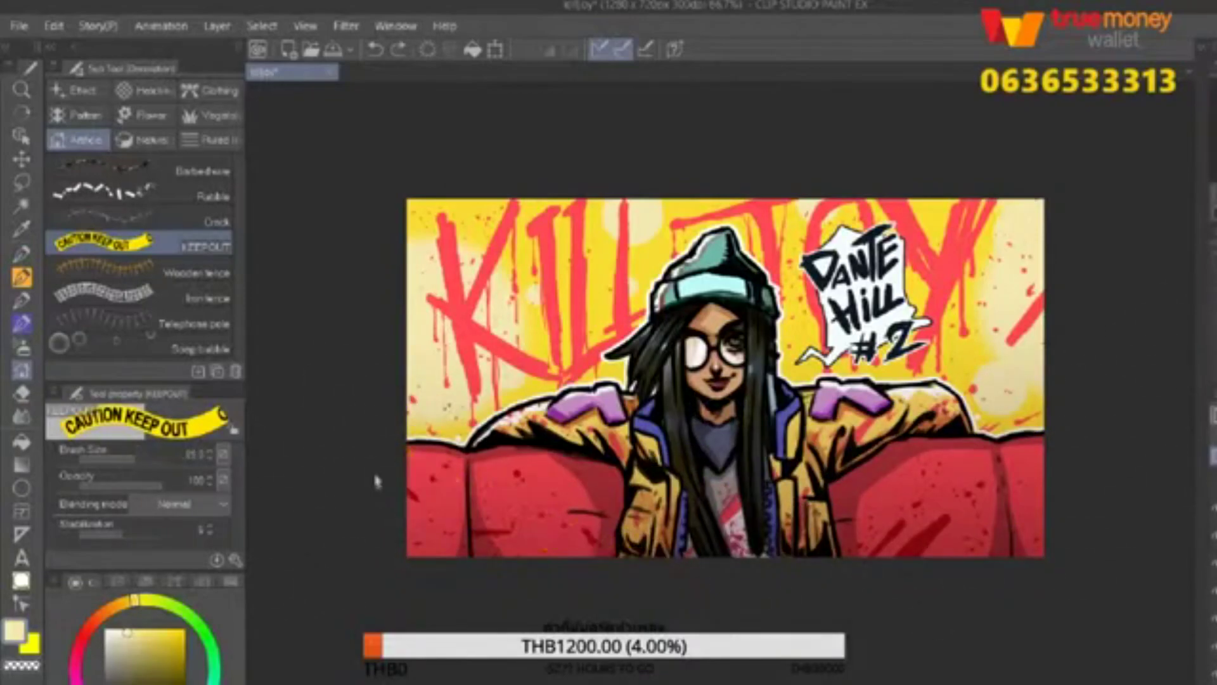
key(ctrl+y)
key(ctrl+y)
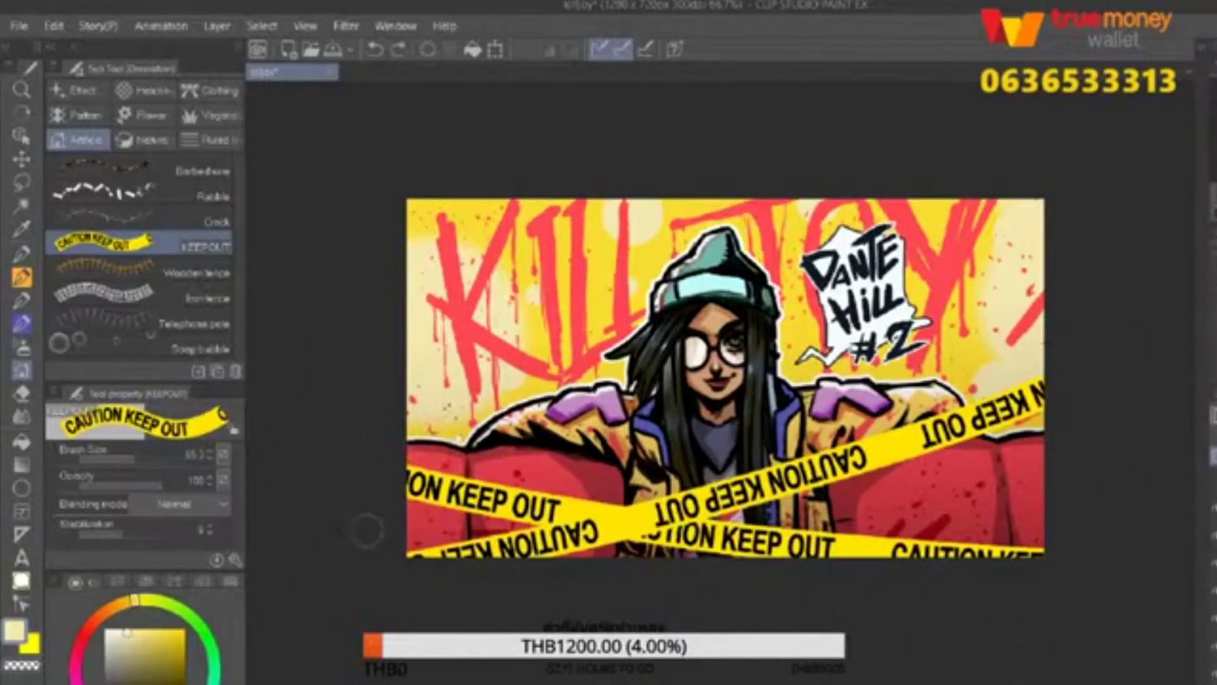
scroll(1106, 322, down, 1)
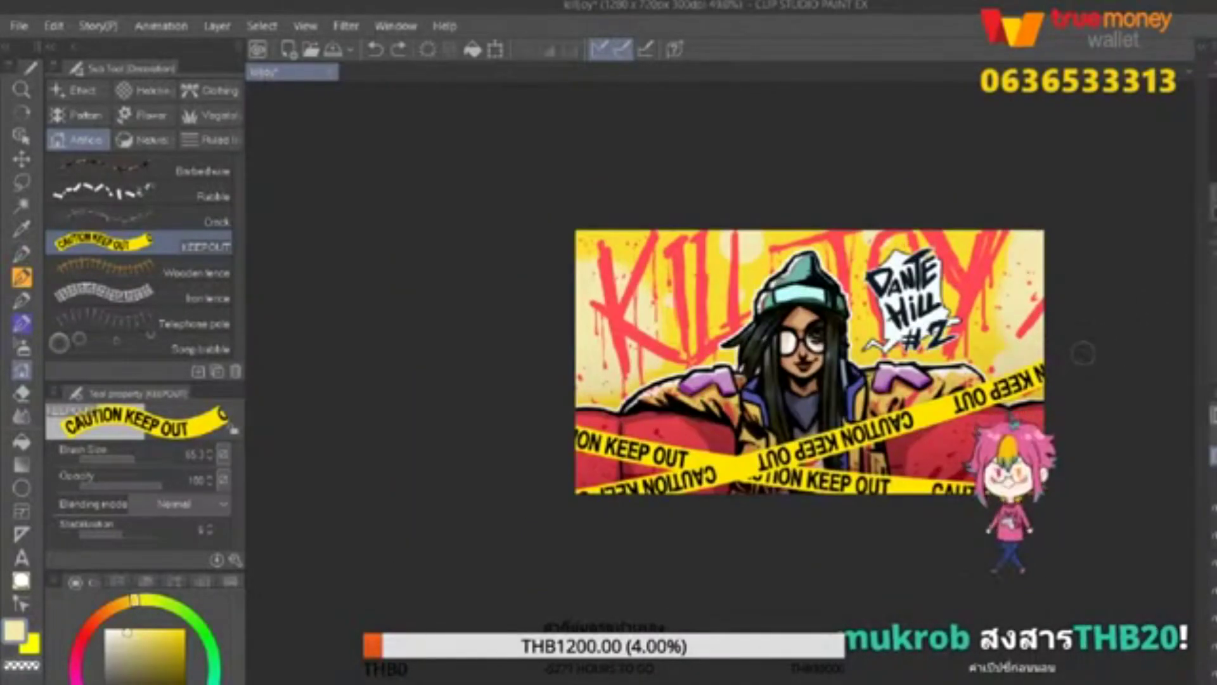
scroll(1086, 362, down, 1)
scroll(1087, 362, up, 2)
scroll(904, 414, down, 1)
scroll(890, 363, up, 1)
key(ctrl+z)
key(ctrl+z)
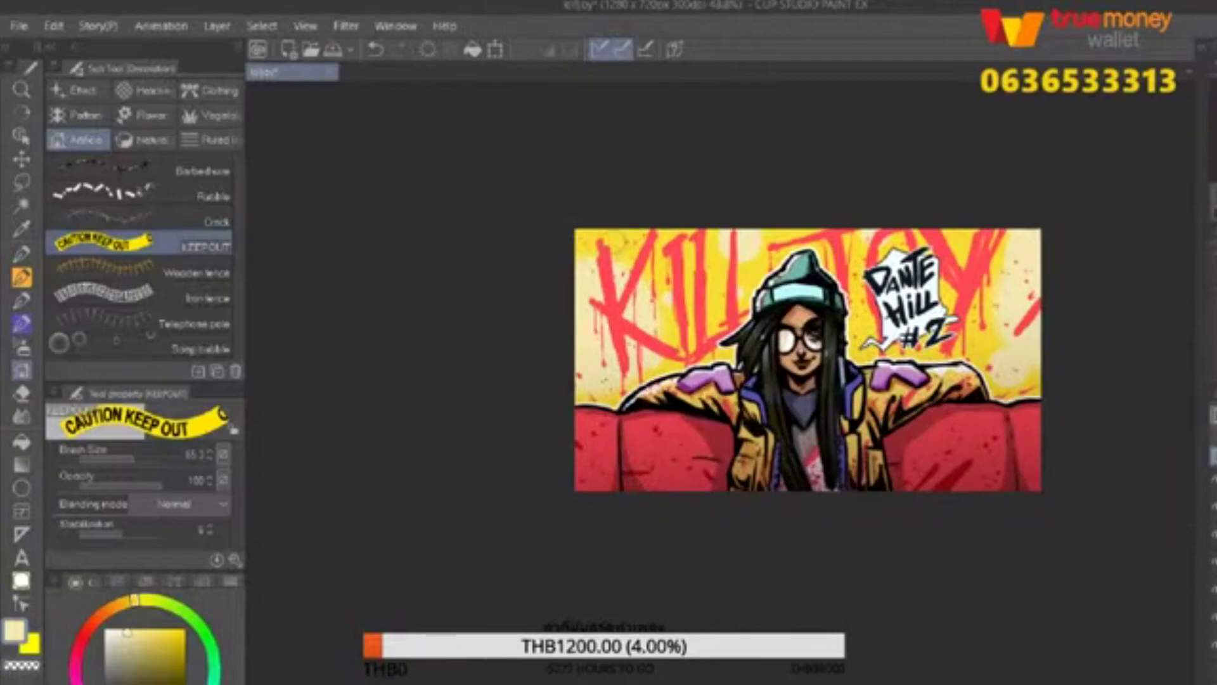
Add yellow KEEP OUT tape strips diagonally across the two lower corners of the artwork, over the sofa.
click(376, 49)
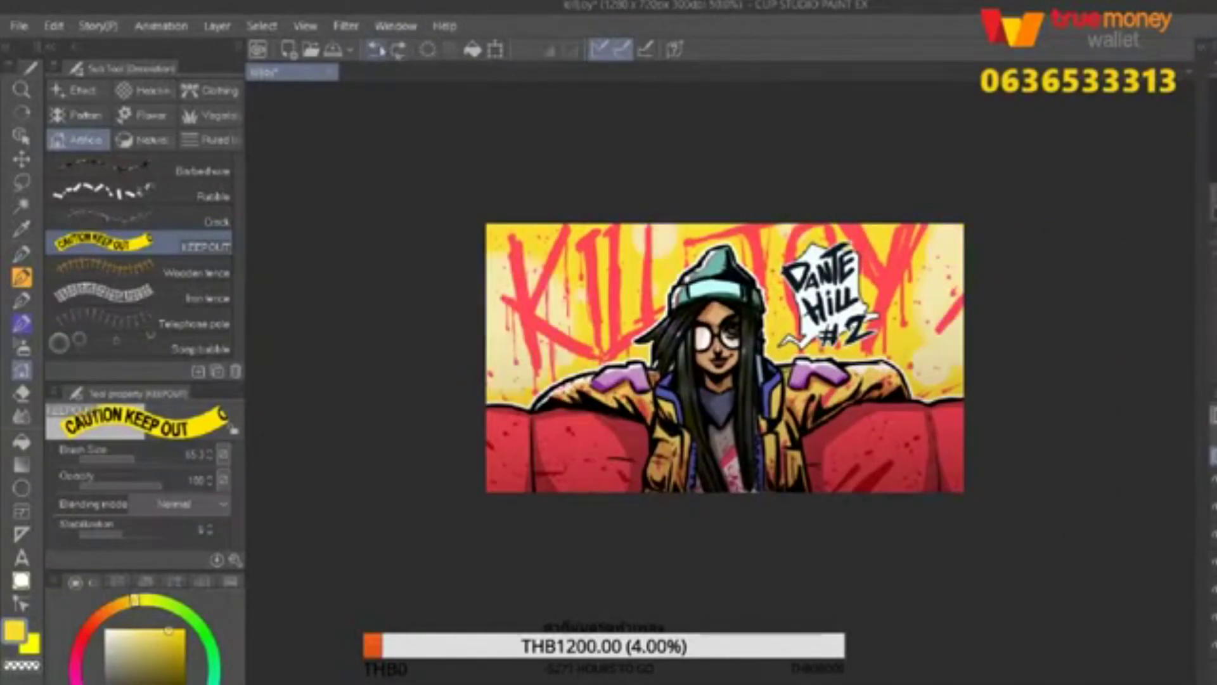
click(398, 50)
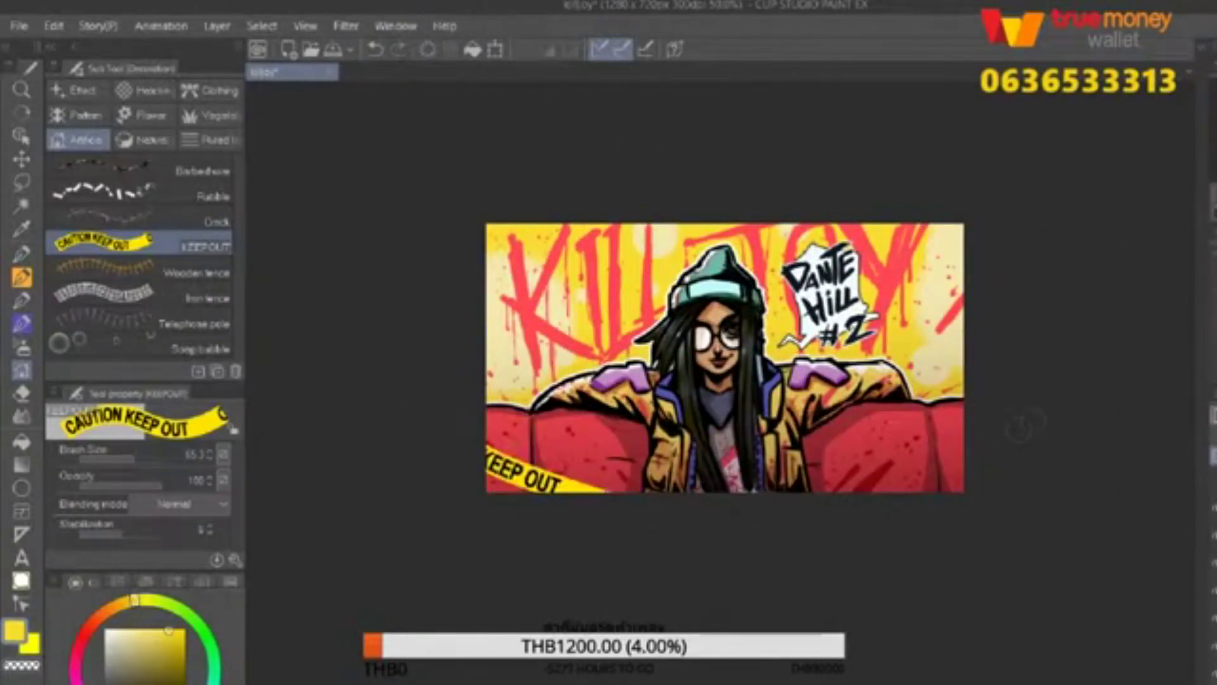
click(398, 49)
scroll(812, 417, down, 3)
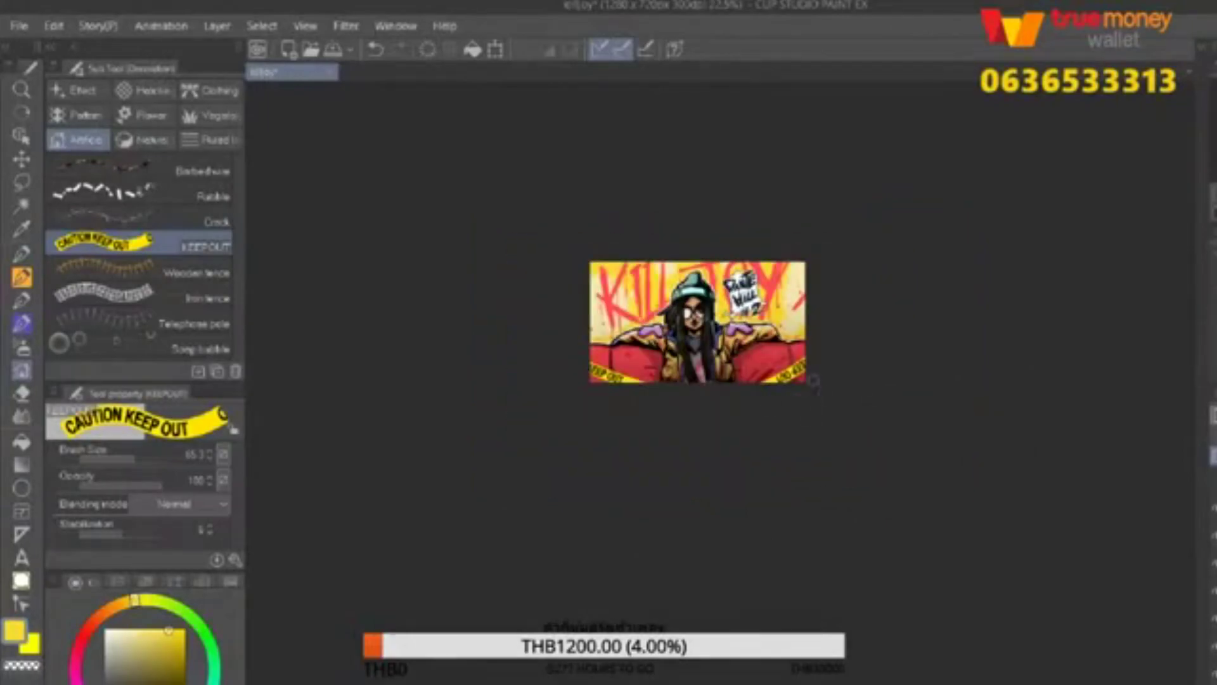
scroll(814, 379, up, 5)
key(ctrl+z)
click(398, 50)
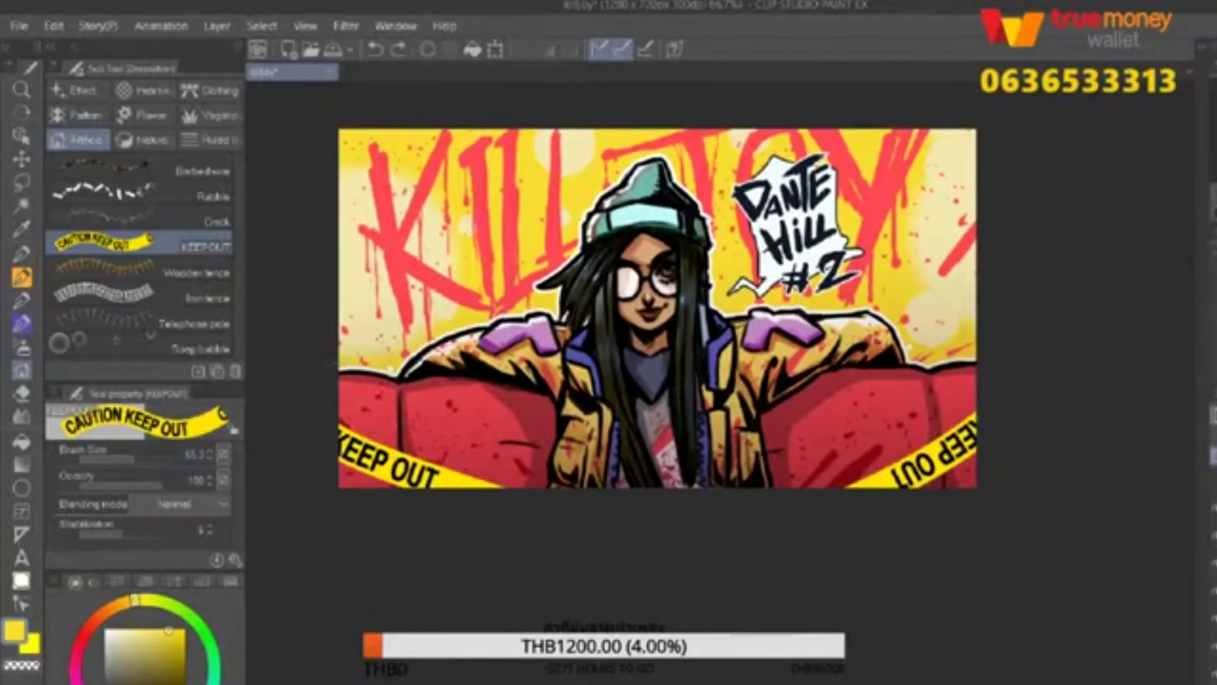